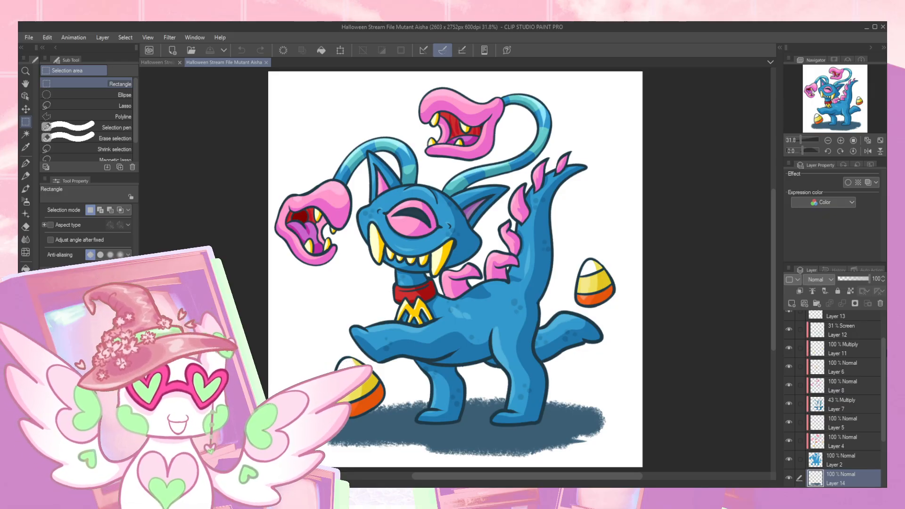
- Hide the ground shadow layer and merge the character's colour and shading layers, from Layer 12 down to Layer 2, into one
{"action": "left_click", "coordinate": [866, 333]}
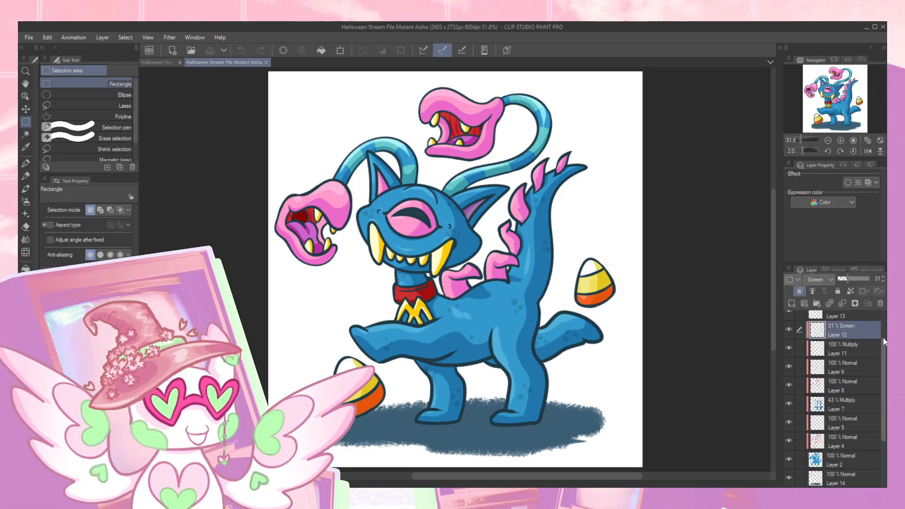
{"action": "left_click_drag", "start_coordinate": [884, 363], "coordinate": [885, 409]}
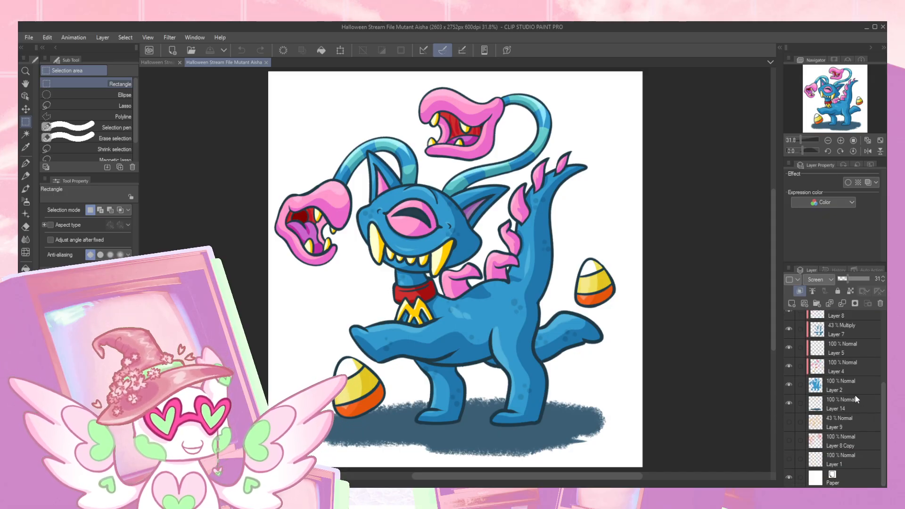
{"action": "left_click", "coordinate": [789, 404]}
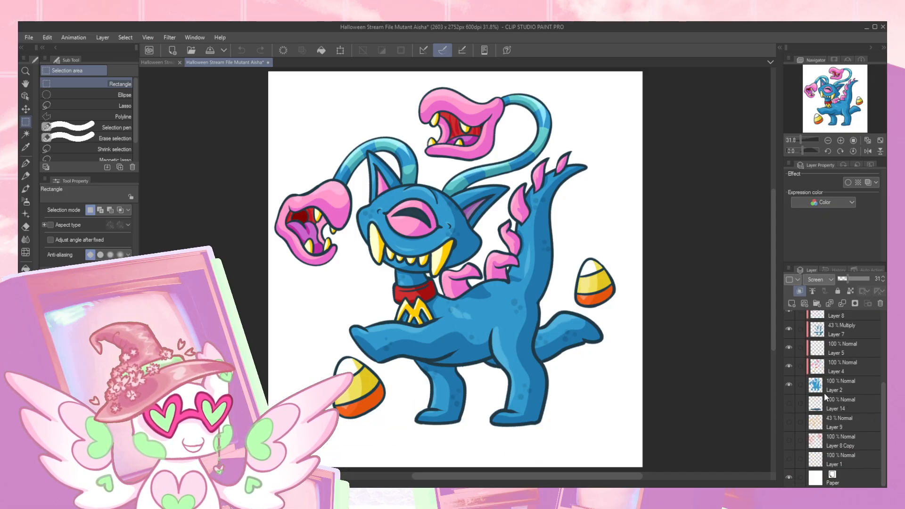
{"action": "left_click", "coordinate": [853, 388], "text": "shift"}
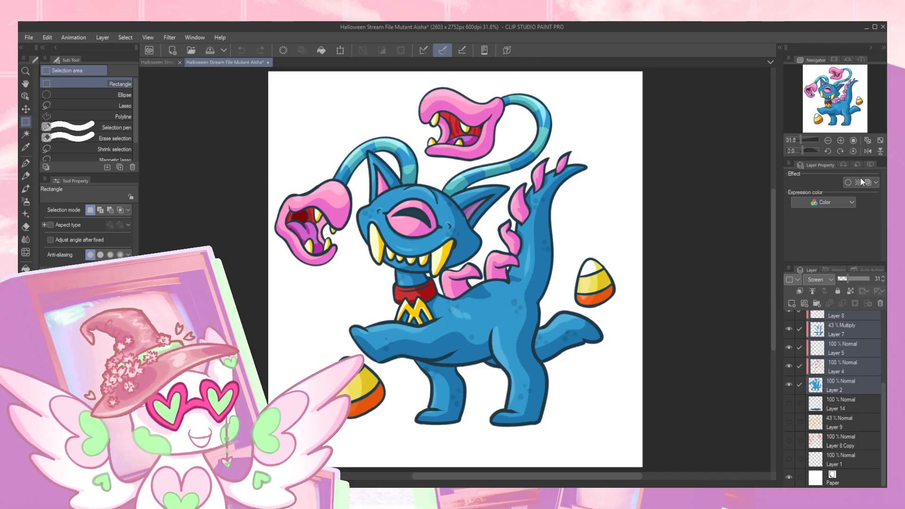
{"action": "key", "text": "shift+alt+e"}
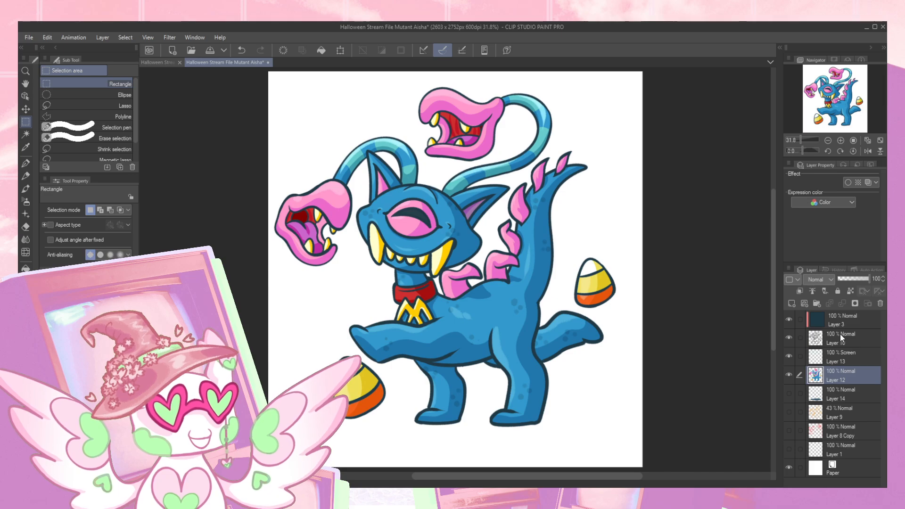
- Transfer the dark blue fill of the clipped Layer 3 down onto the line art in Layer 10
{"action": "left_click", "coordinate": [842, 322]}
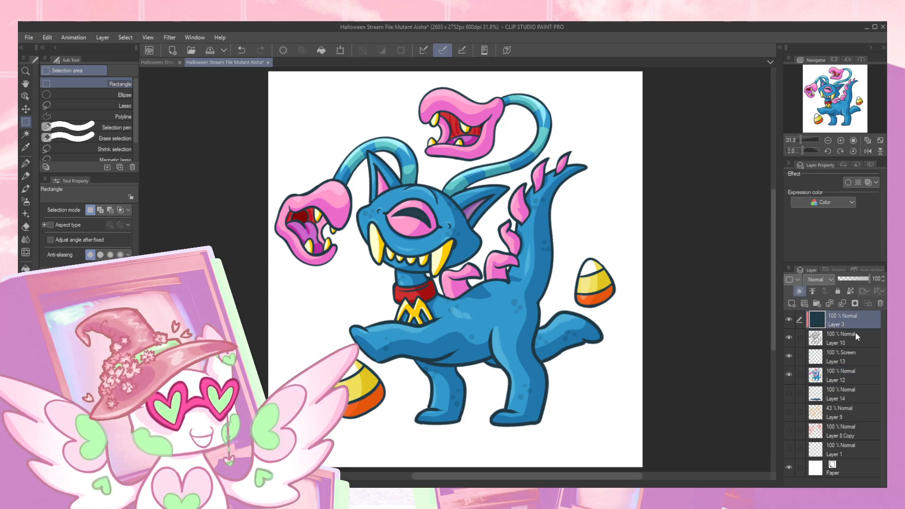
{"action": "left_click", "coordinate": [830, 305]}
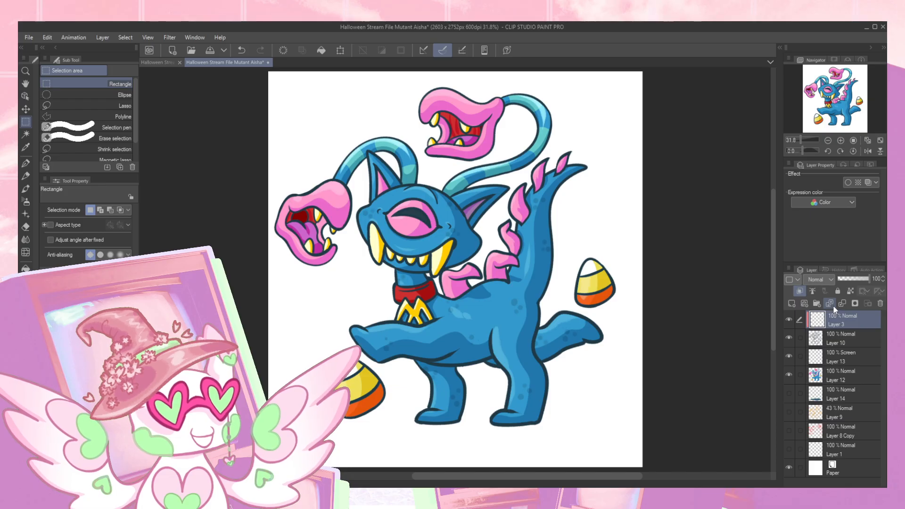
{"action": "key", "text": "ctrl+z"}
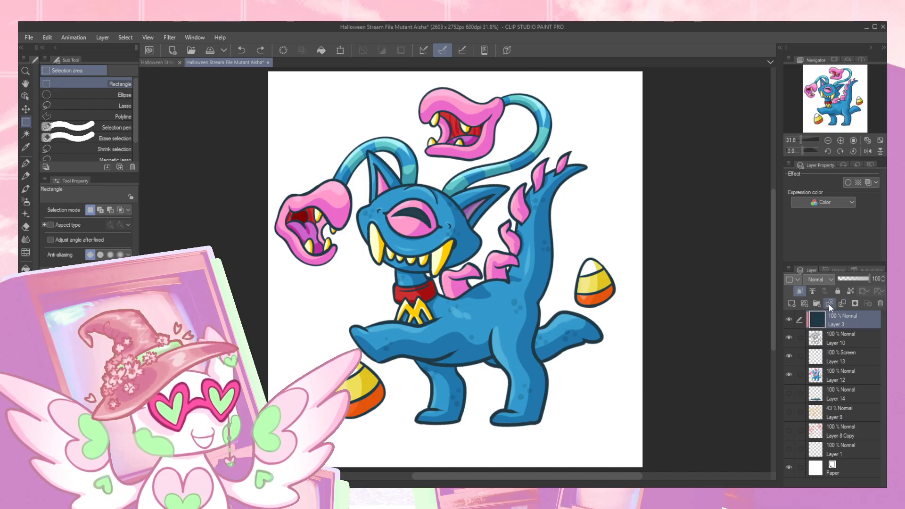
{"action": "key", "text": "ctrl+z"}
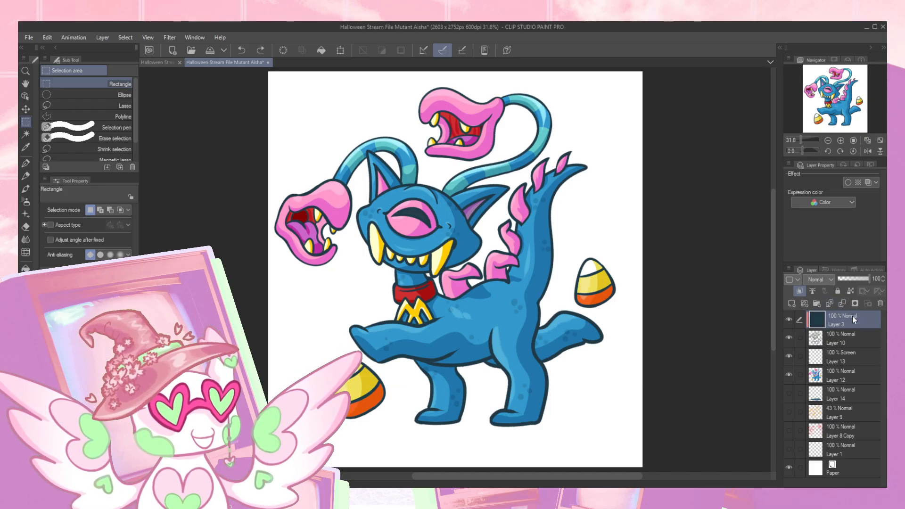
{"action": "left_click", "coordinate": [855, 337]}
{"action": "key", "text": "ctrl+y"}
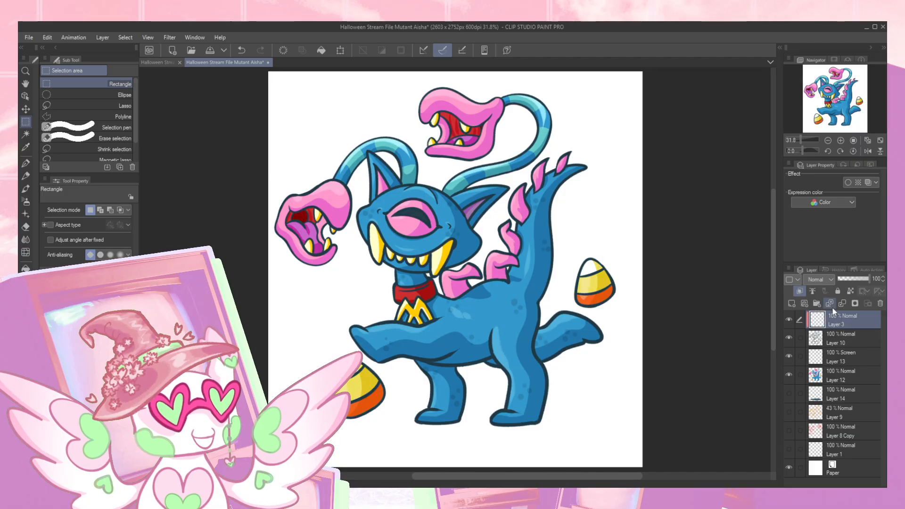
- Hide the emptied Layer 3 and delete it
{"action": "left_click", "coordinate": [789, 320]}
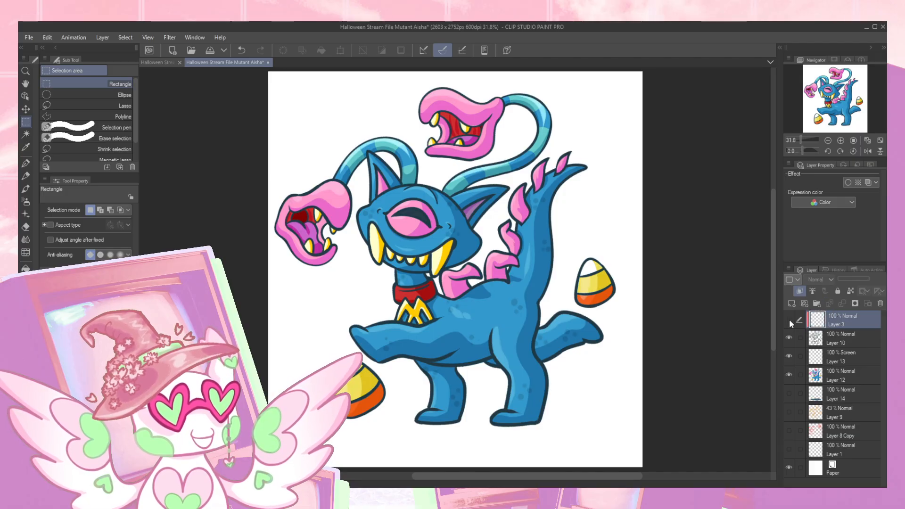
{"action": "left_click", "coordinate": [789, 338]}
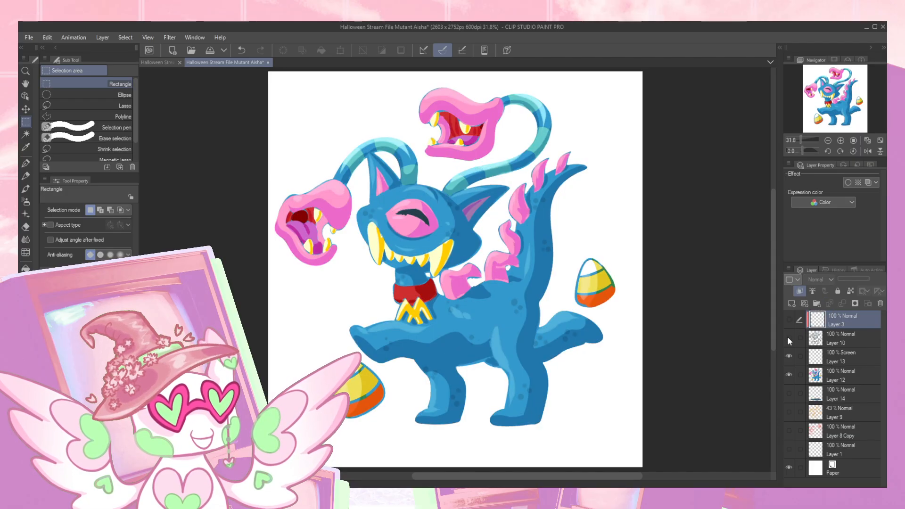
{"action": "left_click", "coordinate": [880, 303]}
- Clip the Screen-mode Layer 13 to the layer below and merge it down into Layer 12
{"action": "left_click", "coordinate": [830, 338]}
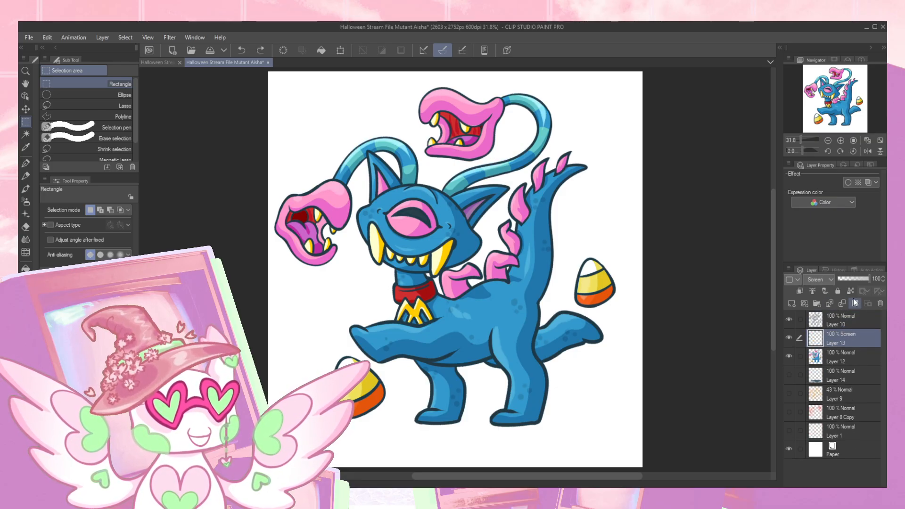
{"action": "left_click", "coordinate": [800, 291]}
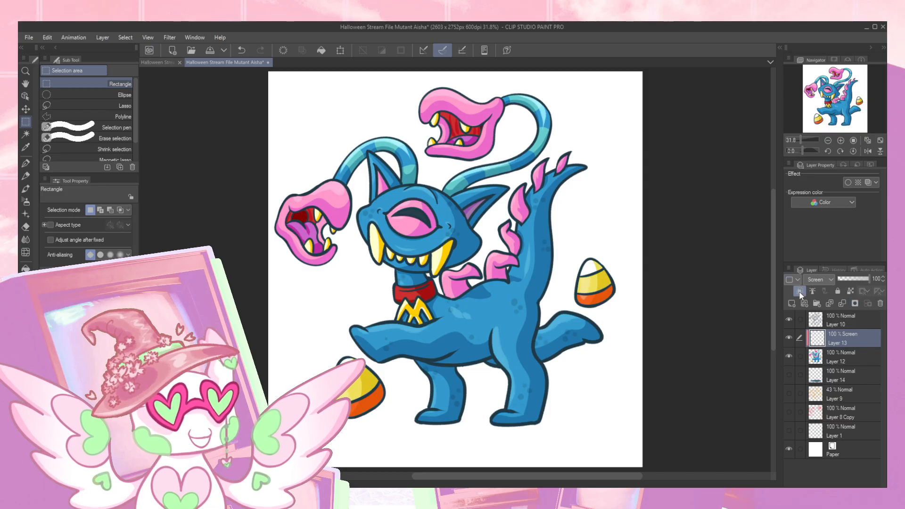
{"action": "left_click", "coordinate": [841, 304]}
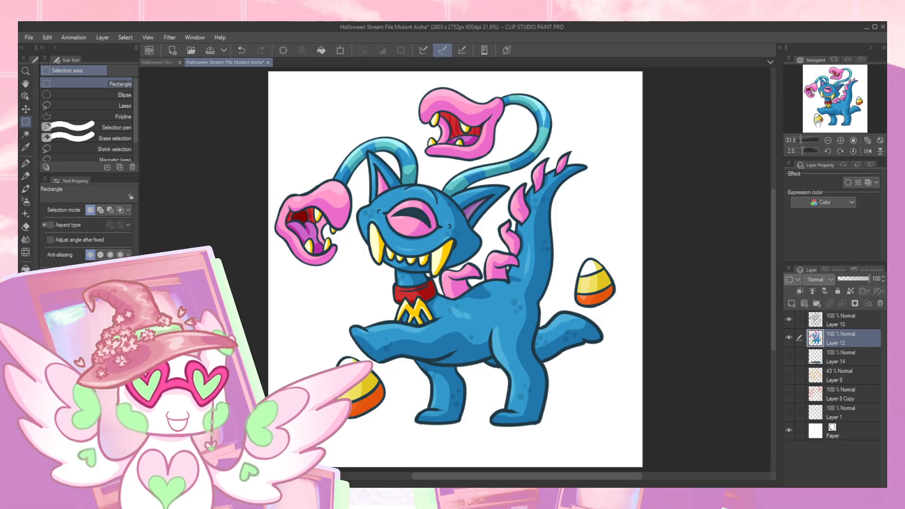
- Hide the merged colour layer, Layer 12, so only the character's line art is displayed
{"action": "left_click_drag", "start_coordinate": [835, 105], "coordinate": [838, 103]}
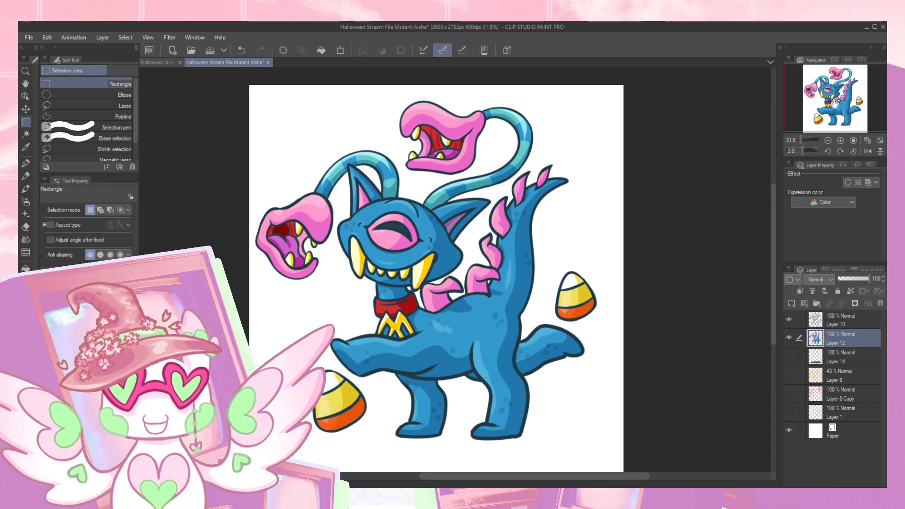
{"action": "left_click_drag", "start_coordinate": [835, 104], "coordinate": [832, 102]}
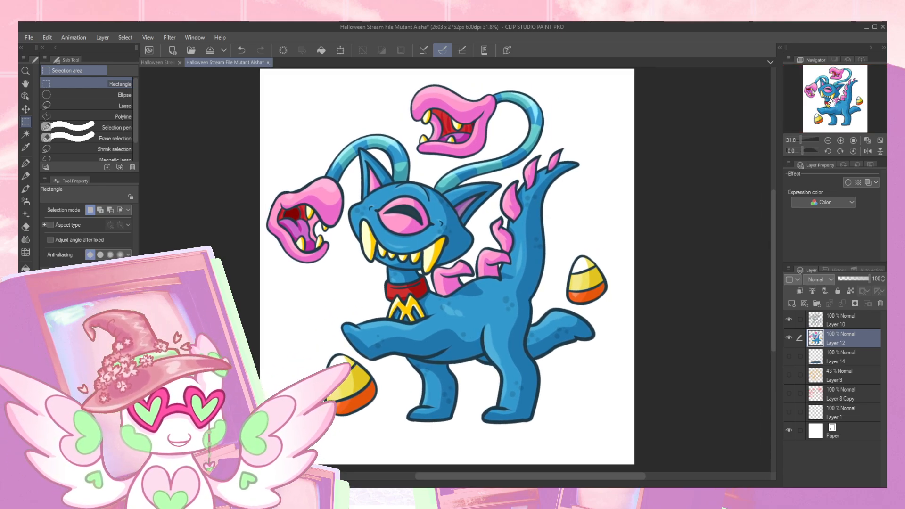
{"action": "left_click", "coordinate": [788, 340]}
{"action": "left_click", "coordinate": [789, 337]}
{"action": "left_click", "coordinate": [789, 337]}
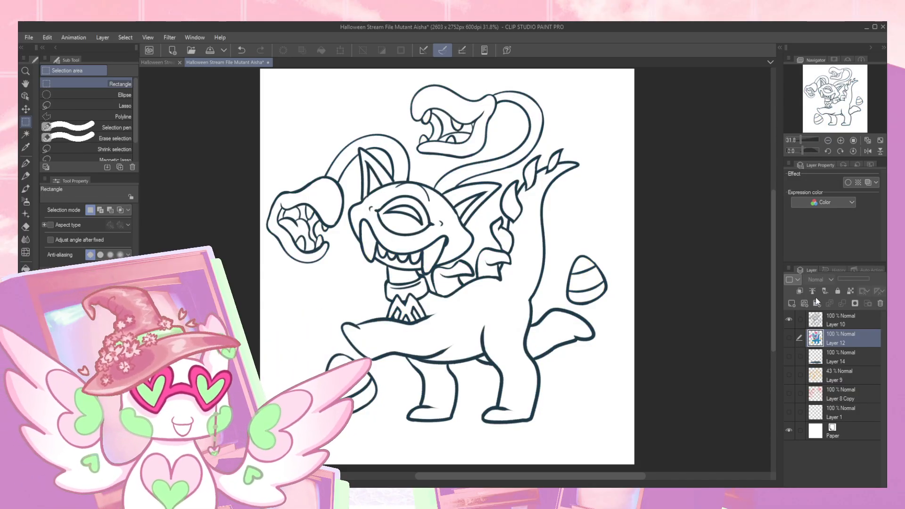
- Lower the opacity of the line art layer, Layer 10, to 26%
{"action": "left_click", "coordinate": [840, 140]}
{"action": "left_click", "coordinate": [840, 140]}
{"action": "left_click", "coordinate": [840, 140]}
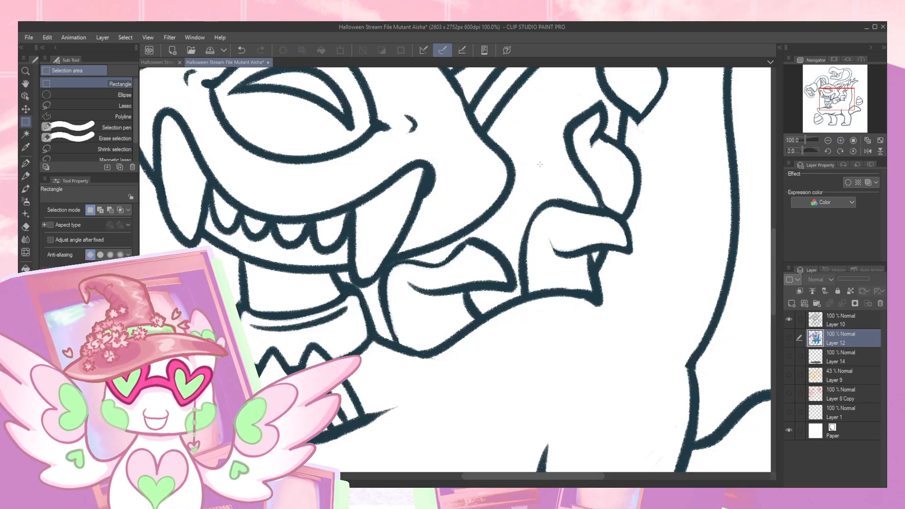
{"action": "left_click", "coordinate": [849, 321]}
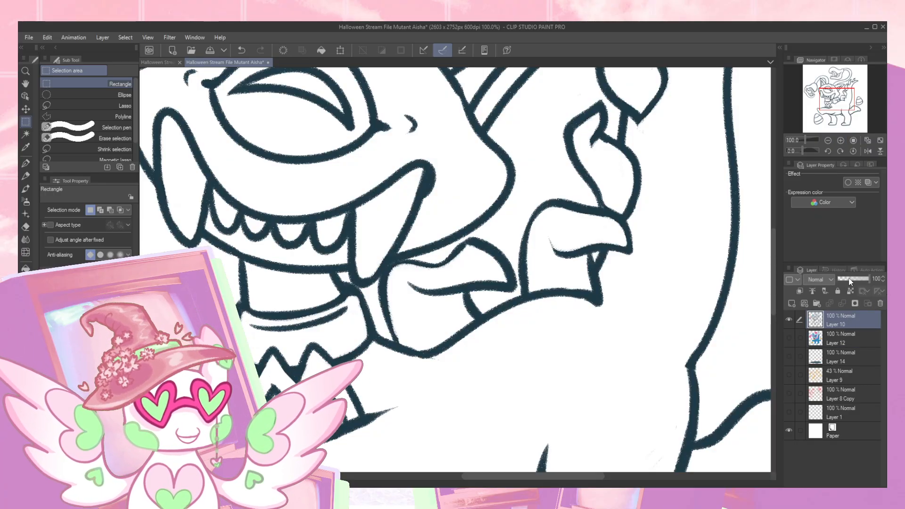
{"action": "left_click", "coordinate": [847, 279]}
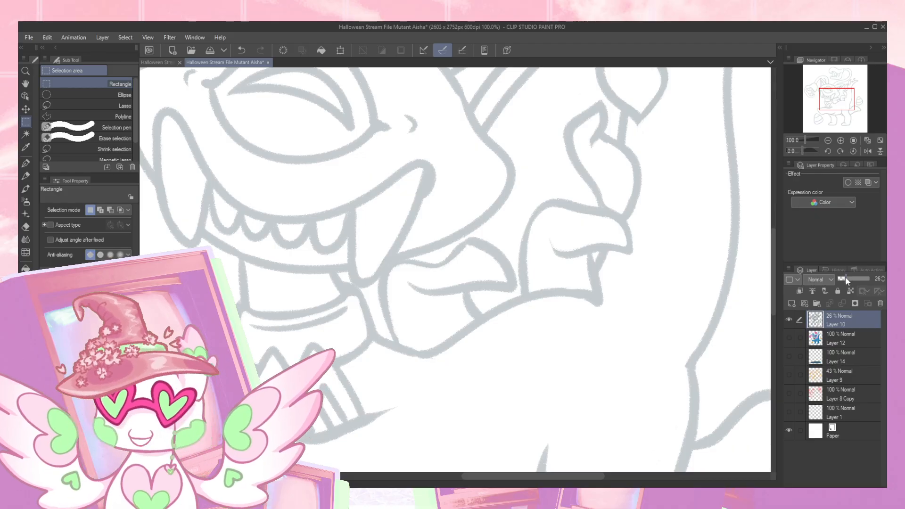
- Set the Lyraen Pencil to brush size 22.6 and add a new layer above the faded line art
{"action": "key", "text": "p"}
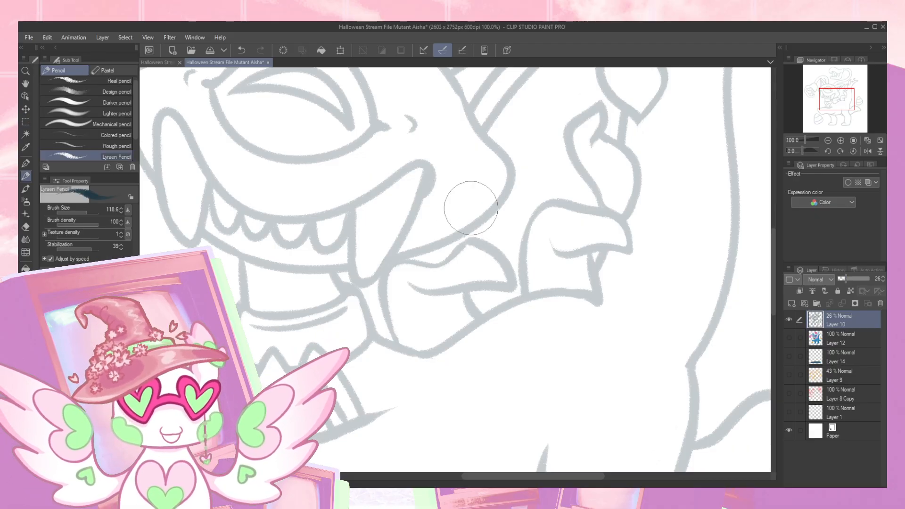
{"action": "left_click_drag", "start_coordinate": [478, 233], "coordinate": [478, 211]}
{"action": "mouse_move", "coordinate": [397, 230]}
{"action": "left_mouse_down"}
{"action": "mouse_move", "coordinate": [439, 285]}
{"action": "mouse_move", "coordinate": [432, 316]}
{"action": "left_mouse_up"}
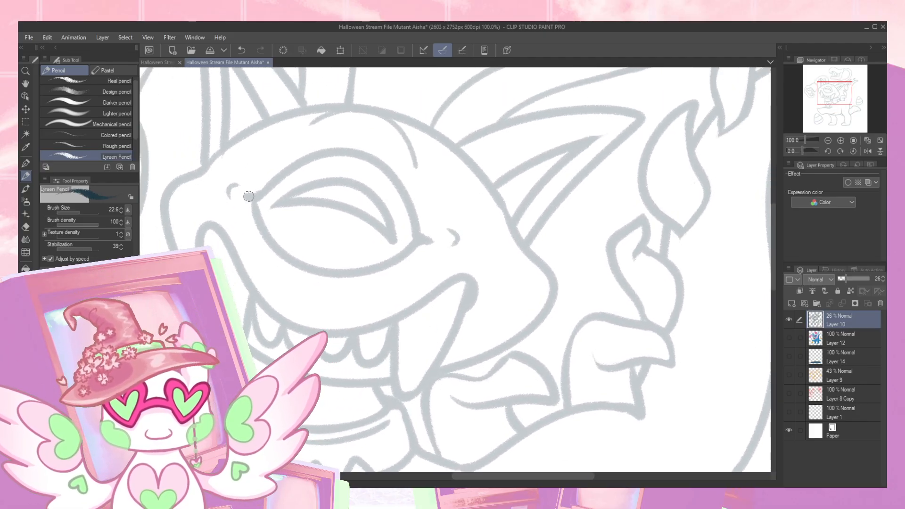
{"action": "left_click", "coordinate": [792, 304]}
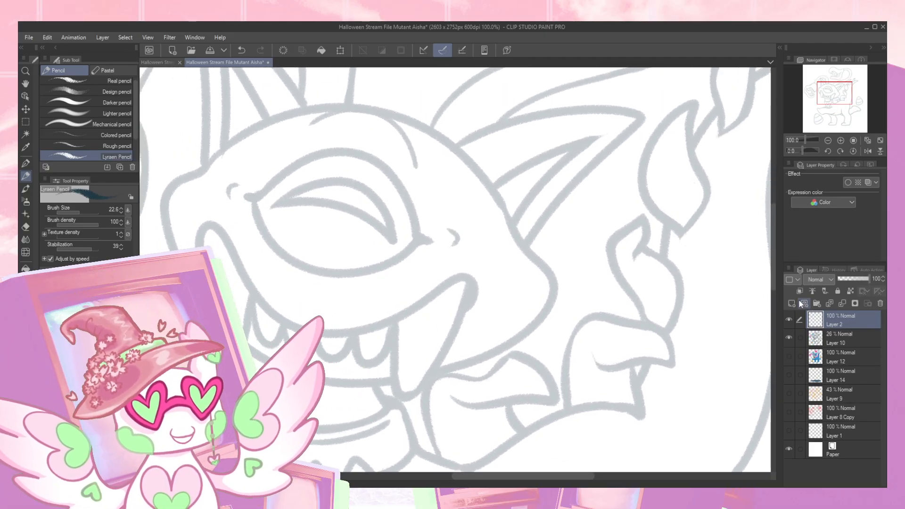
- Trace the outline of the large eye, the small marks on both sides of it, and the brow line above
{"action": "mouse_move", "coordinate": [245, 196]}
{"action": "left_mouse_down"}
{"action": "mouse_move", "coordinate": [317, 157]}
{"action": "mouse_move", "coordinate": [378, 159]}
{"action": "mouse_move", "coordinate": [409, 194]}
{"action": "mouse_move", "coordinate": [422, 233]}
{"action": "left_mouse_up"}
{"action": "mouse_move", "coordinate": [247, 196]}
{"action": "left_mouse_down"}
{"action": "mouse_move", "coordinate": [270, 242]}
{"action": "mouse_move", "coordinate": [308, 273]}
{"action": "mouse_move", "coordinate": [374, 270]}
{"action": "mouse_move", "coordinate": [421, 242]}
{"action": "mouse_move", "coordinate": [457, 246]}
{"action": "left_mouse_up"}
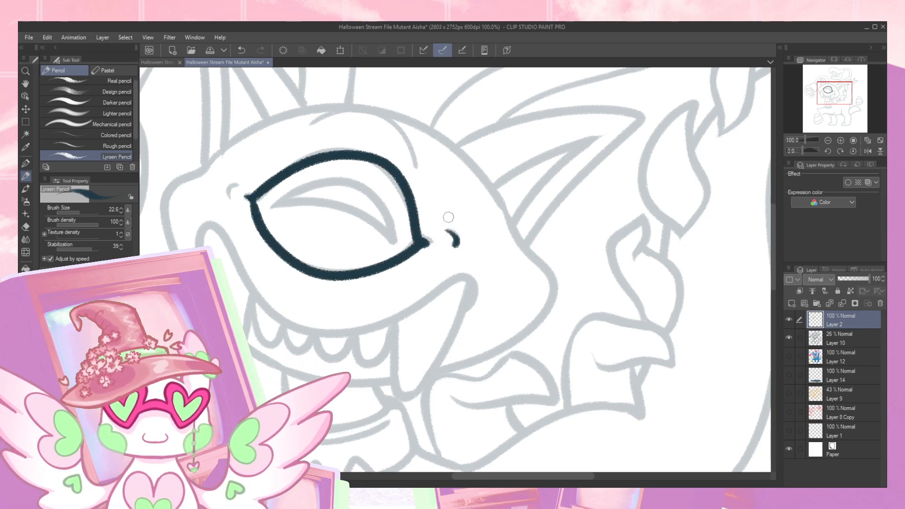
{"action": "left_click_drag", "start_coordinate": [228, 199], "coordinate": [233, 182]}
{"action": "mouse_move", "coordinate": [309, 125]}
{"action": "left_mouse_down"}
{"action": "mouse_move", "coordinate": [337, 110]}
{"action": "mouse_move", "coordinate": [378, 112]}
{"action": "mouse_move", "coordinate": [411, 145]}
{"action": "mouse_move", "coordinate": [419, 170]}
{"action": "left_mouse_up"}
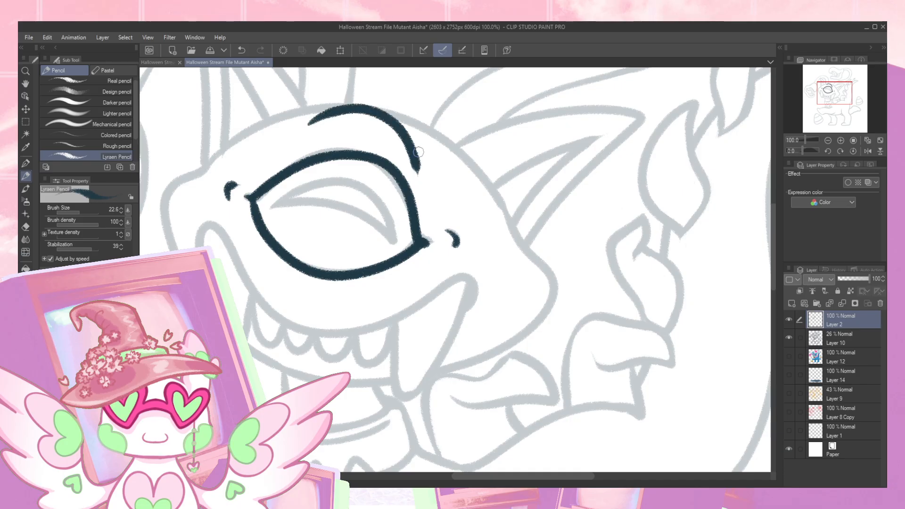
- Trace the grinning mouth with its large fangs and row of small teeth, undoing and redrawing unsatisfactory strokes
{"action": "mouse_move", "coordinate": [254, 293]}
{"action": "left_mouse_down"}
{"action": "mouse_move", "coordinate": [210, 224]}
{"action": "mouse_move", "coordinate": [195, 240]}
{"action": "mouse_move", "coordinate": [253, 297]}
{"action": "mouse_move", "coordinate": [330, 333]}
{"action": "mouse_move", "coordinate": [374, 325]}
{"action": "mouse_move", "coordinate": [449, 281]}
{"action": "mouse_move", "coordinate": [467, 276]}
{"action": "mouse_move", "coordinate": [471, 293]}
{"action": "mouse_move", "coordinate": [411, 391]}
{"action": "mouse_move", "coordinate": [397, 390]}
{"action": "mouse_move", "coordinate": [397, 322]}
{"action": "mouse_move", "coordinate": [371, 362]}
{"action": "mouse_move", "coordinate": [389, 317]}
{"action": "mouse_move", "coordinate": [394, 330]}
{"action": "mouse_move", "coordinate": [378, 357]}
{"action": "mouse_move", "coordinate": [358, 361]}
{"action": "mouse_move", "coordinate": [352, 337]}
{"action": "mouse_move", "coordinate": [339, 359]}
{"action": "mouse_move", "coordinate": [317, 351]}
{"action": "mouse_move", "coordinate": [314, 333]}
{"action": "mouse_move", "coordinate": [319, 352]}
{"action": "mouse_move", "coordinate": [339, 355]}
{"action": "mouse_move", "coordinate": [351, 335]}
{"action": "mouse_move", "coordinate": [324, 360]}
{"action": "mouse_move", "coordinate": [311, 329]}
{"action": "mouse_move", "coordinate": [306, 347]}
{"action": "mouse_move", "coordinate": [290, 351]}
{"action": "mouse_move", "coordinate": [290, 312]}
{"action": "left_mouse_up"}
{"action": "key", "text": "ctrl+z"}
{"action": "key", "text": "ctrl+z"}
{"action": "key", "text": "ctrl+z"}
{"action": "key", "text": "ctrl+z"}
{"action": "key", "text": "ctrl+z"}
{"action": "key", "text": "ctrl+z"}
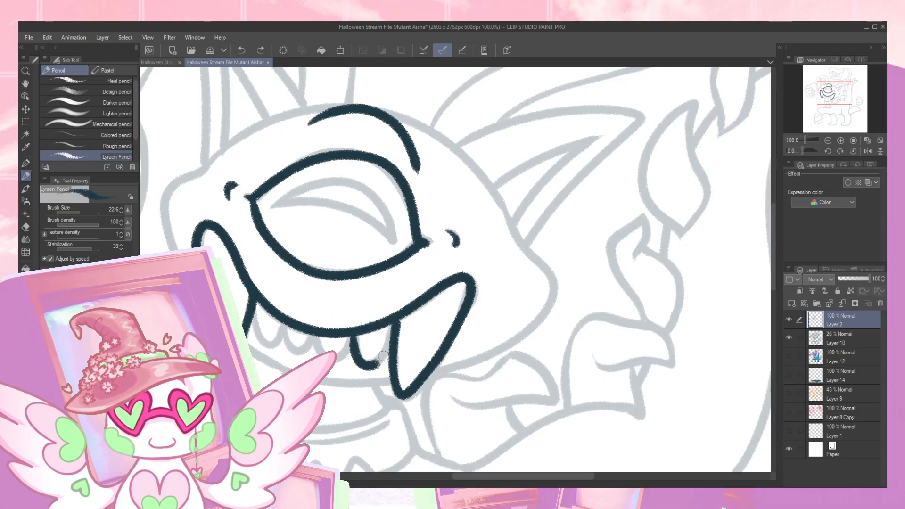
{"action": "left_click_drag", "start_coordinate": [382, 359], "coordinate": [395, 308]}
{"action": "mouse_move", "coordinate": [315, 336]}
{"action": "left_mouse_down"}
{"action": "mouse_move", "coordinate": [333, 362]}
{"action": "mouse_move", "coordinate": [350, 327]}
{"action": "left_mouse_up"}
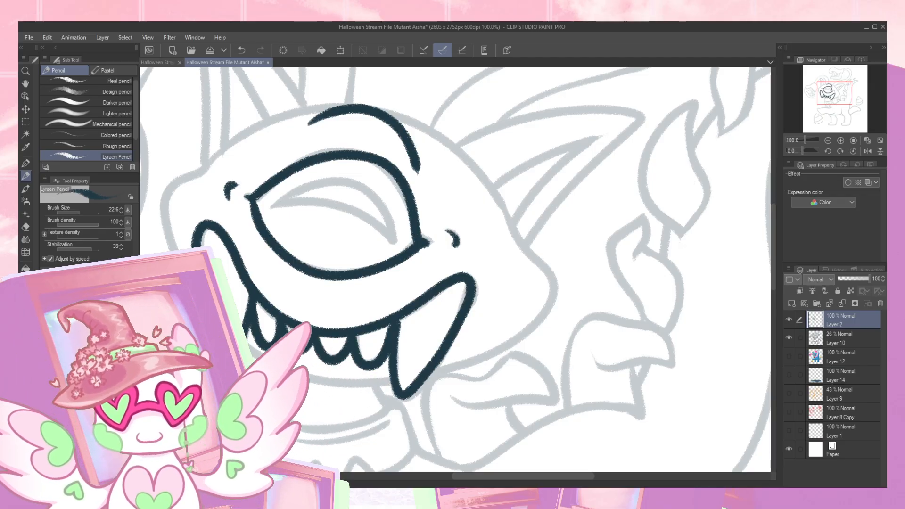
- Trace the head's outline, including snout, chin, cheek and crown, and the crescent shape inside the eye
{"action": "mouse_move", "coordinate": [172, 249]}
{"action": "left_mouse_down"}
{"action": "mouse_move", "coordinate": [166, 214]}
{"action": "mouse_move", "coordinate": [166, 194]}
{"action": "left_mouse_up"}
{"action": "key", "text": "ctrl+z"}
{"action": "mouse_move", "coordinate": [205, 167]}
{"action": "left_mouse_down"}
{"action": "mouse_move", "coordinate": [179, 177]}
{"action": "mouse_move", "coordinate": [163, 206]}
{"action": "mouse_move", "coordinate": [171, 250]}
{"action": "left_mouse_up"}
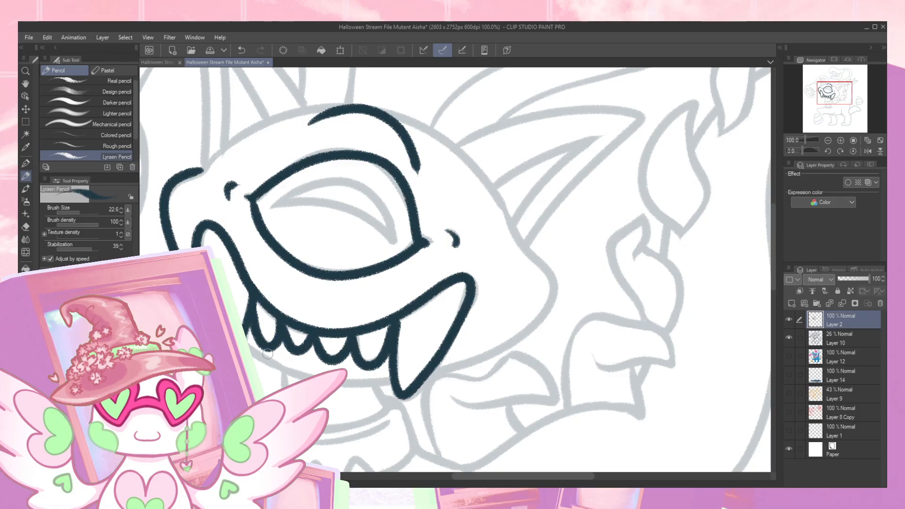
{"action": "key", "text": "ctrl+z"}
{"action": "mouse_move", "coordinate": [257, 356]}
{"action": "left_mouse_down"}
{"action": "mouse_move", "coordinate": [302, 374]}
{"action": "mouse_move", "coordinate": [400, 384]}
{"action": "mouse_move", "coordinate": [489, 354]}
{"action": "mouse_move", "coordinate": [551, 297]}
{"action": "left_mouse_up"}
{"action": "mouse_move", "coordinate": [521, 241]}
{"action": "left_mouse_down"}
{"action": "mouse_move", "coordinate": [477, 172]}
{"action": "mouse_move", "coordinate": [406, 120]}
{"action": "mouse_move", "coordinate": [350, 99]}
{"action": "left_mouse_up"}
{"action": "mouse_move", "coordinate": [193, 170]}
{"action": "left_mouse_down"}
{"action": "mouse_move", "coordinate": [292, 112]}
{"action": "mouse_move", "coordinate": [351, 107]}
{"action": "left_mouse_up"}
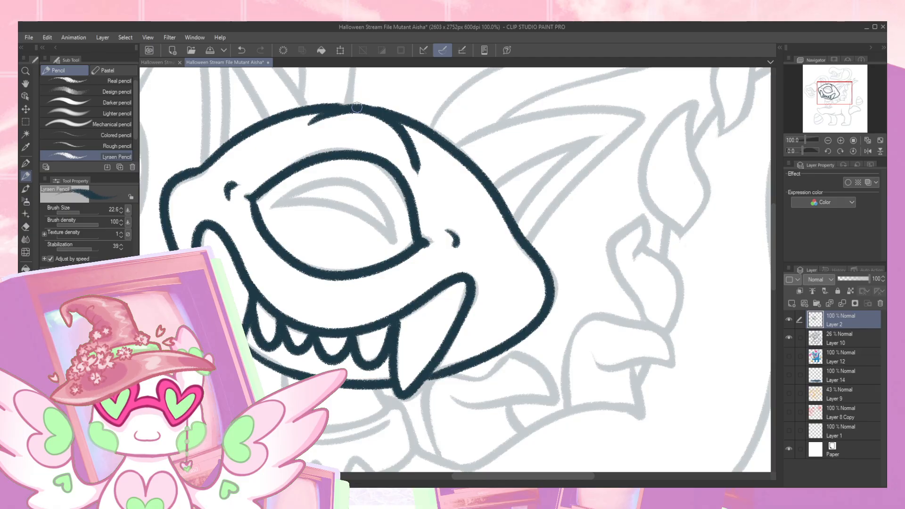
{"action": "mouse_move", "coordinate": [271, 209]}
{"action": "left_mouse_down"}
{"action": "mouse_move", "coordinate": [316, 183]}
{"action": "mouse_move", "coordinate": [364, 187]}
{"action": "mouse_move", "coordinate": [395, 244]}
{"action": "left_mouse_up"}
{"action": "mouse_move", "coordinate": [277, 205]}
{"action": "left_mouse_down"}
{"action": "mouse_move", "coordinate": [337, 206]}
{"action": "mouse_move", "coordinate": [396, 241]}
{"action": "left_mouse_up"}
- Trace the outer and inner lines of the ear on the right side of the character's head
{"action": "mouse_move", "coordinate": [592, 191]}
{"action": "left_mouse_down"}
{"action": "mouse_move", "coordinate": [552, 269]}
{"action": "mouse_move", "coordinate": [493, 283]}
{"action": "left_mouse_up"}
{"action": "mouse_move", "coordinate": [354, 237]}
{"action": "left_mouse_down"}
{"action": "mouse_move", "coordinate": [470, 206]}
{"action": "mouse_move", "coordinate": [548, 206]}
{"action": "left_mouse_up"}
{"action": "key", "text": "ctrl+z"}
{"action": "mouse_move", "coordinate": [384, 221]}
{"action": "left_mouse_down"}
{"action": "mouse_move", "coordinate": [463, 202]}
{"action": "mouse_move", "coordinate": [543, 208]}
{"action": "mouse_move", "coordinate": [426, 331]}
{"action": "left_mouse_up"}
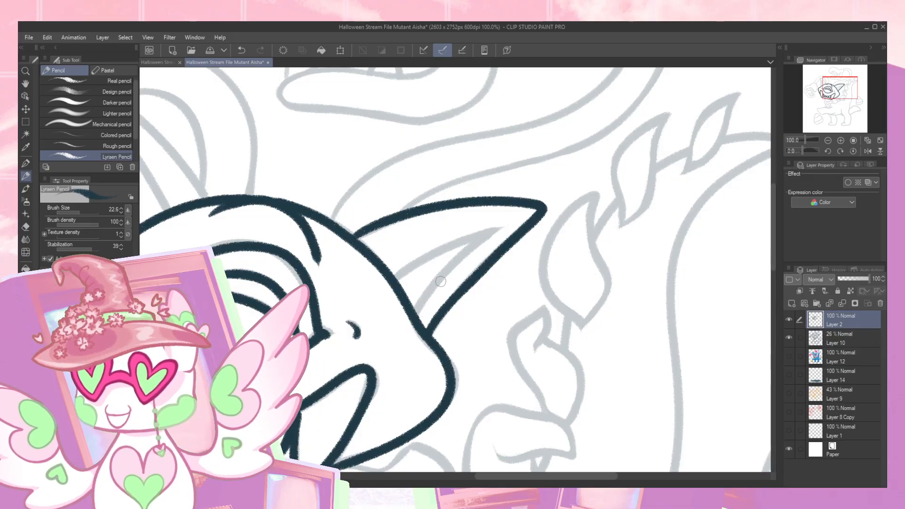
{"action": "mouse_move", "coordinate": [388, 286]}
{"action": "left_mouse_down"}
{"action": "mouse_move", "coordinate": [507, 226]}
{"action": "mouse_move", "coordinate": [387, 283]}
{"action": "left_mouse_up"}
{"action": "key", "text": "ctrl+z"}
{"action": "left_click_drag", "start_coordinate": [498, 229], "coordinate": [416, 291]}
- Trace the outer and inner lines of the upright ear on the left side of the head, redrawing poor strokes
{"action": "mouse_move", "coordinate": [439, 247]}
{"action": "left_mouse_down"}
{"action": "mouse_move", "coordinate": [394, 279]}
{"action": "mouse_move", "coordinate": [445, 290]}
{"action": "mouse_move", "coordinate": [500, 330]}
{"action": "left_mouse_up"}
{"action": "mouse_move", "coordinate": [218, 128]}
{"action": "left_mouse_down"}
{"action": "mouse_move", "coordinate": [308, 220]}
{"action": "mouse_move", "coordinate": [229, 137]}
{"action": "mouse_move", "coordinate": [290, 186]}
{"action": "mouse_move", "coordinate": [328, 236]}
{"action": "left_mouse_up"}
{"action": "key", "text": "ctrl+z"}
{"action": "left_click_drag", "start_coordinate": [214, 125], "coordinate": [233, 271]}
{"action": "key", "text": "ctrl+z"}
{"action": "left_click_drag", "start_coordinate": [215, 126], "coordinate": [224, 282]}
{"action": "mouse_move", "coordinate": [235, 168]}
{"action": "left_mouse_down"}
{"action": "mouse_move", "coordinate": [286, 245]}
{"action": "mouse_move", "coordinate": [248, 219]}
{"action": "mouse_move", "coordinate": [249, 269]}
{"action": "left_mouse_up"}
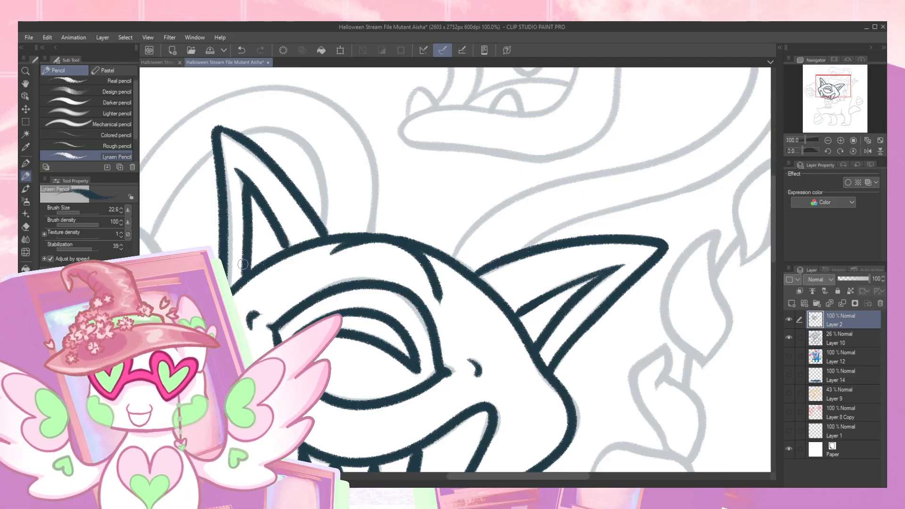
{"action": "key", "text": "ctrl+z"}
{"action": "left_click_drag", "start_coordinate": [245, 187], "coordinate": [247, 283]}
{"action": "key", "text": "ctrl+z"}
{"action": "left_click_drag", "start_coordinate": [243, 177], "coordinate": [247, 283]}
{"action": "left_click_drag", "start_coordinate": [284, 253], "coordinate": [273, 204]}
- Trace the outer contour and the inner lip lines of the open-mouthed tentacle head above the character
{"action": "mouse_move", "coordinate": [475, 266]}
{"action": "left_mouse_down"}
{"action": "mouse_move", "coordinate": [354, 308]}
{"action": "mouse_move", "coordinate": [293, 340]}
{"action": "left_mouse_up"}
{"action": "left_click_drag", "start_coordinate": [388, 286], "coordinate": [382, 395]}
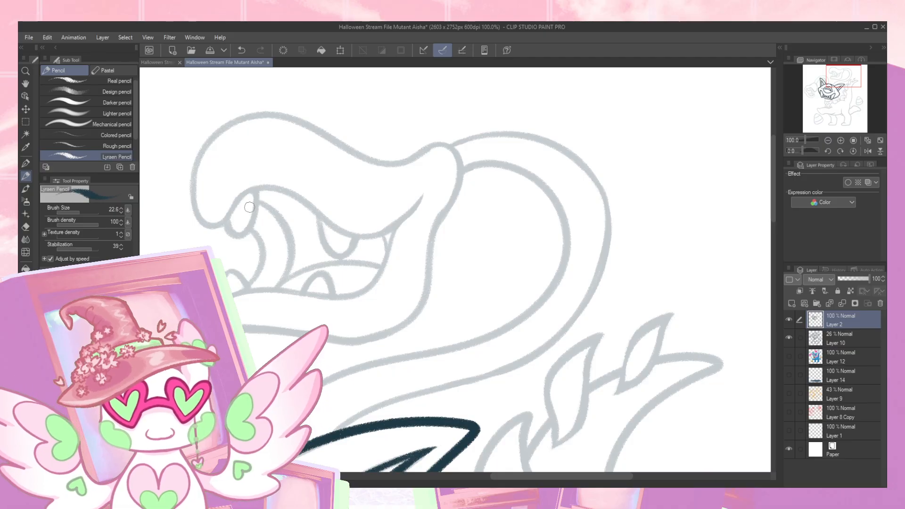
{"action": "mouse_move", "coordinate": [224, 221]}
{"action": "left_mouse_down"}
{"action": "mouse_move", "coordinate": [259, 188]}
{"action": "mouse_move", "coordinate": [285, 193]}
{"action": "mouse_move", "coordinate": [361, 237]}
{"action": "mouse_move", "coordinate": [387, 230]}
{"action": "mouse_move", "coordinate": [419, 200]}
{"action": "mouse_move", "coordinate": [364, 238]}
{"action": "mouse_move", "coordinate": [273, 191]}
{"action": "mouse_move", "coordinate": [234, 202]}
{"action": "mouse_move", "coordinate": [212, 225]}
{"action": "mouse_move", "coordinate": [196, 207]}
{"action": "mouse_move", "coordinate": [200, 168]}
{"action": "mouse_move", "coordinate": [225, 130]}
{"action": "mouse_move", "coordinate": [267, 112]}
{"action": "mouse_move", "coordinate": [386, 165]}
{"action": "mouse_move", "coordinate": [447, 143]}
{"action": "mouse_move", "coordinate": [463, 159]}
{"action": "mouse_move", "coordinate": [456, 193]}
{"action": "mouse_move", "coordinate": [434, 224]}
{"action": "mouse_move", "coordinate": [418, 303]}
{"action": "mouse_move", "coordinate": [387, 329]}
{"action": "mouse_move", "coordinate": [298, 333]}
{"action": "left_mouse_up"}
{"action": "key", "text": "ctrl+z"}
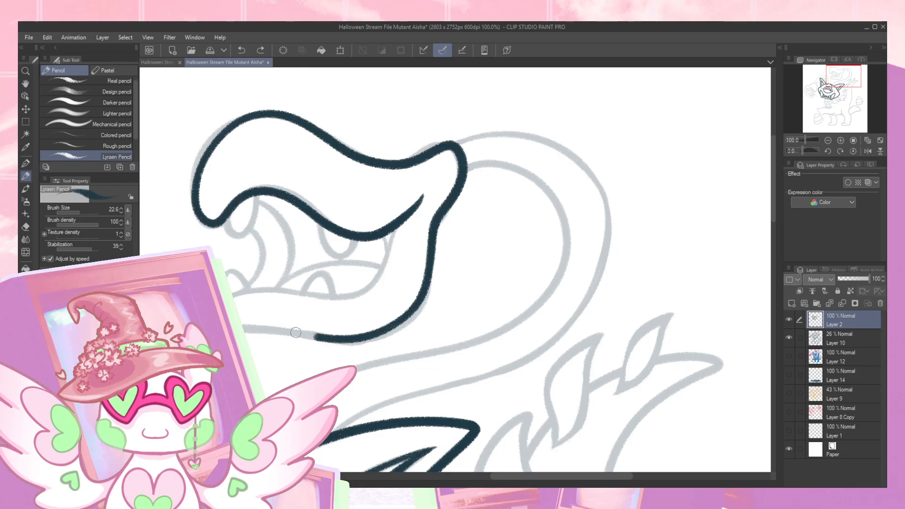
{"action": "mouse_move", "coordinate": [232, 291]}
{"action": "left_mouse_down"}
{"action": "mouse_move", "coordinate": [340, 293]}
{"action": "mouse_move", "coordinate": [375, 285]}
{"action": "mouse_move", "coordinate": [398, 253]}
{"action": "mouse_move", "coordinate": [399, 229]}
{"action": "left_mouse_up"}
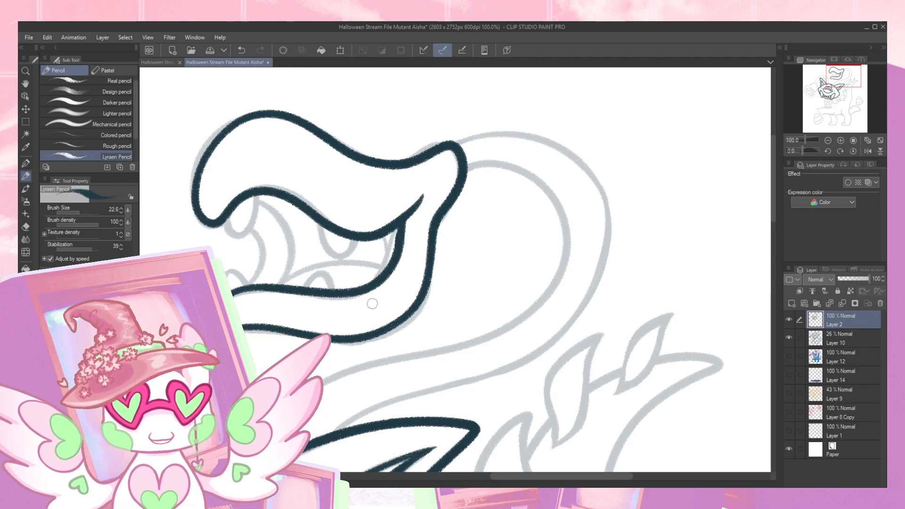
- Trace the fangs, tongue and inner mouth lines inside the open mouth of the upper tentacle head
{"action": "mouse_move", "coordinate": [225, 223]}
{"action": "left_mouse_down"}
{"action": "mouse_move", "coordinate": [251, 229]}
{"action": "mouse_move", "coordinate": [258, 191]}
{"action": "left_mouse_up"}
{"action": "mouse_move", "coordinate": [323, 223]}
{"action": "left_mouse_down"}
{"action": "mouse_move", "coordinate": [329, 251]}
{"action": "mouse_move", "coordinate": [352, 246]}
{"action": "mouse_move", "coordinate": [353, 219]}
{"action": "left_mouse_up"}
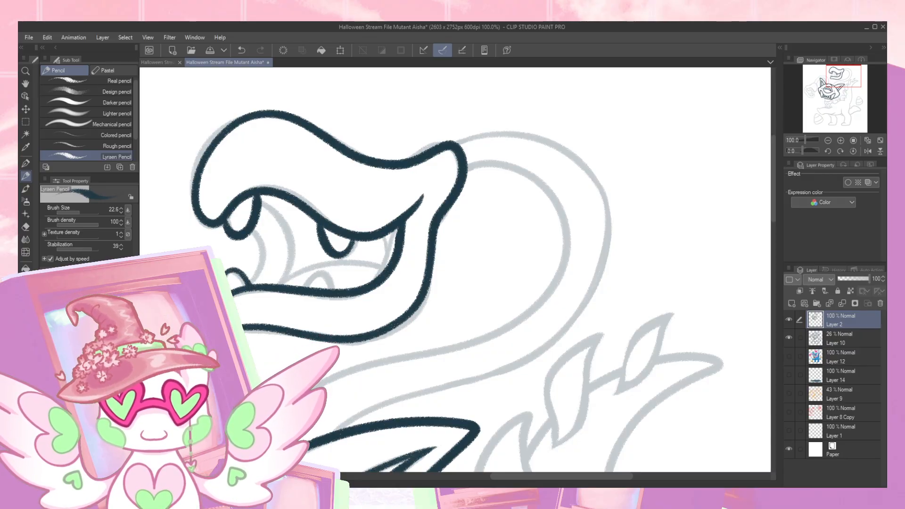
{"action": "mouse_move", "coordinate": [304, 287]}
{"action": "left_mouse_down"}
{"action": "mouse_move", "coordinate": [318, 269]}
{"action": "mouse_move", "coordinate": [334, 284]}
{"action": "left_mouse_up"}
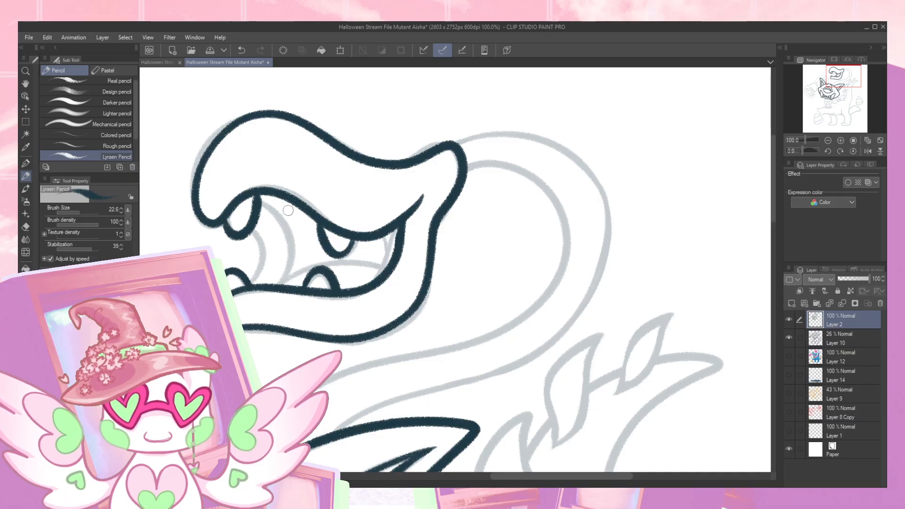
{"action": "mouse_move", "coordinate": [262, 202]}
{"action": "left_mouse_down"}
{"action": "mouse_move", "coordinate": [285, 225]}
{"action": "mouse_move", "coordinate": [283, 285]}
{"action": "left_mouse_up"}
{"action": "mouse_move", "coordinate": [261, 242]}
{"action": "left_mouse_down"}
{"action": "mouse_move", "coordinate": [259, 271]}
{"action": "mouse_move", "coordinate": [248, 282]}
{"action": "mouse_move", "coordinate": [338, 261]}
{"action": "mouse_move", "coordinate": [389, 270]}
{"action": "mouse_move", "coordinate": [396, 256]}
{"action": "mouse_move", "coordinate": [380, 235]}
{"action": "mouse_move", "coordinate": [386, 271]}
{"action": "left_mouse_up"}
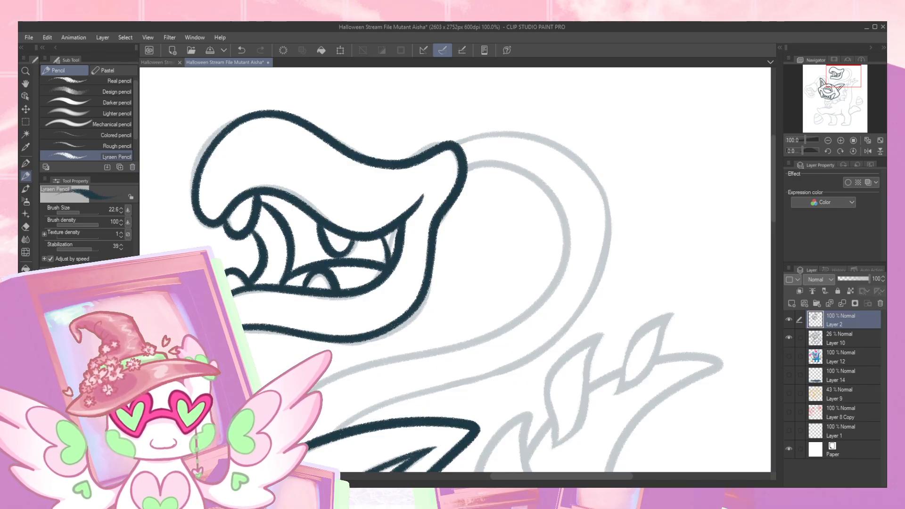
- Trace the outer and inner contours of the upper tentacle head's long curving neck, redrawing the poor stroke
{"action": "left_click_drag", "start_coordinate": [398, 361], "coordinate": [483, 332]}
{"action": "key", "text": "ctrl+z"}
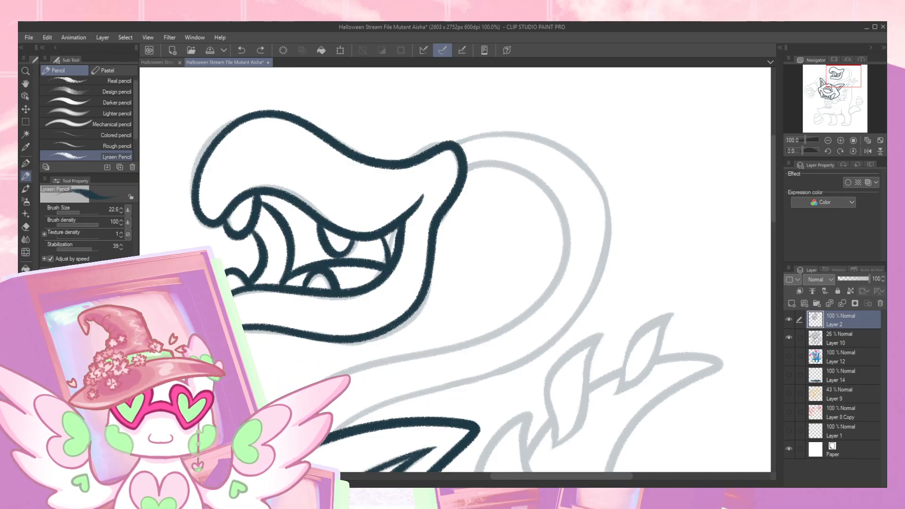
{"action": "mouse_move", "coordinate": [344, 372]}
{"action": "left_mouse_down"}
{"action": "mouse_move", "coordinate": [480, 339]}
{"action": "mouse_move", "coordinate": [557, 279]}
{"action": "mouse_move", "coordinate": [564, 221]}
{"action": "mouse_move", "coordinate": [547, 193]}
{"action": "mouse_move", "coordinate": [515, 171]}
{"action": "mouse_move", "coordinate": [479, 162]}
{"action": "mouse_move", "coordinate": [454, 169]}
{"action": "mouse_move", "coordinate": [468, 137]}
{"action": "mouse_move", "coordinate": [546, 135]}
{"action": "mouse_move", "coordinate": [580, 158]}
{"action": "mouse_move", "coordinate": [608, 230]}
{"action": "mouse_move", "coordinate": [599, 274]}
{"action": "mouse_move", "coordinate": [574, 316]}
{"action": "mouse_move", "coordinate": [501, 371]}
{"action": "mouse_move", "coordinate": [356, 417]}
{"action": "left_mouse_up"}
{"action": "left_click_drag", "start_coordinate": [354, 368], "coordinate": [606, 287]}
{"action": "left_click_drag", "start_coordinate": [372, 343], "coordinate": [472, 277]}
{"action": "left_click_drag", "start_coordinate": [312, 286], "coordinate": [212, 412]}
{"action": "left_click_drag", "start_coordinate": [523, 231], "coordinate": [244, 361]}
- Trace the outer and inner arcs of the second tentacle neck looping behind the upright ear, redrawing poor strokes
{"action": "mouse_move", "coordinate": [145, 474]}
{"action": "left_mouse_down"}
{"action": "mouse_move", "coordinate": [448, 283]}
{"action": "mouse_move", "coordinate": [473, 241]}
{"action": "left_mouse_up"}
{"action": "left_click_drag", "start_coordinate": [269, 289], "coordinate": [336, 192]}
{"action": "key", "text": "ctrl+z"}
{"action": "mouse_move", "coordinate": [267, 295]}
{"action": "left_mouse_down"}
{"action": "mouse_move", "coordinate": [286, 250]}
{"action": "mouse_move", "coordinate": [325, 202]}
{"action": "mouse_move", "coordinate": [383, 181]}
{"action": "mouse_move", "coordinate": [418, 193]}
{"action": "mouse_move", "coordinate": [439, 238]}
{"action": "mouse_move", "coordinate": [446, 290]}
{"action": "left_mouse_up"}
{"action": "key", "text": "ctrl+z"}
{"action": "mouse_move", "coordinate": [353, 182]}
{"action": "left_mouse_down"}
{"action": "mouse_move", "coordinate": [408, 183]}
{"action": "mouse_move", "coordinate": [437, 223]}
{"action": "mouse_move", "coordinate": [438, 275]}
{"action": "mouse_move", "coordinate": [492, 225]}
{"action": "mouse_move", "coordinate": [469, 175]}
{"action": "mouse_move", "coordinate": [424, 146]}
{"action": "mouse_move", "coordinate": [369, 140]}
{"action": "mouse_move", "coordinate": [312, 162]}
{"action": "mouse_move", "coordinate": [225, 261]}
{"action": "left_mouse_up"}
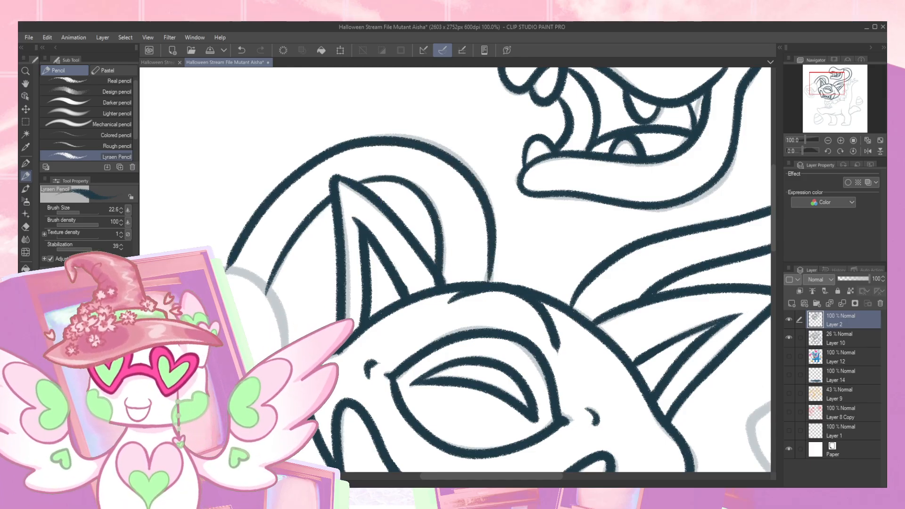
- Trace the contour of the second tentacle head beside the face, together with its teeth and inner mouth lines
{"action": "left_click_drag", "start_coordinate": [240, 312], "coordinate": [355, 235]}
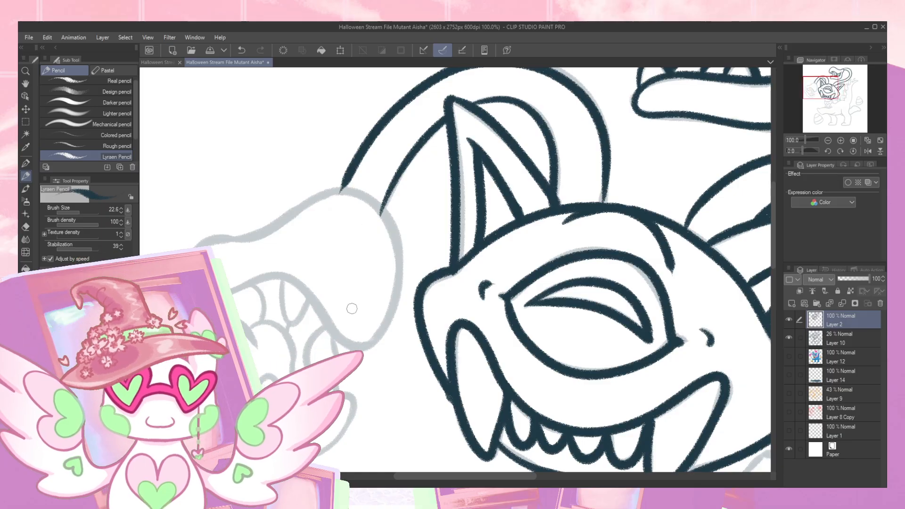
{"action": "mouse_move", "coordinate": [232, 286]}
{"action": "left_mouse_down"}
{"action": "mouse_move", "coordinate": [282, 276]}
{"action": "mouse_move", "coordinate": [315, 298]}
{"action": "mouse_move", "coordinate": [336, 334]}
{"action": "mouse_move", "coordinate": [367, 346]}
{"action": "mouse_move", "coordinate": [393, 305]}
{"action": "mouse_move", "coordinate": [401, 254]}
{"action": "mouse_move", "coordinate": [386, 217]}
{"action": "mouse_move", "coordinate": [360, 195]}
{"action": "mouse_move", "coordinate": [335, 192]}
{"action": "mouse_move", "coordinate": [261, 233]}
{"action": "mouse_move", "coordinate": [194, 246]}
{"action": "left_mouse_up"}
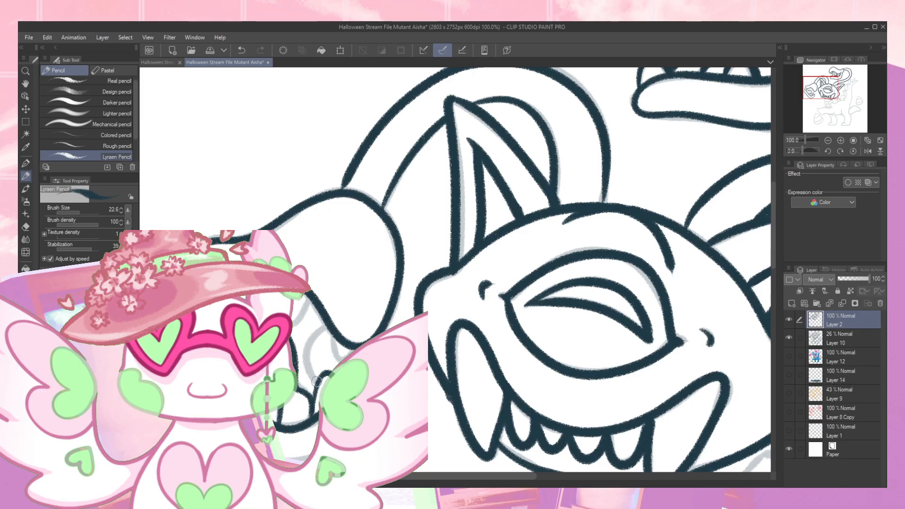
{"action": "left_click_drag", "start_coordinate": [306, 360], "coordinate": [330, 313]}
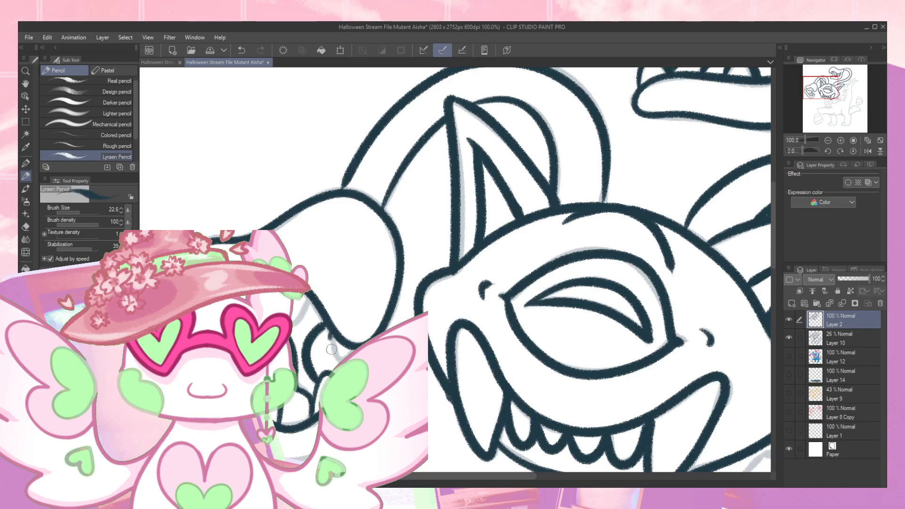
{"action": "left_click_drag", "start_coordinate": [297, 325], "coordinate": [312, 292]}
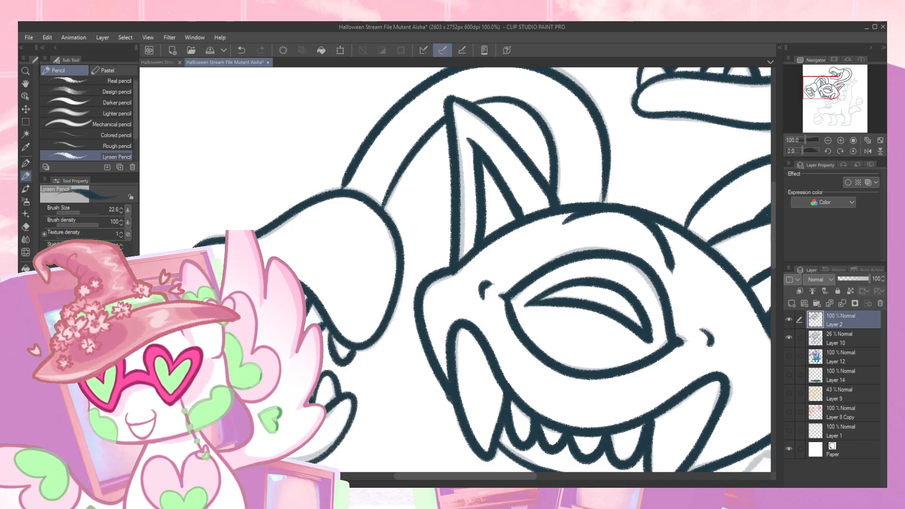
{"action": "left_click_drag", "start_coordinate": [254, 288], "coordinate": [262, 323]}
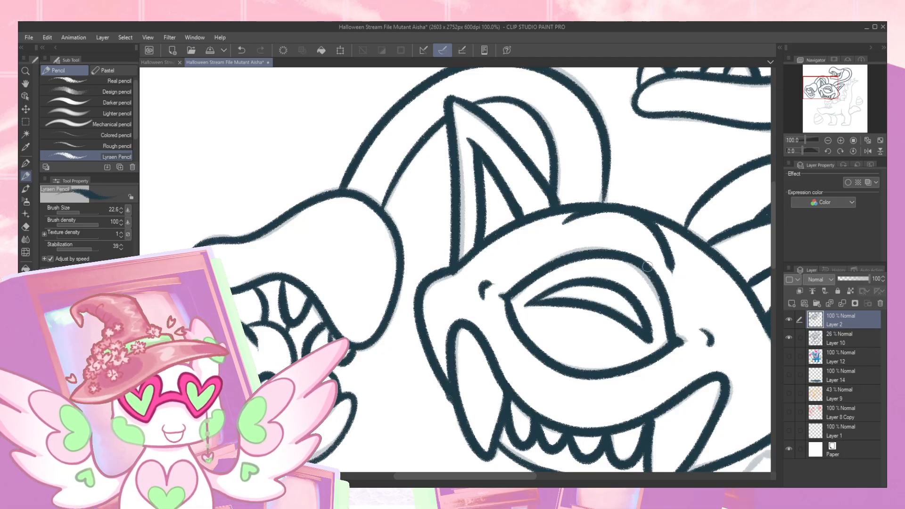
- Trace the character's neck below the jaw and the sides of the wide collar around it
{"action": "left_click_drag", "start_coordinate": [717, 255], "coordinate": [350, 279]}
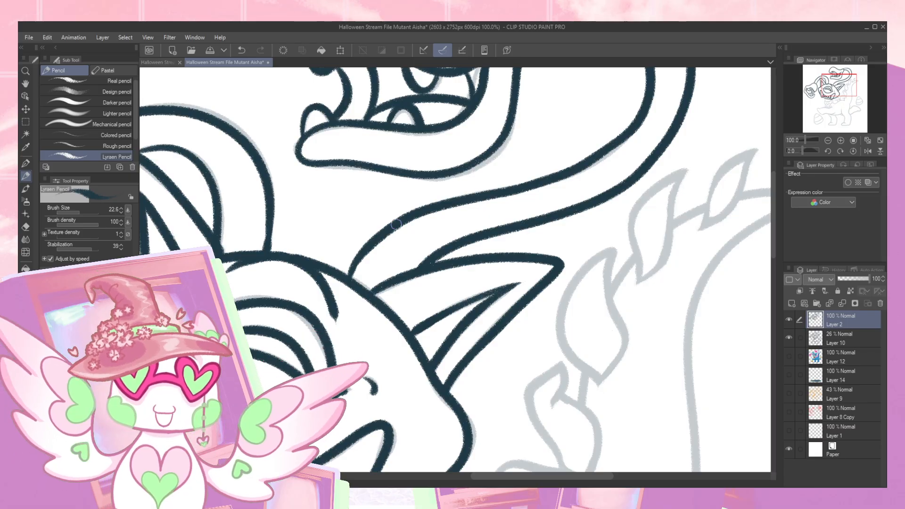
{"action": "left_click_drag", "start_coordinate": [469, 371], "coordinate": [555, 255]}
{"action": "left_click_drag", "start_coordinate": [486, 326], "coordinate": [511, 195]}
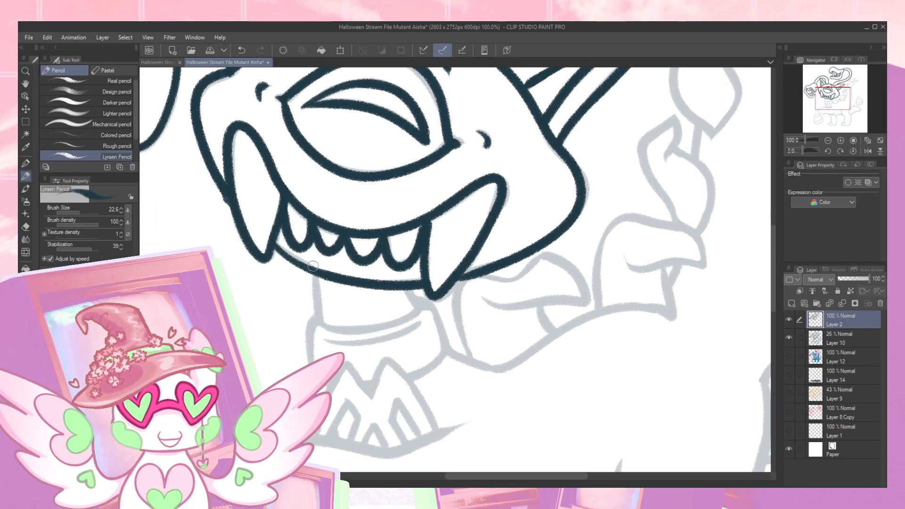
{"action": "left_click_drag", "start_coordinate": [313, 273], "coordinate": [321, 321]}
{"action": "mouse_move", "coordinate": [317, 277]}
{"action": "left_mouse_down"}
{"action": "mouse_move", "coordinate": [321, 318]}
{"action": "mouse_move", "coordinate": [414, 313]}
{"action": "left_mouse_up"}
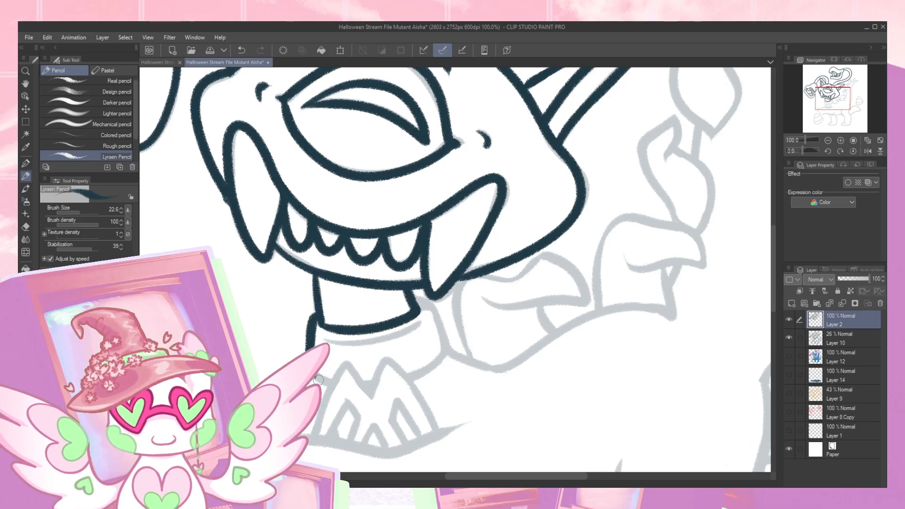
{"action": "mouse_move", "coordinate": [408, 378]}
{"action": "left_mouse_down"}
{"action": "mouse_move", "coordinate": [447, 348]}
{"action": "mouse_move", "coordinate": [435, 306]}
{"action": "mouse_move", "coordinate": [412, 293]}
{"action": "left_mouse_up"}
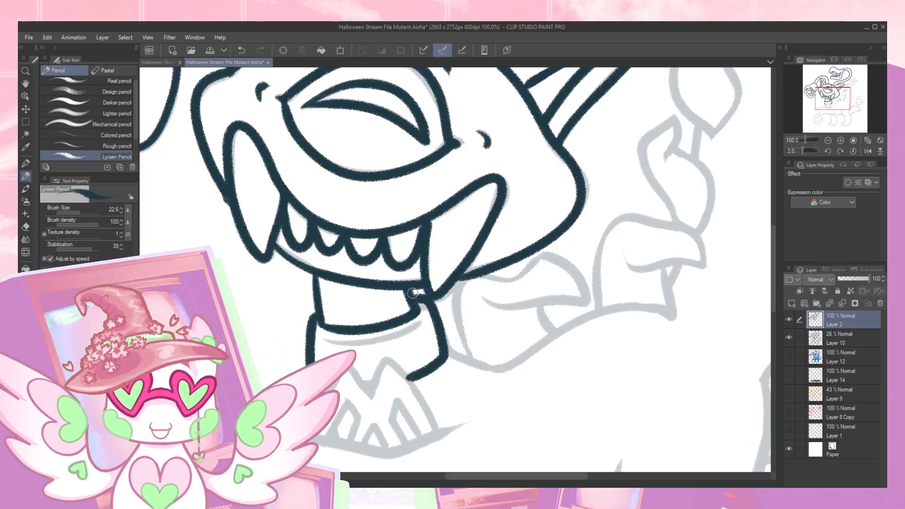
{"action": "left_click_drag", "start_coordinate": [412, 349], "coordinate": [413, 295]}
- Trace the two-pointed shape under the collar and the small arched stripes inside it
{"action": "mouse_move", "coordinate": [371, 343]}
{"action": "left_mouse_down"}
{"action": "mouse_move", "coordinate": [404, 317]}
{"action": "mouse_move", "coordinate": [434, 376]}
{"action": "mouse_move", "coordinate": [398, 347]}
{"action": "mouse_move", "coordinate": [405, 388]}
{"action": "left_mouse_up"}
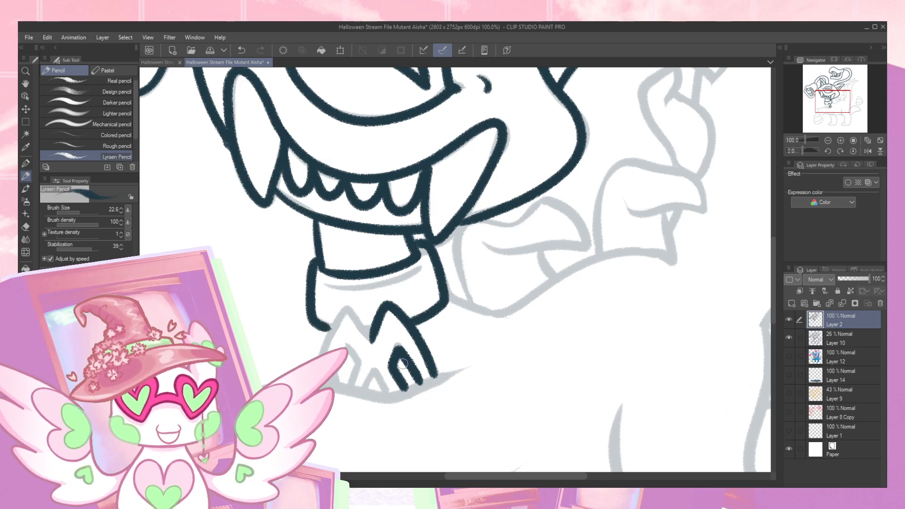
{"action": "mouse_move", "coordinate": [373, 341]}
{"action": "left_mouse_down"}
{"action": "mouse_move", "coordinate": [347, 308]}
{"action": "mouse_move", "coordinate": [331, 334]}
{"action": "left_mouse_up"}
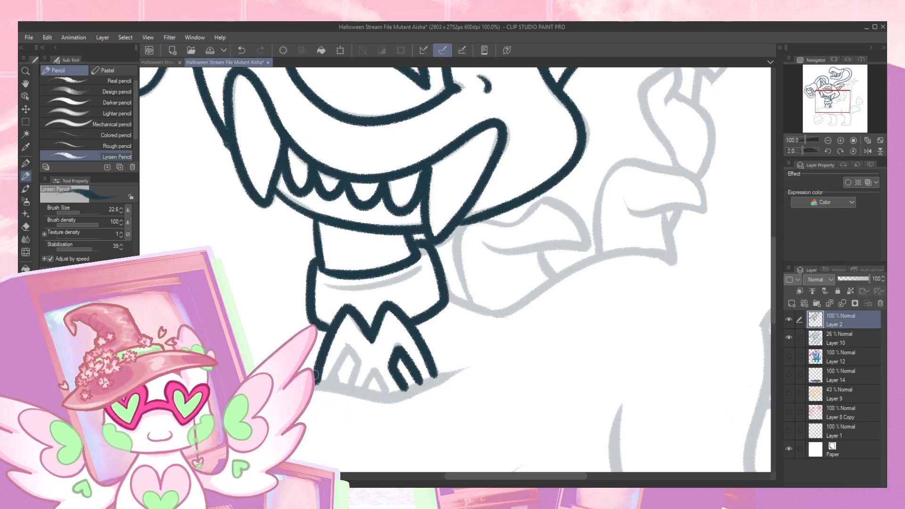
{"action": "mouse_move", "coordinate": [367, 390]}
{"action": "left_mouse_down"}
{"action": "mouse_move", "coordinate": [374, 372]}
{"action": "mouse_move", "coordinate": [387, 394]}
{"action": "left_mouse_up"}
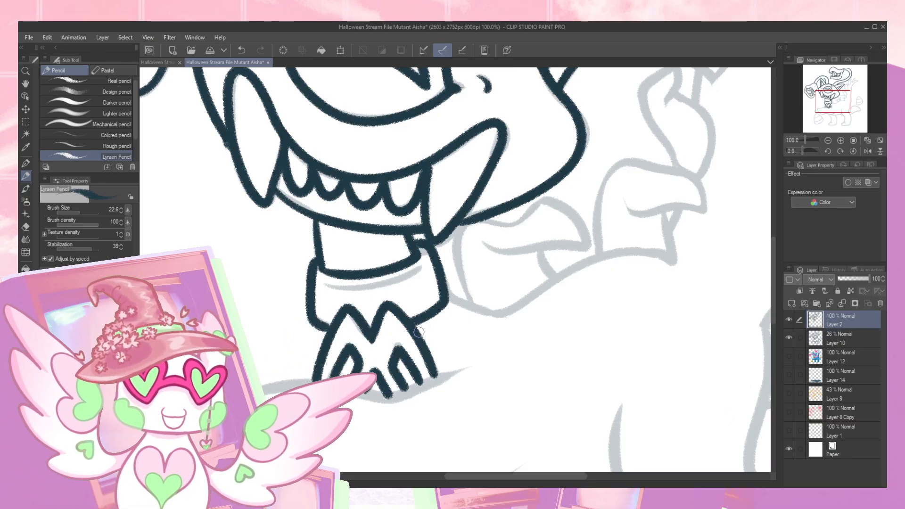
- Trace the upper and lower lines of the body's front section and the belly line reaching the hind leg
{"action": "left_click_drag", "start_coordinate": [437, 345], "coordinate": [464, 267]}
{"action": "mouse_move", "coordinate": [245, 325]}
{"action": "left_mouse_down"}
{"action": "mouse_move", "coordinate": [339, 307]}
{"action": "mouse_move", "coordinate": [415, 321]}
{"action": "mouse_move", "coordinate": [500, 286]}
{"action": "left_mouse_up"}
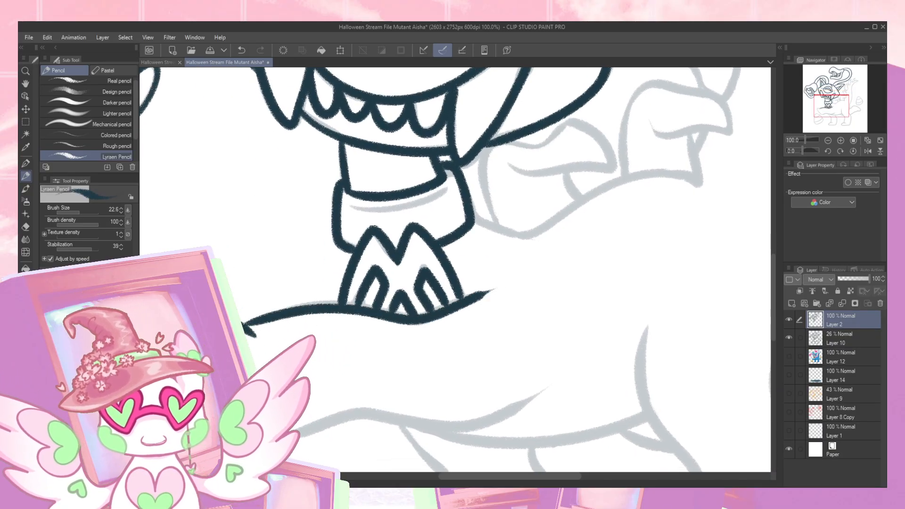
{"action": "mouse_move", "coordinate": [362, 412]}
{"action": "left_mouse_down"}
{"action": "mouse_move", "coordinate": [427, 426]}
{"action": "mouse_move", "coordinate": [514, 406]}
{"action": "mouse_move", "coordinate": [547, 387]}
{"action": "left_mouse_up"}
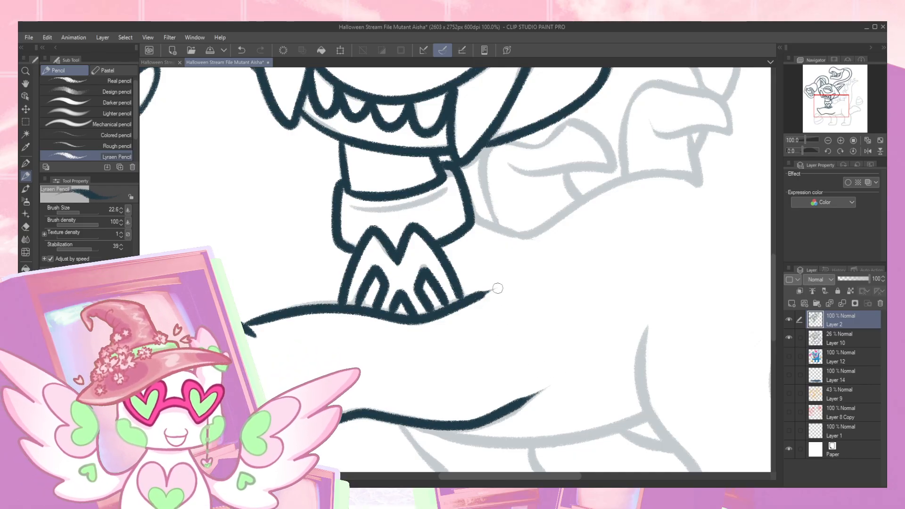
{"action": "left_click_drag", "start_coordinate": [491, 336], "coordinate": [344, 269]}
{"action": "left_click_drag", "start_coordinate": [404, 336], "coordinate": [430, 326]}
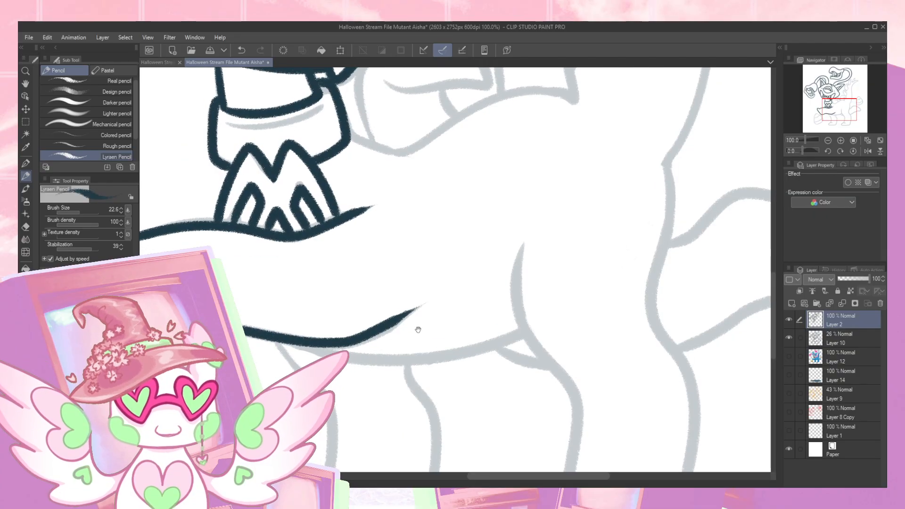
{"action": "mouse_move", "coordinate": [363, 364]}
{"action": "left_mouse_down"}
{"action": "mouse_move", "coordinate": [473, 352]}
{"action": "mouse_move", "coordinate": [524, 327]}
{"action": "left_mouse_up"}
{"action": "left_click_drag", "start_coordinate": [539, 359], "coordinate": [411, 278]}
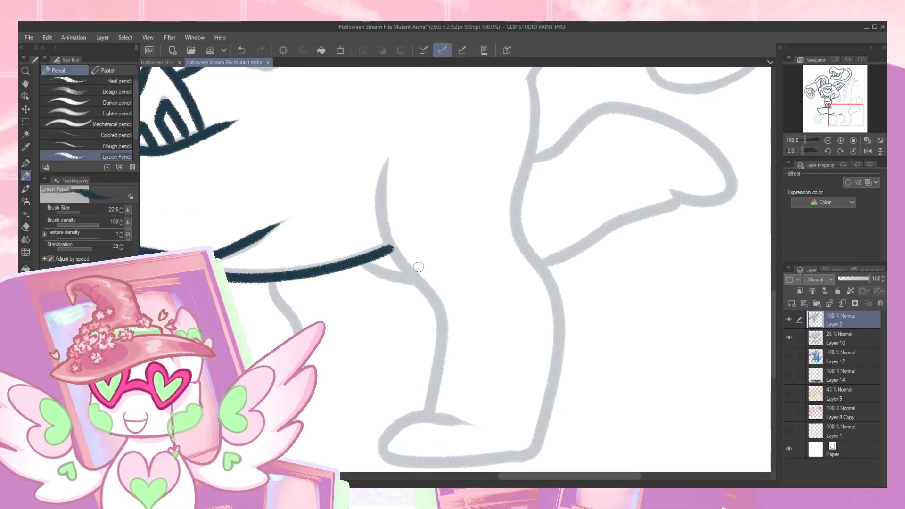
- Trace the hind leg's front line, the top and sole of its foot, and its back contour
{"action": "mouse_move", "coordinate": [386, 162]}
{"action": "left_mouse_down"}
{"action": "mouse_move", "coordinate": [393, 251]}
{"action": "mouse_move", "coordinate": [437, 317]}
{"action": "mouse_move", "coordinate": [429, 414]}
{"action": "left_mouse_up"}
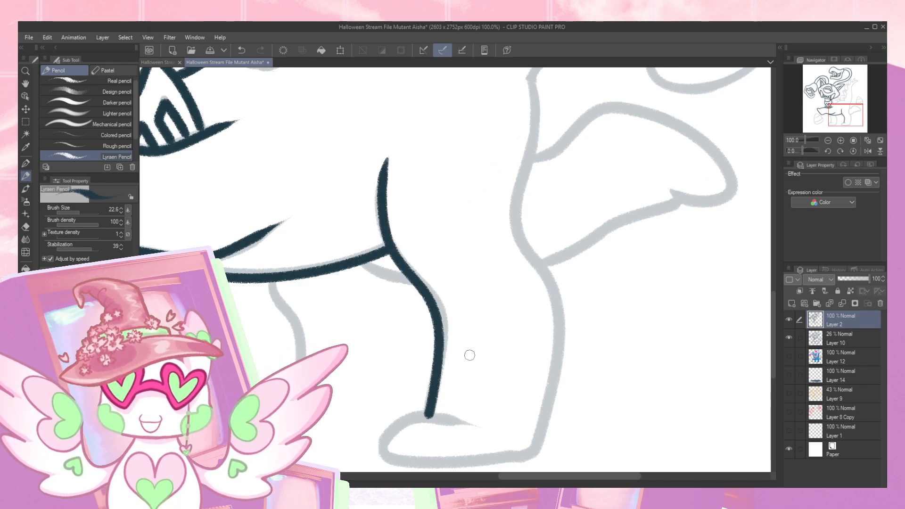
{"action": "scroll", "coordinate": [472, 353], "scroll_direction": "down", "scroll_amount": 3}
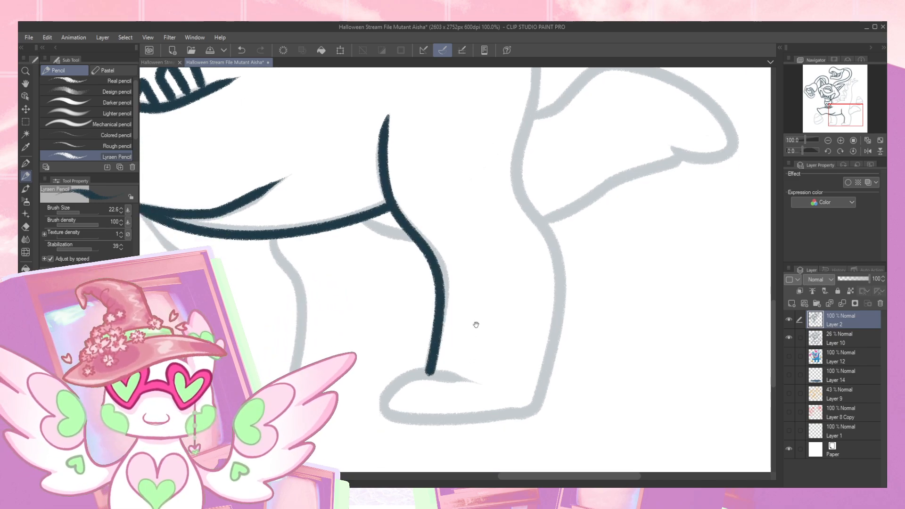
{"action": "mouse_move", "coordinate": [381, 390]}
{"action": "left_mouse_down"}
{"action": "mouse_move", "coordinate": [405, 364]}
{"action": "mouse_move", "coordinate": [441, 361]}
{"action": "mouse_move", "coordinate": [475, 372]}
{"action": "left_mouse_up"}
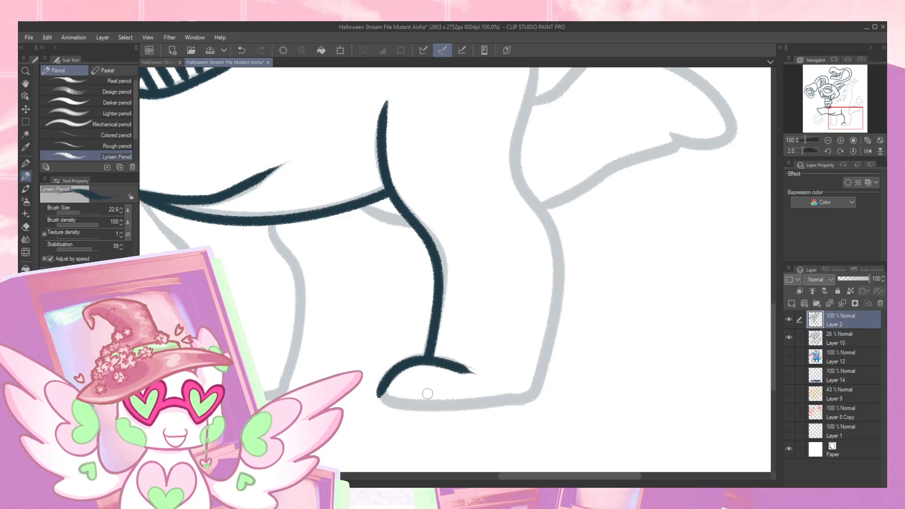
{"action": "mouse_move", "coordinate": [381, 390]}
{"action": "left_mouse_down"}
{"action": "mouse_move", "coordinate": [405, 405]}
{"action": "mouse_move", "coordinate": [448, 408]}
{"action": "mouse_move", "coordinate": [534, 399]}
{"action": "mouse_move", "coordinate": [553, 327]}
{"action": "mouse_move", "coordinate": [557, 256]}
{"action": "mouse_move", "coordinate": [513, 163]}
{"action": "mouse_move", "coordinate": [529, 84]}
{"action": "left_mouse_up"}
- Trace the outline of the broad tail behind the hind leg, redrawing the poor stroke
{"action": "mouse_move", "coordinate": [538, 130]}
{"action": "left_mouse_down"}
{"action": "mouse_move", "coordinate": [411, 347]}
{"action": "mouse_move", "coordinate": [415, 236]}
{"action": "left_mouse_up"}
{"action": "mouse_move", "coordinate": [415, 320]}
{"action": "left_mouse_down"}
{"action": "mouse_move", "coordinate": [443, 307]}
{"action": "mouse_move", "coordinate": [475, 268]}
{"action": "mouse_move", "coordinate": [516, 268]}
{"action": "mouse_move", "coordinate": [607, 316]}
{"action": "left_mouse_up"}
{"action": "left_click_drag", "start_coordinate": [424, 430], "coordinate": [564, 359]}
{"action": "key", "text": "ctrl+z"}
{"action": "mouse_move", "coordinate": [427, 430]}
{"action": "left_mouse_down"}
{"action": "mouse_move", "coordinate": [562, 359]}
{"action": "mouse_move", "coordinate": [612, 352]}
{"action": "mouse_move", "coordinate": [606, 320]}
{"action": "mouse_move", "coordinate": [571, 294]}
{"action": "left_mouse_up"}
- Trace the short line joining the belly to the hind leg, and the front leg with its foot, redrawing its rear line
{"action": "left_click_drag", "start_coordinate": [411, 386], "coordinate": [512, 320]}
{"action": "left_click_drag", "start_coordinate": [378, 371], "coordinate": [409, 382]}
{"action": "left_click_drag", "start_coordinate": [333, 409], "coordinate": [491, 254]}
{"action": "mouse_move", "coordinate": [279, 192]}
{"action": "left_mouse_down"}
{"action": "mouse_move", "coordinate": [328, 246]}
{"action": "mouse_move", "coordinate": [337, 293]}
{"action": "mouse_move", "coordinate": [332, 337]}
{"action": "left_mouse_up"}
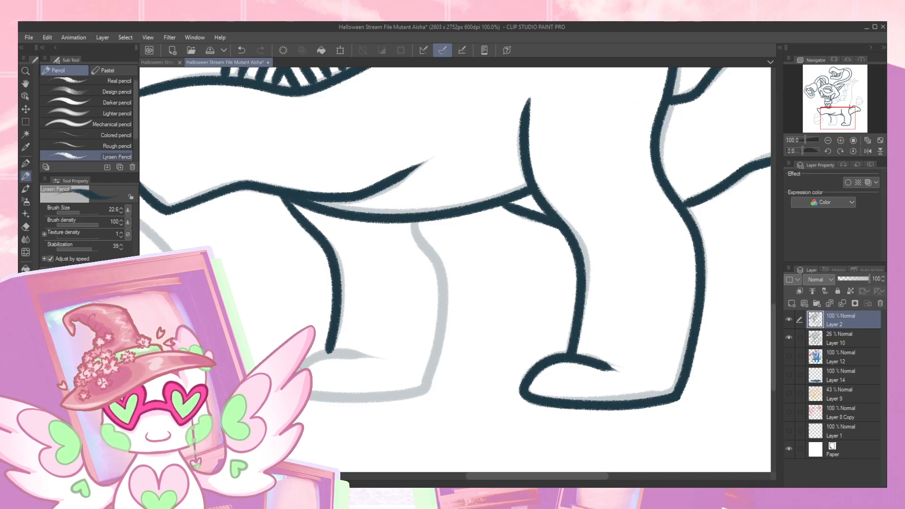
{"action": "left_click_drag", "start_coordinate": [349, 400], "coordinate": [435, 361]}
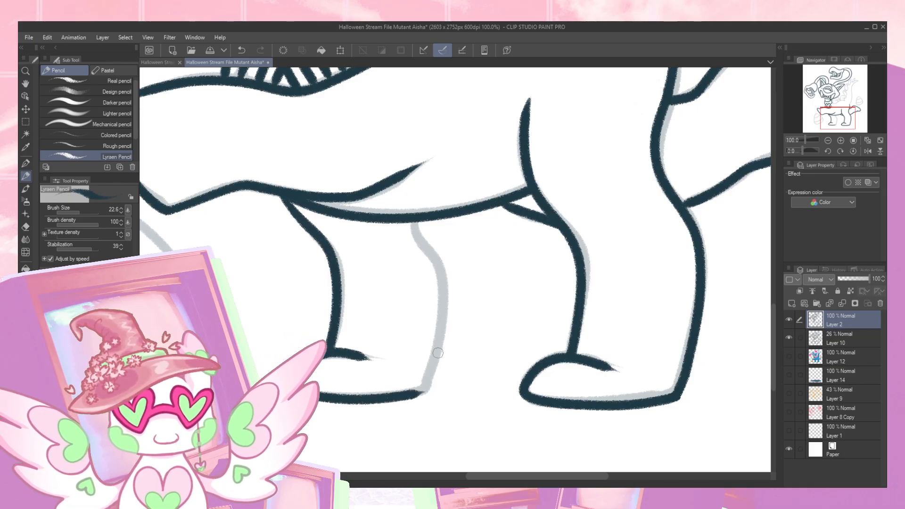
{"action": "mouse_move", "coordinate": [413, 224]}
{"action": "left_mouse_down"}
{"action": "mouse_move", "coordinate": [436, 255]}
{"action": "mouse_move", "coordinate": [443, 347]}
{"action": "mouse_move", "coordinate": [422, 396]}
{"action": "mouse_move", "coordinate": [401, 396]}
{"action": "left_mouse_up"}
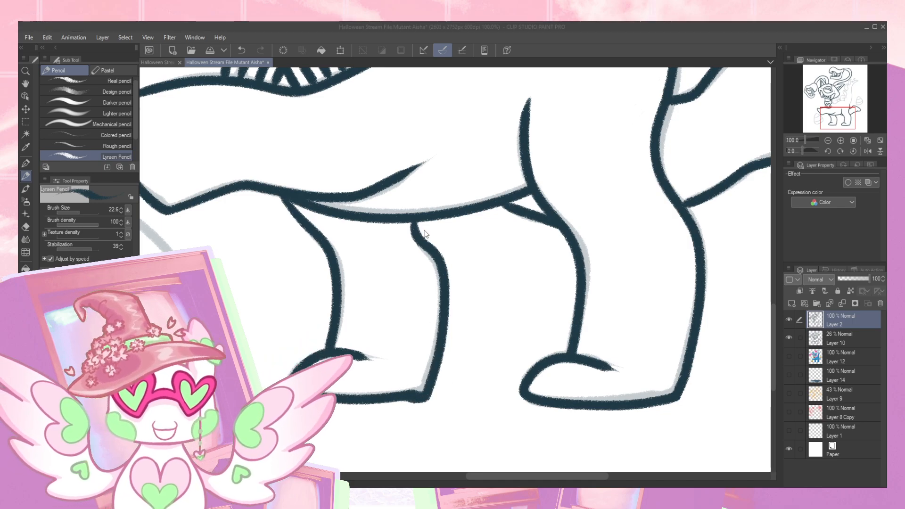
{"action": "key", "text": "ctrl+z"}
{"action": "mouse_move", "coordinate": [414, 222]}
{"action": "left_mouse_down"}
{"action": "mouse_move", "coordinate": [434, 253]}
{"action": "mouse_move", "coordinate": [443, 288]}
{"action": "mouse_move", "coordinate": [417, 398]}
{"action": "left_mouse_up"}
- Trace the first hooked segment behind the jaw and the curved back contour beneath it, redrawing the poor stroke
{"action": "mouse_move", "coordinate": [244, 311]}
{"action": "left_mouse_down"}
{"action": "mouse_move", "coordinate": [413, 330]}
{"action": "mouse_move", "coordinate": [436, 345]}
{"action": "left_mouse_up"}
{"action": "left_click_drag", "start_coordinate": [414, 292], "coordinate": [374, 386]}
{"action": "left_click_drag", "start_coordinate": [518, 292], "coordinate": [388, 398]}
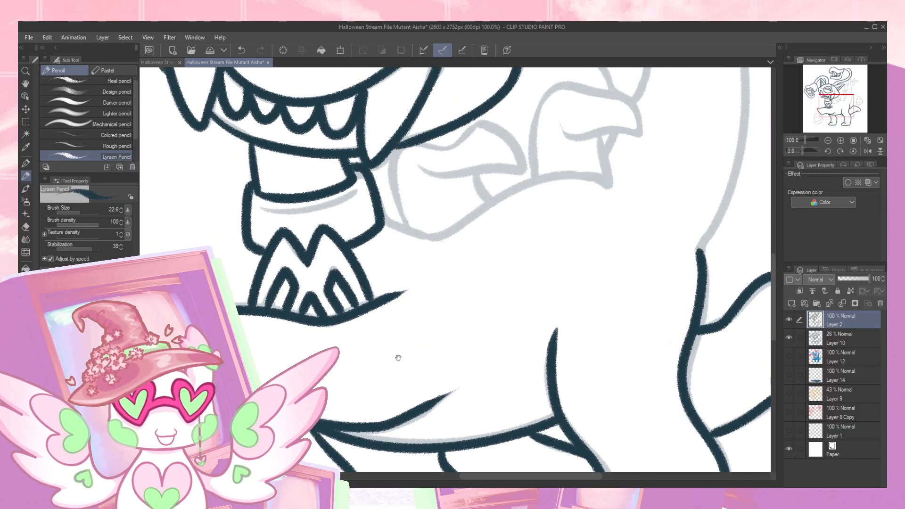
{"action": "left_click_drag", "start_coordinate": [398, 362], "coordinate": [404, 372]}
{"action": "left_click_drag", "start_coordinate": [455, 275], "coordinate": [388, 351]}
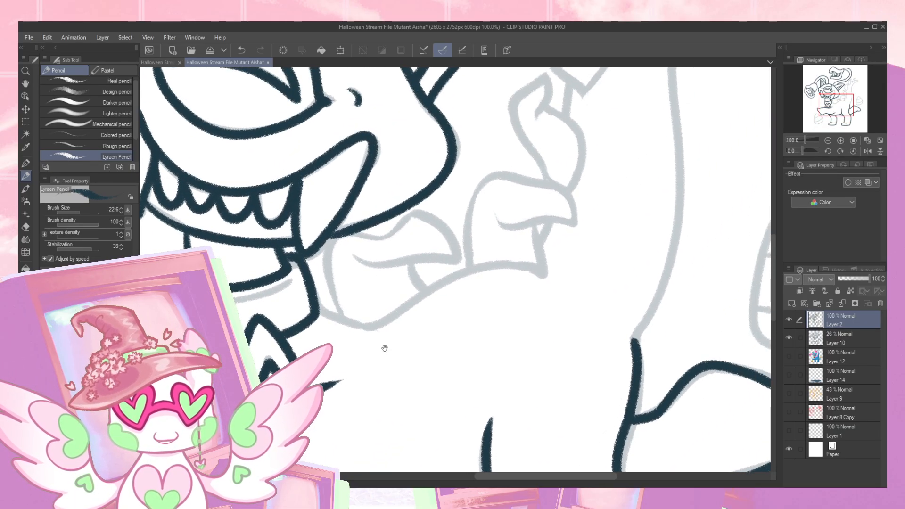
{"action": "left_click_drag", "start_coordinate": [319, 311], "coordinate": [363, 326]}
{"action": "key", "text": "ctrl+z"}
{"action": "mouse_move", "coordinate": [316, 310]}
{"action": "left_mouse_down"}
{"action": "mouse_move", "coordinate": [365, 328]}
{"action": "mouse_move", "coordinate": [458, 275]}
{"action": "mouse_move", "coordinate": [503, 266]}
{"action": "mouse_move", "coordinate": [551, 279]}
{"action": "mouse_move", "coordinate": [537, 215]}
{"action": "left_mouse_up"}
{"action": "mouse_move", "coordinate": [355, 255]}
{"action": "left_mouse_down"}
{"action": "mouse_move", "coordinate": [396, 264]}
{"action": "mouse_move", "coordinate": [455, 262]}
{"action": "mouse_move", "coordinate": [444, 232]}
{"action": "mouse_move", "coordinate": [418, 212]}
{"action": "mouse_move", "coordinate": [393, 233]}
{"action": "mouse_move", "coordinate": [330, 243]}
{"action": "mouse_move", "coordinate": [327, 285]}
{"action": "mouse_move", "coordinate": [355, 300]}
{"action": "left_mouse_up"}
{"action": "left_click_drag", "start_coordinate": [411, 267], "coordinate": [421, 286]}
{"action": "left_click_drag", "start_coordinate": [551, 229], "coordinate": [476, 307]}
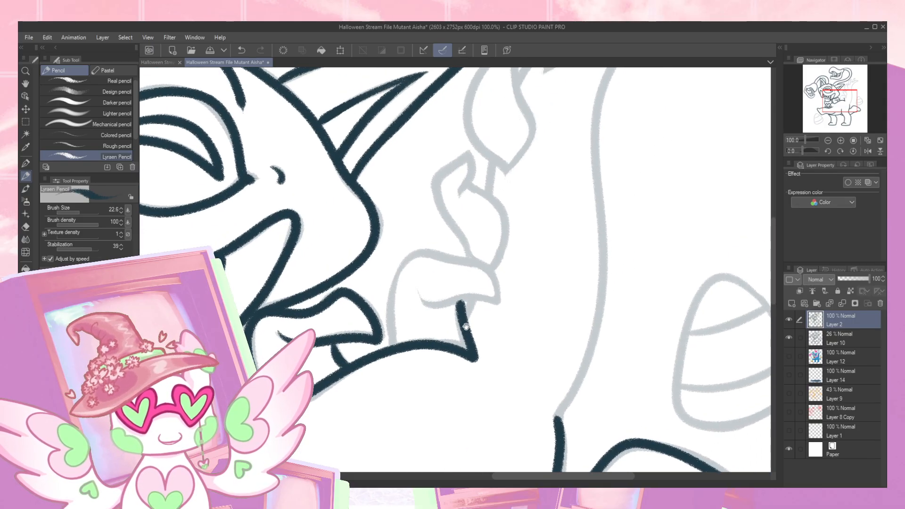
- Trace the second hooked segment on the back, including its curled tip and side lines
{"action": "mouse_move", "coordinate": [417, 287]}
{"action": "left_mouse_down"}
{"action": "mouse_move", "coordinate": [435, 304]}
{"action": "mouse_move", "coordinate": [472, 294]}
{"action": "mouse_move", "coordinate": [494, 307]}
{"action": "mouse_move", "coordinate": [498, 290]}
{"action": "mouse_move", "coordinate": [475, 265]}
{"action": "mouse_move", "coordinate": [432, 257]}
{"action": "mouse_move", "coordinate": [403, 263]}
{"action": "mouse_move", "coordinate": [384, 324]}
{"action": "left_mouse_up"}
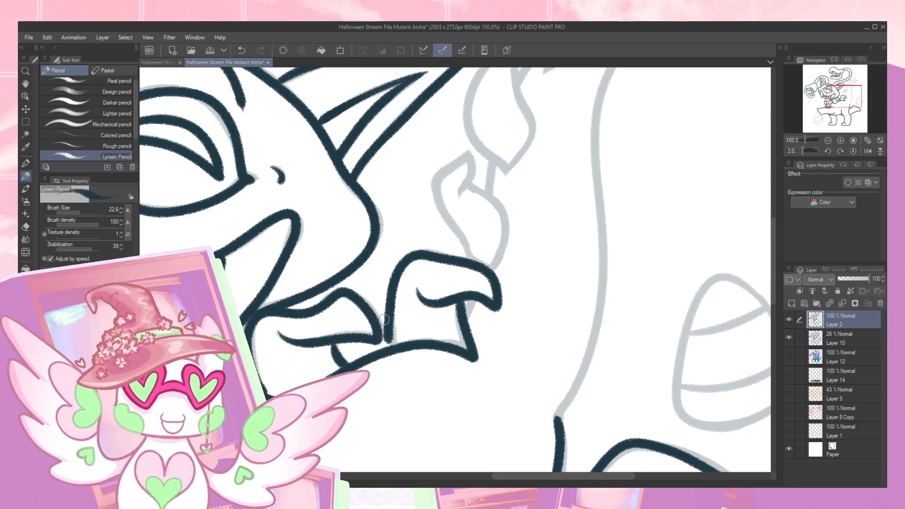
{"action": "left_click_drag", "start_coordinate": [388, 347], "coordinate": [390, 322]}
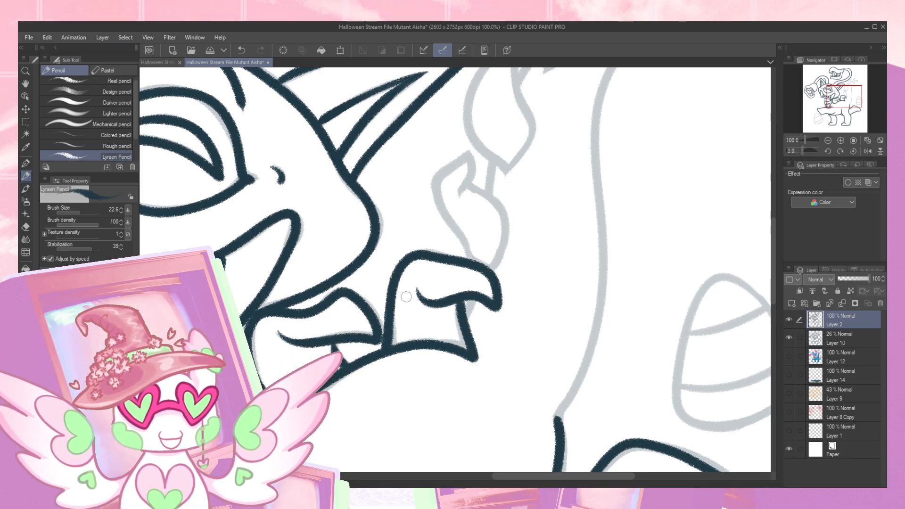
{"action": "mouse_move", "coordinate": [466, 316]}
{"action": "left_mouse_down"}
{"action": "mouse_move", "coordinate": [475, 294]}
{"action": "mouse_move", "coordinate": [499, 289]}
{"action": "mouse_move", "coordinate": [455, 346]}
{"action": "left_mouse_up"}
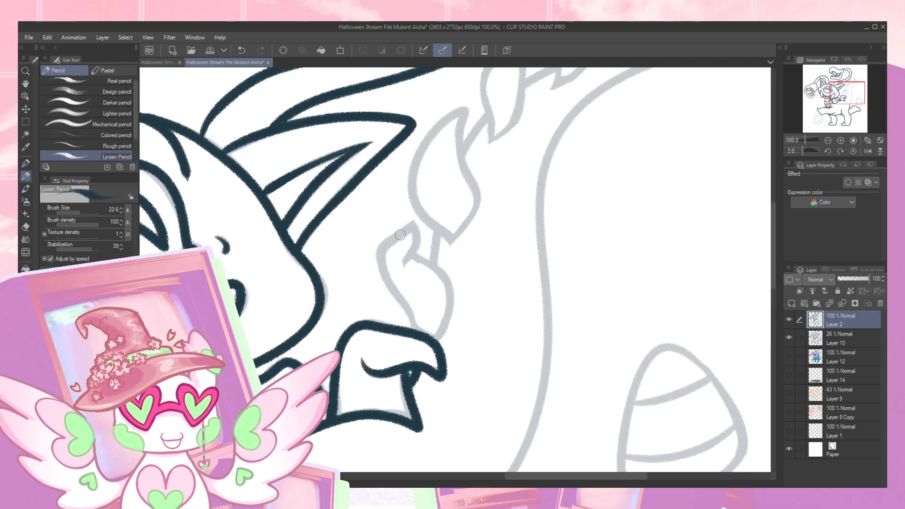
- Trace the curled leaf-like segment above the second hook and the short stem line rising from it
{"action": "mouse_move", "coordinate": [401, 234]}
{"action": "left_mouse_down"}
{"action": "mouse_move", "coordinate": [404, 269]}
{"action": "mouse_move", "coordinate": [407, 227]}
{"action": "mouse_move", "coordinate": [388, 240]}
{"action": "mouse_move", "coordinate": [381, 266]}
{"action": "mouse_move", "coordinate": [419, 333]}
{"action": "left_mouse_up"}
{"action": "mouse_move", "coordinate": [414, 254]}
{"action": "left_mouse_down"}
{"action": "mouse_move", "coordinate": [453, 296]}
{"action": "mouse_move", "coordinate": [435, 344]}
{"action": "left_mouse_up"}
{"action": "left_click_drag", "start_coordinate": [437, 225], "coordinate": [433, 270]}
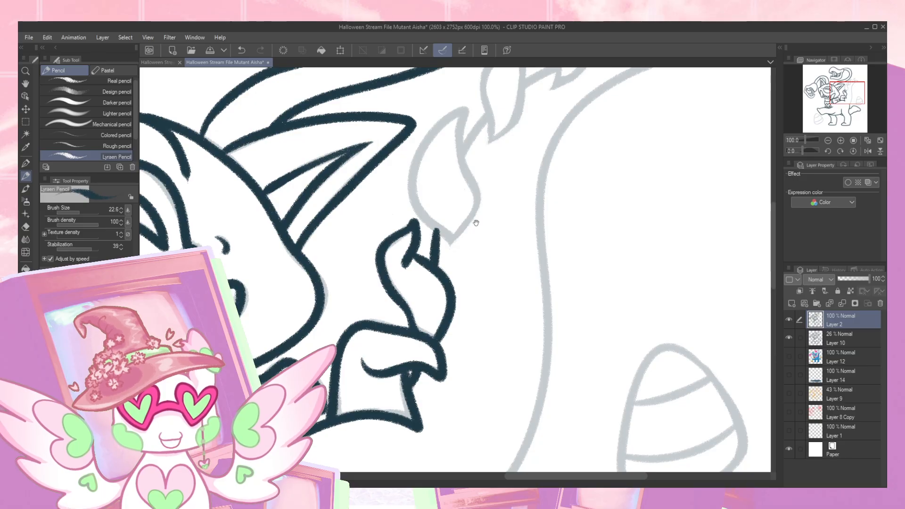
{"action": "left_click_drag", "start_coordinate": [477, 216], "coordinate": [447, 258]}
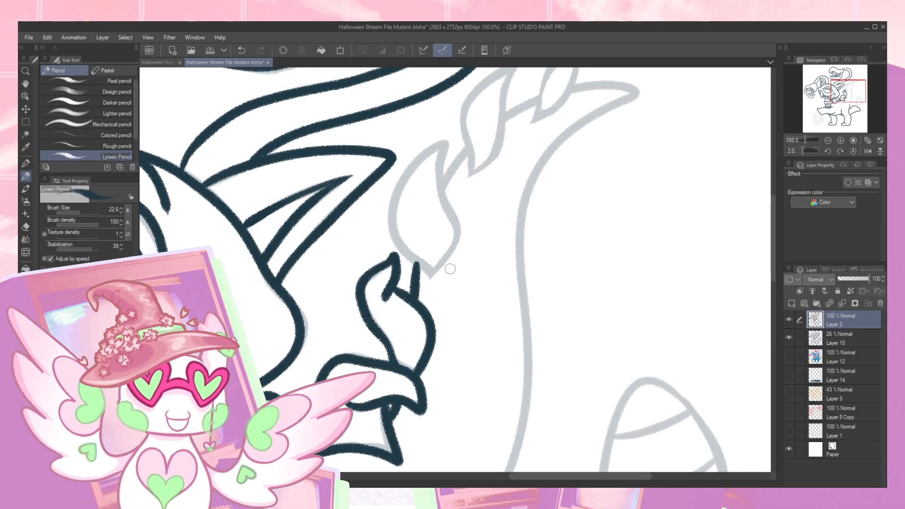
- Trace the three leaf-shaped segments that rise along the tail from the hooked segments up toward its tip
{"action": "mouse_move", "coordinate": [445, 142]}
{"action": "left_mouse_down"}
{"action": "mouse_move", "coordinate": [453, 245]}
{"action": "mouse_move", "coordinate": [431, 279]}
{"action": "mouse_move", "coordinate": [394, 232]}
{"action": "mouse_move", "coordinate": [394, 208]}
{"action": "mouse_move", "coordinate": [408, 171]}
{"action": "mouse_move", "coordinate": [447, 136]}
{"action": "left_mouse_up"}
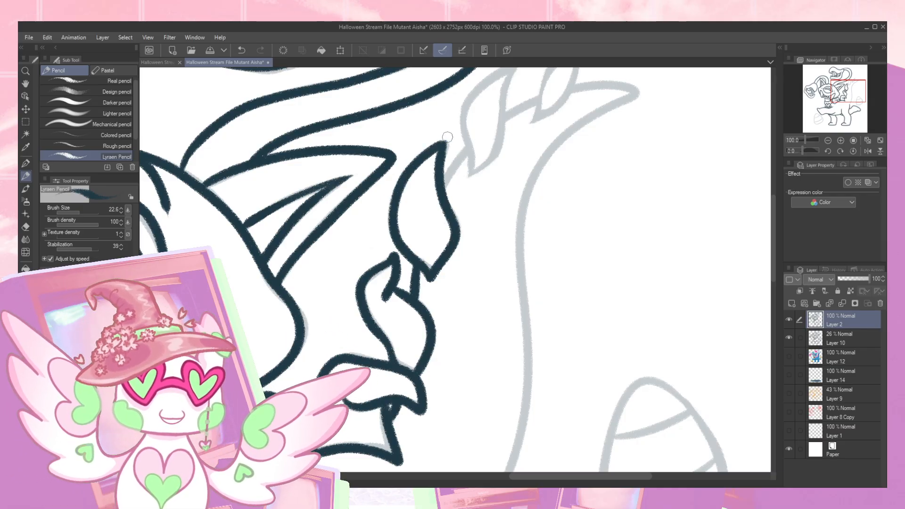
{"action": "left_click_drag", "start_coordinate": [455, 223], "coordinate": [377, 339]}
{"action": "mouse_move", "coordinate": [390, 289]}
{"action": "left_mouse_down"}
{"action": "mouse_move", "coordinate": [412, 279]}
{"action": "mouse_move", "coordinate": [440, 177]}
{"action": "mouse_move", "coordinate": [400, 201]}
{"action": "mouse_move", "coordinate": [388, 285]}
{"action": "left_mouse_up"}
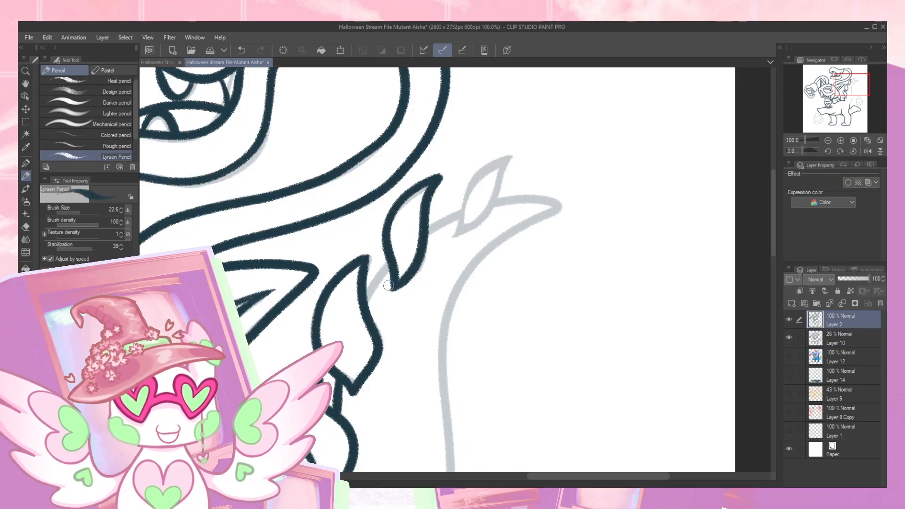
{"action": "mouse_move", "coordinate": [455, 235]}
{"action": "left_mouse_down"}
{"action": "mouse_move", "coordinate": [491, 205]}
{"action": "mouse_move", "coordinate": [505, 158]}
{"action": "mouse_move", "coordinate": [474, 180]}
{"action": "mouse_move", "coordinate": [450, 227]}
{"action": "left_mouse_up"}
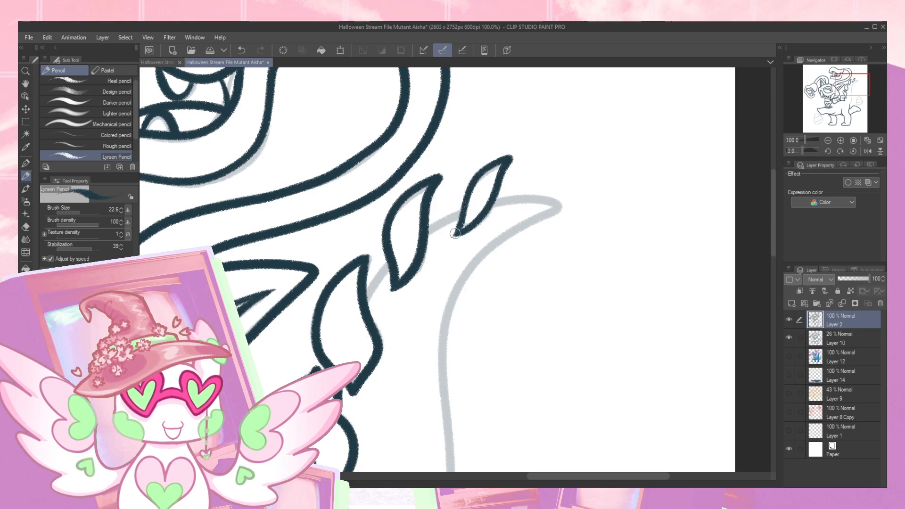
- Trace the stem line connecting the leaf-shaped segments, redrawing the poor stroke
{"action": "left_click_drag", "start_coordinate": [363, 306], "coordinate": [424, 234]}
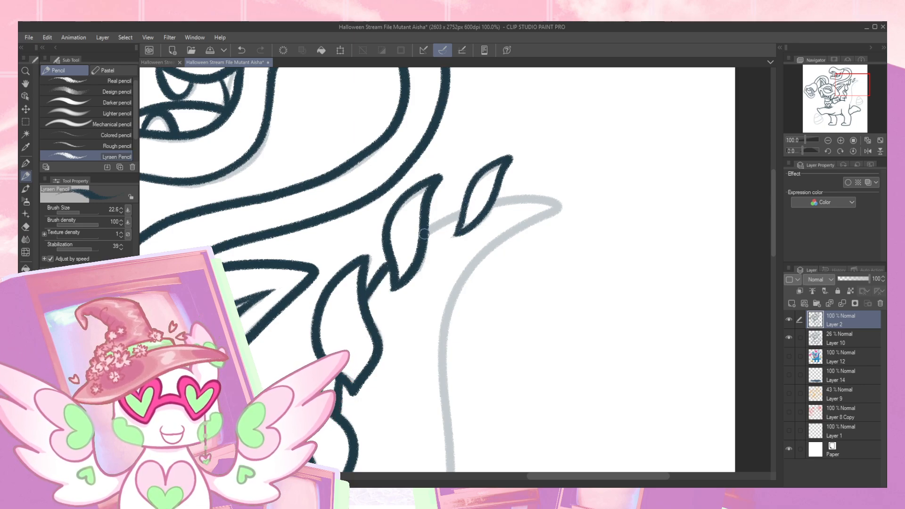
{"action": "key", "text": "ctrl+z"}
{"action": "mouse_move", "coordinate": [362, 304]}
{"action": "left_mouse_down"}
{"action": "mouse_move", "coordinate": [409, 239]}
{"action": "mouse_move", "coordinate": [470, 208]}
{"action": "mouse_move", "coordinate": [535, 198]}
{"action": "mouse_move", "coordinate": [566, 207]}
{"action": "mouse_move", "coordinate": [521, 220]}
{"action": "left_mouse_up"}
- Trace the pointed tip beyond the smallest leaf and the long outer contour curving down from it to the body
{"action": "left_click_drag", "start_coordinate": [539, 262], "coordinate": [483, 163]}
{"action": "mouse_move", "coordinate": [508, 108]}
{"action": "left_mouse_down"}
{"action": "mouse_move", "coordinate": [437, 152]}
{"action": "mouse_move", "coordinate": [389, 245]}
{"action": "mouse_move", "coordinate": [394, 415]}
{"action": "left_mouse_up"}
{"action": "mouse_move", "coordinate": [431, 318]}
{"action": "left_mouse_down"}
{"action": "mouse_move", "coordinate": [430, 269]}
{"action": "mouse_move", "coordinate": [402, 234]}
{"action": "mouse_move", "coordinate": [394, 318]}
{"action": "mouse_move", "coordinate": [362, 394]}
{"action": "left_mouse_up"}
{"action": "left_click_drag", "start_coordinate": [462, 358], "coordinate": [524, 226]}
{"action": "left_click_drag", "start_coordinate": [436, 377], "coordinate": [498, 258]}
{"action": "left_click_drag", "start_coordinate": [439, 353], "coordinate": [657, 310]}
{"action": "left_click_drag", "start_coordinate": [435, 329], "coordinate": [612, 298]}
{"action": "left_click_drag", "start_coordinate": [460, 318], "coordinate": [392, 448]}
{"action": "left_click_drag", "start_coordinate": [453, 303], "coordinate": [378, 462]}
{"action": "mouse_move", "coordinate": [277, 317]}
{"action": "left_mouse_down"}
{"action": "mouse_move", "coordinate": [328, 323]}
{"action": "mouse_move", "coordinate": [375, 301]}
{"action": "left_mouse_up"}
{"action": "left_click_drag", "start_coordinate": [443, 302], "coordinate": [394, 458]}
{"action": "left_click_drag", "start_coordinate": [435, 267], "coordinate": [374, 378]}
{"action": "left_click_drag", "start_coordinate": [454, 310], "coordinate": [421, 367]}
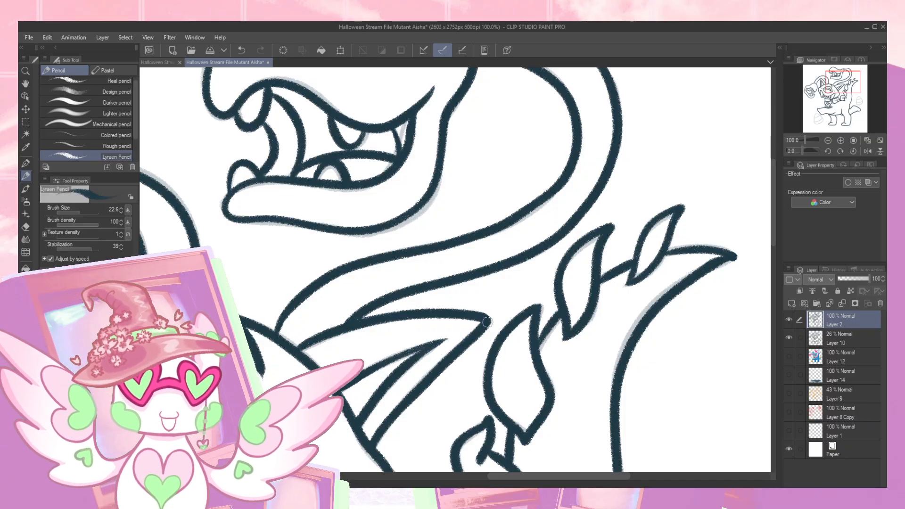
- Trace the candy corn piece in front of the creature's front leg, including its two curved stripe lines
{"action": "left_click_drag", "start_coordinate": [498, 348], "coordinate": [469, 261]}
{"action": "left_click_drag", "start_coordinate": [478, 413], "coordinate": [446, 335]}
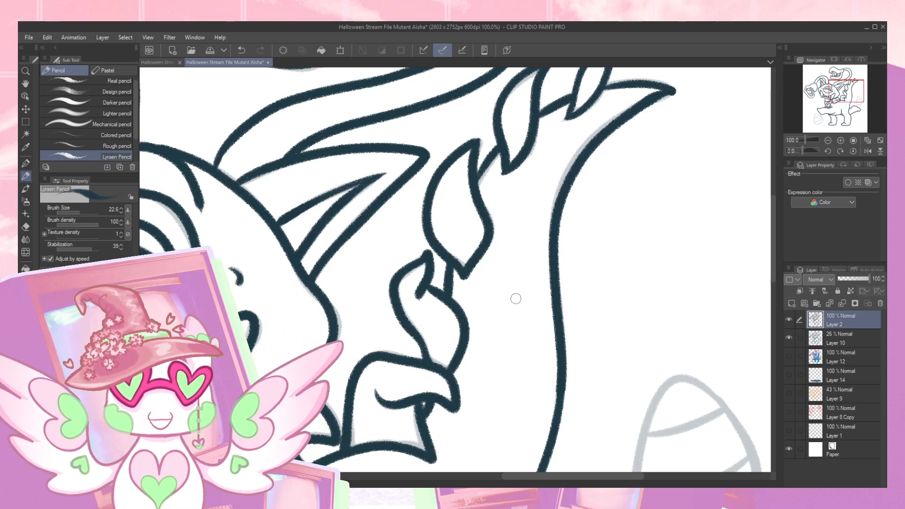
{"action": "left_click_drag", "start_coordinate": [623, 204], "coordinate": [490, 343]}
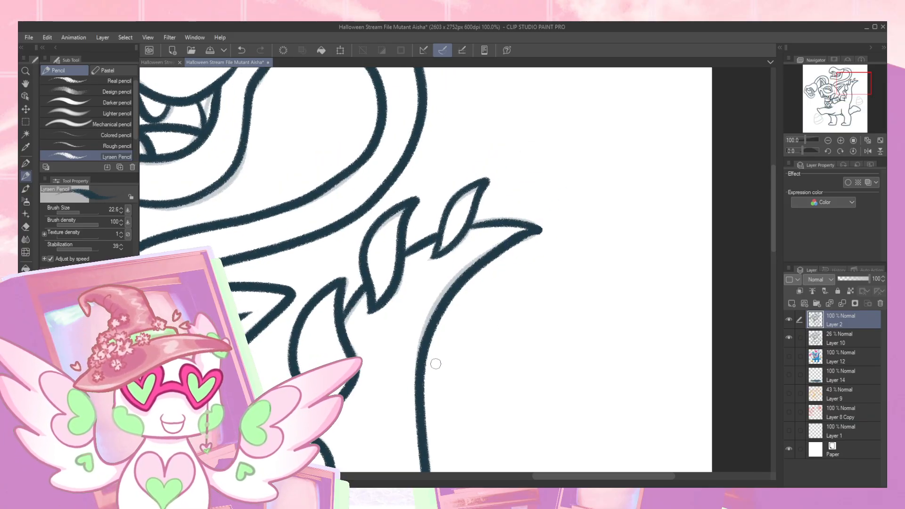
{"action": "left_click_drag", "start_coordinate": [384, 393], "coordinate": [553, 201]}
{"action": "mouse_move", "coordinate": [501, 321]}
{"action": "left_mouse_down"}
{"action": "mouse_move", "coordinate": [552, 218]}
{"action": "mouse_move", "coordinate": [536, 232]}
{"action": "left_mouse_up"}
{"action": "left_click_drag", "start_coordinate": [446, 323], "coordinate": [533, 251]}
{"action": "left_click_drag", "start_coordinate": [367, 349], "coordinate": [449, 299]}
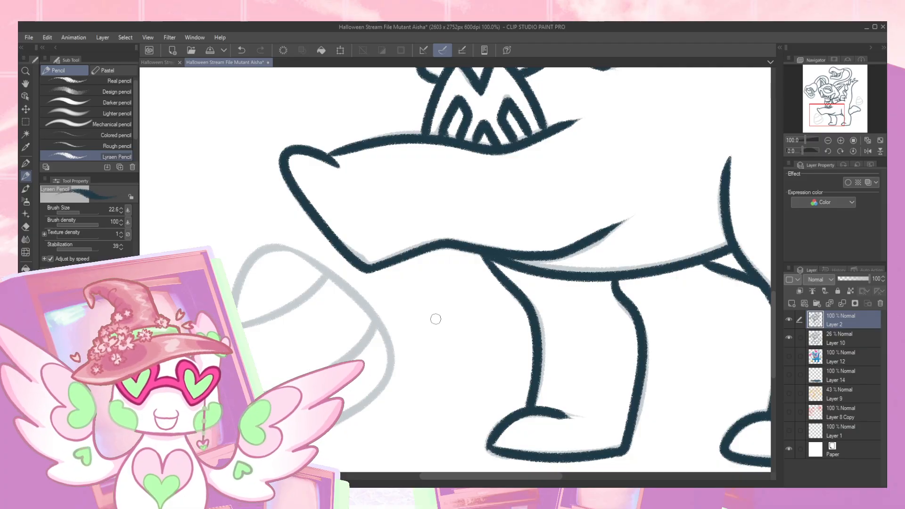
{"action": "mouse_move", "coordinate": [285, 248]}
{"action": "left_mouse_down"}
{"action": "mouse_move", "coordinate": [255, 250]}
{"action": "mouse_move", "coordinate": [232, 293]}
{"action": "left_mouse_up"}
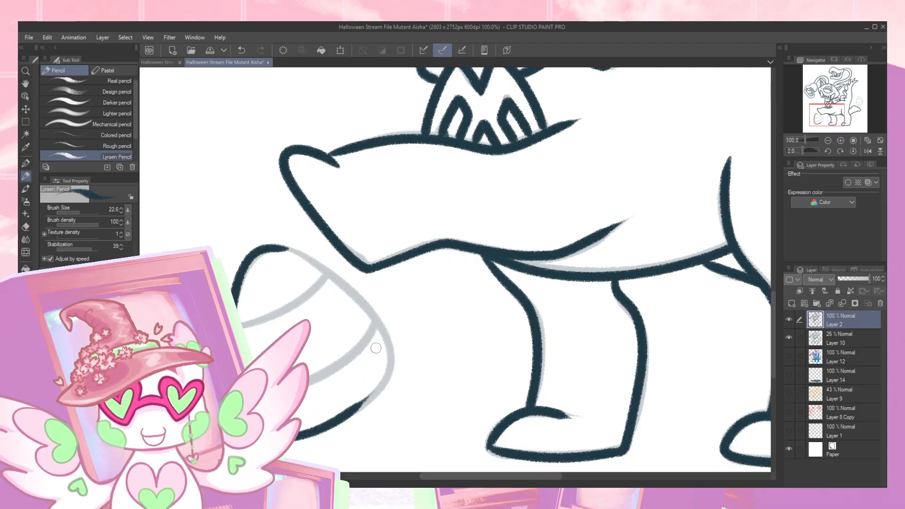
{"action": "mouse_move", "coordinate": [264, 247]}
{"action": "left_mouse_down"}
{"action": "mouse_move", "coordinate": [345, 282]}
{"action": "mouse_move", "coordinate": [377, 321]}
{"action": "mouse_move", "coordinate": [388, 363]}
{"action": "mouse_move", "coordinate": [366, 401]}
{"action": "mouse_move", "coordinate": [336, 417]}
{"action": "left_mouse_up"}
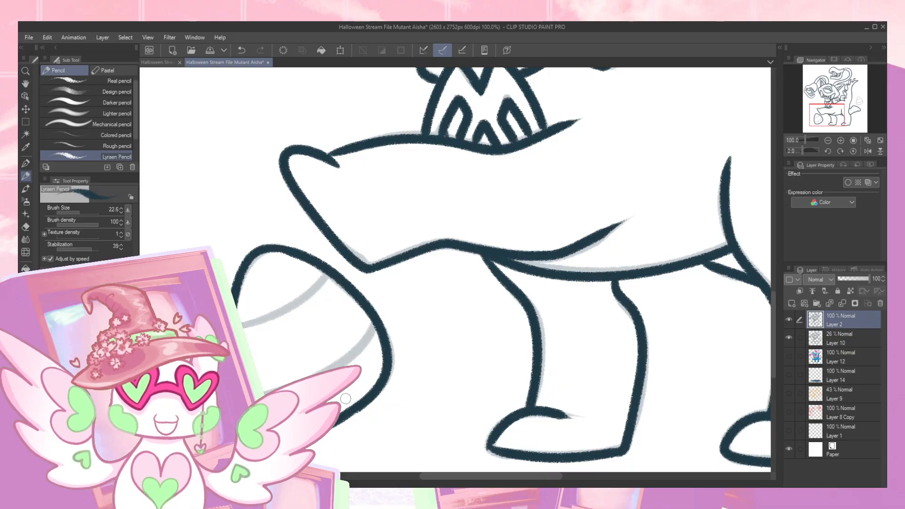
{"action": "mouse_move", "coordinate": [245, 326]}
{"action": "left_mouse_down"}
{"action": "mouse_move", "coordinate": [315, 294]}
{"action": "mouse_move", "coordinate": [331, 269]}
{"action": "left_mouse_up"}
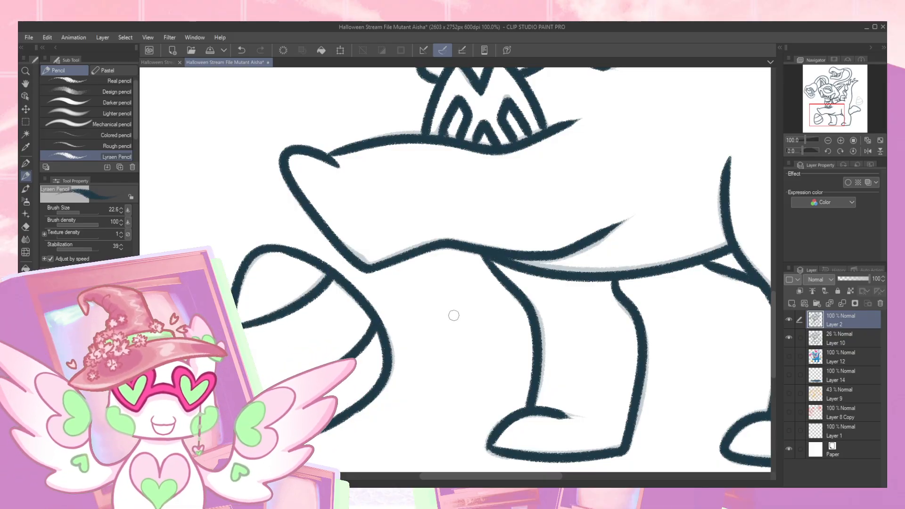
- Trace the outline of the candy corn piece above the rear fin, plus its two stripe lines
{"action": "left_click_drag", "start_coordinate": [629, 321], "coordinate": [499, 303]}
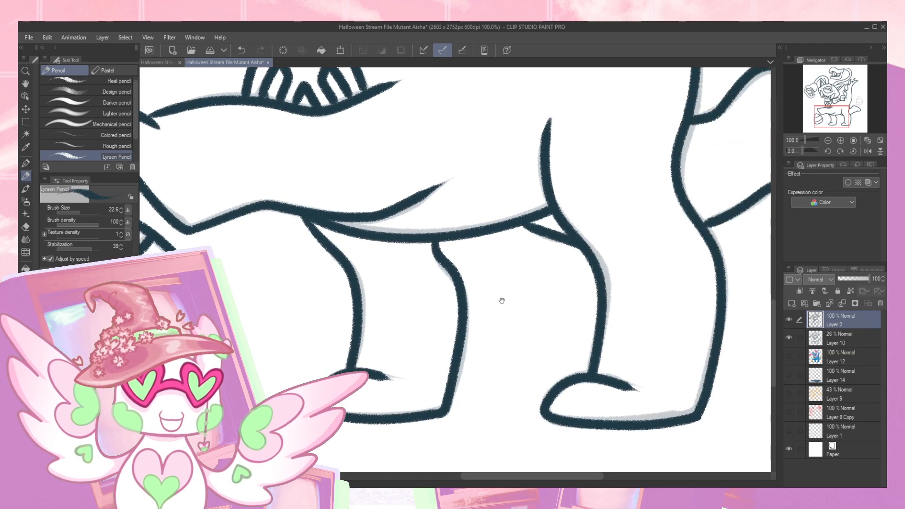
{"action": "left_click_drag", "start_coordinate": [582, 303], "coordinate": [499, 306]}
{"action": "mouse_move", "coordinate": [560, 309]}
{"action": "left_mouse_down"}
{"action": "mouse_move", "coordinate": [473, 363]}
{"action": "mouse_move", "coordinate": [435, 405]}
{"action": "left_mouse_up"}
{"action": "left_click_drag", "start_coordinate": [589, 280], "coordinate": [404, 373]}
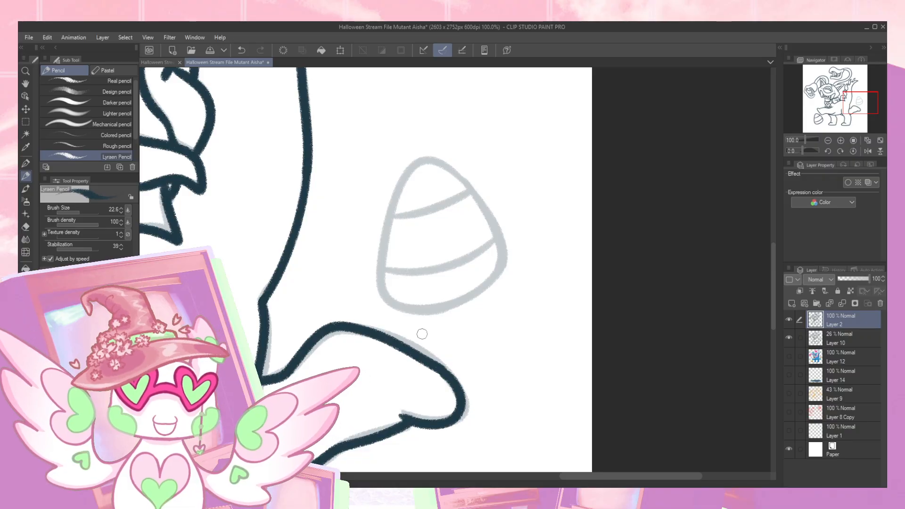
{"action": "mouse_move", "coordinate": [451, 169]}
{"action": "left_mouse_down"}
{"action": "mouse_move", "coordinate": [415, 166]}
{"action": "mouse_move", "coordinate": [389, 221]}
{"action": "mouse_move", "coordinate": [381, 277]}
{"action": "mouse_move", "coordinate": [392, 306]}
{"action": "mouse_move", "coordinate": [488, 293]}
{"action": "left_mouse_up"}
{"action": "mouse_move", "coordinate": [444, 163]}
{"action": "left_mouse_down"}
{"action": "mouse_move", "coordinate": [500, 236]}
{"action": "mouse_move", "coordinate": [495, 283]}
{"action": "mouse_move", "coordinate": [467, 306]}
{"action": "left_mouse_up"}
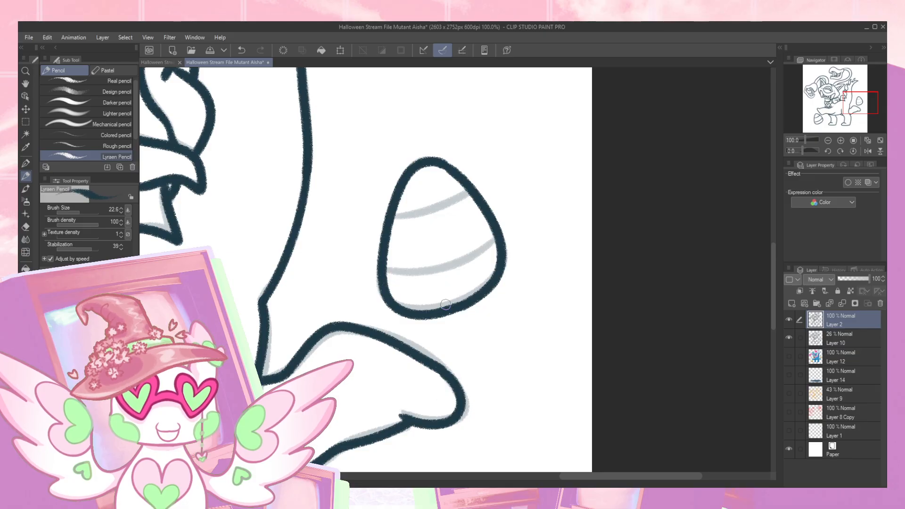
{"action": "mouse_move", "coordinate": [386, 272]}
{"action": "left_mouse_down"}
{"action": "mouse_move", "coordinate": [442, 266]}
{"action": "mouse_move", "coordinate": [488, 245]}
{"action": "left_mouse_up"}
{"action": "mouse_move", "coordinate": [399, 217]}
{"action": "left_mouse_down"}
{"action": "mouse_move", "coordinate": [474, 189]}
{"action": "mouse_move", "coordinate": [486, 311]}
{"action": "mouse_move", "coordinate": [398, 256]}
{"action": "mouse_move", "coordinate": [400, 354]}
{"action": "mouse_move", "coordinate": [428, 264]}
{"action": "left_mouse_up"}
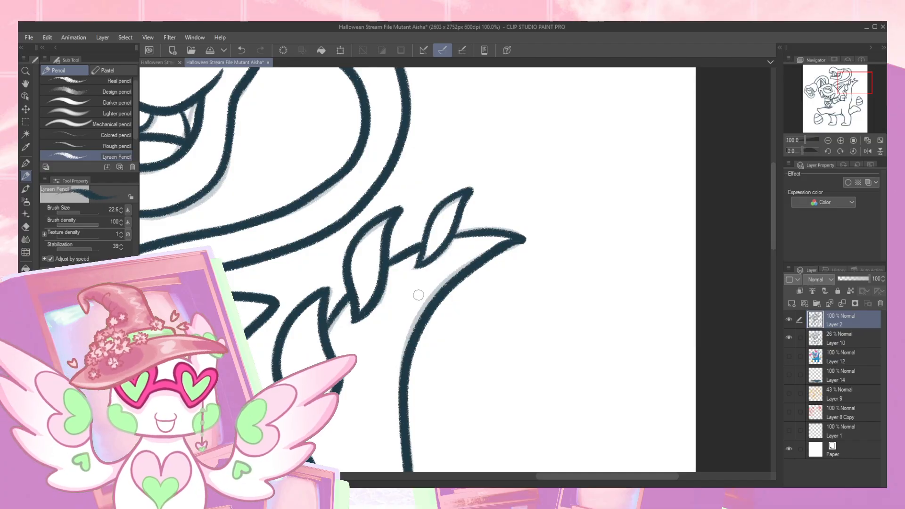
- Zoom out to 50% to check the finished line art, and group Layer 10 and Layer 12 into a folder
{"action": "mouse_move", "coordinate": [349, 324]}
{"action": "left_mouse_down"}
{"action": "mouse_move", "coordinate": [578, 245]}
{"action": "mouse_move", "coordinate": [467, 309]}
{"action": "left_mouse_up"}
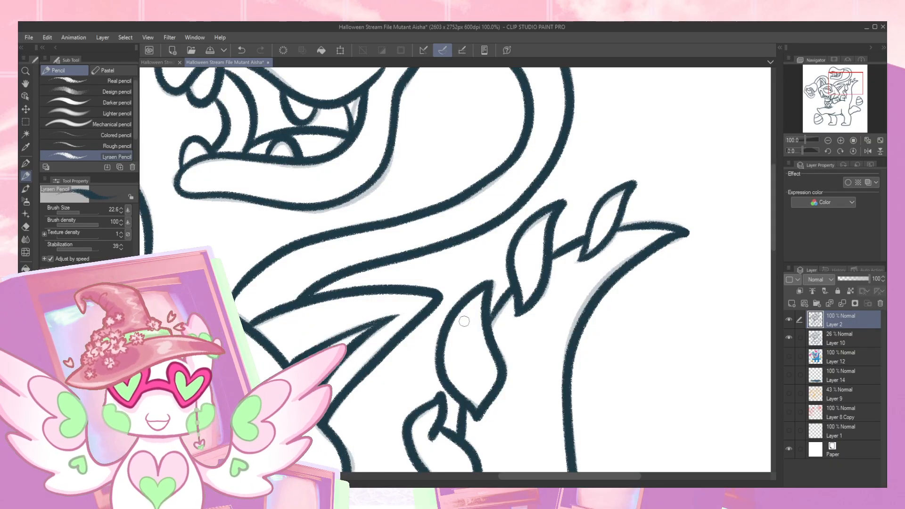
{"action": "left_click", "coordinate": [827, 141]}
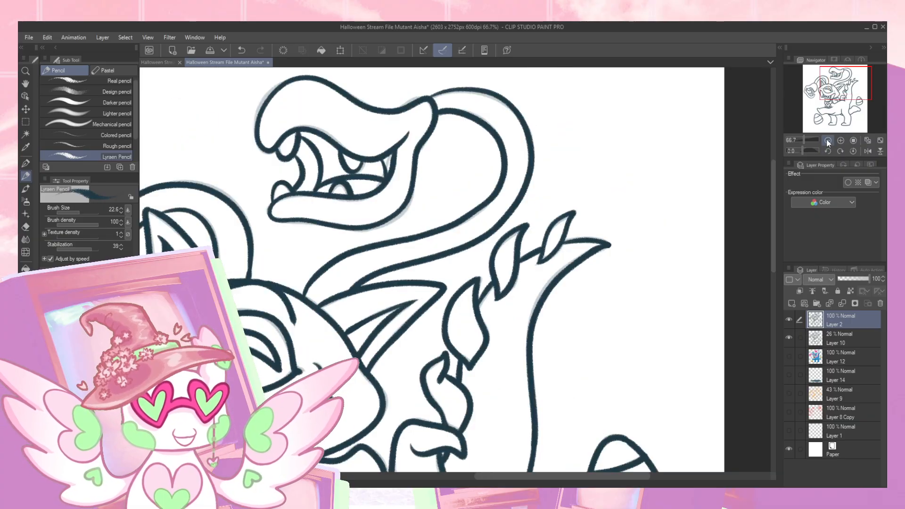
{"action": "left_click", "coordinate": [827, 141]}
{"action": "left_click_drag", "start_coordinate": [831, 100], "coordinate": [820, 121]}
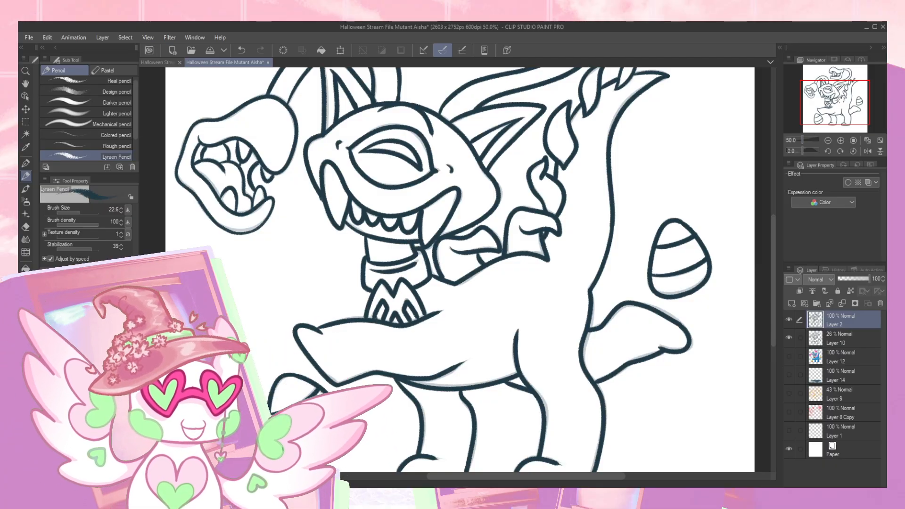
{"action": "mouse_move", "coordinate": [833, 107]}
{"action": "left_mouse_down"}
{"action": "mouse_move", "coordinate": [823, 102]}
{"action": "mouse_move", "coordinate": [833, 92]}
{"action": "mouse_move", "coordinate": [839, 107]}
{"action": "left_mouse_up"}
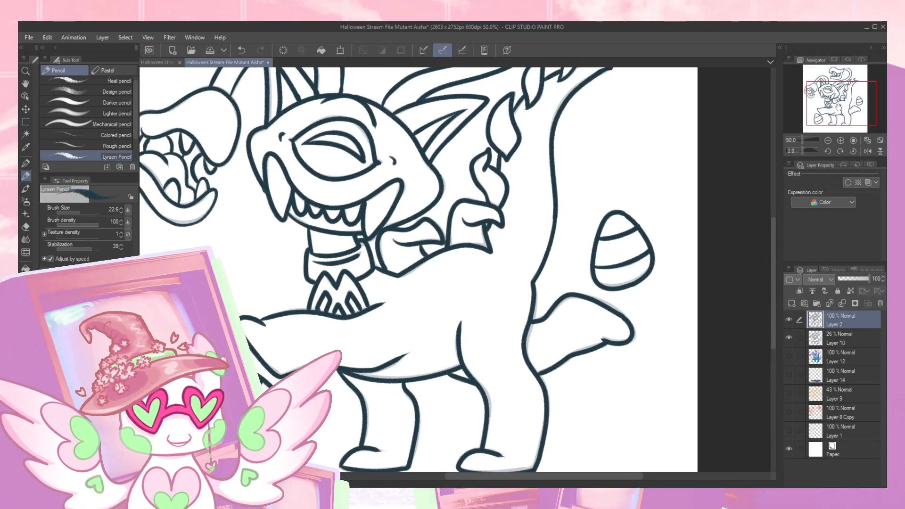
{"action": "left_click", "coordinate": [847, 347]}
{"action": "left_click", "coordinate": [853, 357], "text": "ctrl"}
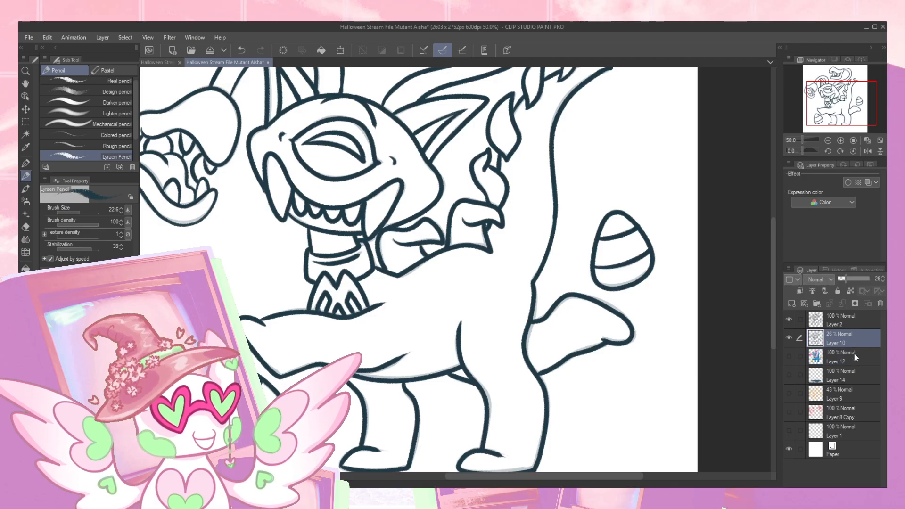
{"action": "left_click", "coordinate": [859, 338]}
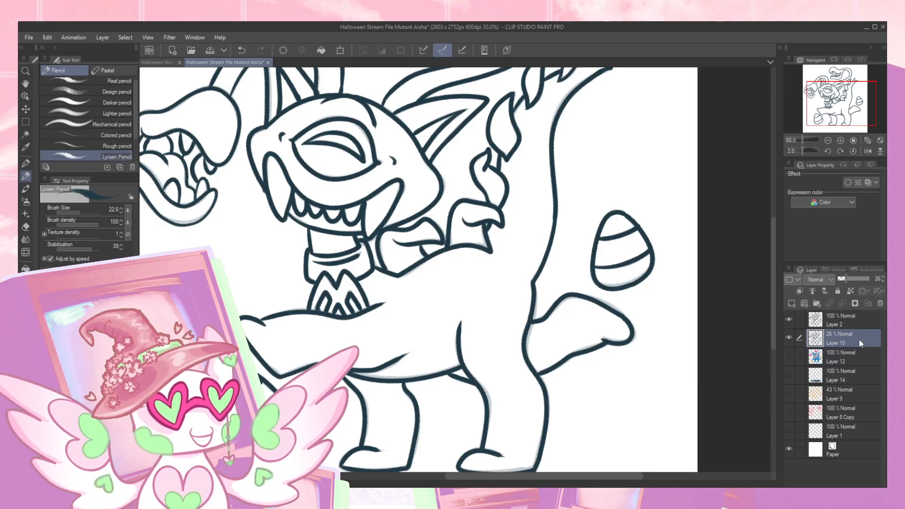
{"action": "left_click", "coordinate": [848, 354], "text": "ctrl"}
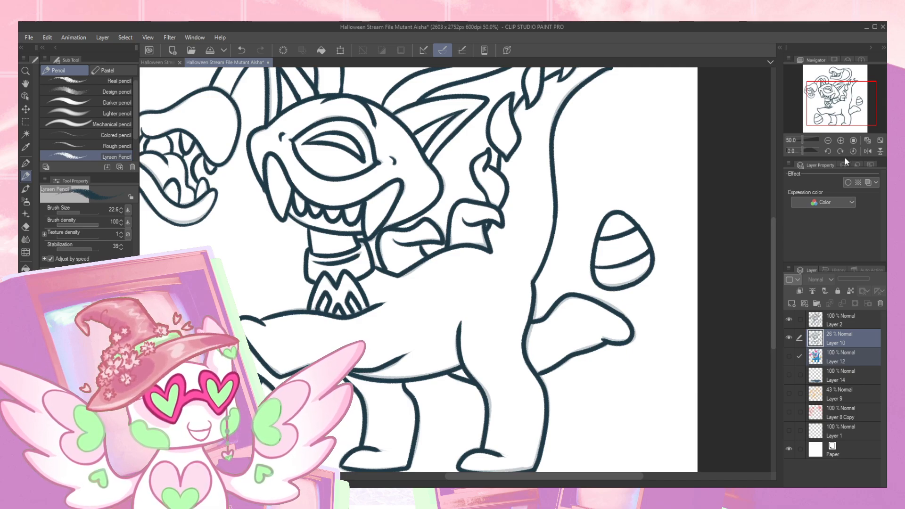
{"action": "key", "text": "ctrl+g"}
{"action": "left_click", "coordinate": [811, 336]}
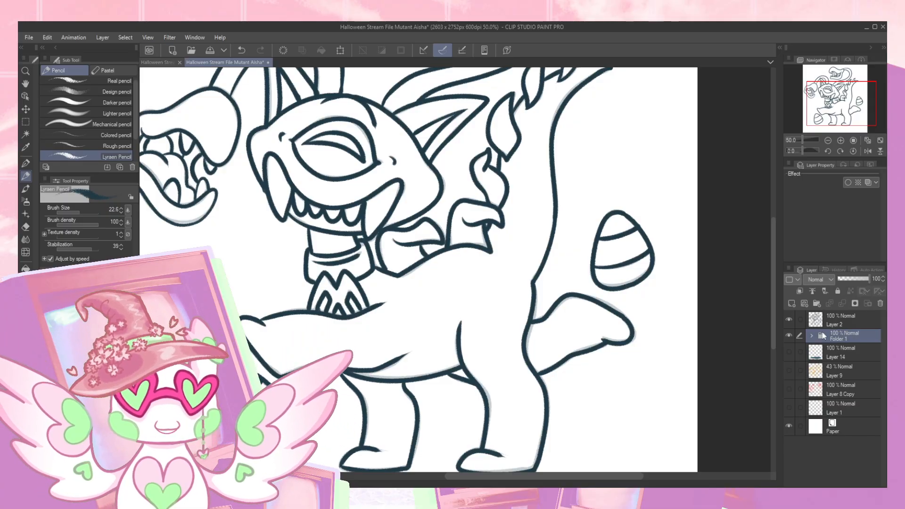
- Hide the traced Layer 2 and add a new empty layer above it for another tracing pass
{"action": "left_click", "coordinate": [789, 320]}
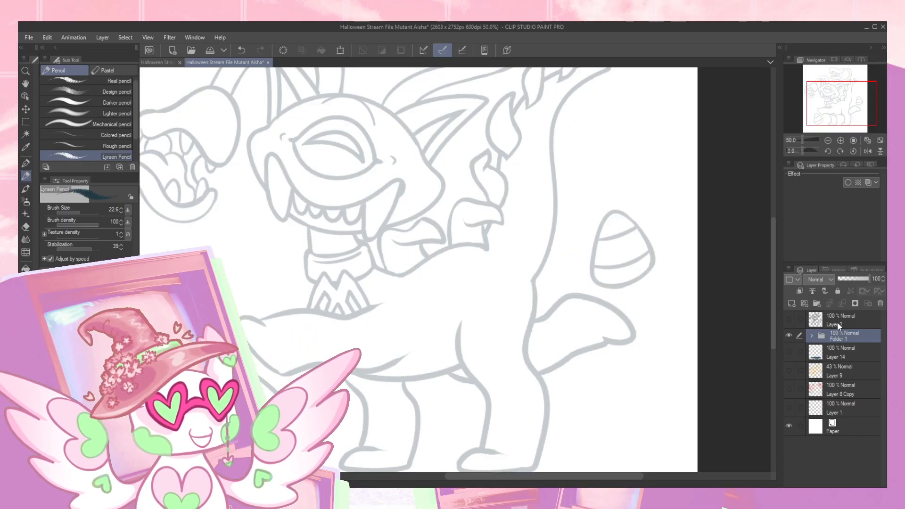
{"action": "left_click", "coordinate": [792, 304]}
- Trace the central head's large eye, its inner lid, the small corner marks and the brow line at 100% zoom
{"action": "left_click", "coordinate": [840, 140]}
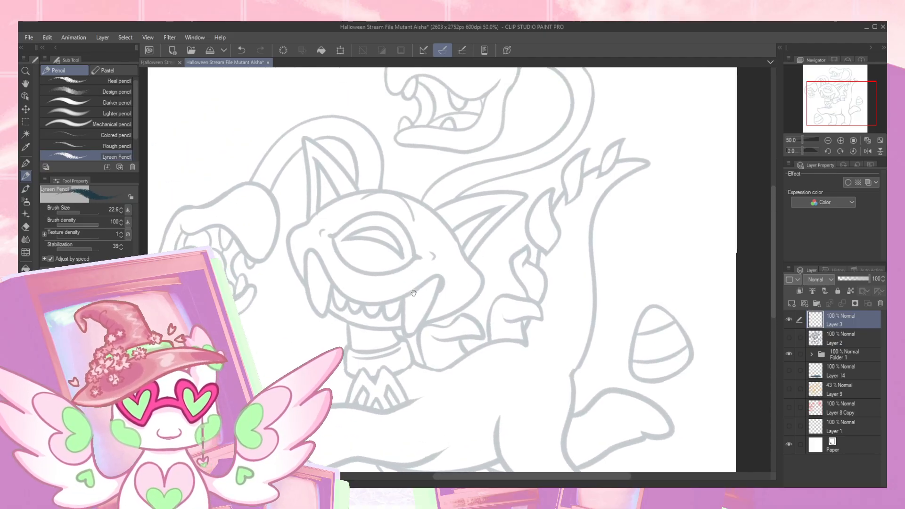
{"action": "left_click", "coordinate": [840, 140]}
{"action": "left_click_drag", "start_coordinate": [480, 220], "coordinate": [571, 219]}
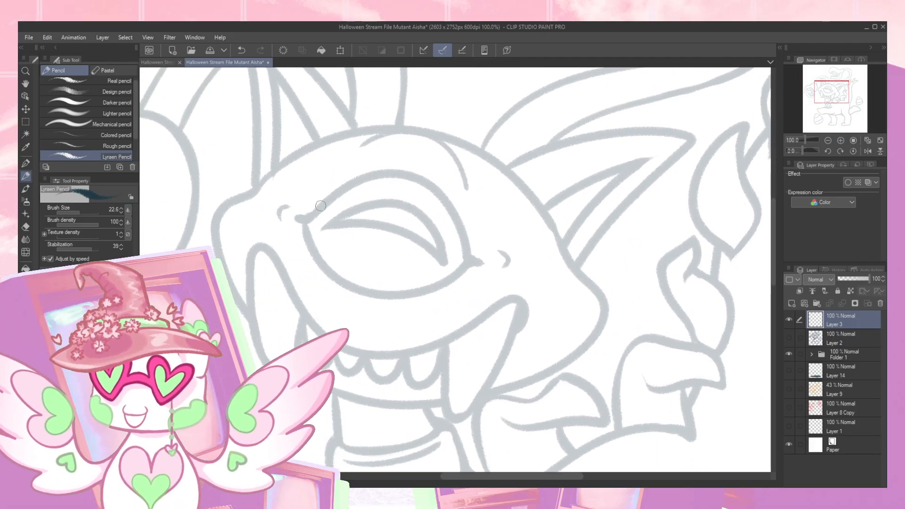
{"action": "mouse_move", "coordinate": [299, 216]}
{"action": "left_mouse_down"}
{"action": "mouse_move", "coordinate": [356, 181]}
{"action": "mouse_move", "coordinate": [420, 186]}
{"action": "mouse_move", "coordinate": [466, 245]}
{"action": "left_mouse_up"}
{"action": "key", "text": "ctrl+z"}
{"action": "mouse_move", "coordinate": [297, 218]}
{"action": "left_mouse_down"}
{"action": "mouse_move", "coordinate": [327, 196]}
{"action": "mouse_move", "coordinate": [394, 173]}
{"action": "mouse_move", "coordinate": [445, 195]}
{"action": "mouse_move", "coordinate": [471, 257]}
{"action": "left_mouse_up"}
{"action": "mouse_move", "coordinate": [298, 218]}
{"action": "left_mouse_down"}
{"action": "mouse_move", "coordinate": [327, 270]}
{"action": "mouse_move", "coordinate": [396, 296]}
{"action": "mouse_move", "coordinate": [473, 259]}
{"action": "left_mouse_up"}
{"action": "mouse_move", "coordinate": [320, 228]}
{"action": "left_mouse_down"}
{"action": "mouse_move", "coordinate": [425, 214]}
{"action": "mouse_move", "coordinate": [448, 260]}
{"action": "mouse_move", "coordinate": [364, 223]}
{"action": "mouse_move", "coordinate": [279, 222]}
{"action": "mouse_move", "coordinate": [291, 206]}
{"action": "left_mouse_up"}
{"action": "left_click_drag", "start_coordinate": [499, 250], "coordinate": [506, 267]}
{"action": "mouse_move", "coordinate": [359, 147]}
{"action": "left_mouse_down"}
{"action": "mouse_move", "coordinate": [397, 127]}
{"action": "mouse_move", "coordinate": [451, 149]}
{"action": "mouse_move", "coordinate": [468, 192]}
{"action": "left_mouse_up"}
- Trace the wide mouth line with its two large fangs and the row of small teeth, redrawing poor strokes
{"action": "mouse_move", "coordinate": [252, 251]}
{"action": "left_mouse_down"}
{"action": "mouse_move", "coordinate": [330, 338]}
{"action": "mouse_move", "coordinate": [385, 352]}
{"action": "mouse_move", "coordinate": [443, 346]}
{"action": "mouse_move", "coordinate": [500, 318]}
{"action": "left_mouse_up"}
{"action": "key", "text": "ctrl+z"}
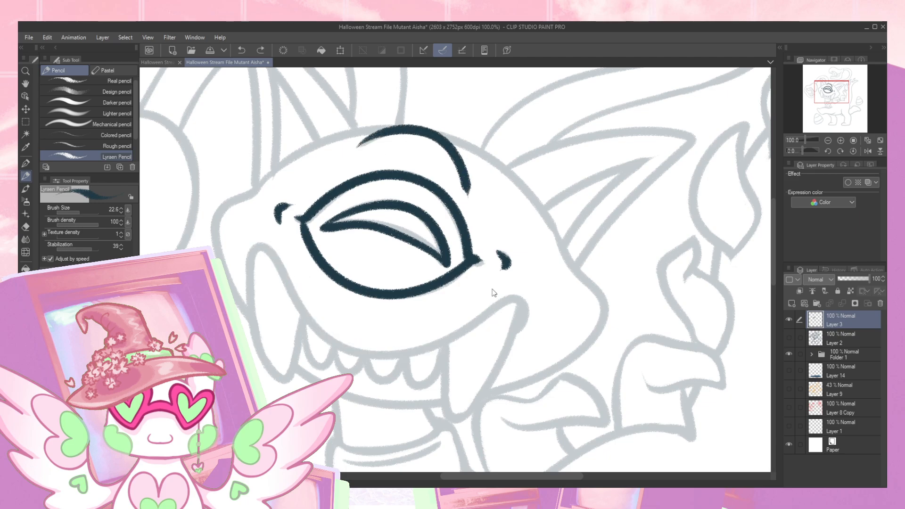
{"action": "mouse_move", "coordinate": [250, 257]}
{"action": "left_mouse_down"}
{"action": "mouse_move", "coordinate": [327, 339]}
{"action": "mouse_move", "coordinate": [357, 352]}
{"action": "mouse_move", "coordinate": [441, 343]}
{"action": "mouse_move", "coordinate": [520, 296]}
{"action": "mouse_move", "coordinate": [505, 364]}
{"action": "mouse_move", "coordinate": [458, 421]}
{"action": "mouse_move", "coordinate": [446, 400]}
{"action": "mouse_move", "coordinate": [451, 339]}
{"action": "left_mouse_up"}
{"action": "mouse_move", "coordinate": [254, 248]}
{"action": "left_mouse_down"}
{"action": "mouse_move", "coordinate": [253, 329]}
{"action": "mouse_move", "coordinate": [273, 377]}
{"action": "mouse_move", "coordinate": [298, 359]}
{"action": "mouse_move", "coordinate": [303, 307]}
{"action": "mouse_move", "coordinate": [312, 360]}
{"action": "mouse_move", "coordinate": [330, 356]}
{"action": "mouse_move", "coordinate": [333, 339]}
{"action": "mouse_move", "coordinate": [319, 327]}
{"action": "mouse_move", "coordinate": [305, 346]}
{"action": "mouse_move", "coordinate": [326, 365]}
{"action": "mouse_move", "coordinate": [331, 327]}
{"action": "left_mouse_up"}
{"action": "key", "text": "ctrl+z"}
{"action": "key", "text": "ctrl+z"}
{"action": "mouse_move", "coordinate": [304, 312]}
{"action": "left_mouse_down"}
{"action": "mouse_move", "coordinate": [317, 362]}
{"action": "mouse_move", "coordinate": [331, 357]}
{"action": "mouse_move", "coordinate": [334, 341]}
{"action": "mouse_move", "coordinate": [352, 374]}
{"action": "mouse_move", "coordinate": [364, 352]}
{"action": "mouse_move", "coordinate": [377, 380]}
{"action": "mouse_move", "coordinate": [404, 347]}
{"action": "mouse_move", "coordinate": [385, 380]}
{"action": "mouse_move", "coordinate": [405, 356]}
{"action": "mouse_move", "coordinate": [427, 383]}
{"action": "mouse_move", "coordinate": [457, 333]}
{"action": "left_mouse_up"}
{"action": "key", "text": "ctrl+z"}
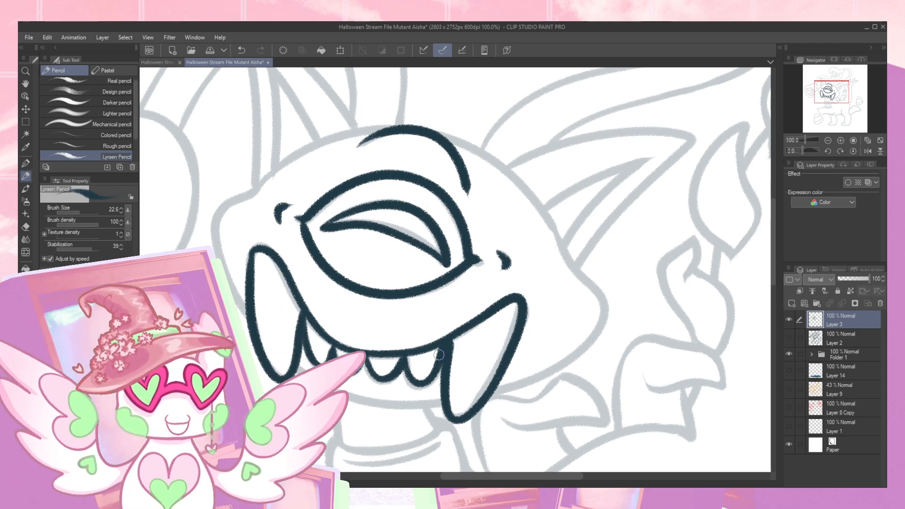
- Trace the central head's outline around the forehead, snout and cheek, and the lower jaw line beneath the teeth
{"action": "mouse_move", "coordinate": [618, 251]}
{"action": "left_mouse_down"}
{"action": "mouse_move", "coordinate": [586, 279]}
{"action": "mouse_move", "coordinate": [616, 260]}
{"action": "left_mouse_up"}
{"action": "mouse_move", "coordinate": [402, 137]}
{"action": "left_mouse_down"}
{"action": "mouse_move", "coordinate": [349, 144]}
{"action": "mouse_move", "coordinate": [228, 208]}
{"action": "mouse_move", "coordinate": [209, 257]}
{"action": "left_mouse_up"}
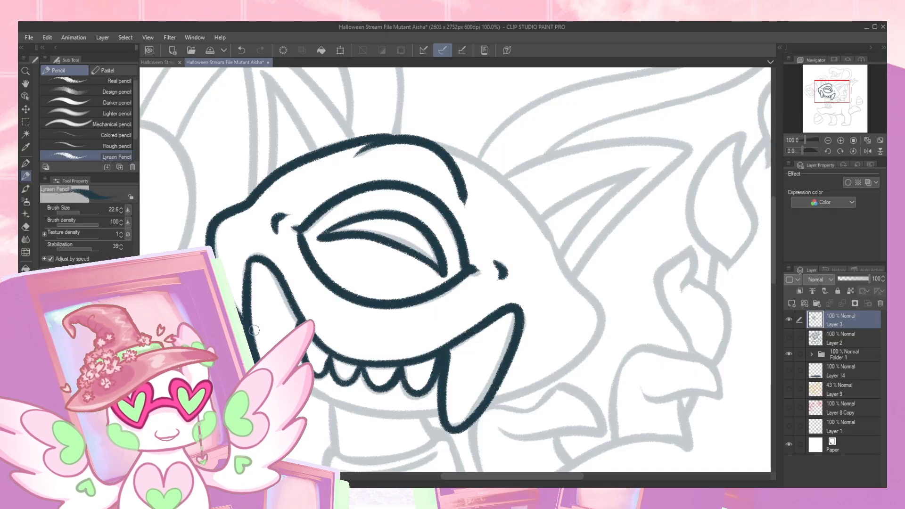
{"action": "mouse_move", "coordinate": [390, 136]}
{"action": "left_mouse_down"}
{"action": "mouse_move", "coordinate": [497, 190]}
{"action": "mouse_move", "coordinate": [492, 172]}
{"action": "mouse_move", "coordinate": [592, 302]}
{"action": "mouse_move", "coordinate": [596, 332]}
{"action": "mouse_move", "coordinate": [578, 363]}
{"action": "mouse_move", "coordinate": [540, 387]}
{"action": "mouse_move", "coordinate": [480, 392]}
{"action": "left_mouse_up"}
{"action": "key", "text": "ctrl+z"}
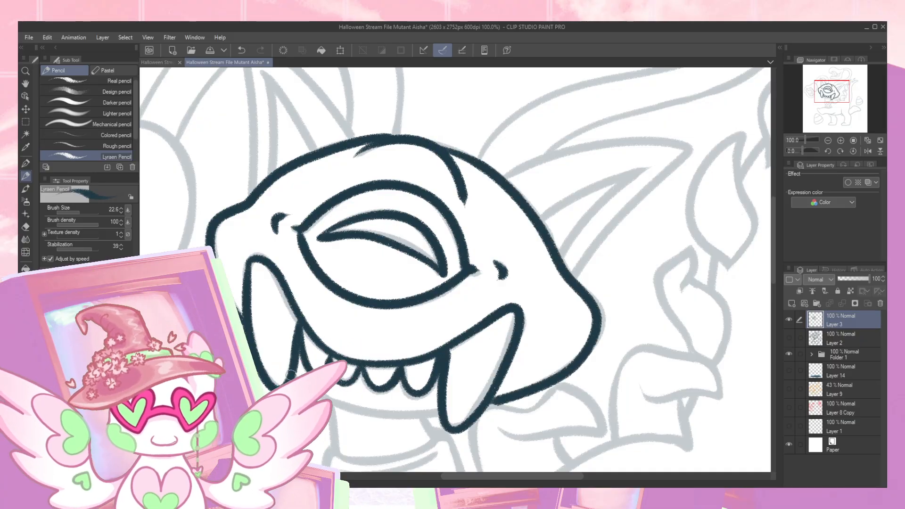
{"action": "left_click_drag", "start_coordinate": [377, 412], "coordinate": [513, 404]}
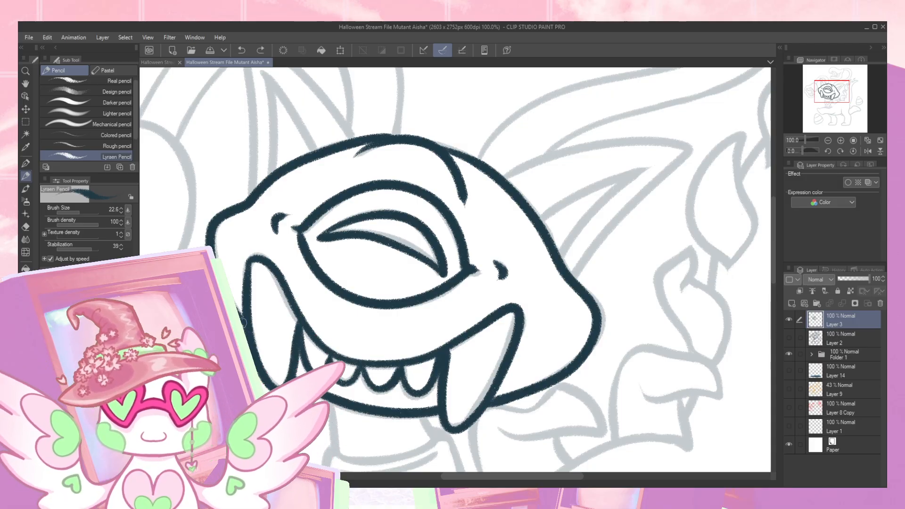
- Trace the pointed ear on the rear side of the head, both outer edges and the inner fold lines
{"action": "left_click_drag", "start_coordinate": [464, 264], "coordinate": [363, 362]}
{"action": "mouse_move", "coordinate": [401, 275]}
{"action": "left_mouse_down"}
{"action": "mouse_move", "coordinate": [513, 244]}
{"action": "mouse_move", "coordinate": [593, 240]}
{"action": "mouse_move", "coordinate": [492, 243]}
{"action": "mouse_move", "coordinate": [402, 270]}
{"action": "left_mouse_up"}
{"action": "key", "text": "ctrl+z"}
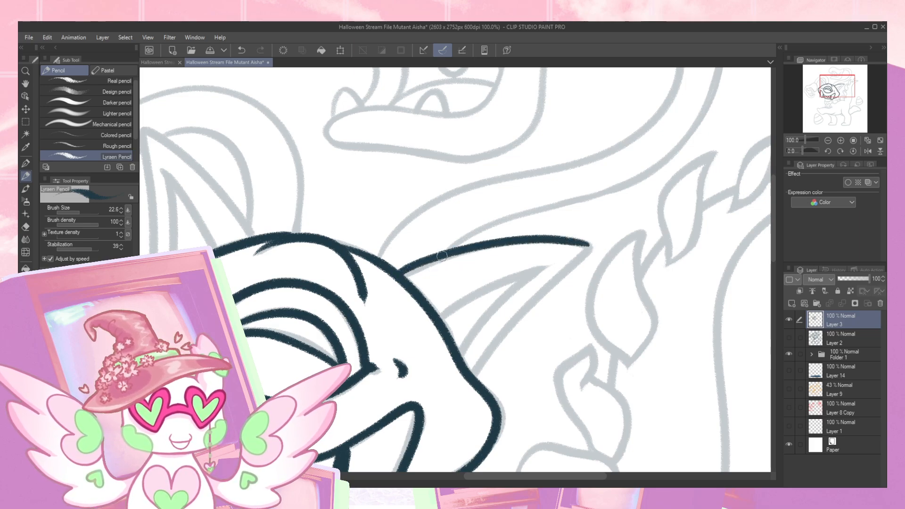
{"action": "mouse_move", "coordinate": [590, 248]}
{"action": "left_mouse_down"}
{"action": "mouse_move", "coordinate": [513, 323]}
{"action": "mouse_move", "coordinate": [474, 382]}
{"action": "mouse_move", "coordinate": [530, 306]}
{"action": "mouse_move", "coordinate": [595, 246]}
{"action": "left_mouse_up"}
{"action": "key", "text": "ctrl+z"}
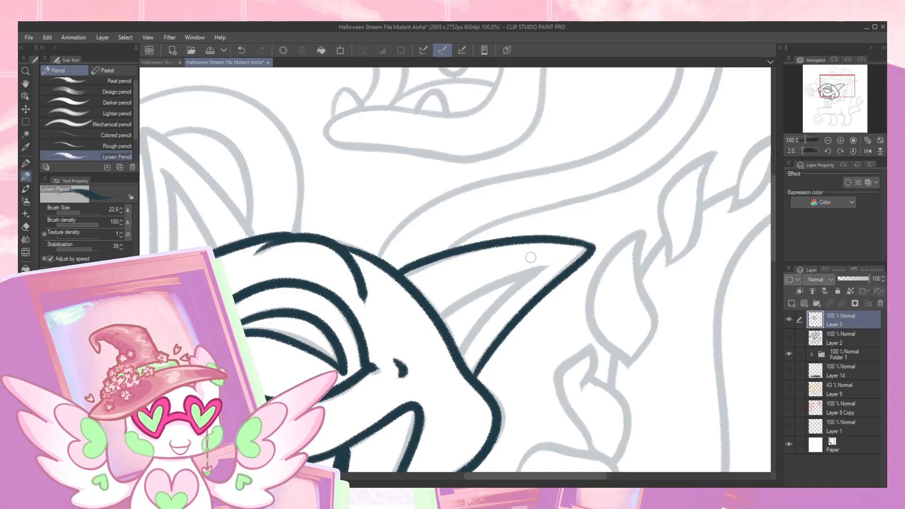
{"action": "left_click_drag", "start_coordinate": [458, 358], "coordinate": [547, 266]}
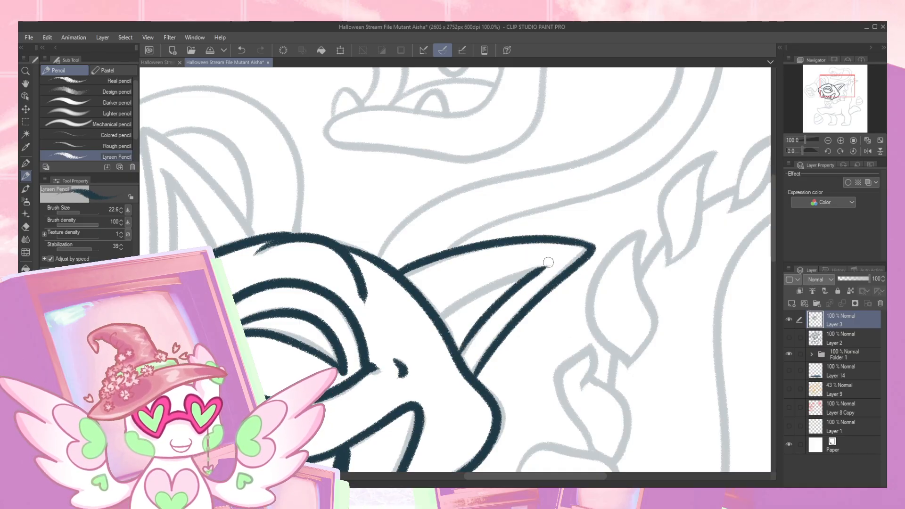
{"action": "left_click_drag", "start_coordinate": [444, 313], "coordinate": [545, 264]}
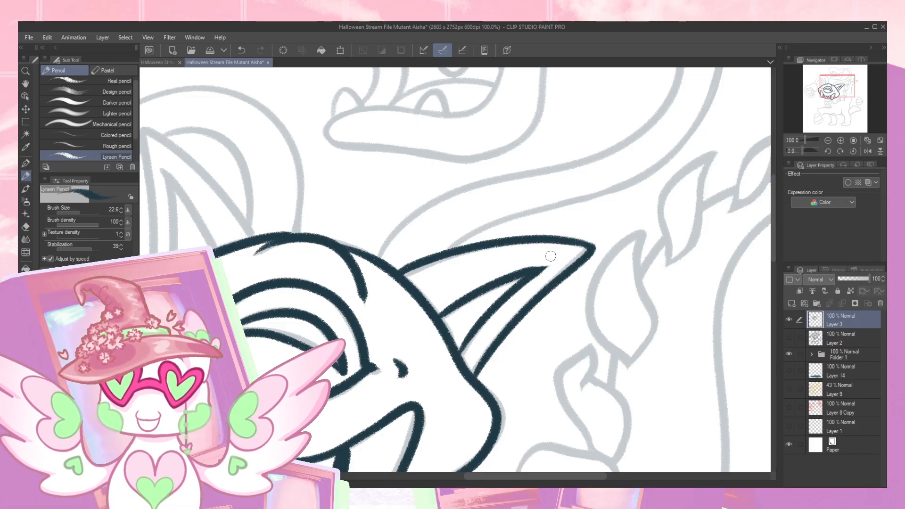
- Trace the upright front ear of the central head, both outer edges and the inner fold lines
{"action": "left_click_drag", "start_coordinate": [492, 329], "coordinate": [559, 336]}
{"action": "mouse_move", "coordinate": [282, 147]}
{"action": "left_mouse_down"}
{"action": "mouse_move", "coordinate": [335, 187]}
{"action": "mouse_move", "coordinate": [384, 254]}
{"action": "left_mouse_up"}
{"action": "key", "text": "ctrl+z"}
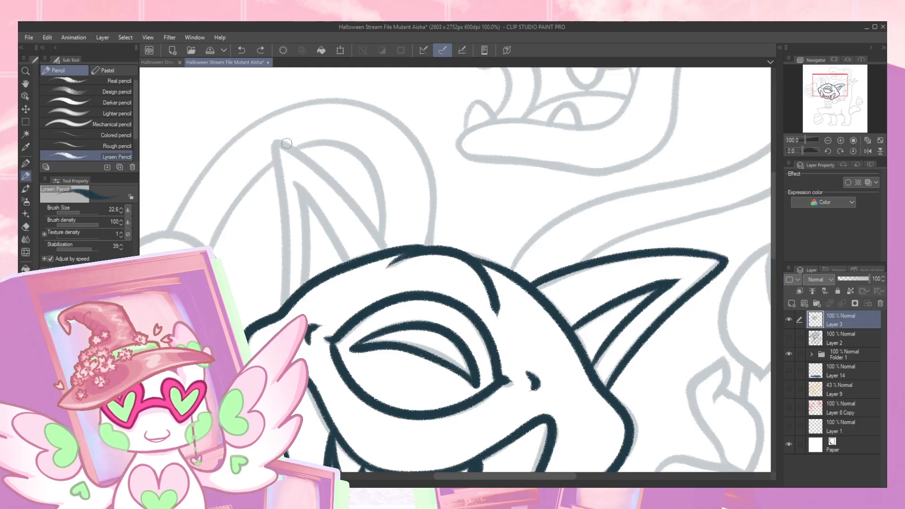
{"action": "mouse_move", "coordinate": [279, 143]}
{"action": "left_mouse_down"}
{"action": "mouse_move", "coordinate": [314, 164]}
{"action": "mouse_move", "coordinate": [385, 253]}
{"action": "left_mouse_up"}
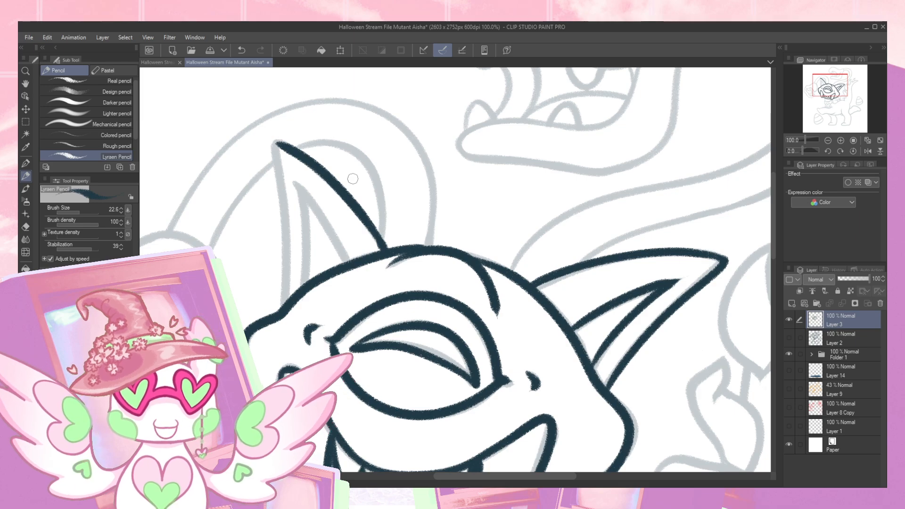
{"action": "left_click_drag", "start_coordinate": [282, 147], "coordinate": [282, 294]}
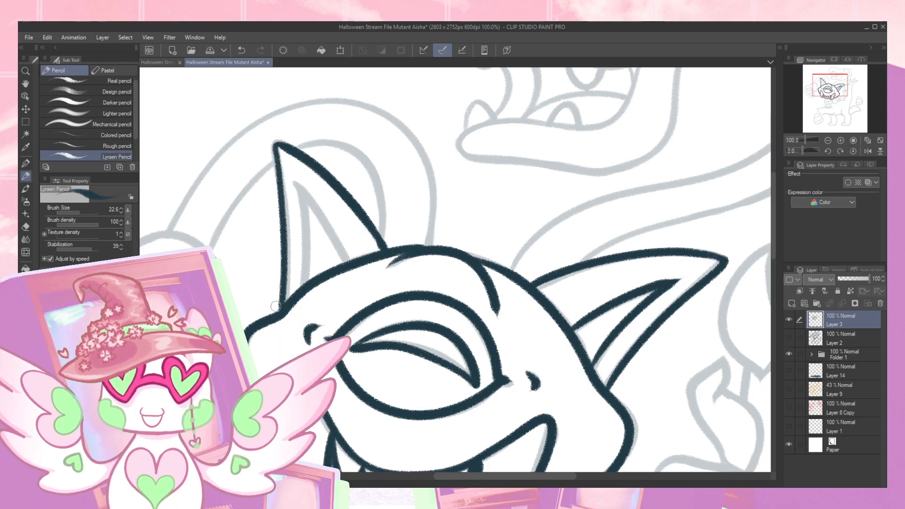
{"action": "mouse_move", "coordinate": [293, 181]}
{"action": "left_mouse_down"}
{"action": "mouse_move", "coordinate": [346, 263]}
{"action": "mouse_move", "coordinate": [308, 220]}
{"action": "mouse_move", "coordinate": [308, 291]}
{"action": "left_mouse_up"}
{"action": "key", "text": "ctrl+z"}
{"action": "left_click_drag", "start_coordinate": [307, 228], "coordinate": [302, 292]}
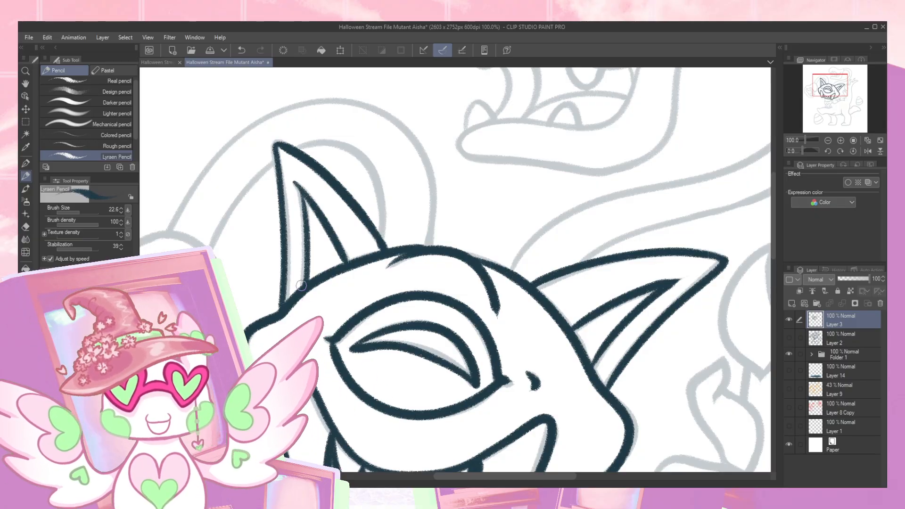
{"action": "left_click_drag", "start_coordinate": [299, 188], "coordinate": [306, 285]}
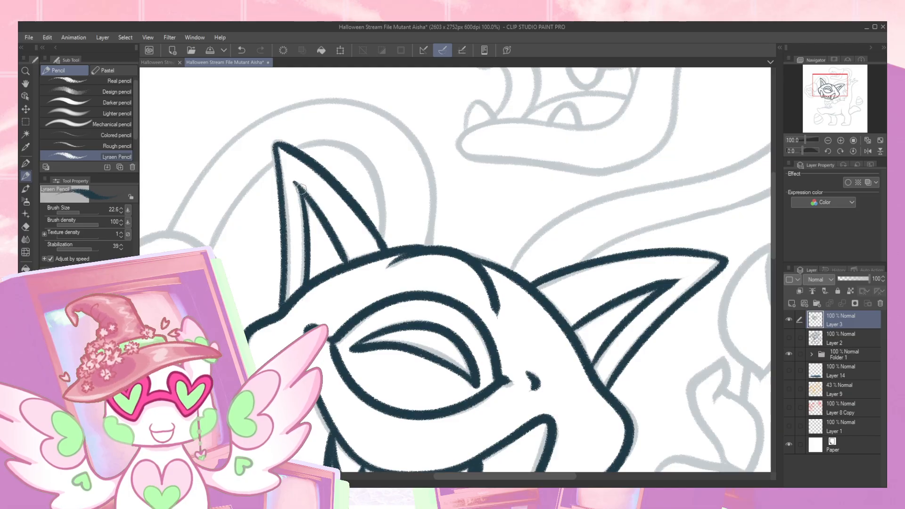
{"action": "left_click_drag", "start_coordinate": [306, 230], "coordinate": [300, 278]}
{"action": "left_click_drag", "start_coordinate": [304, 193], "coordinate": [347, 266]}
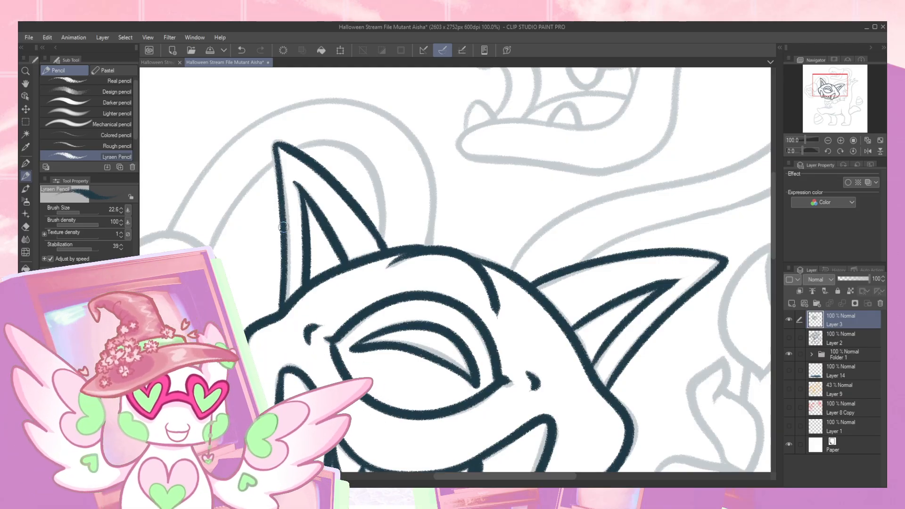
- Trace the inner and outer curves of the arched neck behind the front ear, redrawing poor strokes
{"action": "left_click_drag", "start_coordinate": [344, 254], "coordinate": [434, 270]}
{"action": "mouse_move", "coordinate": [295, 272]}
{"action": "left_mouse_down"}
{"action": "mouse_move", "coordinate": [319, 223]}
{"action": "mouse_move", "coordinate": [373, 166]}
{"action": "left_mouse_up"}
{"action": "key", "text": "ctrl+z"}
{"action": "mouse_move", "coordinate": [297, 268]}
{"action": "left_mouse_down"}
{"action": "mouse_move", "coordinate": [325, 217]}
{"action": "mouse_move", "coordinate": [374, 168]}
{"action": "mouse_move", "coordinate": [302, 259]}
{"action": "mouse_move", "coordinate": [381, 157]}
{"action": "mouse_move", "coordinate": [392, 164]}
{"action": "mouse_move", "coordinate": [381, 166]}
{"action": "mouse_move", "coordinate": [413, 158]}
{"action": "mouse_move", "coordinate": [457, 175]}
{"action": "mouse_move", "coordinate": [474, 226]}
{"action": "mouse_move", "coordinate": [467, 264]}
{"action": "left_mouse_up"}
{"action": "key", "text": "ctrl+z"}
{"action": "key", "text": "ctrl+z"}
{"action": "key", "text": "ctrl+z"}
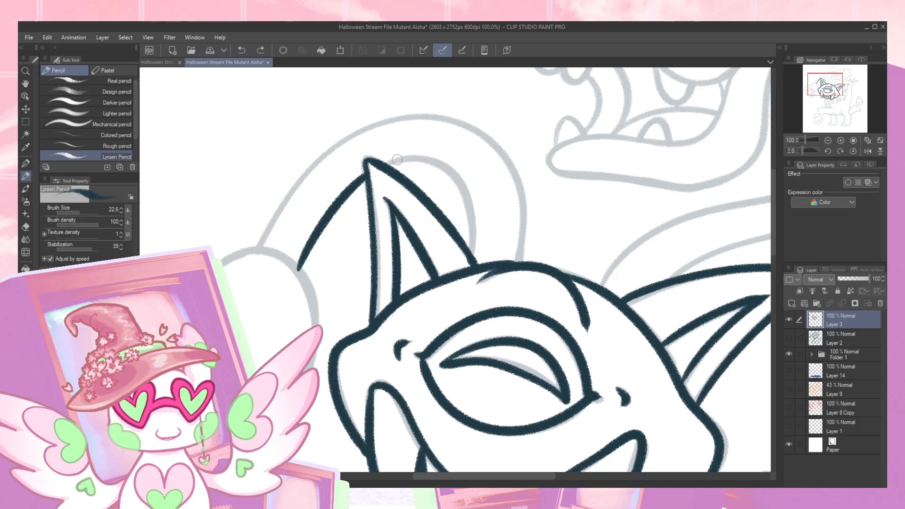
{"action": "mouse_move", "coordinate": [389, 161]}
{"action": "left_mouse_down"}
{"action": "mouse_move", "coordinate": [433, 163]}
{"action": "mouse_move", "coordinate": [466, 201]}
{"action": "mouse_move", "coordinate": [473, 264]}
{"action": "left_mouse_up"}
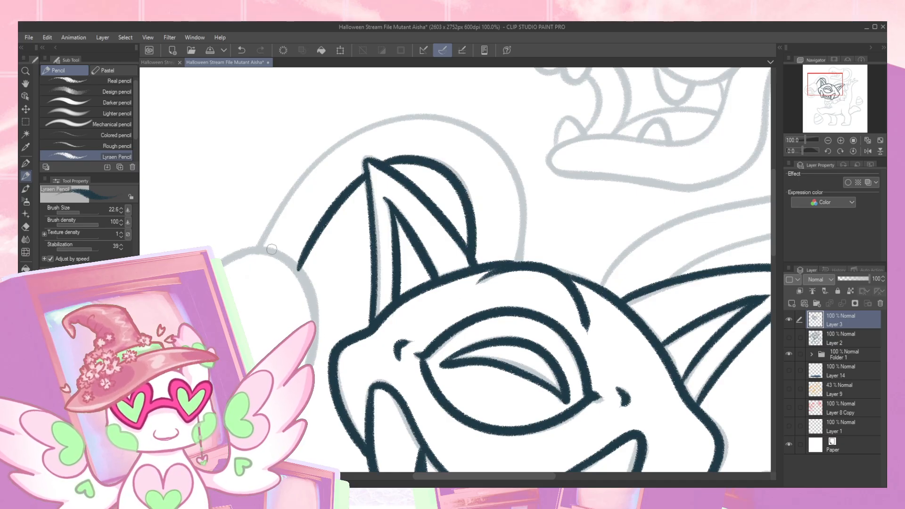
{"action": "mouse_move", "coordinate": [256, 249]}
{"action": "left_mouse_down"}
{"action": "mouse_move", "coordinate": [331, 150]}
{"action": "mouse_move", "coordinate": [407, 115]}
{"action": "mouse_move", "coordinate": [475, 136]}
{"action": "mouse_move", "coordinate": [516, 194]}
{"action": "mouse_move", "coordinate": [513, 270]}
{"action": "mouse_move", "coordinate": [521, 238]}
{"action": "mouse_move", "coordinate": [513, 184]}
{"action": "mouse_move", "coordinate": [481, 140]}
{"action": "mouse_move", "coordinate": [423, 121]}
{"action": "mouse_move", "coordinate": [358, 136]}
{"action": "mouse_move", "coordinate": [300, 186]}
{"action": "mouse_move", "coordinate": [254, 255]}
{"action": "mouse_move", "coordinate": [275, 209]}
{"action": "mouse_move", "coordinate": [332, 147]}
{"action": "mouse_move", "coordinate": [403, 116]}
{"action": "mouse_move", "coordinate": [471, 130]}
{"action": "mouse_move", "coordinate": [519, 177]}
{"action": "mouse_move", "coordinate": [523, 266]}
{"action": "mouse_move", "coordinate": [520, 198]}
{"action": "mouse_move", "coordinate": [496, 144]}
{"action": "mouse_move", "coordinate": [445, 117]}
{"action": "mouse_move", "coordinate": [382, 124]}
{"action": "mouse_move", "coordinate": [328, 154]}
{"action": "mouse_move", "coordinate": [252, 248]}
{"action": "left_mouse_up"}
{"action": "key", "text": "ctrl+z"}
{"action": "key", "text": "ctrl+z"}
{"action": "key", "text": "ctrl+z"}
- Trace the eyeless front head at the end of the arched neck: its rounded outline, upper lip and lower jaw
{"action": "left_click_drag", "start_coordinate": [382, 294], "coordinate": [466, 230]}
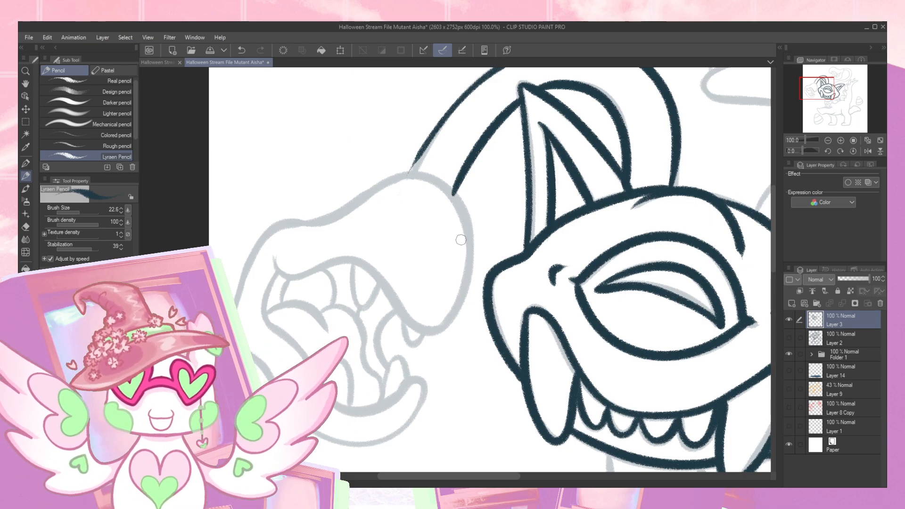
{"action": "mouse_move", "coordinate": [309, 220]}
{"action": "left_mouse_down"}
{"action": "mouse_move", "coordinate": [398, 178]}
{"action": "mouse_move", "coordinate": [433, 178]}
{"action": "mouse_move", "coordinate": [454, 199]}
{"action": "mouse_move", "coordinate": [468, 238]}
{"action": "mouse_move", "coordinate": [465, 285]}
{"action": "mouse_move", "coordinate": [447, 325]}
{"action": "mouse_move", "coordinate": [415, 325]}
{"action": "mouse_move", "coordinate": [343, 260]}
{"action": "mouse_move", "coordinate": [301, 276]}
{"action": "mouse_move", "coordinate": [273, 257]}
{"action": "left_mouse_up"}
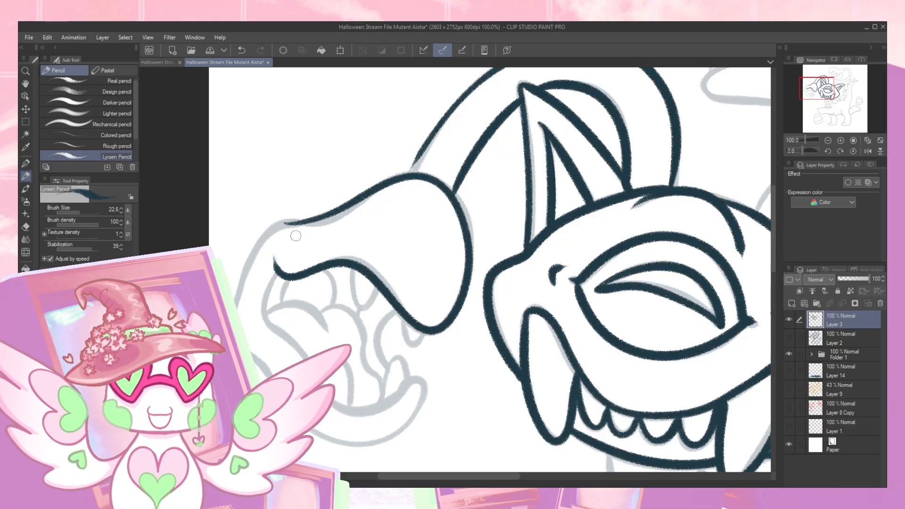
{"action": "mouse_move", "coordinate": [287, 221]}
{"action": "left_mouse_down"}
{"action": "mouse_move", "coordinate": [271, 231]}
{"action": "mouse_move", "coordinate": [233, 294]}
{"action": "left_mouse_up"}
{"action": "mouse_move", "coordinate": [343, 443]}
{"action": "left_mouse_down"}
{"action": "mouse_move", "coordinate": [383, 438]}
{"action": "mouse_move", "coordinate": [417, 408]}
{"action": "mouse_move", "coordinate": [421, 381]}
{"action": "mouse_move", "coordinate": [387, 403]}
{"action": "left_mouse_up"}
{"action": "mouse_move", "coordinate": [277, 330]}
{"action": "left_mouse_down"}
{"action": "mouse_move", "coordinate": [266, 299]}
{"action": "mouse_move", "coordinate": [283, 273]}
{"action": "left_mouse_up"}
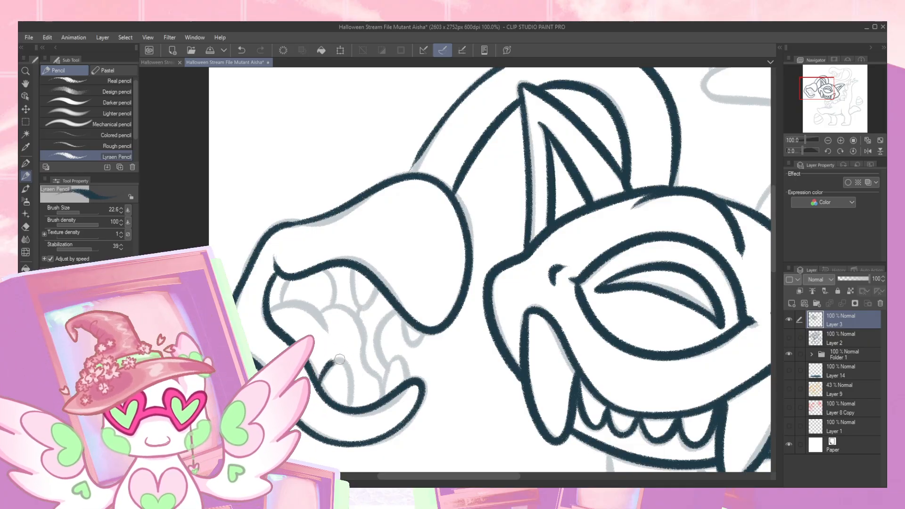
- Trace the teeth, tongue and throat lines inside the front head's open mouth
{"action": "key", "text": "ctrl+z"}
{"action": "mouse_move", "coordinate": [348, 368]}
{"action": "left_mouse_down"}
{"action": "mouse_move", "coordinate": [352, 397]}
{"action": "mouse_move", "coordinate": [396, 357]}
{"action": "mouse_move", "coordinate": [404, 369]}
{"action": "left_mouse_up"}
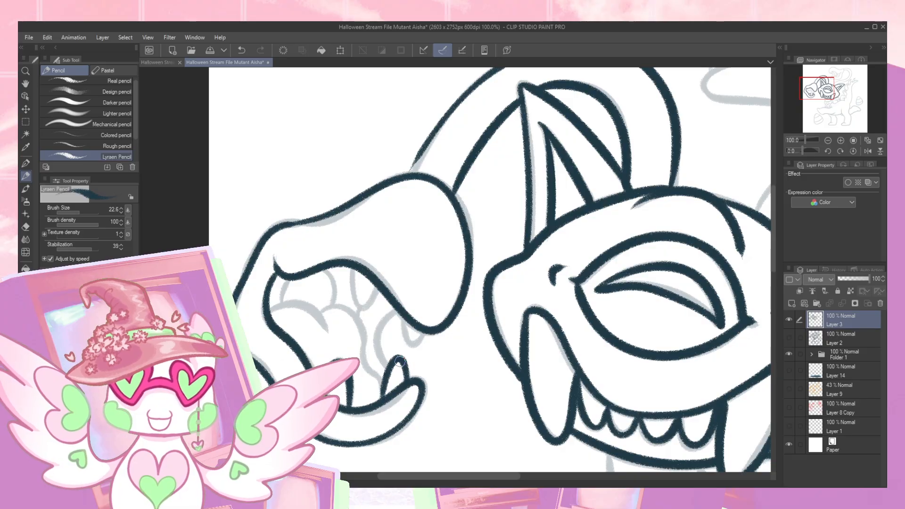
{"action": "mouse_move", "coordinate": [266, 312]}
{"action": "left_mouse_down"}
{"action": "mouse_move", "coordinate": [284, 303]}
{"action": "mouse_move", "coordinate": [362, 330]}
{"action": "mouse_move", "coordinate": [365, 367]}
{"action": "mouse_move", "coordinate": [387, 367]}
{"action": "mouse_move", "coordinate": [383, 324]}
{"action": "mouse_move", "coordinate": [402, 309]}
{"action": "mouse_move", "coordinate": [416, 350]}
{"action": "mouse_move", "coordinate": [423, 324]}
{"action": "left_mouse_up"}
{"action": "mouse_move", "coordinate": [351, 264]}
{"action": "left_mouse_down"}
{"action": "mouse_move", "coordinate": [378, 289]}
{"action": "mouse_move", "coordinate": [373, 306]}
{"action": "left_mouse_up"}
{"action": "mouse_move", "coordinate": [285, 301]}
{"action": "left_mouse_down"}
{"action": "mouse_move", "coordinate": [301, 272]}
{"action": "mouse_move", "coordinate": [327, 273]}
{"action": "mouse_move", "coordinate": [335, 305]}
{"action": "left_mouse_up"}
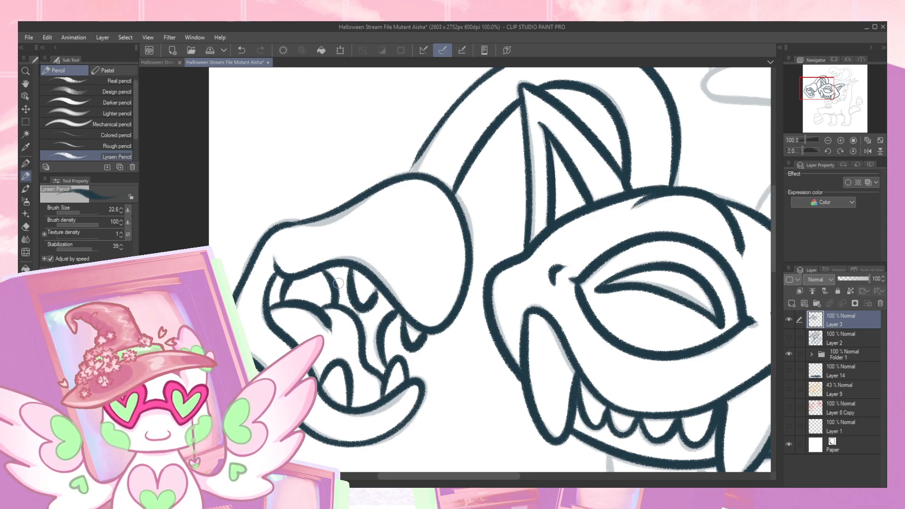
- Extend the arched neck's outer line so that it joins the back of the eyeless front head
{"action": "left_click_drag", "start_coordinate": [532, 260], "coordinate": [509, 271]}
{"action": "mouse_move", "coordinate": [594, 279]}
{"action": "left_mouse_down"}
{"action": "mouse_move", "coordinate": [554, 271]}
{"action": "mouse_move", "coordinate": [471, 296]}
{"action": "left_mouse_up"}
{"action": "mouse_move", "coordinate": [545, 261]}
{"action": "left_mouse_down"}
{"action": "mouse_move", "coordinate": [574, 317]}
{"action": "mouse_move", "coordinate": [544, 329]}
{"action": "left_mouse_up"}
{"action": "left_click_drag", "start_coordinate": [263, 271], "coordinate": [313, 196]}
{"action": "key", "text": "ctrl+z"}
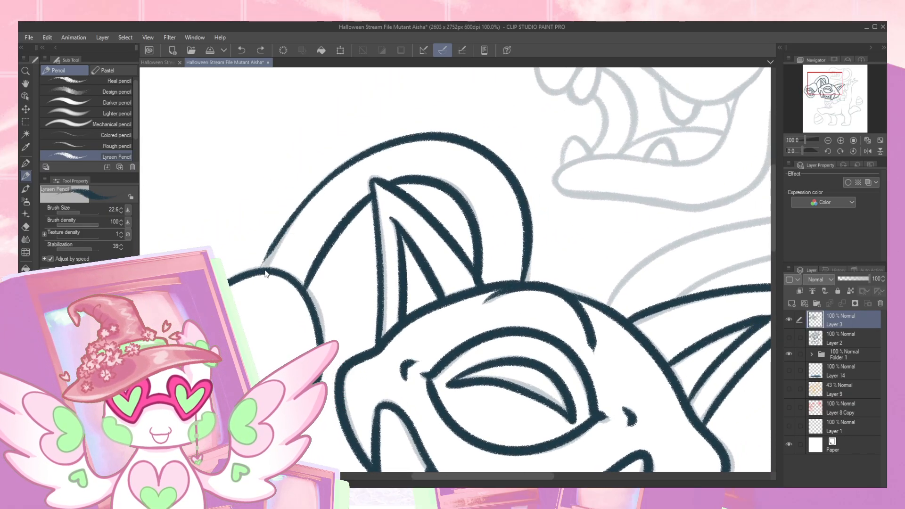
{"action": "left_click_drag", "start_coordinate": [264, 270], "coordinate": [312, 194]}
{"action": "left_click_drag", "start_coordinate": [260, 271], "coordinate": [341, 166]}
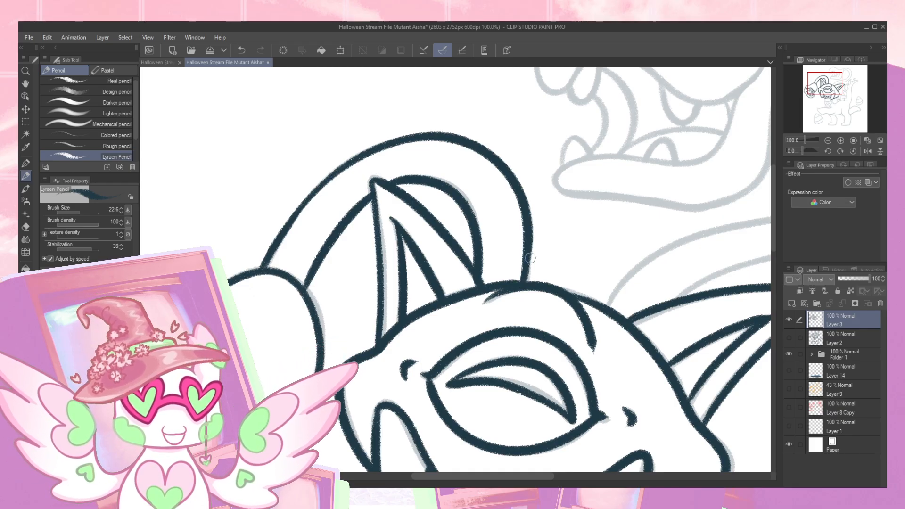
- Rework the central head's crown line where the front ear and arched neck meet it
{"action": "left_click_drag", "start_coordinate": [634, 275], "coordinate": [563, 252]}
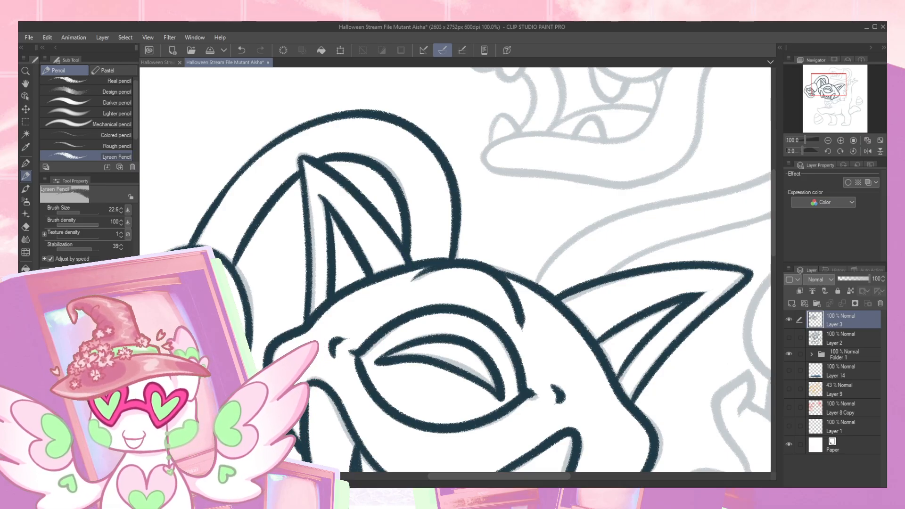
{"action": "left_click_drag", "start_coordinate": [379, 274], "coordinate": [425, 266]}
{"action": "key", "text": "ctrl+z"}
{"action": "key", "text": "c"}
{"action": "left_click_drag", "start_coordinate": [370, 279], "coordinate": [429, 265]}
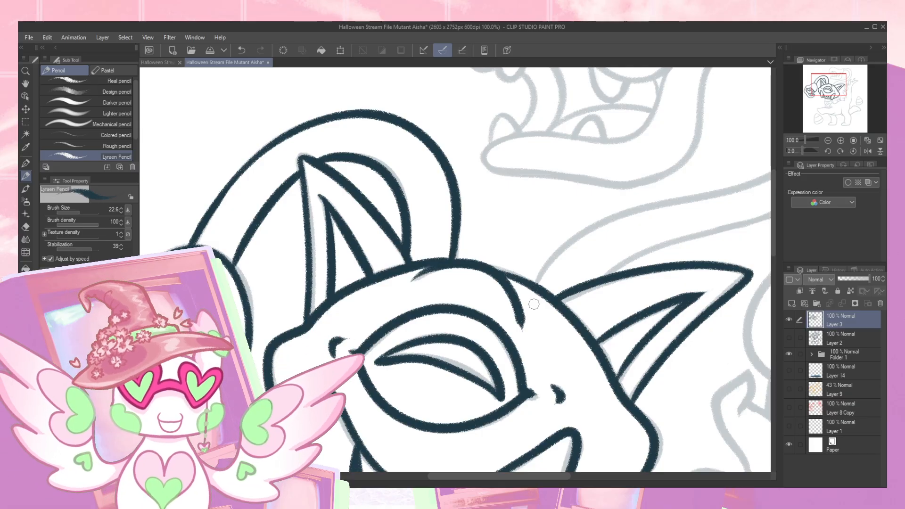
- Trace both edges of the long S-shaped neck rising from behind the central head to the upper head
{"action": "left_click_drag", "start_coordinate": [535, 303], "coordinate": [449, 256]}
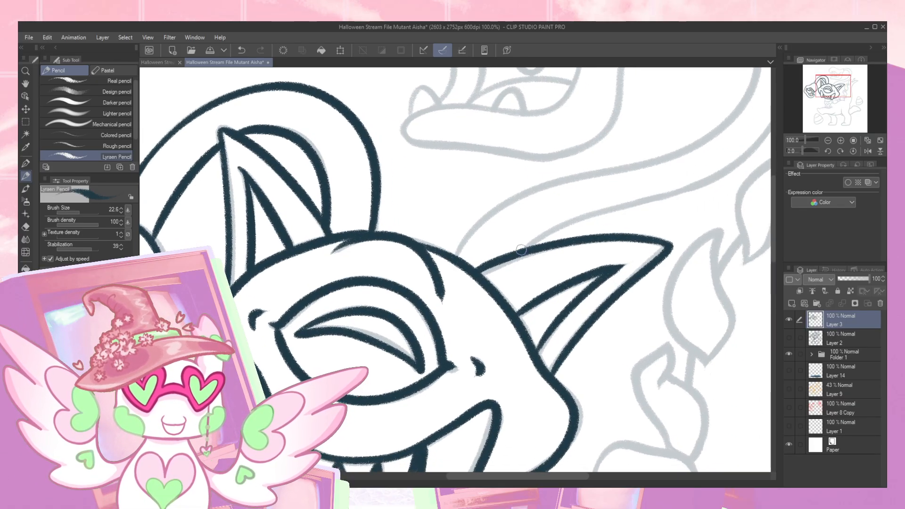
{"action": "left_click_drag", "start_coordinate": [519, 257], "coordinate": [467, 250]}
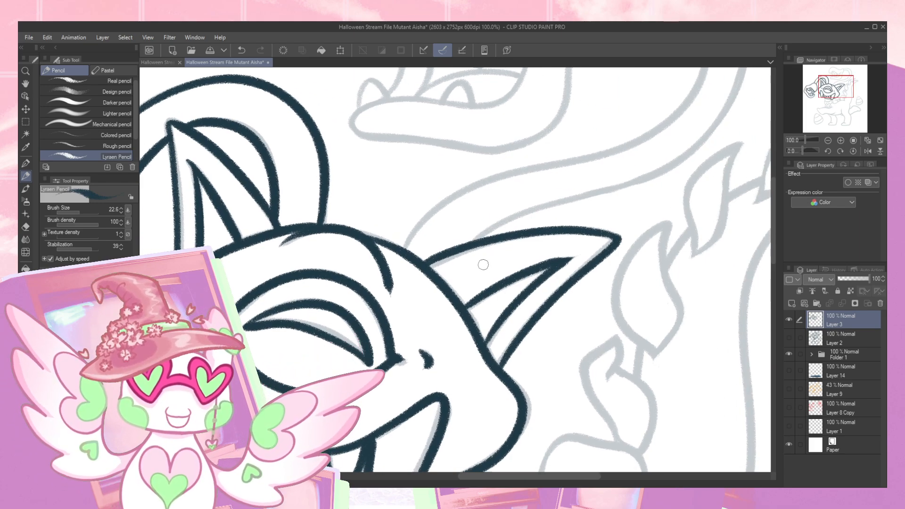
{"action": "mouse_move", "coordinate": [488, 311]}
{"action": "left_mouse_down"}
{"action": "mouse_move", "coordinate": [417, 443]}
{"action": "mouse_move", "coordinate": [361, 447]}
{"action": "left_mouse_up"}
{"action": "mouse_move", "coordinate": [324, 335]}
{"action": "left_mouse_down"}
{"action": "mouse_move", "coordinate": [510, 284]}
{"action": "mouse_move", "coordinate": [559, 249]}
{"action": "mouse_move", "coordinate": [580, 200]}
{"action": "mouse_move", "coordinate": [571, 155]}
{"action": "mouse_move", "coordinate": [538, 123]}
{"action": "mouse_move", "coordinate": [500, 114]}
{"action": "mouse_move", "coordinate": [472, 124]}
{"action": "left_mouse_up"}
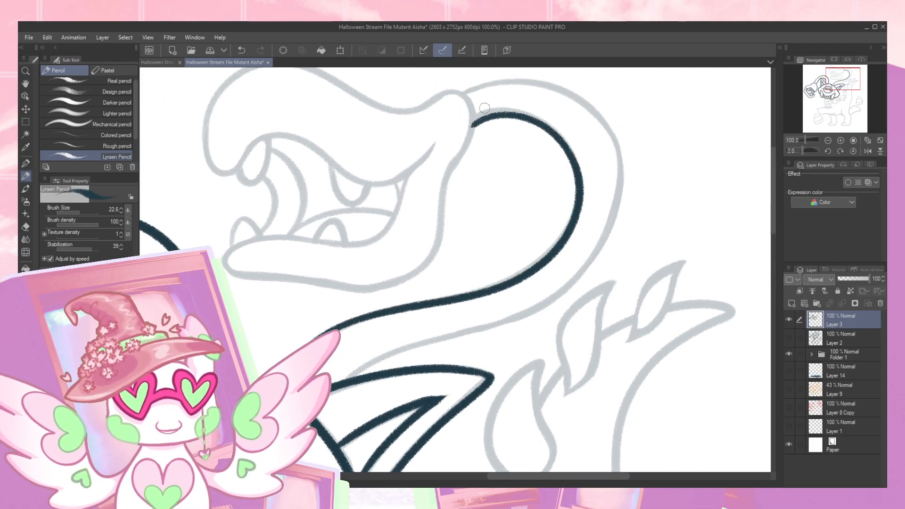
{"action": "mouse_move", "coordinate": [462, 93]}
{"action": "left_mouse_down"}
{"action": "mouse_move", "coordinate": [546, 81]}
{"action": "mouse_move", "coordinate": [587, 100]}
{"action": "mouse_move", "coordinate": [608, 129]}
{"action": "mouse_move", "coordinate": [619, 174]}
{"action": "mouse_move", "coordinate": [614, 218]}
{"action": "mouse_move", "coordinate": [564, 290]}
{"action": "mouse_move", "coordinate": [524, 314]}
{"action": "mouse_move", "coordinate": [364, 369]}
{"action": "left_mouse_up"}
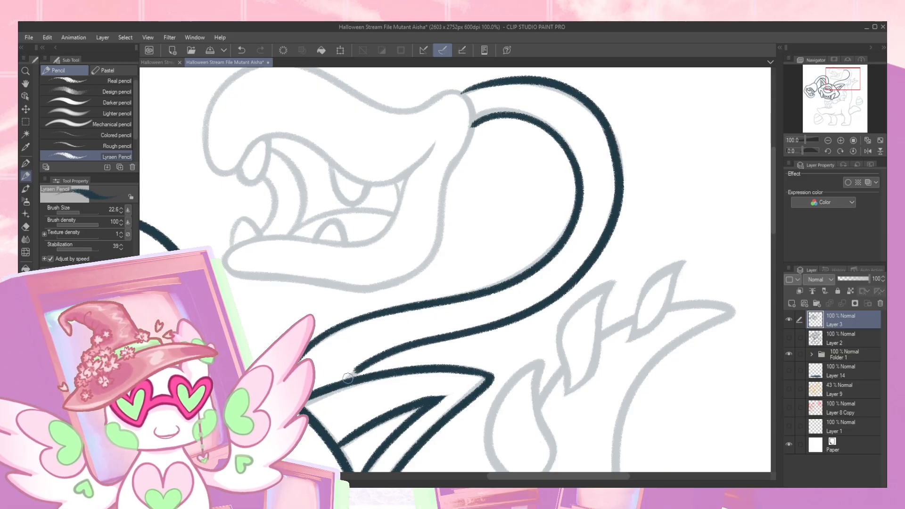
- Trace the upper head's outline, including its long snout, upper lip, mouth corner and lower jaw
{"action": "left_click_drag", "start_coordinate": [443, 232], "coordinate": [478, 312]}
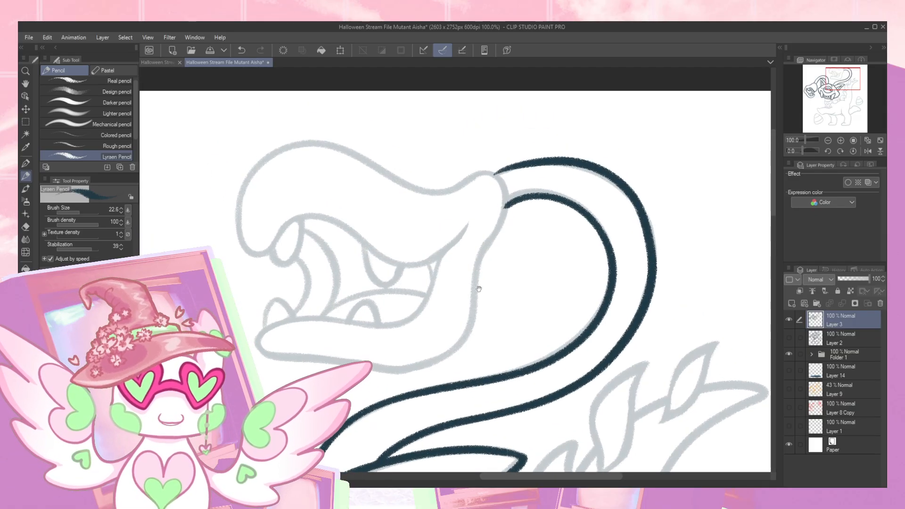
{"action": "mouse_move", "coordinate": [448, 192]}
{"action": "left_mouse_down"}
{"action": "mouse_move", "coordinate": [463, 179]}
{"action": "mouse_move", "coordinate": [497, 176]}
{"action": "mouse_move", "coordinate": [507, 213]}
{"action": "mouse_move", "coordinate": [480, 248]}
{"action": "mouse_move", "coordinate": [462, 330]}
{"action": "mouse_move", "coordinate": [427, 365]}
{"action": "mouse_move", "coordinate": [385, 371]}
{"action": "mouse_move", "coordinate": [257, 342]}
{"action": "mouse_move", "coordinate": [295, 320]}
{"action": "mouse_move", "coordinate": [354, 330]}
{"action": "mouse_move", "coordinate": [408, 320]}
{"action": "mouse_move", "coordinate": [468, 219]}
{"action": "left_mouse_up"}
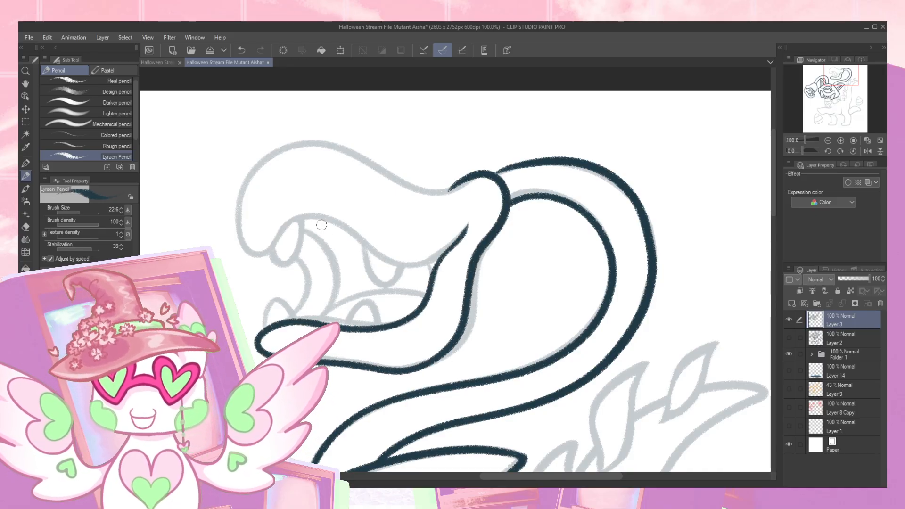
{"action": "mouse_move", "coordinate": [270, 249]}
{"action": "left_mouse_down"}
{"action": "mouse_move", "coordinate": [311, 217]}
{"action": "mouse_move", "coordinate": [354, 230]}
{"action": "mouse_move", "coordinate": [390, 258]}
{"action": "mouse_move", "coordinate": [426, 265]}
{"action": "mouse_move", "coordinate": [469, 225]}
{"action": "left_mouse_up"}
{"action": "mouse_move", "coordinate": [277, 237]}
{"action": "left_mouse_down"}
{"action": "mouse_move", "coordinate": [245, 243]}
{"action": "mouse_move", "coordinate": [242, 202]}
{"action": "mouse_move", "coordinate": [269, 160]}
{"action": "mouse_move", "coordinate": [322, 145]}
{"action": "mouse_move", "coordinate": [427, 191]}
{"action": "mouse_move", "coordinate": [471, 178]}
{"action": "left_mouse_up"}
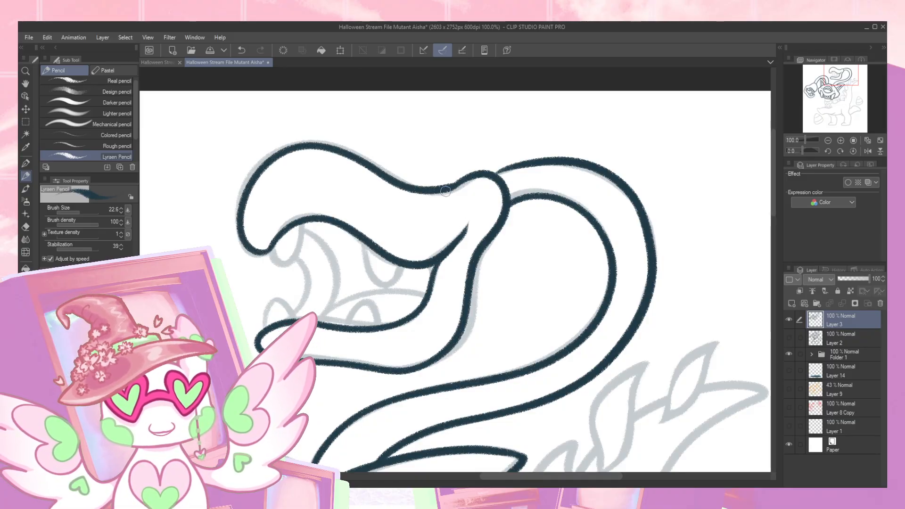
- Trace the two upper and two lower teeth in the upper head's open mouth
{"action": "mouse_move", "coordinate": [364, 244]}
{"action": "left_mouse_down"}
{"action": "mouse_move", "coordinate": [375, 280]}
{"action": "mouse_move", "coordinate": [400, 266]}
{"action": "mouse_move", "coordinate": [387, 283]}
{"action": "mouse_move", "coordinate": [401, 267]}
{"action": "left_mouse_up"}
{"action": "mouse_move", "coordinate": [273, 244]}
{"action": "left_mouse_down"}
{"action": "mouse_move", "coordinate": [291, 259]}
{"action": "mouse_move", "coordinate": [300, 212]}
{"action": "left_mouse_up"}
{"action": "mouse_move", "coordinate": [266, 329]}
{"action": "left_mouse_down"}
{"action": "mouse_move", "coordinate": [278, 298]}
{"action": "mouse_move", "coordinate": [293, 322]}
{"action": "left_mouse_up"}
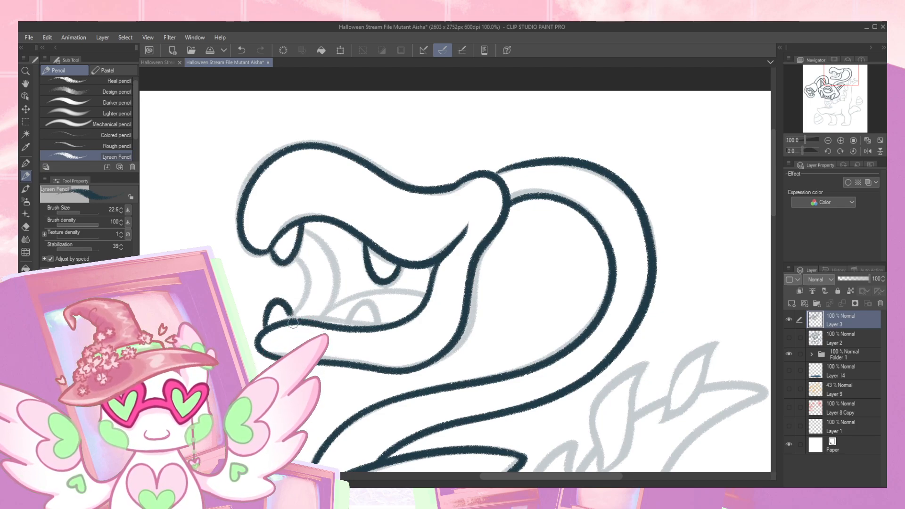
{"action": "left_click_drag", "start_coordinate": [356, 306], "coordinate": [380, 325]}
- Trace the throat lines and the curved tongue inside the upper head's mouth, redrawing poor strokes
{"action": "mouse_move", "coordinate": [300, 257]}
{"action": "left_mouse_down"}
{"action": "mouse_move", "coordinate": [303, 305]}
{"action": "mouse_move", "coordinate": [291, 319]}
{"action": "left_mouse_up"}
{"action": "left_click_drag", "start_coordinate": [305, 230], "coordinate": [336, 291]}
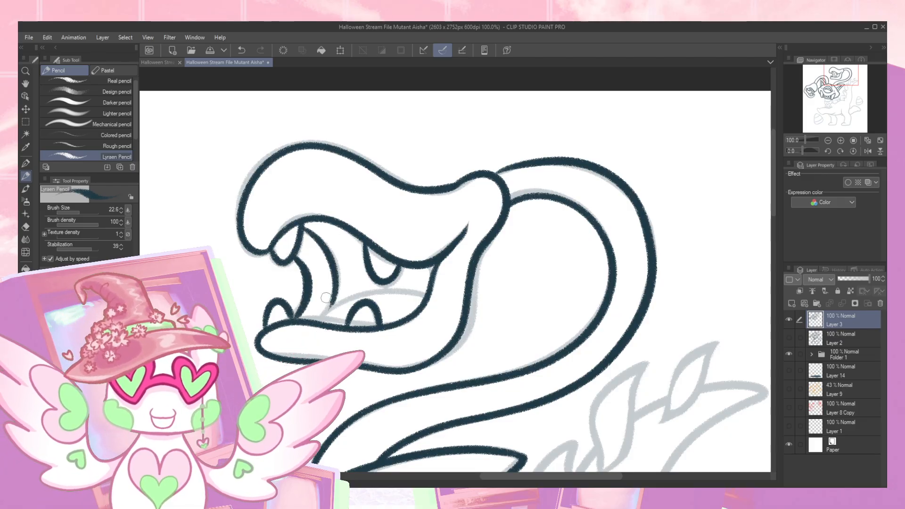
{"action": "mouse_move", "coordinate": [326, 314]}
{"action": "left_mouse_down"}
{"action": "mouse_move", "coordinate": [341, 299]}
{"action": "mouse_move", "coordinate": [428, 298]}
{"action": "left_mouse_up"}
{"action": "key", "text": "ctrl+z"}
{"action": "mouse_move", "coordinate": [323, 311]}
{"action": "left_mouse_down"}
{"action": "mouse_move", "coordinate": [380, 289]}
{"action": "mouse_move", "coordinate": [421, 293]}
{"action": "mouse_move", "coordinate": [437, 264]}
{"action": "left_mouse_up"}
{"action": "key", "text": "ctrl+z"}
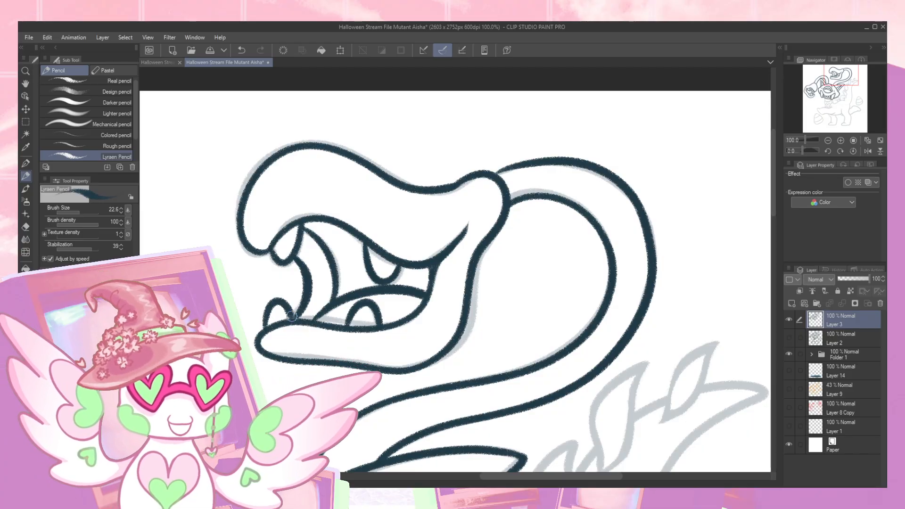
- Trace the neck below the central head, the collar around it and the first peak of the pointed shape underneath
{"action": "left_click_drag", "start_coordinate": [842, 78], "coordinate": [828, 94]}
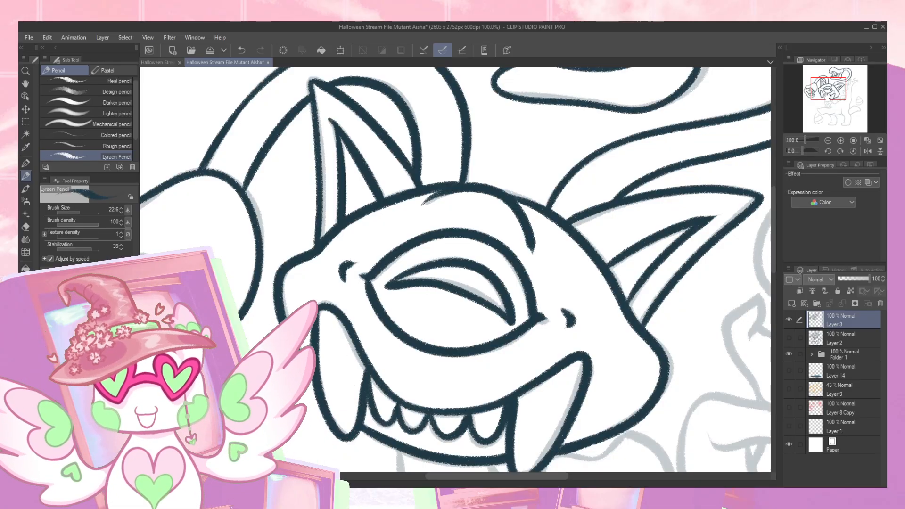
{"action": "left_click_drag", "start_coordinate": [826, 94], "coordinate": [815, 100]}
{"action": "mouse_move", "coordinate": [319, 189]}
{"action": "left_mouse_down"}
{"action": "mouse_move", "coordinate": [322, 231]}
{"action": "mouse_move", "coordinate": [348, 241]}
{"action": "mouse_move", "coordinate": [406, 230]}
{"action": "mouse_move", "coordinate": [416, 219]}
{"action": "mouse_move", "coordinate": [408, 185]}
{"action": "left_mouse_up"}
{"action": "mouse_move", "coordinate": [320, 226]}
{"action": "left_mouse_down"}
{"action": "mouse_move", "coordinate": [312, 278]}
{"action": "mouse_move", "coordinate": [336, 284]}
{"action": "left_mouse_up"}
{"action": "mouse_move", "coordinate": [415, 214]}
{"action": "left_mouse_down"}
{"action": "mouse_move", "coordinate": [436, 229]}
{"action": "mouse_move", "coordinate": [444, 263]}
{"action": "mouse_move", "coordinate": [413, 287]}
{"action": "mouse_move", "coordinate": [351, 277]}
{"action": "mouse_move", "coordinate": [316, 341]}
{"action": "left_mouse_up"}
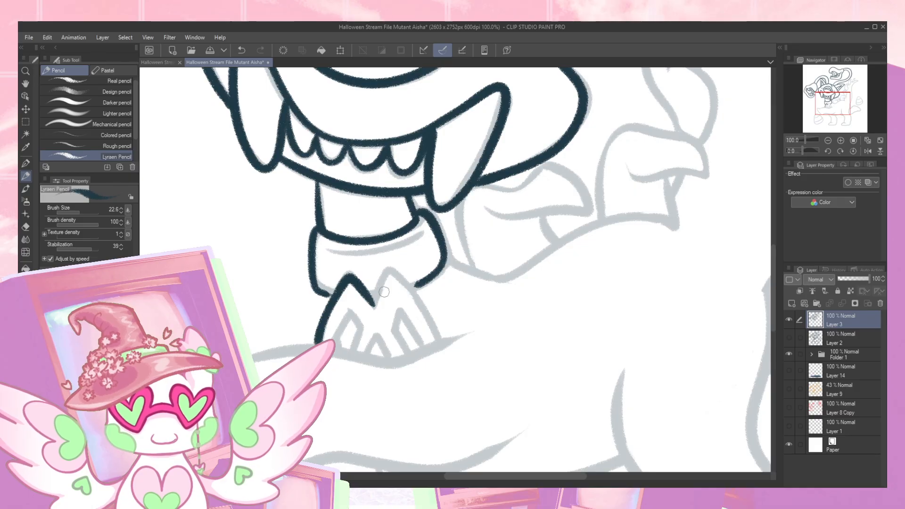
- Complete the pointed shape beneath the collar with its inner slits, and add the collar's crease line
{"action": "mouse_move", "coordinate": [373, 301]}
{"action": "left_mouse_down"}
{"action": "mouse_move", "coordinate": [413, 303]}
{"action": "mouse_move", "coordinate": [430, 340]}
{"action": "left_mouse_up"}
{"action": "key", "text": "ctrl+z"}
{"action": "mouse_move", "coordinate": [376, 304]}
{"action": "left_mouse_down"}
{"action": "mouse_move", "coordinate": [406, 282]}
{"action": "mouse_move", "coordinate": [439, 340]}
{"action": "mouse_move", "coordinate": [418, 342]}
{"action": "mouse_move", "coordinate": [401, 310]}
{"action": "mouse_move", "coordinate": [395, 328]}
{"action": "mouse_move", "coordinate": [407, 352]}
{"action": "left_mouse_up"}
{"action": "left_click_drag", "start_coordinate": [332, 346], "coordinate": [347, 315]}
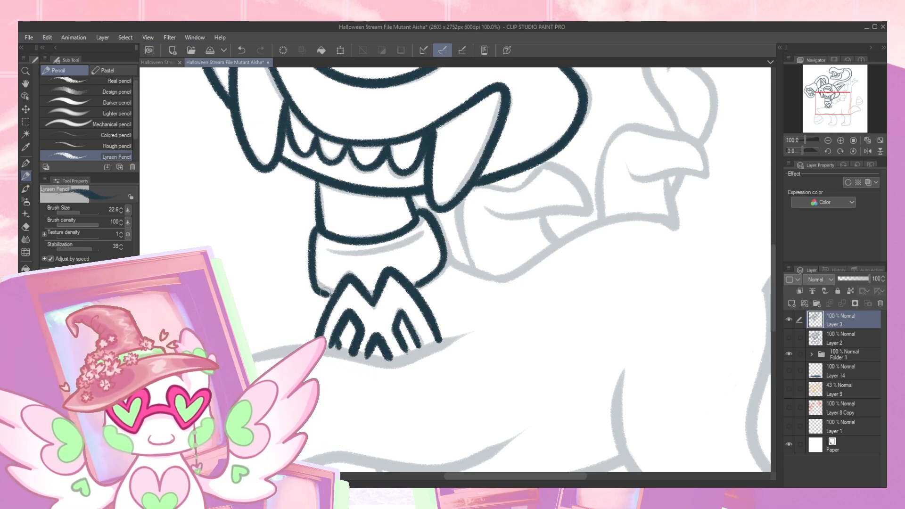
{"action": "mouse_move", "coordinate": [326, 248]}
{"action": "left_mouse_down"}
{"action": "mouse_move", "coordinate": [398, 248]}
{"action": "mouse_move", "coordinate": [428, 230]}
{"action": "left_mouse_up"}
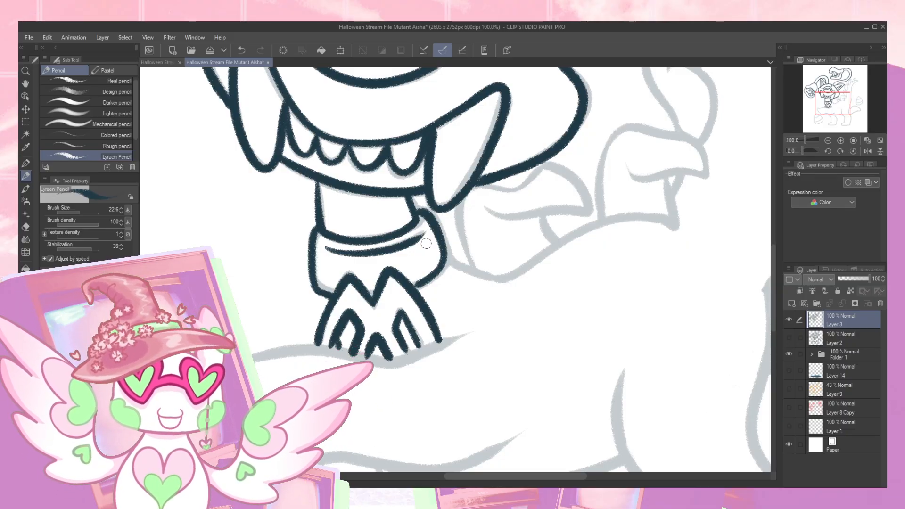
- Trace the front of the body: the line under the pointed shape, the rounded front end and the underside
{"action": "left_click_drag", "start_coordinate": [404, 296], "coordinate": [430, 225]}
{"action": "mouse_move", "coordinate": [247, 299]}
{"action": "left_mouse_down"}
{"action": "mouse_move", "coordinate": [273, 289]}
{"action": "mouse_move", "coordinate": [388, 288]}
{"action": "mouse_move", "coordinate": [508, 257]}
{"action": "left_mouse_up"}
{"action": "left_click_drag", "start_coordinate": [452, 280], "coordinate": [494, 259]}
{"action": "left_click_drag", "start_coordinate": [340, 298], "coordinate": [372, 264]}
{"action": "mouse_move", "coordinate": [286, 274]}
{"action": "left_mouse_down"}
{"action": "mouse_move", "coordinate": [252, 257]}
{"action": "mouse_move", "coordinate": [237, 286]}
{"action": "mouse_move", "coordinate": [281, 349]}
{"action": "mouse_move", "coordinate": [323, 382]}
{"action": "mouse_move", "coordinate": [392, 358]}
{"action": "mouse_move", "coordinate": [470, 369]}
{"action": "mouse_move", "coordinate": [533, 351]}
{"action": "mouse_move", "coordinate": [589, 318]}
{"action": "left_mouse_up"}
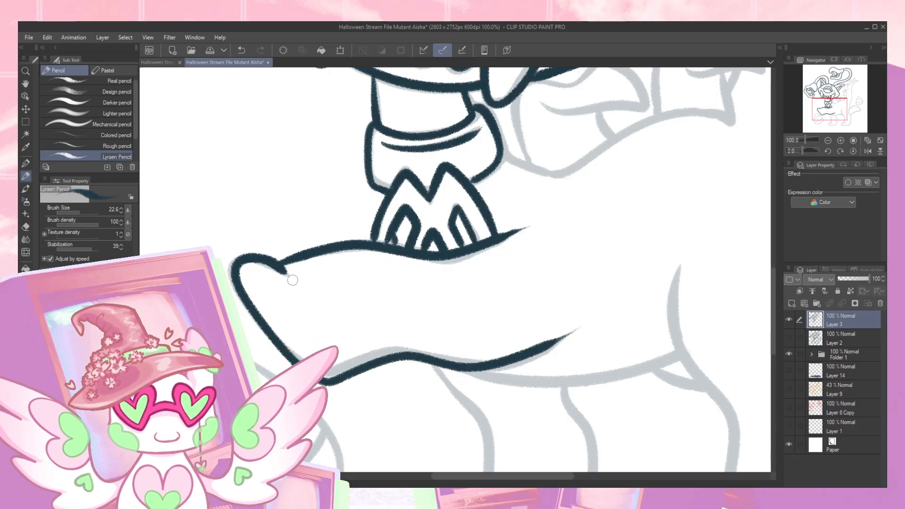
- Trace the back line behind the collar and the curled growths rising from it, up to the second curl
{"action": "left_click_drag", "start_coordinate": [526, 290], "coordinate": [502, 312]}
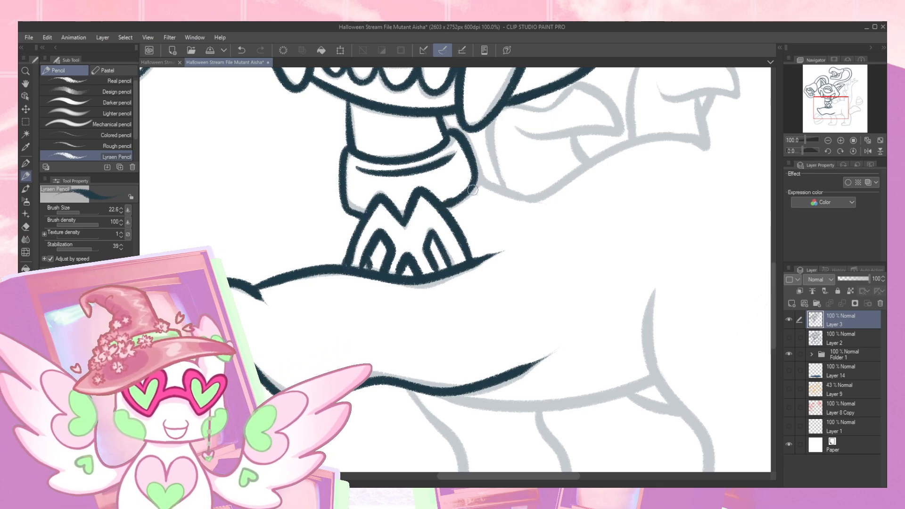
{"action": "left_click_drag", "start_coordinate": [523, 210], "coordinate": [513, 218]}
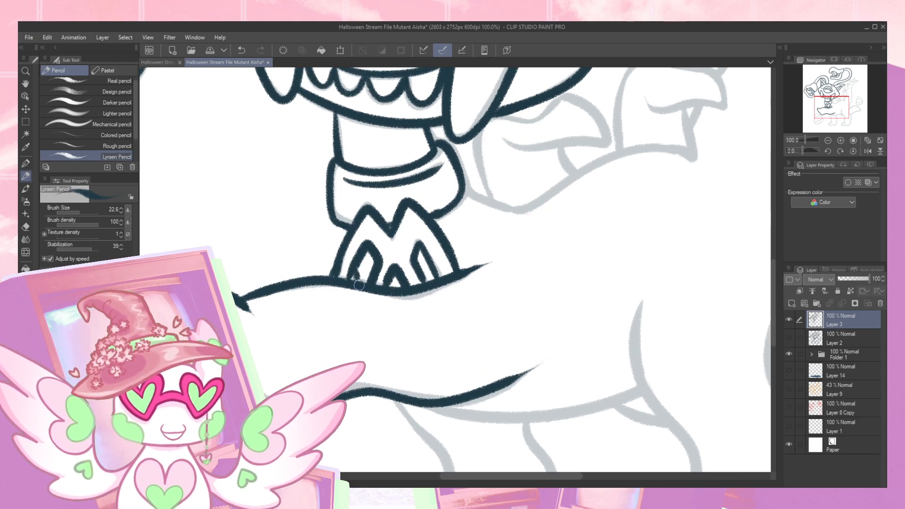
{"action": "mouse_move", "coordinate": [361, 254]}
{"action": "left_mouse_down"}
{"action": "mouse_move", "coordinate": [257, 306]}
{"action": "mouse_move", "coordinate": [206, 358]}
{"action": "left_mouse_up"}
{"action": "mouse_move", "coordinate": [309, 286]}
{"action": "left_mouse_down"}
{"action": "mouse_move", "coordinate": [371, 303]}
{"action": "mouse_move", "coordinate": [476, 245]}
{"action": "mouse_move", "coordinate": [554, 244]}
{"action": "left_mouse_up"}
{"action": "mouse_move", "coordinate": [350, 233]}
{"action": "left_mouse_down"}
{"action": "mouse_move", "coordinate": [382, 246]}
{"action": "mouse_move", "coordinate": [454, 238]}
{"action": "mouse_move", "coordinate": [424, 197]}
{"action": "mouse_move", "coordinate": [403, 197]}
{"action": "mouse_move", "coordinate": [383, 215]}
{"action": "mouse_move", "coordinate": [350, 212]}
{"action": "mouse_move", "coordinate": [325, 231]}
{"action": "mouse_move", "coordinate": [328, 270]}
{"action": "mouse_move", "coordinate": [346, 302]}
{"action": "left_mouse_up"}
{"action": "left_click_drag", "start_coordinate": [405, 244], "coordinate": [421, 267]}
{"action": "mouse_move", "coordinate": [508, 235]}
{"action": "left_mouse_down"}
{"action": "mouse_move", "coordinate": [420, 309]}
{"action": "mouse_move", "coordinate": [374, 274]}
{"action": "mouse_move", "coordinate": [445, 234]}
{"action": "mouse_move", "coordinate": [484, 260]}
{"action": "mouse_move", "coordinate": [436, 277]}
{"action": "mouse_move", "coordinate": [401, 269]}
{"action": "mouse_move", "coordinate": [461, 325]}
{"action": "mouse_move", "coordinate": [458, 275]}
{"action": "mouse_move", "coordinate": [406, 322]}
{"action": "left_mouse_up"}
{"action": "mouse_move", "coordinate": [379, 213]}
{"action": "left_mouse_down"}
{"action": "mouse_move", "coordinate": [365, 239]}
{"action": "mouse_move", "coordinate": [357, 213]}
{"action": "mouse_move", "coordinate": [345, 236]}
{"action": "mouse_move", "coordinate": [374, 279]}
{"action": "left_mouse_up"}
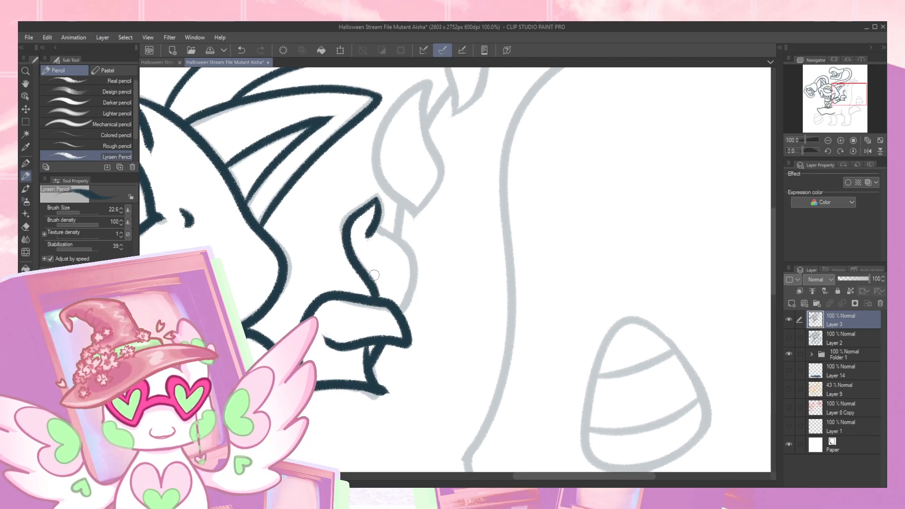
{"action": "mouse_move", "coordinate": [376, 227]}
{"action": "left_mouse_down"}
{"action": "mouse_move", "coordinate": [400, 240]}
{"action": "mouse_move", "coordinate": [413, 278]}
{"action": "mouse_move", "coordinate": [401, 321]}
{"action": "left_mouse_up"}
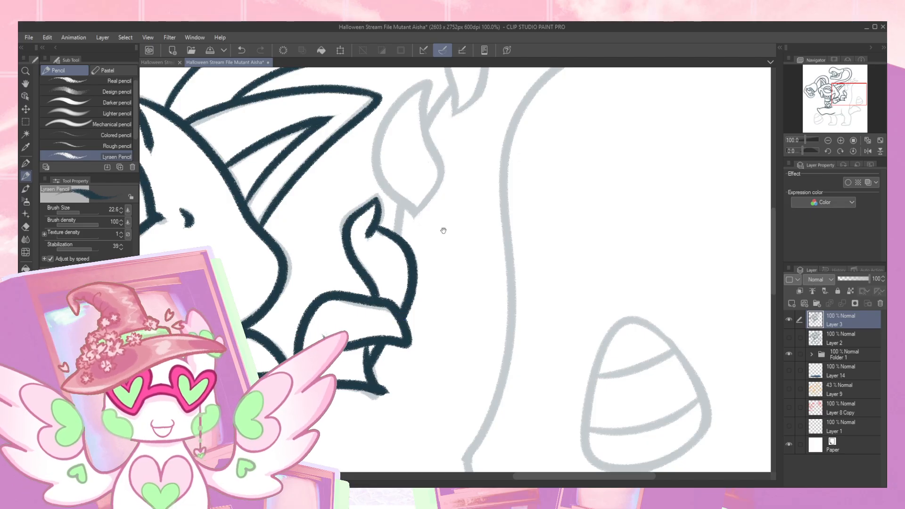
- Trace the leaf-shaped growths and their connecting stems from the curls up to the smallest leaf near the raised tip
{"action": "left_click_drag", "start_coordinate": [443, 231], "coordinate": [380, 313]}
{"action": "mouse_move", "coordinate": [367, 161]}
{"action": "left_mouse_down"}
{"action": "mouse_move", "coordinate": [373, 228]}
{"action": "mouse_move", "coordinate": [366, 279]}
{"action": "mouse_move", "coordinate": [352, 293]}
{"action": "left_mouse_up"}
{"action": "mouse_move", "coordinate": [368, 158]}
{"action": "left_mouse_down"}
{"action": "mouse_move", "coordinate": [330, 191]}
{"action": "mouse_move", "coordinate": [314, 247]}
{"action": "mouse_move", "coordinate": [352, 300]}
{"action": "mouse_move", "coordinate": [332, 295]}
{"action": "mouse_move", "coordinate": [339, 277]}
{"action": "left_mouse_up"}
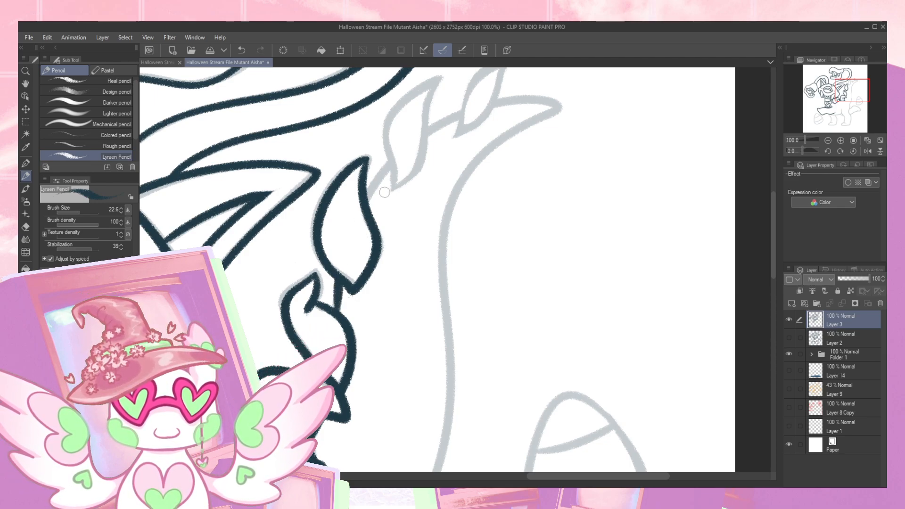
{"action": "mouse_move", "coordinate": [365, 201]}
{"action": "left_mouse_down"}
{"action": "mouse_move", "coordinate": [393, 162]}
{"action": "mouse_move", "coordinate": [403, 240]}
{"action": "left_mouse_up"}
{"action": "mouse_move", "coordinate": [376, 270]}
{"action": "left_mouse_down"}
{"action": "mouse_move", "coordinate": [407, 235]}
{"action": "mouse_move", "coordinate": [423, 160]}
{"action": "mouse_move", "coordinate": [389, 182]}
{"action": "mouse_move", "coordinate": [371, 214]}
{"action": "mouse_move", "coordinate": [377, 265]}
{"action": "left_mouse_up"}
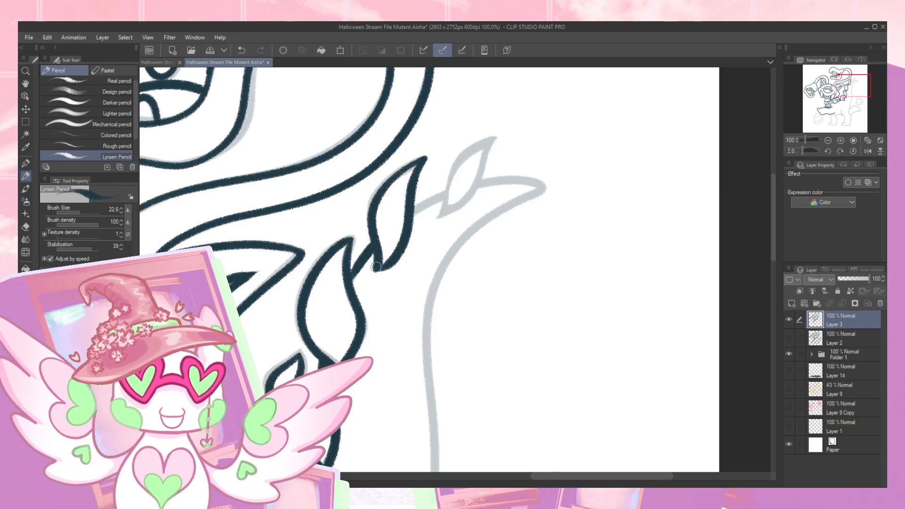
{"action": "left_click_drag", "start_coordinate": [418, 208], "coordinate": [456, 177]}
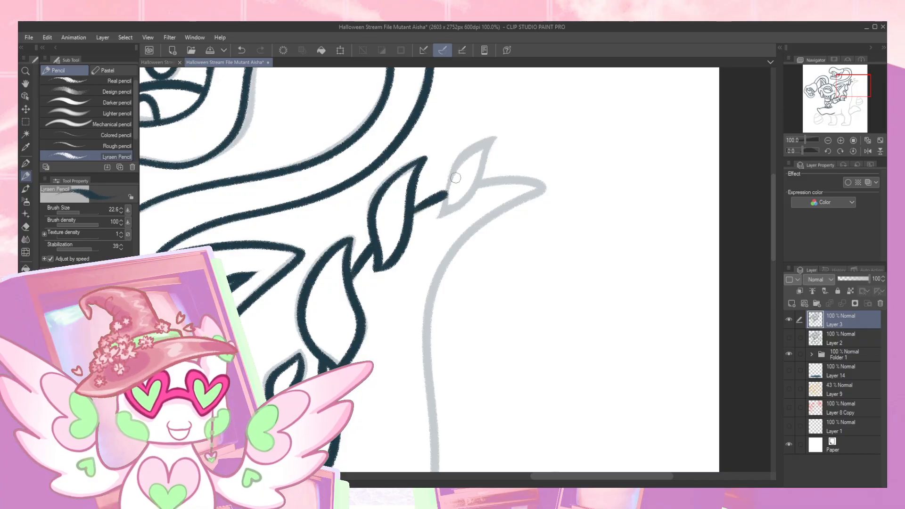
{"action": "mouse_move", "coordinate": [495, 137]}
{"action": "left_mouse_down"}
{"action": "mouse_move", "coordinate": [455, 165]}
{"action": "mouse_move", "coordinate": [434, 219]}
{"action": "mouse_move", "coordinate": [474, 181]}
{"action": "mouse_move", "coordinate": [499, 136]}
{"action": "left_mouse_up"}
- Trace the long rear outline from its pointed upper tip down past the rump to the hind foot's heel
{"action": "mouse_move", "coordinate": [477, 181]}
{"action": "left_mouse_down"}
{"action": "mouse_move", "coordinate": [543, 186]}
{"action": "mouse_move", "coordinate": [504, 207]}
{"action": "mouse_move", "coordinate": [447, 266]}
{"action": "mouse_move", "coordinate": [427, 326]}
{"action": "mouse_move", "coordinate": [439, 470]}
{"action": "left_mouse_up"}
{"action": "mouse_move", "coordinate": [462, 376]}
{"action": "left_mouse_down"}
{"action": "mouse_move", "coordinate": [468, 211]}
{"action": "mouse_move", "coordinate": [489, 99]}
{"action": "left_mouse_up"}
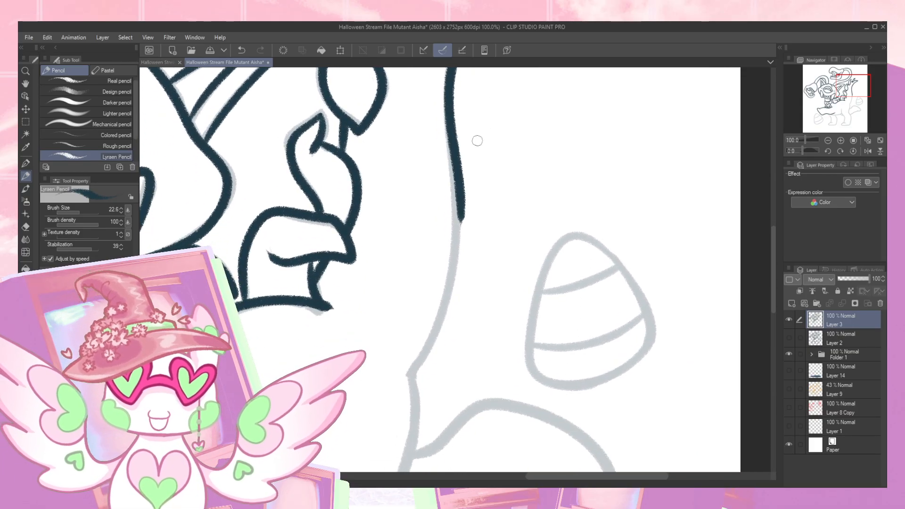
{"action": "mouse_move", "coordinate": [459, 250]}
{"action": "left_mouse_down"}
{"action": "mouse_move", "coordinate": [409, 373]}
{"action": "mouse_move", "coordinate": [448, 307]}
{"action": "mouse_move", "coordinate": [456, 267]}
{"action": "mouse_move", "coordinate": [435, 436]}
{"action": "mouse_move", "coordinate": [443, 446]}
{"action": "left_mouse_up"}
{"action": "left_click_drag", "start_coordinate": [459, 386], "coordinate": [438, 195]}
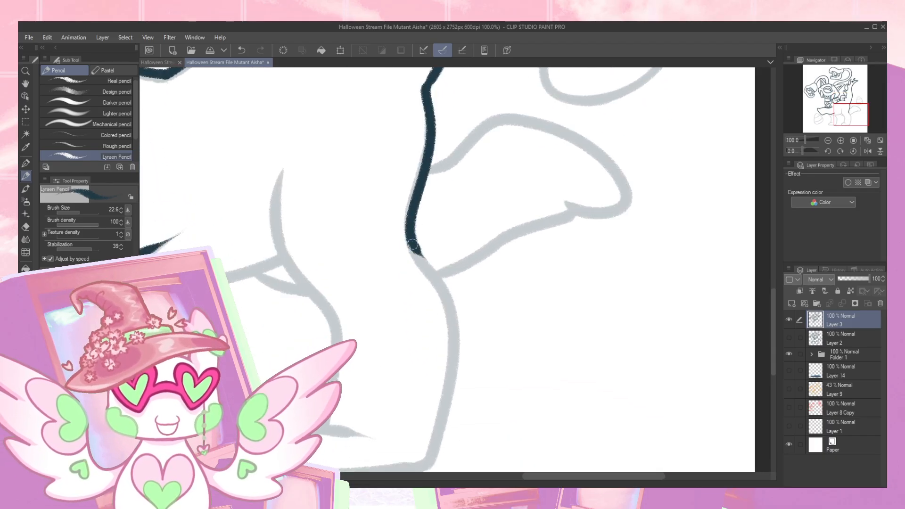
{"action": "mouse_move", "coordinate": [423, 262]}
{"action": "left_mouse_down"}
{"action": "mouse_move", "coordinate": [454, 340]}
{"action": "mouse_move", "coordinate": [426, 461]}
{"action": "left_mouse_up"}
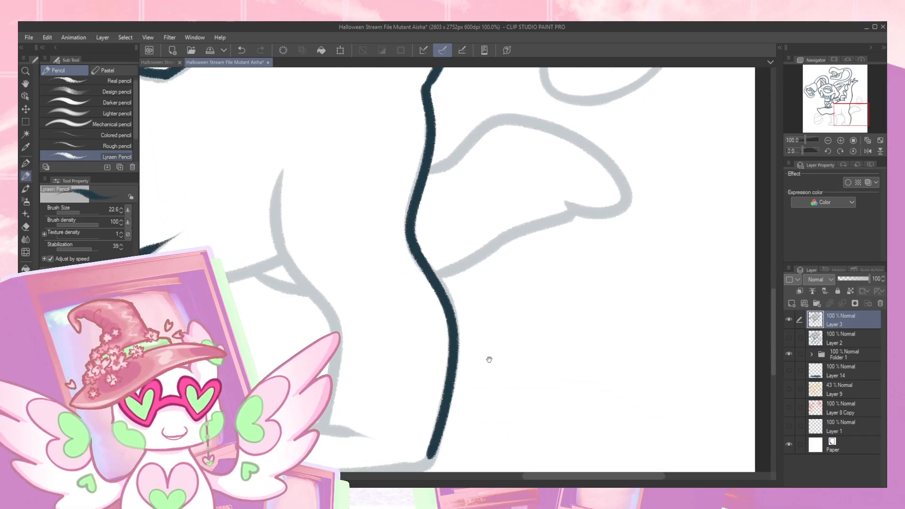
- Trace the hind foot, the front edge of the hind leg and the belly line, redrawing poor strokes
{"action": "left_click_drag", "start_coordinate": [363, 420], "coordinate": [438, 349]}
{"action": "mouse_move", "coordinate": [389, 361]}
{"action": "left_mouse_down"}
{"action": "mouse_move", "coordinate": [451, 369]}
{"action": "mouse_move", "coordinate": [389, 361]}
{"action": "mouse_move", "coordinate": [360, 394]}
{"action": "mouse_move", "coordinate": [474, 409]}
{"action": "mouse_move", "coordinate": [510, 372]}
{"action": "mouse_move", "coordinate": [502, 343]}
{"action": "mouse_move", "coordinate": [450, 371]}
{"action": "left_mouse_up"}
{"action": "key", "text": "ctrl+z"}
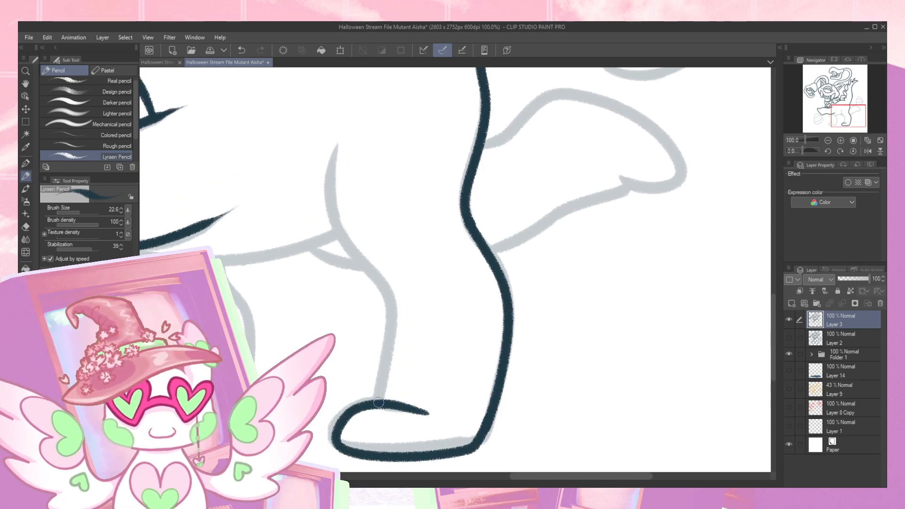
{"action": "mouse_move", "coordinate": [383, 369]}
{"action": "left_mouse_down"}
{"action": "mouse_move", "coordinate": [388, 291]}
{"action": "mouse_move", "coordinate": [340, 241]}
{"action": "mouse_move", "coordinate": [342, 140]}
{"action": "mouse_move", "coordinate": [342, 235]}
{"action": "mouse_move", "coordinate": [386, 293]}
{"action": "mouse_move", "coordinate": [373, 403]}
{"action": "left_mouse_up"}
{"action": "key", "text": "ctrl+z"}
{"action": "mouse_move", "coordinate": [335, 361]}
{"action": "left_mouse_down"}
{"action": "mouse_move", "coordinate": [392, 322]}
{"action": "mouse_move", "coordinate": [469, 290]}
{"action": "mouse_move", "coordinate": [511, 327]}
{"action": "left_mouse_up"}
{"action": "mouse_move", "coordinate": [317, 235]}
{"action": "left_mouse_down"}
{"action": "mouse_move", "coordinate": [362, 244]}
{"action": "mouse_move", "coordinate": [533, 213]}
{"action": "left_mouse_up"}
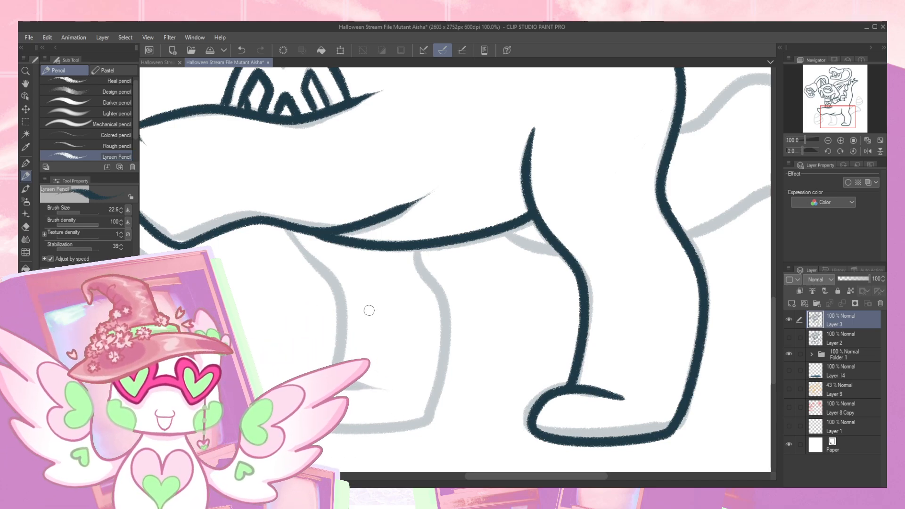
- Trace the front leg with its foot, and the short fold under the belly beside the hind leg
{"action": "mouse_move", "coordinate": [286, 230]}
{"action": "left_mouse_down"}
{"action": "mouse_move", "coordinate": [315, 264]}
{"action": "mouse_move", "coordinate": [341, 335]}
{"action": "left_mouse_up"}
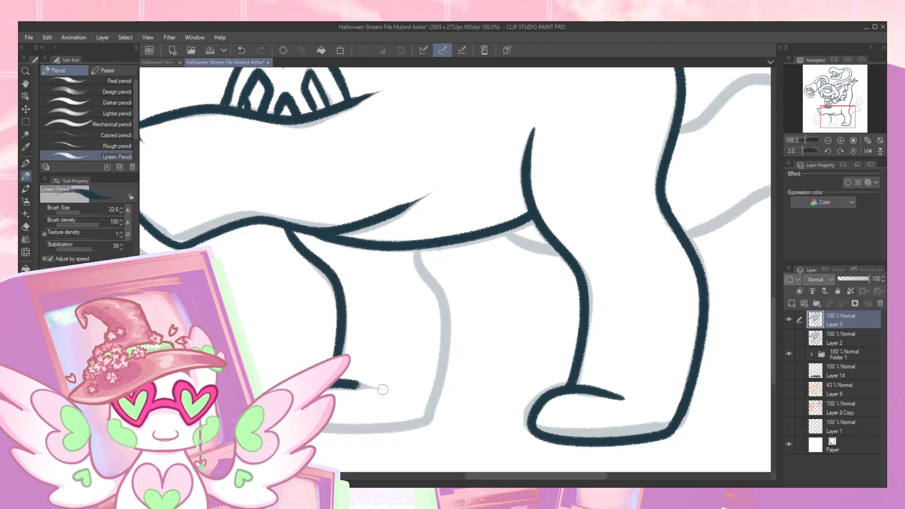
{"action": "mouse_move", "coordinate": [399, 427]}
{"action": "left_mouse_down"}
{"action": "mouse_move", "coordinate": [440, 382]}
{"action": "mouse_move", "coordinate": [449, 298]}
{"action": "mouse_move", "coordinate": [414, 248]}
{"action": "left_mouse_up"}
{"action": "left_click_drag", "start_coordinate": [580, 269], "coordinate": [341, 356]}
{"action": "left_click_drag", "start_coordinate": [266, 320], "coordinate": [339, 341]}
{"action": "key", "text": "ctrl+z"}
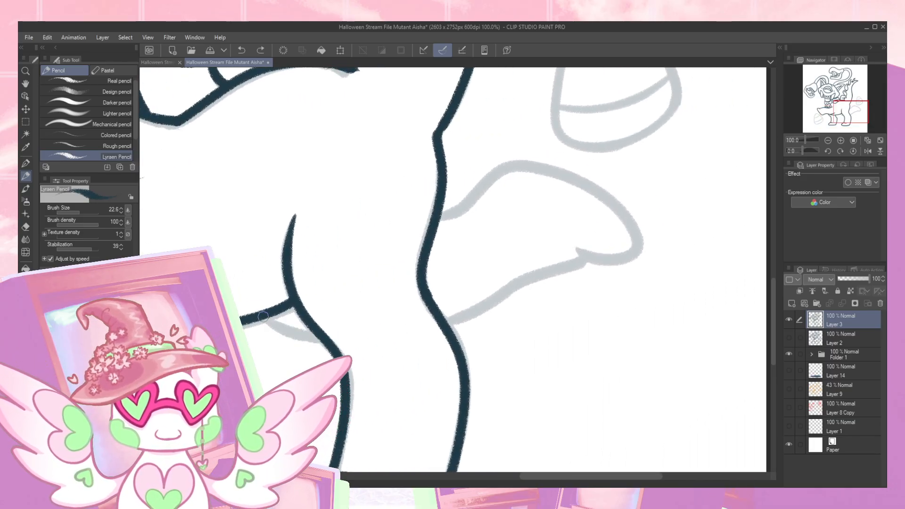
{"action": "left_click_drag", "start_coordinate": [267, 318], "coordinate": [306, 339]}
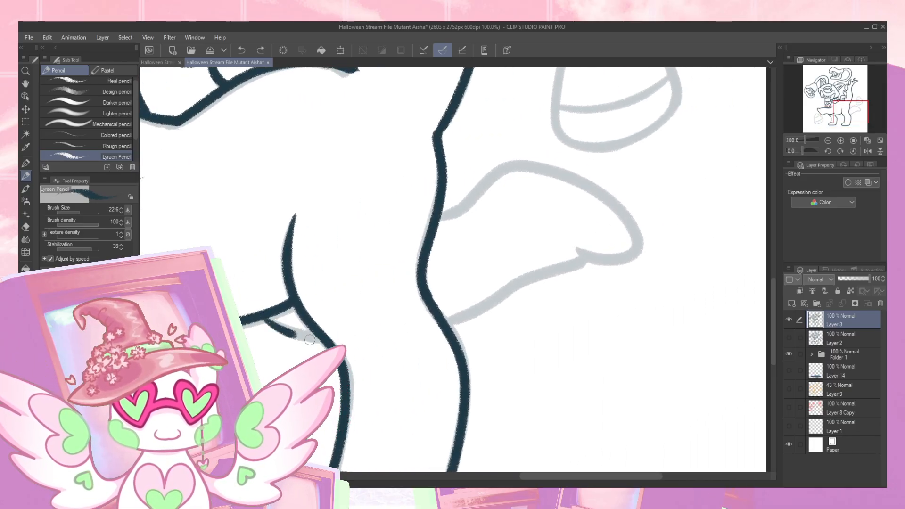
- Trace the rounded tail behind the hind leg, ending its outline with the small notch near the tip
{"action": "left_click_drag", "start_coordinate": [443, 325], "coordinate": [596, 261]}
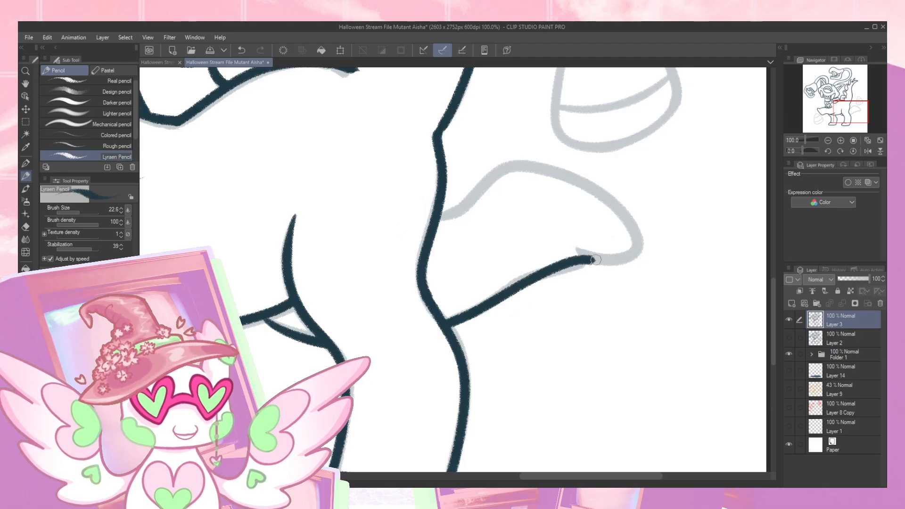
{"action": "mouse_move", "coordinate": [437, 219]}
{"action": "left_mouse_down"}
{"action": "mouse_move", "coordinate": [480, 187]}
{"action": "mouse_move", "coordinate": [593, 194]}
{"action": "mouse_move", "coordinate": [621, 257]}
{"action": "mouse_move", "coordinate": [571, 246]}
{"action": "left_mouse_up"}
{"action": "key", "text": "ctrl+z"}
{"action": "mouse_move", "coordinate": [445, 221]}
{"action": "left_mouse_down"}
{"action": "mouse_move", "coordinate": [462, 194]}
{"action": "mouse_move", "coordinate": [534, 164]}
{"action": "mouse_move", "coordinate": [625, 227]}
{"action": "mouse_move", "coordinate": [593, 262]}
{"action": "mouse_move", "coordinate": [568, 248]}
{"action": "left_mouse_up"}
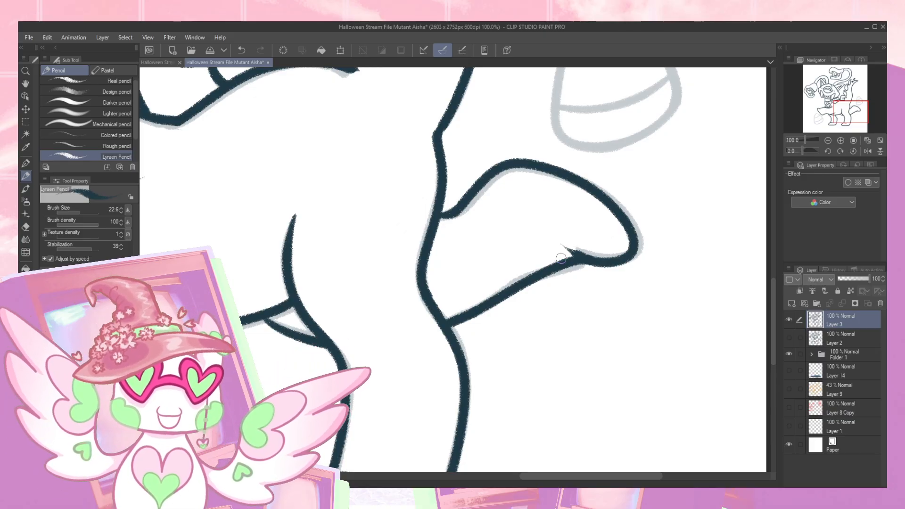
- Trace the candy corn below the front of the body, with its outline and two curved stripes
{"action": "left_click_drag", "start_coordinate": [414, 327], "coordinate": [582, 247]}
{"action": "mouse_move", "coordinate": [415, 325]}
{"action": "left_mouse_down"}
{"action": "mouse_move", "coordinate": [503, 297]}
{"action": "mouse_move", "coordinate": [624, 287]}
{"action": "left_mouse_up"}
{"action": "left_click_drag", "start_coordinate": [455, 312], "coordinate": [418, 395]}
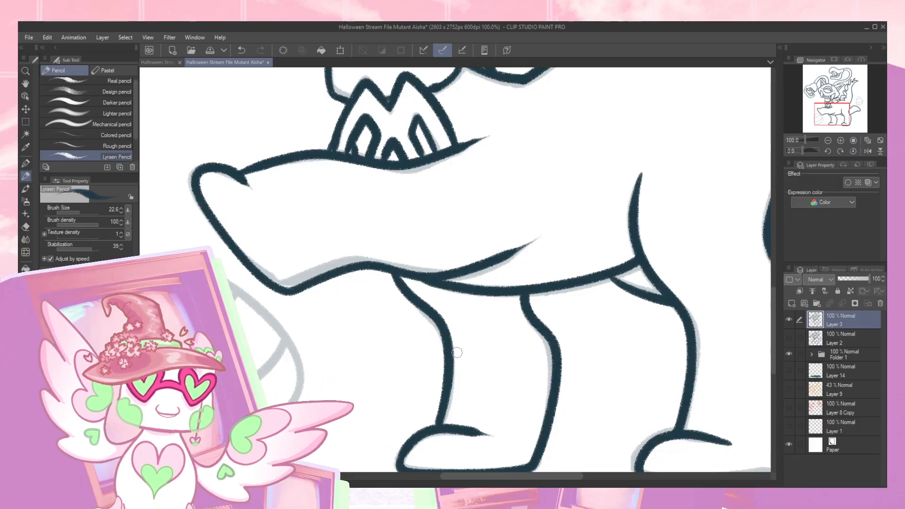
{"action": "left_click_drag", "start_coordinate": [456, 266], "coordinate": [358, 421]}
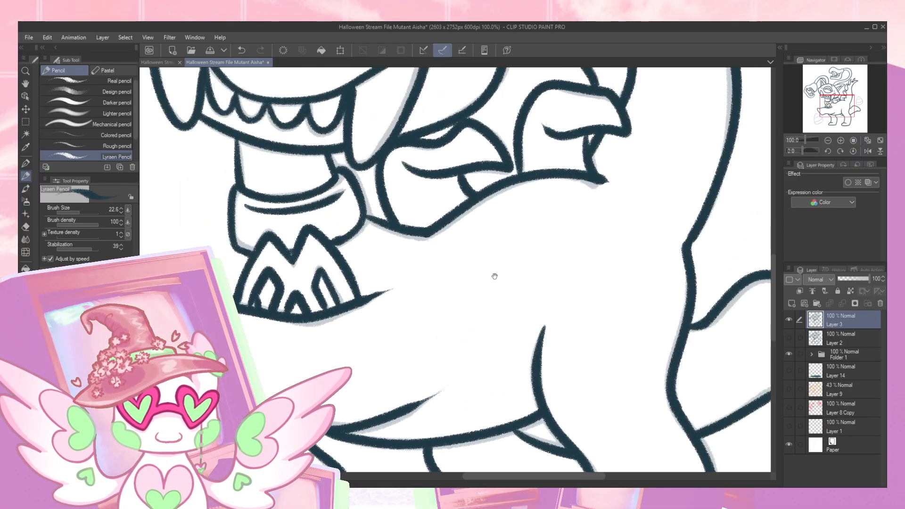
{"action": "left_click_drag", "start_coordinate": [497, 273], "coordinate": [339, 405]}
{"action": "left_click_drag", "start_coordinate": [501, 202], "coordinate": [422, 410]}
{"action": "mouse_move", "coordinate": [201, 452]}
{"action": "left_mouse_down"}
{"action": "mouse_move", "coordinate": [441, 406]}
{"action": "mouse_move", "coordinate": [540, 209]}
{"action": "left_mouse_up"}
{"action": "left_click_drag", "start_coordinate": [293, 464], "coordinate": [434, 162]}
{"action": "mouse_move", "coordinate": [371, 224]}
{"action": "left_mouse_down"}
{"action": "mouse_move", "coordinate": [355, 214]}
{"action": "mouse_move", "coordinate": [312, 223]}
{"action": "mouse_move", "coordinate": [290, 295]}
{"action": "mouse_move", "coordinate": [353, 403]}
{"action": "mouse_move", "coordinate": [431, 367]}
{"action": "mouse_move", "coordinate": [447, 303]}
{"action": "mouse_move", "coordinate": [406, 251]}
{"action": "mouse_move", "coordinate": [375, 229]}
{"action": "left_mouse_up"}
{"action": "mouse_move", "coordinate": [294, 289]}
{"action": "left_mouse_down"}
{"action": "mouse_move", "coordinate": [377, 254]}
{"action": "mouse_move", "coordinate": [392, 237]}
{"action": "left_mouse_up"}
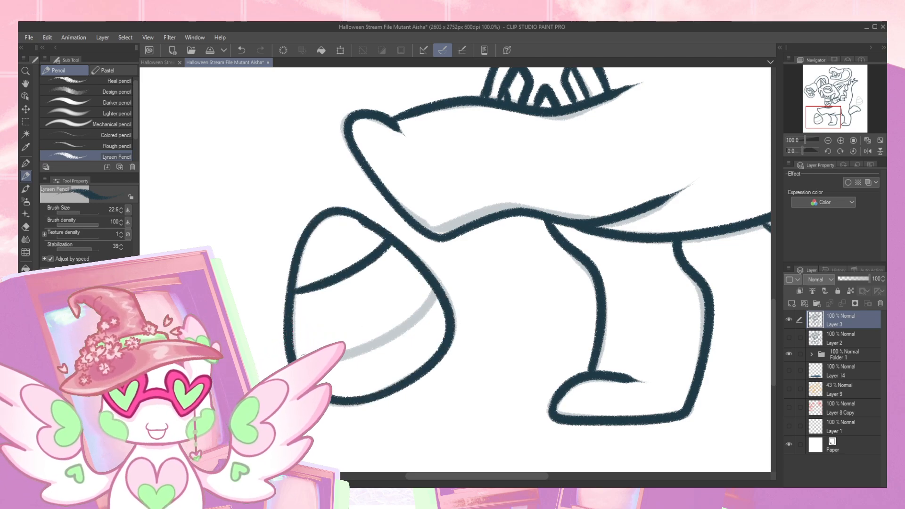
{"action": "mouse_move", "coordinate": [362, 352]}
{"action": "left_mouse_down"}
{"action": "mouse_move", "coordinate": [428, 304]}
{"action": "mouse_move", "coordinate": [436, 284]}
{"action": "left_mouse_up"}
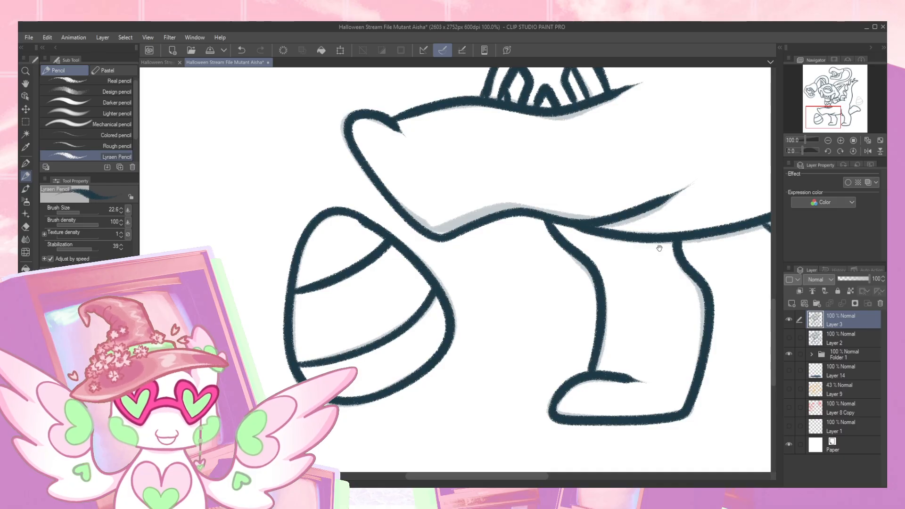
- Trace the second candy corn above the tail, with its outline and two curved stripes
{"action": "left_click_drag", "start_coordinate": [665, 249], "coordinate": [333, 239]}
{"action": "left_click_drag", "start_coordinate": [591, 261], "coordinate": [281, 293]}
{"action": "mouse_move", "coordinate": [448, 273]}
{"action": "left_mouse_down"}
{"action": "mouse_move", "coordinate": [424, 418]}
{"action": "mouse_move", "coordinate": [429, 443]}
{"action": "left_mouse_up"}
{"action": "left_click_drag", "start_coordinate": [470, 277], "coordinate": [430, 376]}
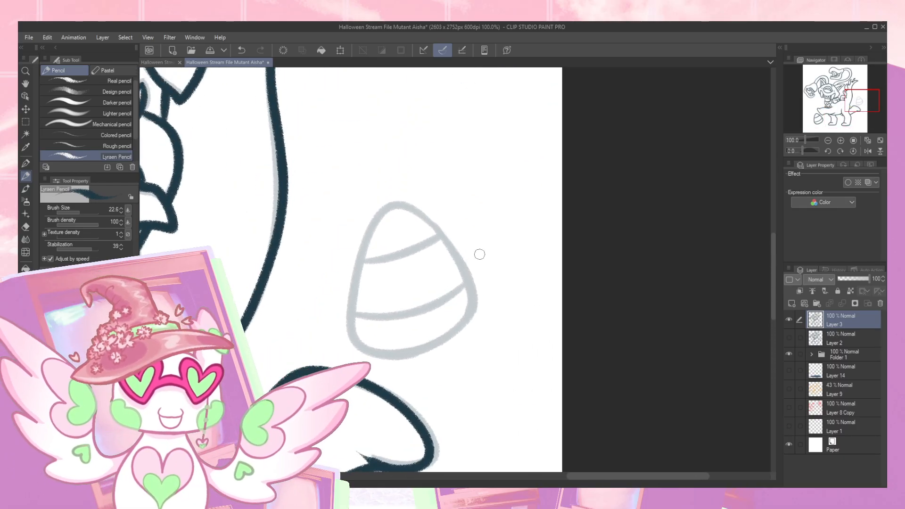
{"action": "mouse_move", "coordinate": [441, 235]}
{"action": "left_mouse_down"}
{"action": "mouse_move", "coordinate": [425, 210]}
{"action": "mouse_move", "coordinate": [361, 258]}
{"action": "mouse_move", "coordinate": [352, 317]}
{"action": "mouse_move", "coordinate": [466, 326]}
{"action": "mouse_move", "coordinate": [458, 249]}
{"action": "mouse_move", "coordinate": [442, 230]}
{"action": "left_mouse_up"}
{"action": "left_click_drag", "start_coordinate": [366, 262], "coordinate": [443, 231]}
{"action": "mouse_move", "coordinate": [358, 313]}
{"action": "left_mouse_down"}
{"action": "mouse_move", "coordinate": [454, 295]}
{"action": "mouse_move", "coordinate": [471, 277]}
{"action": "left_mouse_up"}
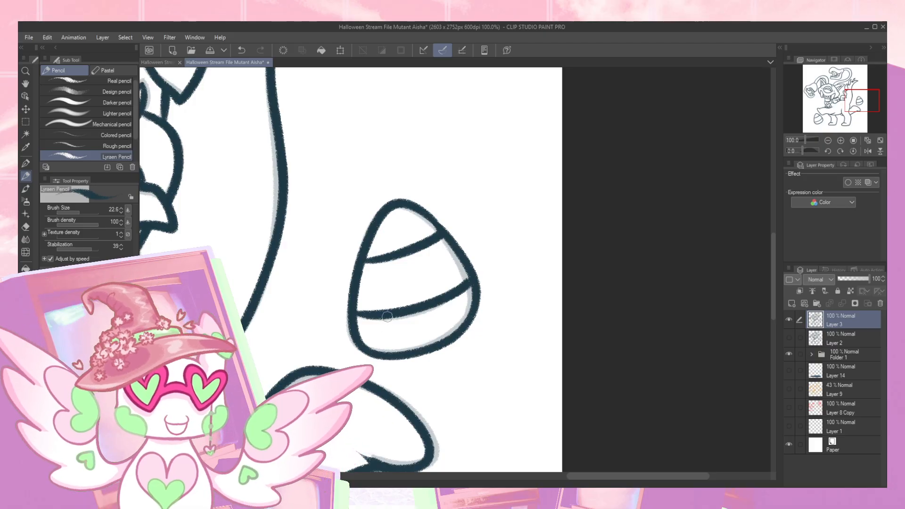
- Review the whole line art with Layer 2 shown, and toggle Layer 14's visibility to check it
{"action": "left_click", "coordinate": [828, 140]}
{"action": "left_click", "coordinate": [828, 141]}
{"action": "left_click", "coordinate": [828, 140]}
{"action": "left_click_drag", "start_coordinate": [837, 122], "coordinate": [817, 121]}
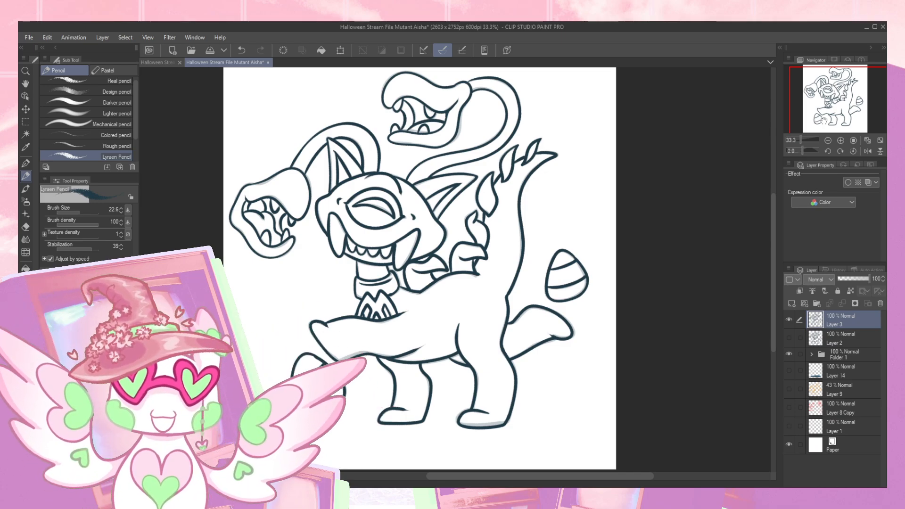
{"action": "left_click_drag", "start_coordinate": [829, 118], "coordinate": [826, 118]}
{"action": "left_click", "coordinate": [789, 337]}
{"action": "left_click", "coordinate": [788, 369]}
{"action": "left_click", "coordinate": [789, 370]}
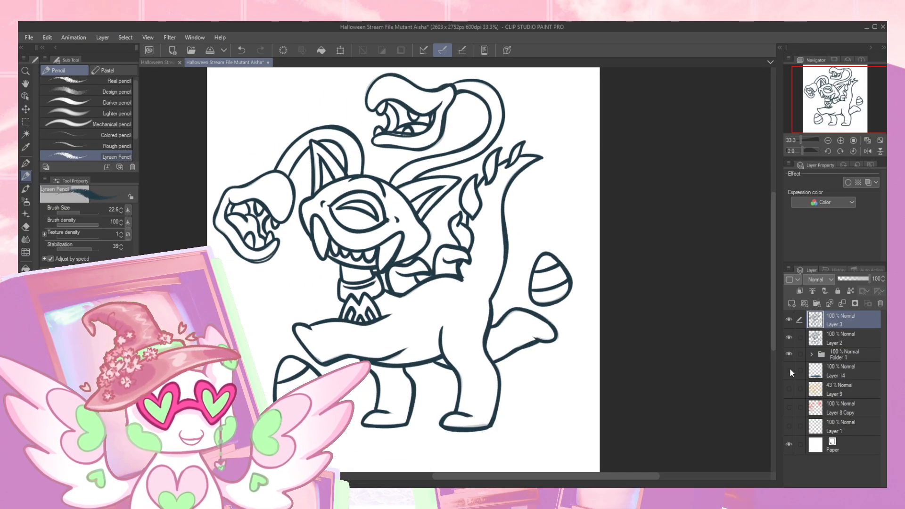
- Expand Folder 1, set Layer 10's opacity to 100%, and hide Layer 2 and Layer 3
{"action": "left_click", "coordinate": [844, 356]}
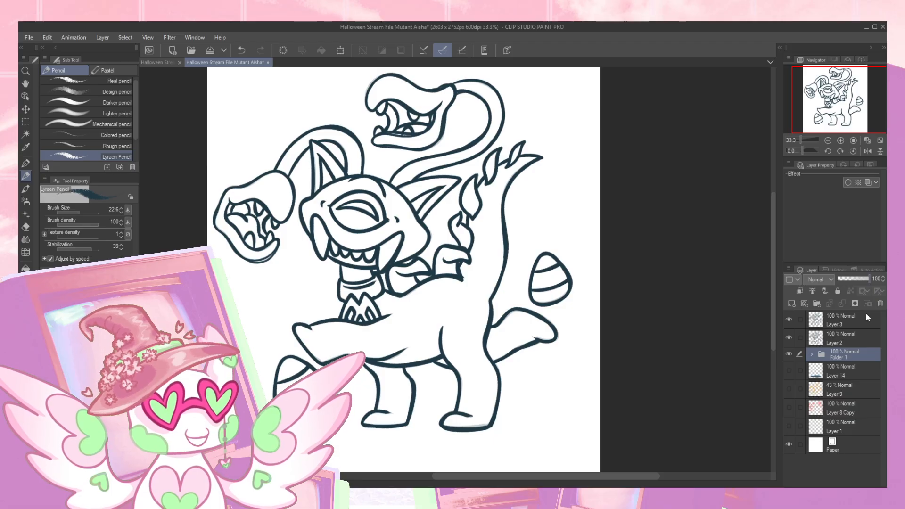
{"action": "left_click", "coordinate": [811, 355]}
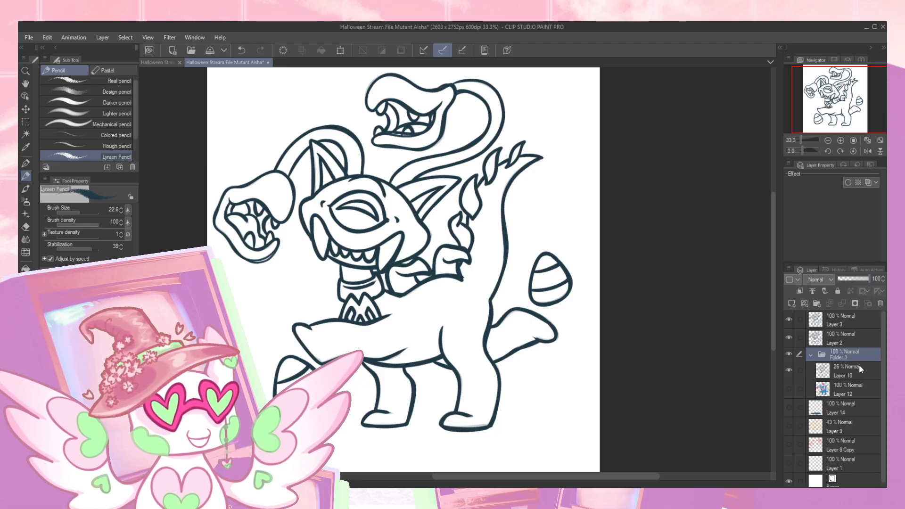
{"action": "left_click", "coordinate": [851, 371]}
{"action": "left_click_drag", "start_coordinate": [861, 282], "coordinate": [871, 279]}
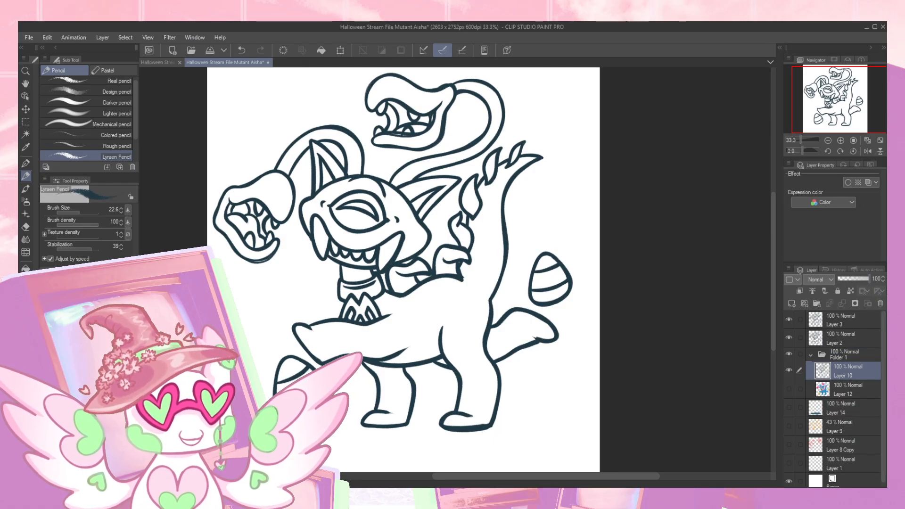
{"action": "left_click", "coordinate": [789, 337]}
{"action": "left_click", "coordinate": [789, 319]}
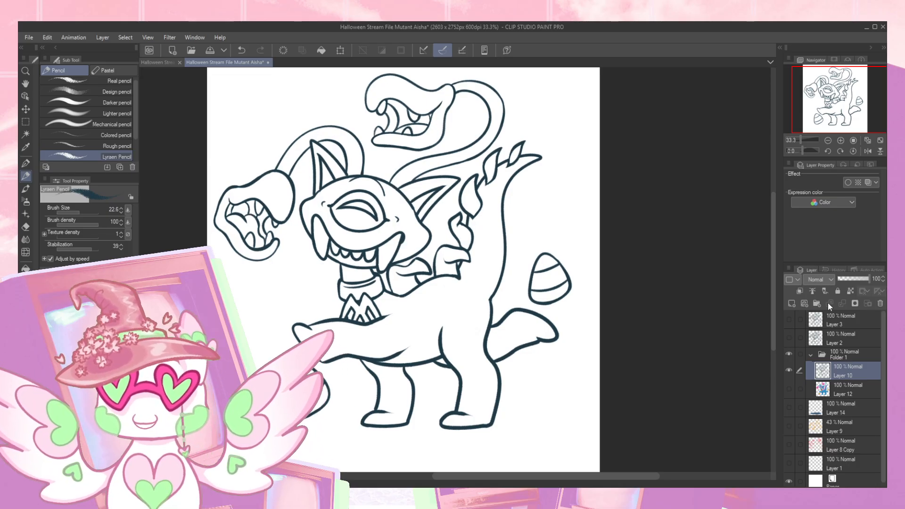
{"action": "left_click", "coordinate": [828, 141]}
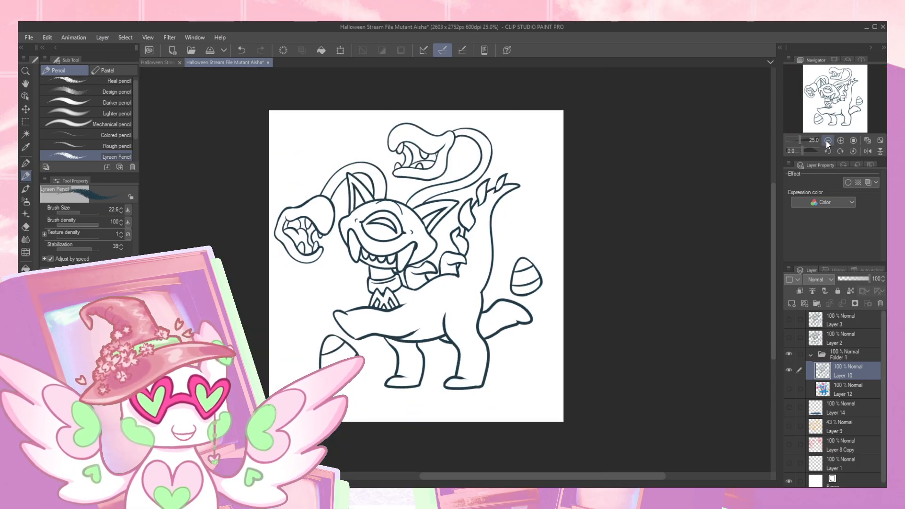
{"action": "left_click_drag", "start_coordinate": [718, 162], "coordinate": [695, 177]}
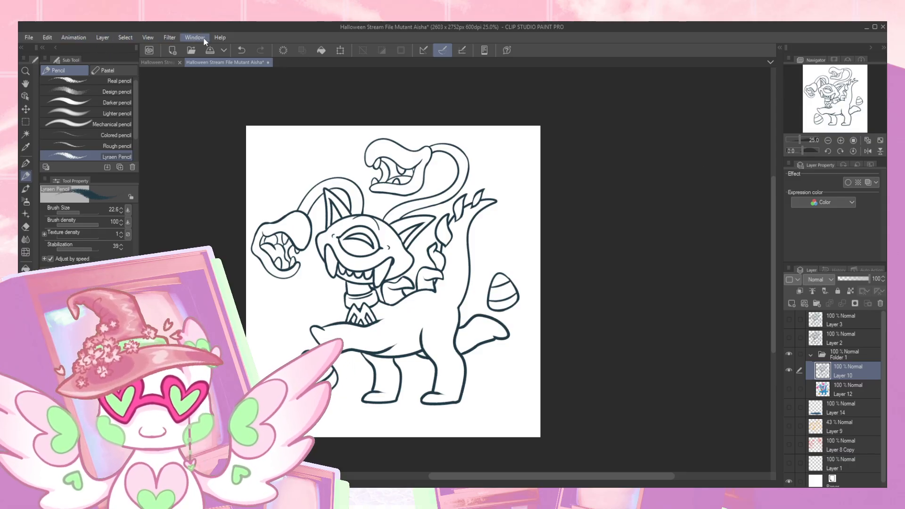
- Show the animation Timeline and reduce its height to leave more room for the canvas
{"action": "left_click", "coordinate": [212, 283]}
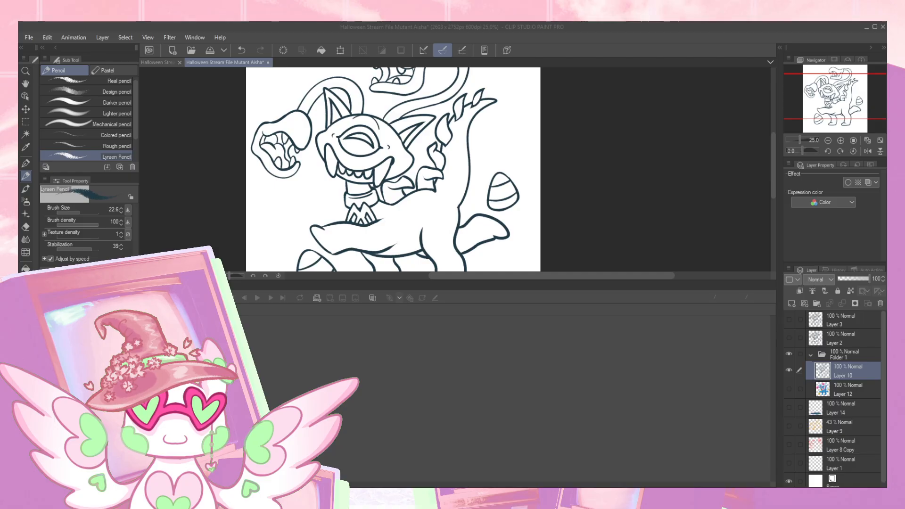
{"action": "left_click", "coordinate": [553, 213]}
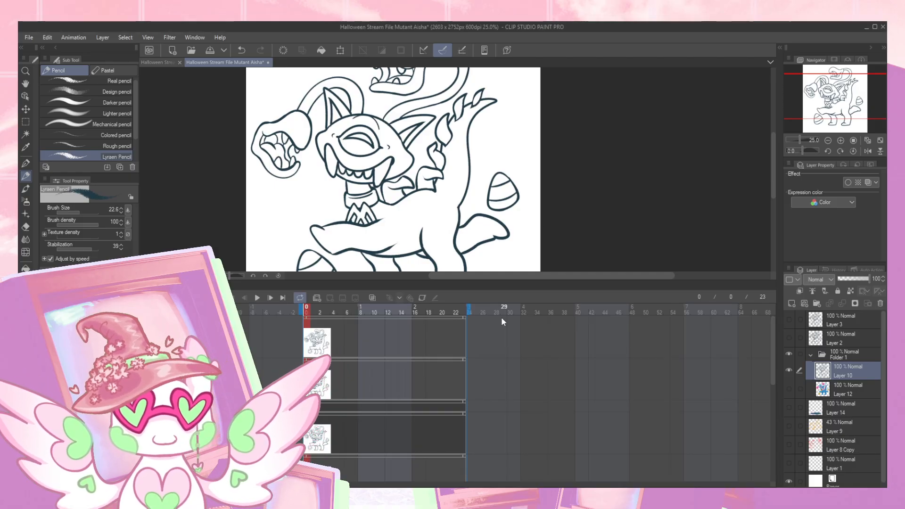
{"action": "scroll", "coordinate": [576, 202], "scroll_direction": "down", "scroll_amount": 3}
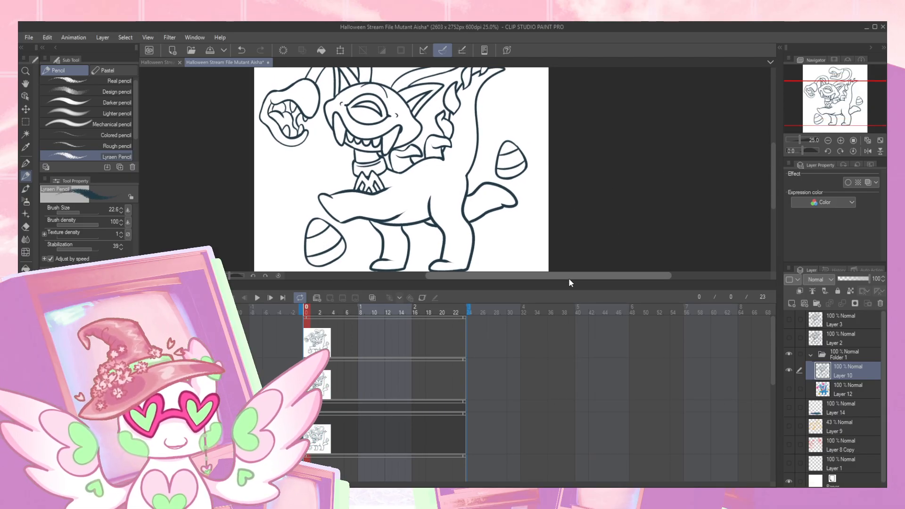
{"action": "left_click_drag", "start_coordinate": [569, 282], "coordinate": [568, 309]}
{"action": "mouse_move", "coordinate": [588, 255]}
{"action": "left_mouse_down"}
{"action": "mouse_move", "coordinate": [592, 239]}
{"action": "mouse_move", "coordinate": [587, 257]}
{"action": "left_mouse_up"}
{"action": "left_click_drag", "start_coordinate": [834, 101], "coordinate": [833, 109]}
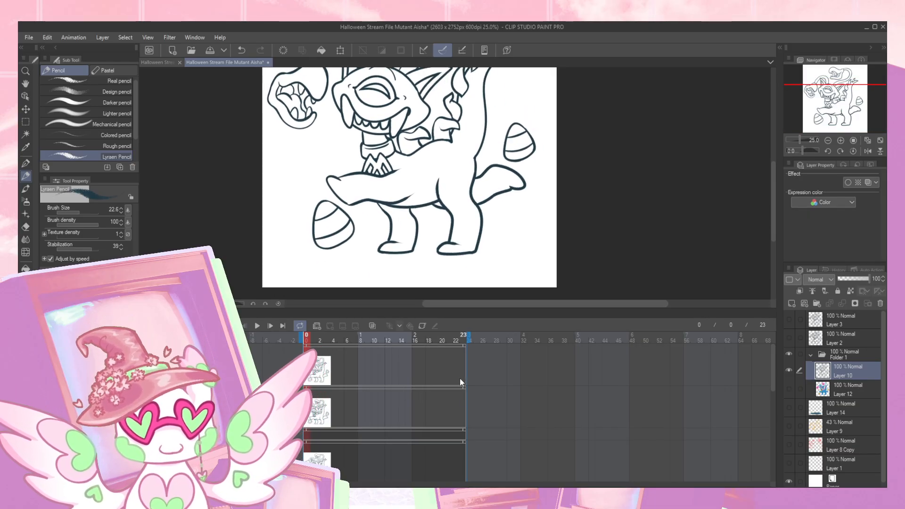
- Shorten the timeline clips of Layer 10 and Layer 2 to the opening frames, and start Layer 3's clip at frame 5
{"action": "left_click", "coordinate": [323, 456]}
{"action": "left_click_drag", "start_coordinate": [324, 457], "coordinate": [313, 457]}
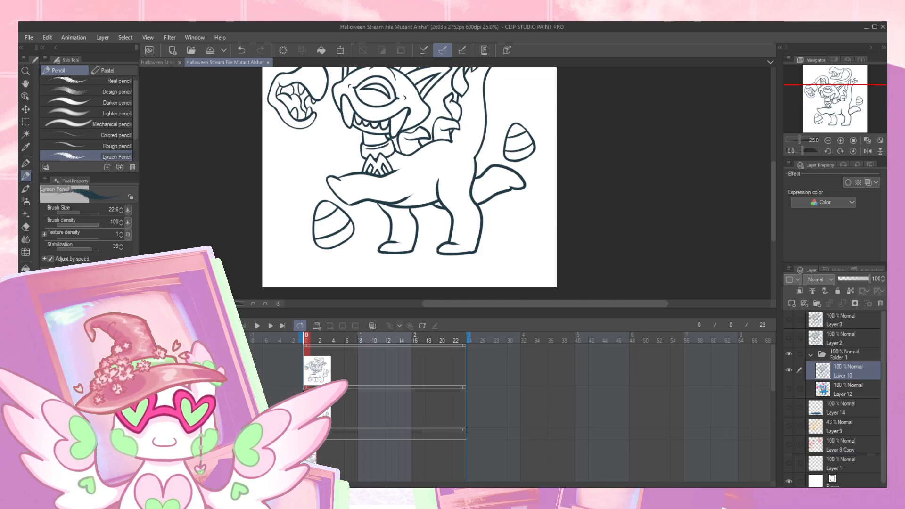
{"action": "left_click", "coordinate": [304, 390]}
{"action": "left_click_drag", "start_coordinate": [464, 389], "coordinate": [341, 397]}
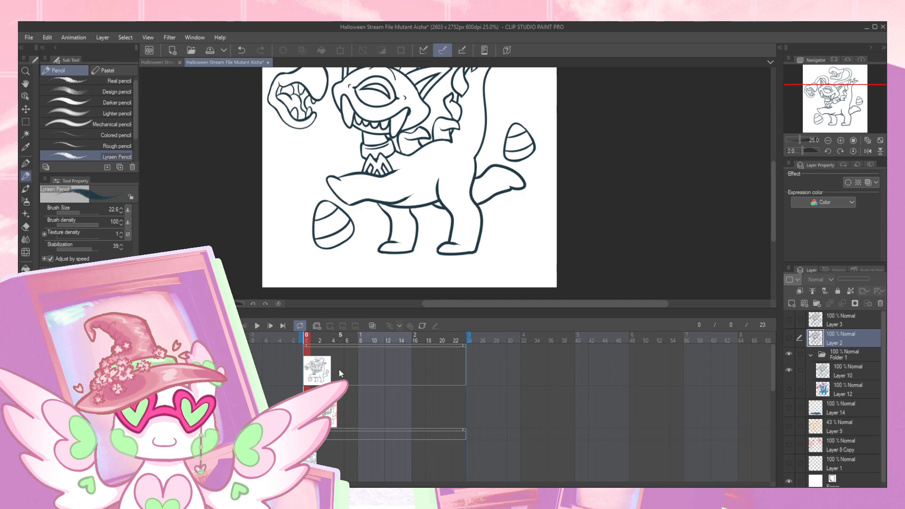
{"action": "left_click", "coordinate": [304, 347]}
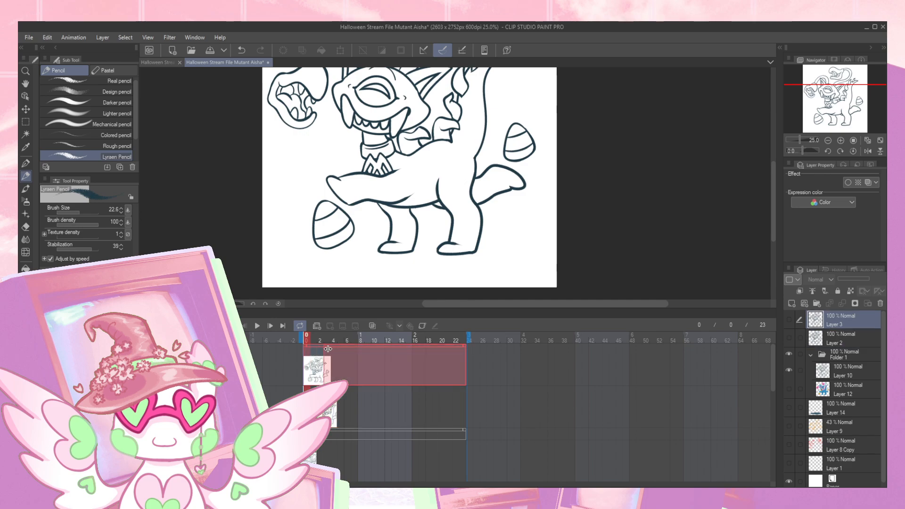
{"action": "left_click_drag", "start_coordinate": [338, 350], "coordinate": [338, 351]}
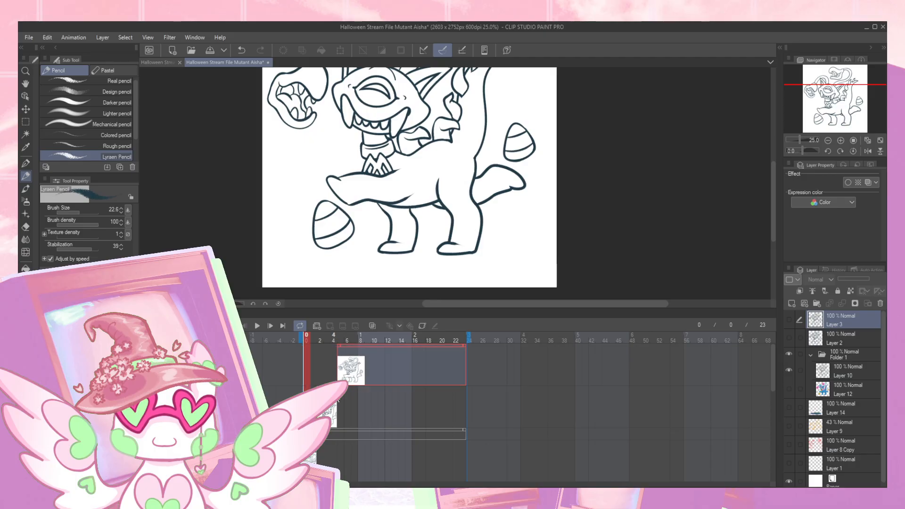
- Adjust the timeline clips so Layer 10 covers frames 0 to 1 and Layer 2 covers frames 2 to 3
{"action": "left_click", "coordinate": [337, 402]}
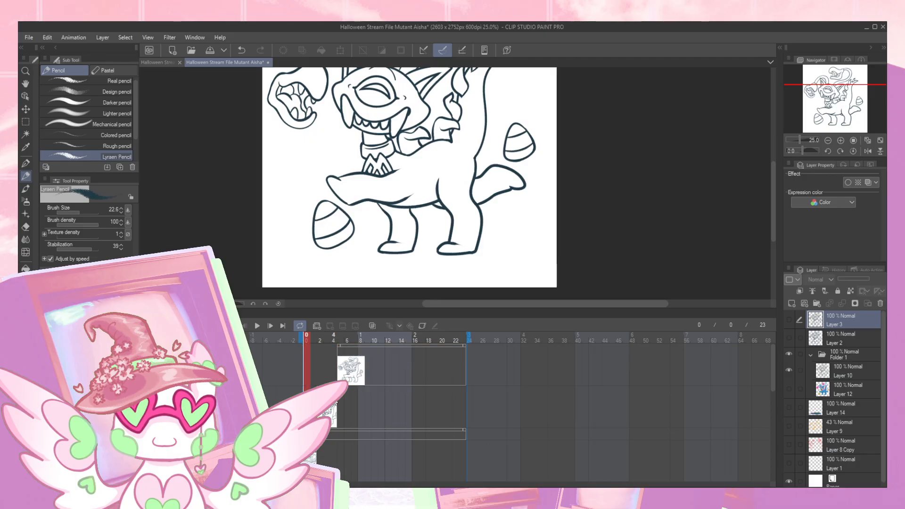
{"action": "left_click", "coordinate": [315, 454]}
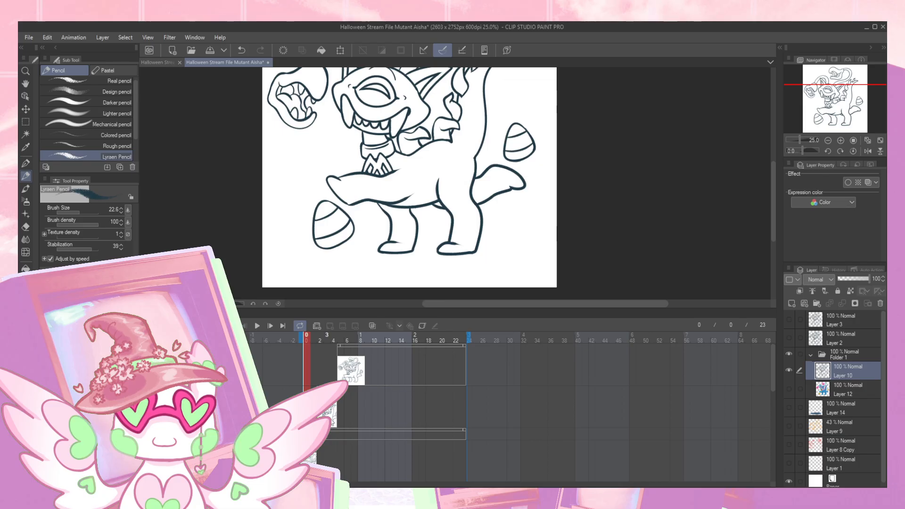
{"action": "left_click", "coordinate": [333, 411]}
{"action": "left_click_drag", "start_coordinate": [332, 412], "coordinate": [337, 412]}
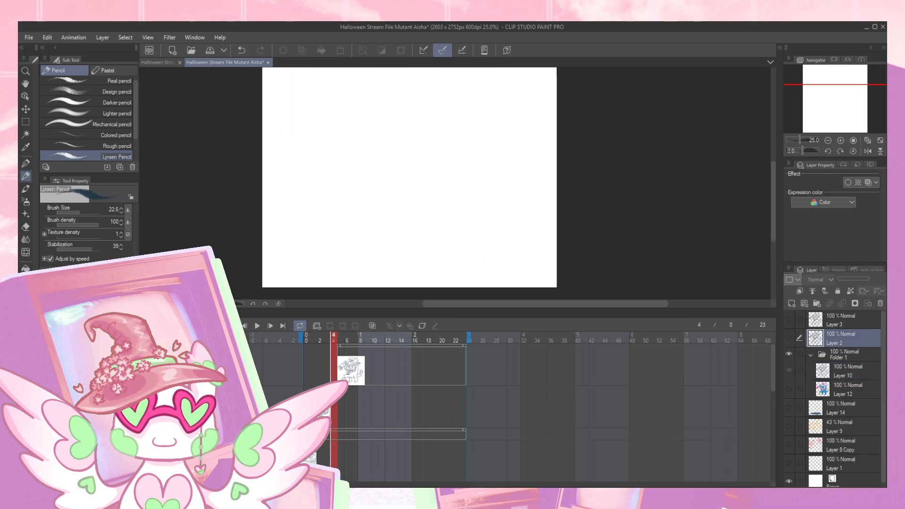
- Set Layer 3's clip to cover frames 4 to 5, and make Layer 3 visible
{"action": "left_click", "coordinate": [337, 357]}
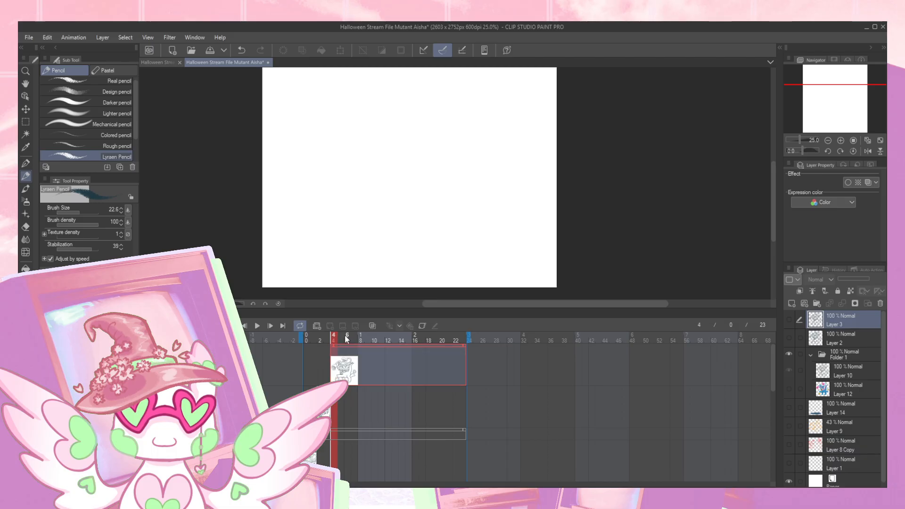
{"action": "left_click_drag", "start_coordinate": [465, 347], "coordinate": [345, 347]}
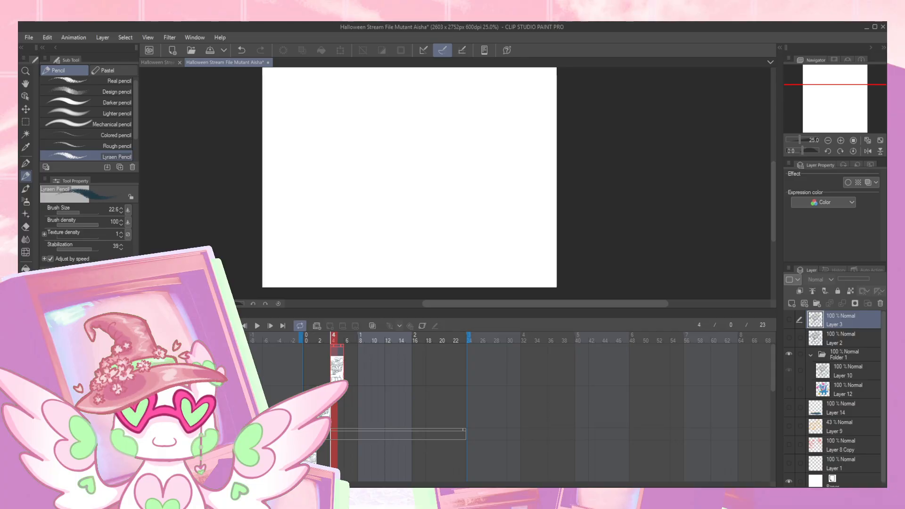
{"action": "left_click", "coordinate": [790, 319]}
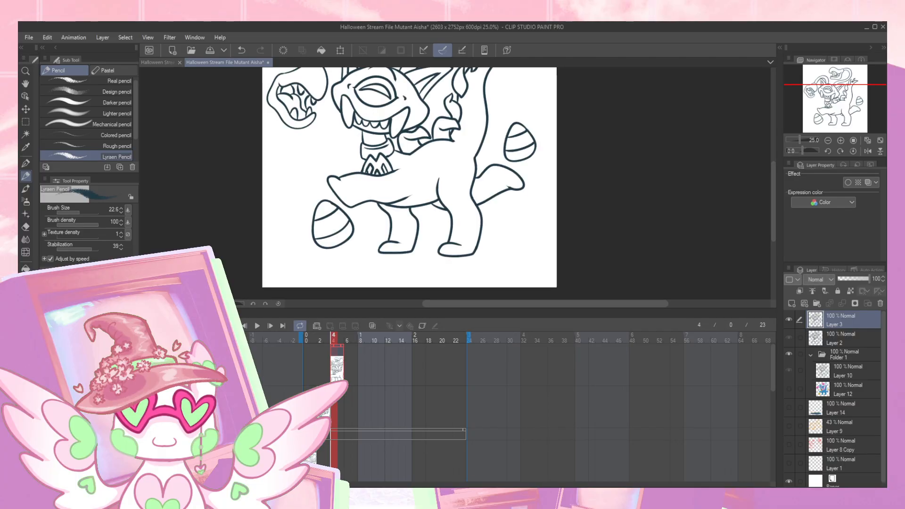
- Return to frame 0, fit the whole drawing in view, and scrub through the frames up to frame 5 to check the line animation
{"action": "left_click", "coordinate": [321, 378]}
{"action": "left_click", "coordinate": [314, 401]}
{"action": "left_click", "coordinate": [307, 351]}
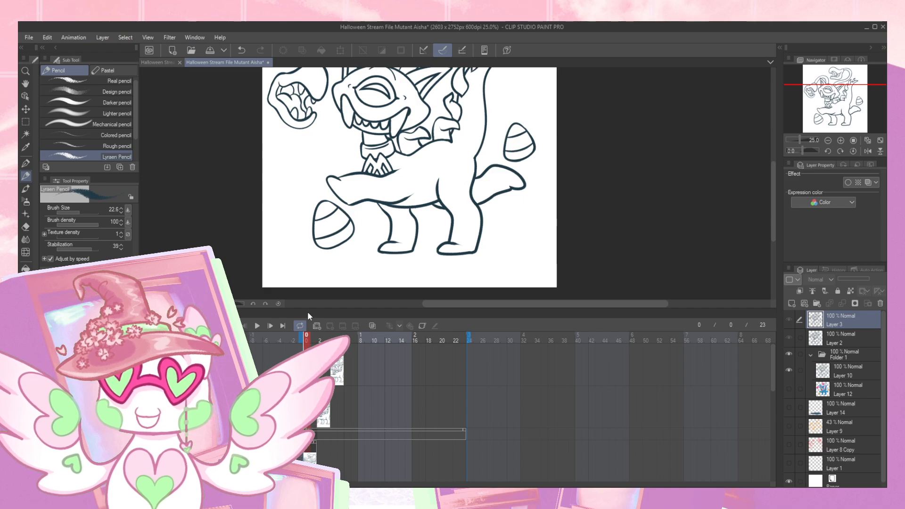
{"action": "left_click_drag", "start_coordinate": [835, 118], "coordinate": [836, 108]}
{"action": "left_click", "coordinate": [828, 140]}
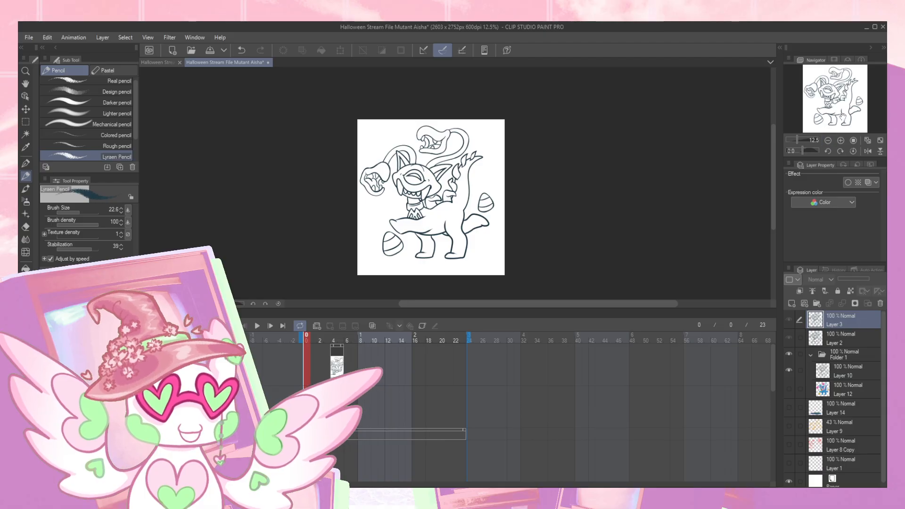
{"action": "left_click", "coordinate": [548, 181]}
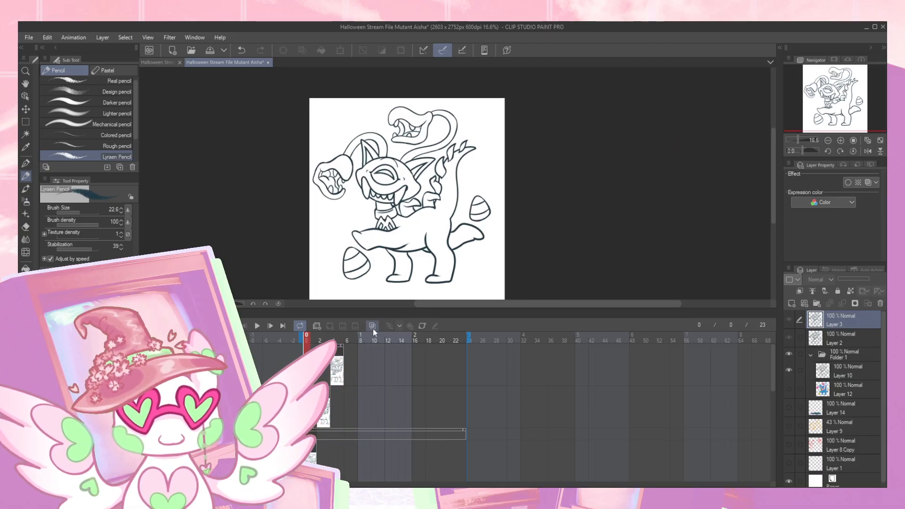
{"action": "left_click", "coordinate": [448, 339]}
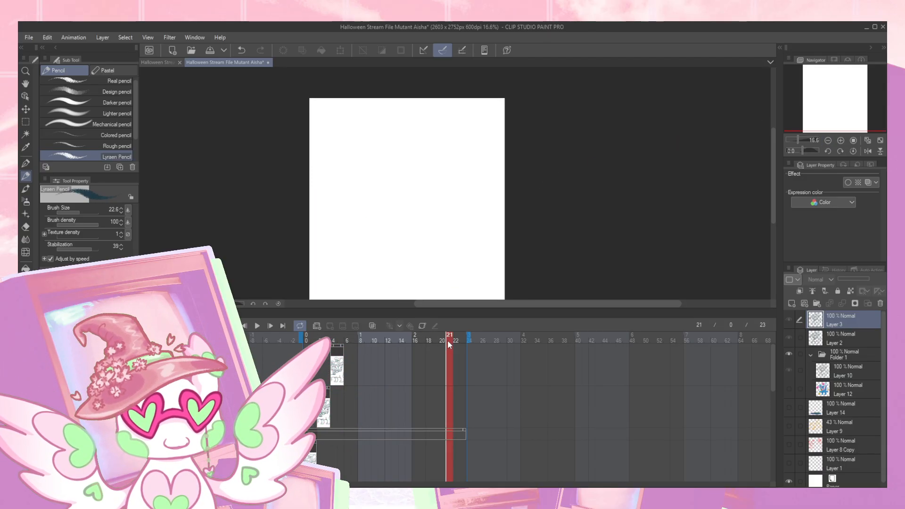
{"action": "left_click", "coordinate": [313, 341]}
{"action": "mouse_move", "coordinate": [321, 343]}
{"action": "left_mouse_down"}
{"action": "mouse_move", "coordinate": [353, 341]}
{"action": "mouse_move", "coordinate": [337, 336]}
{"action": "left_mouse_up"}
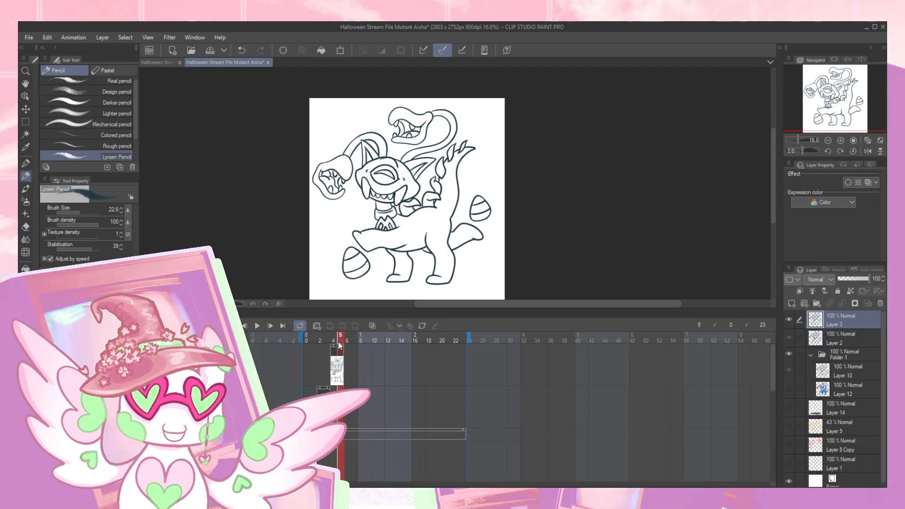
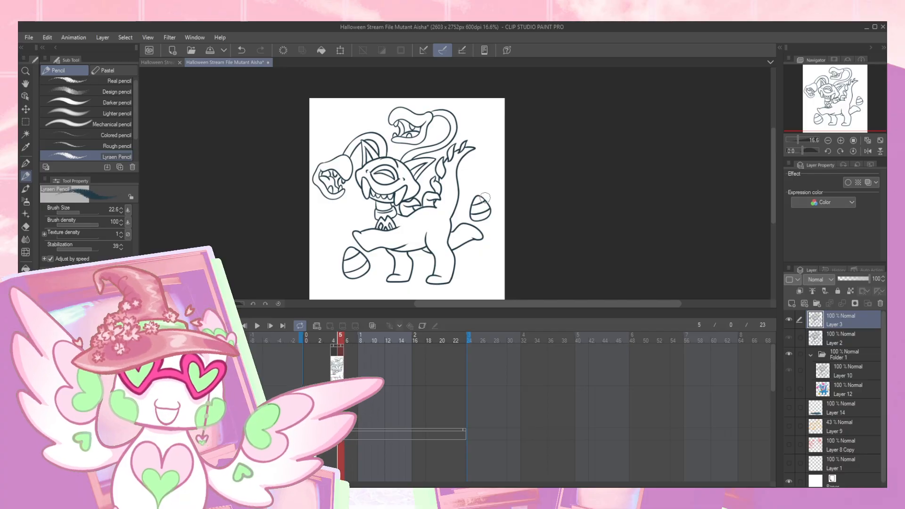
- Play the animation once from frame 0, and shorten the timeline's playback range to end at frame 5
{"action": "left_click", "coordinate": [309, 343]}
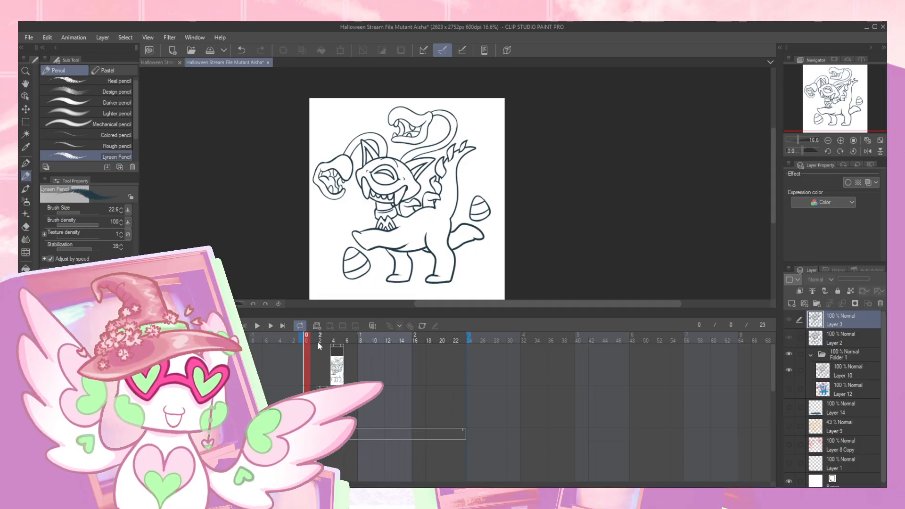
{"action": "left_click", "coordinate": [257, 326]}
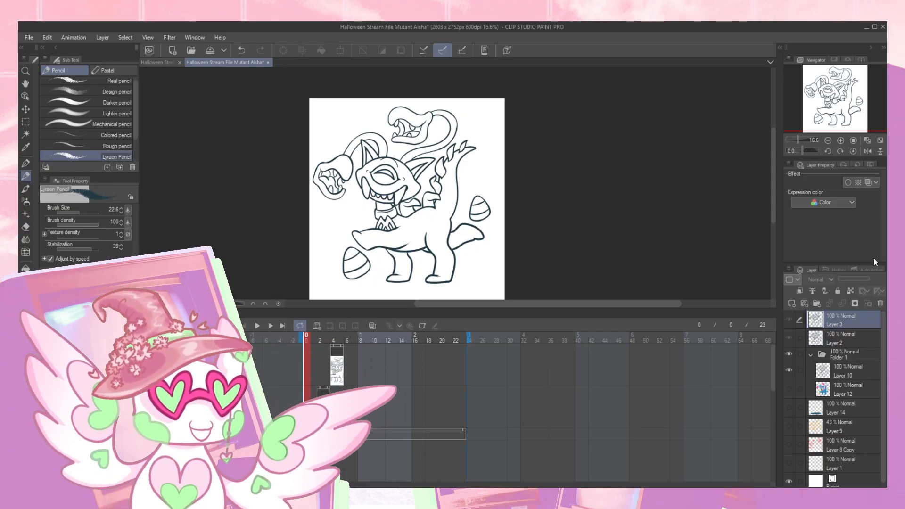
{"action": "left_click", "coordinate": [258, 326]}
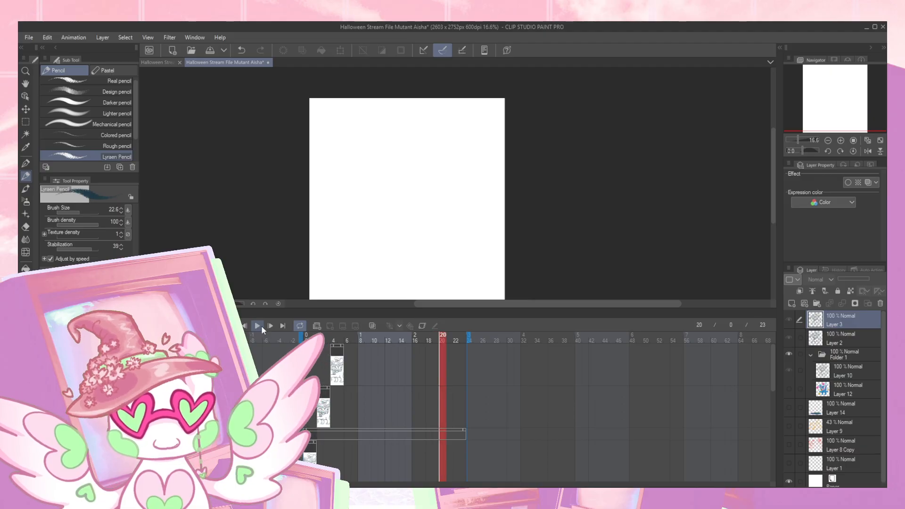
{"action": "left_click_drag", "start_coordinate": [355, 366], "coordinate": [346, 368]}
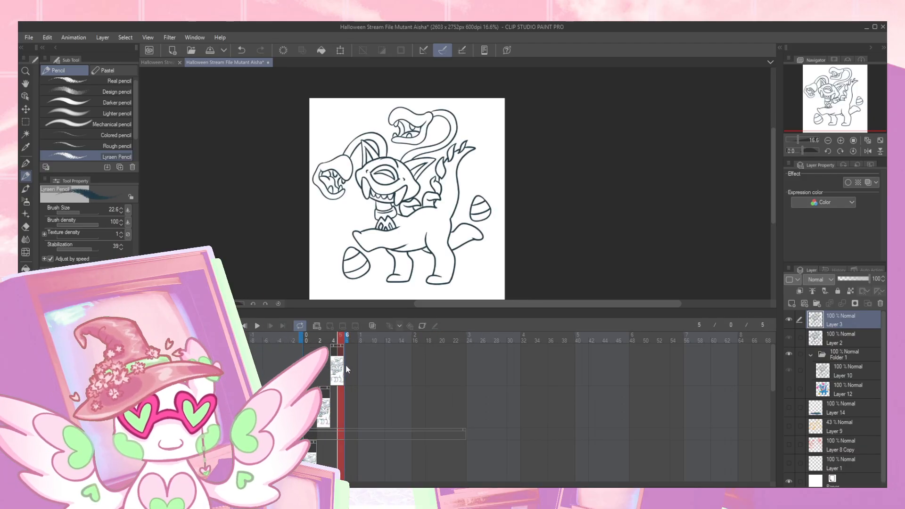
- Replay the shortened loop from frame 0 to check the line movement
{"action": "left_click", "coordinate": [313, 339]}
{"action": "left_click", "coordinate": [257, 326]}
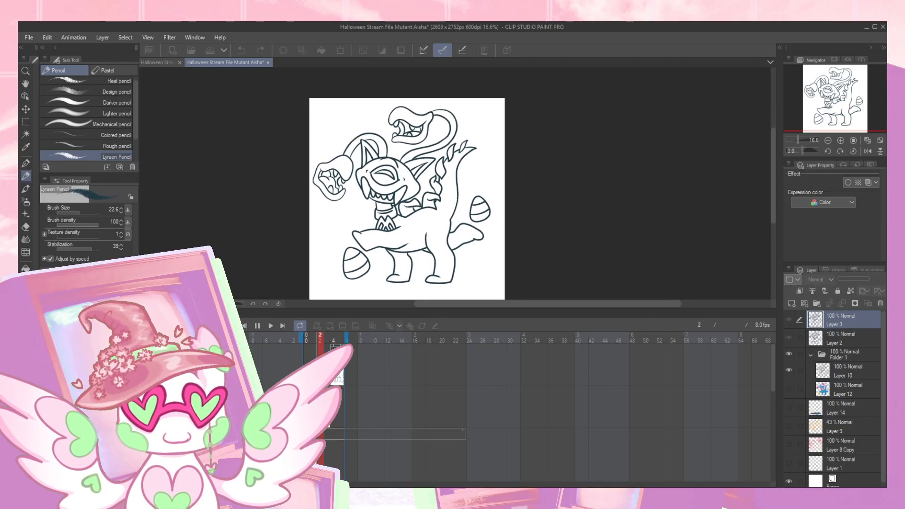
{"action": "left_click", "coordinate": [257, 326]}
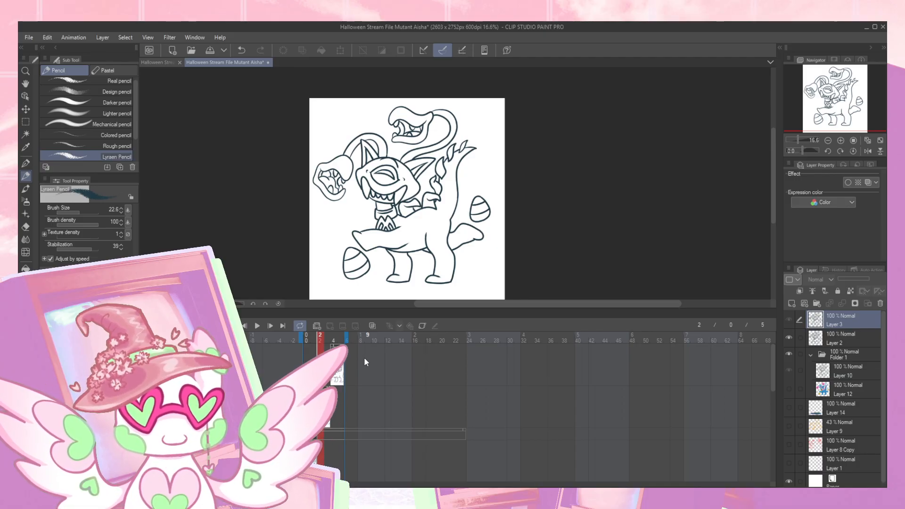
{"action": "left_click", "coordinate": [307, 339]}
{"action": "left_click", "coordinate": [257, 326]}
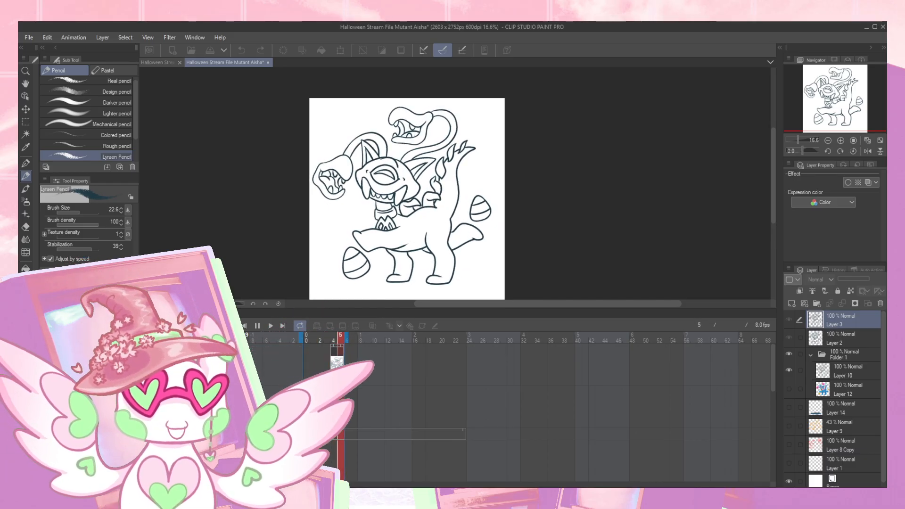
- Watch the looping animation enlarged to 33.3% with the timeline collapsed, and return to the timeline
{"action": "left_click", "coordinate": [144, 313]}
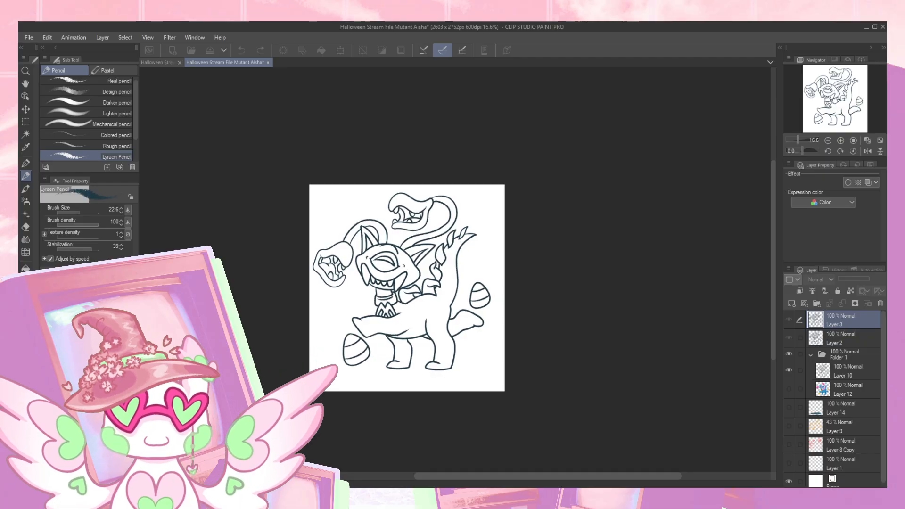
{"action": "left_click", "coordinate": [841, 141]}
{"action": "left_click", "coordinate": [841, 141]}
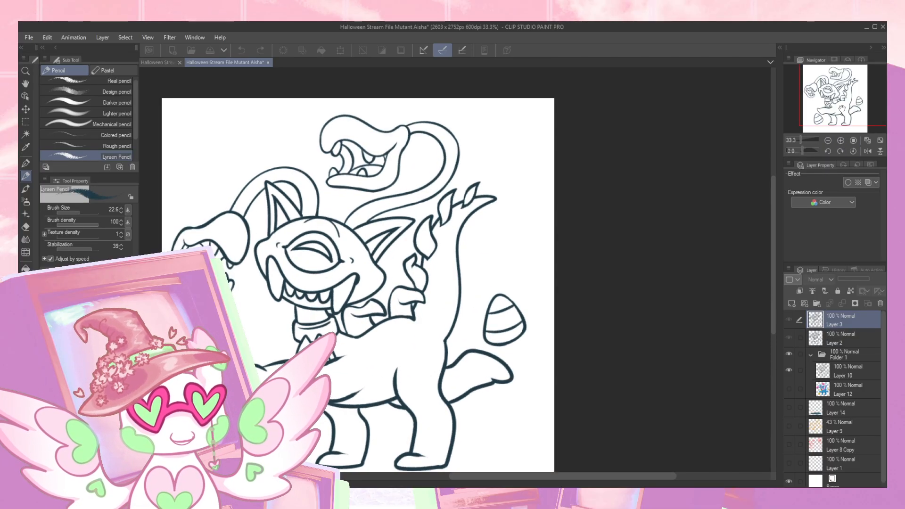
{"action": "left_click_drag", "start_coordinate": [841, 121], "coordinate": [835, 127]}
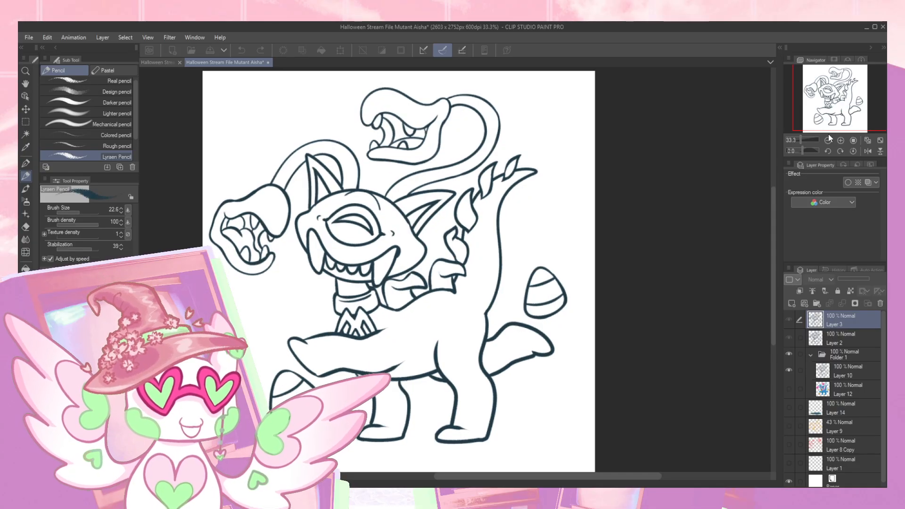
{"action": "left_click", "coordinate": [144, 484]}
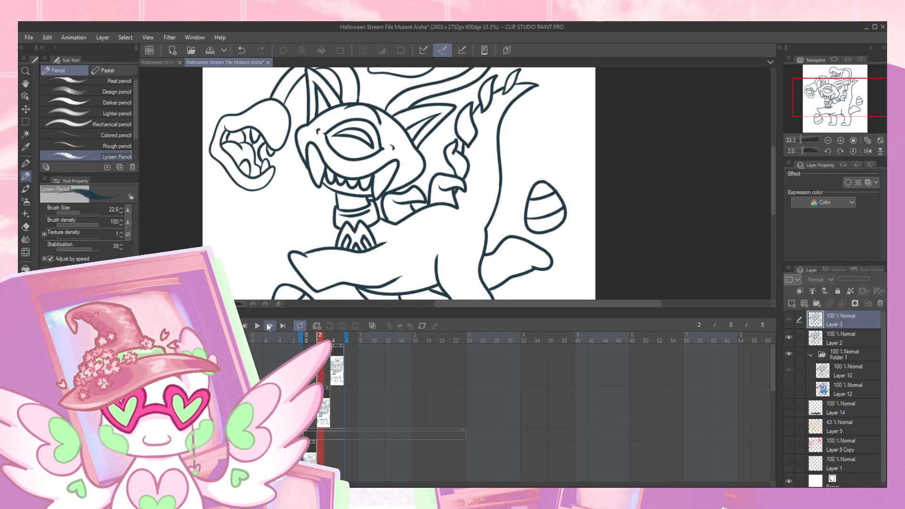
{"action": "left_click", "coordinate": [258, 325]}
- Show the colored artwork on Layer 12 beneath Layer 10 and make it the active layer
{"action": "left_click_drag", "start_coordinate": [772, 362], "coordinate": [773, 385]}
{"action": "left_click", "coordinate": [789, 388]}
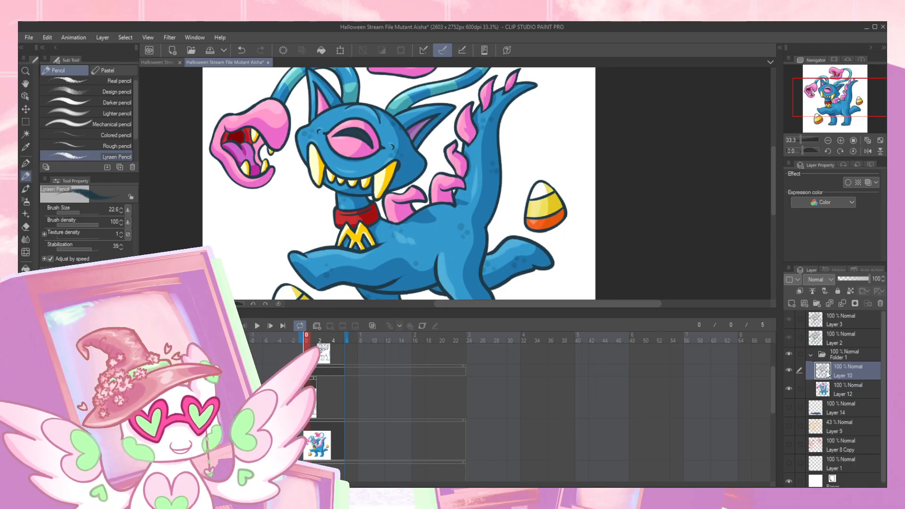
{"action": "left_click", "coordinate": [853, 389]}
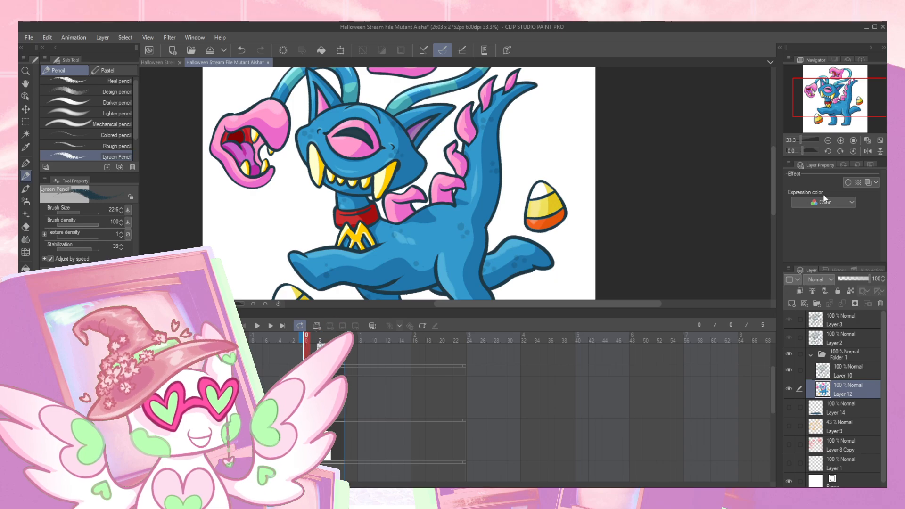
- Try to duplicate Layer 12 and move the copy out of Folder 1 to directly below Layer 2
{"action": "key", "text": "ctrl+c"}
{"action": "key", "text": "ctrl+v"}
{"action": "left_click_drag", "start_coordinate": [839, 392], "coordinate": [844, 354]}
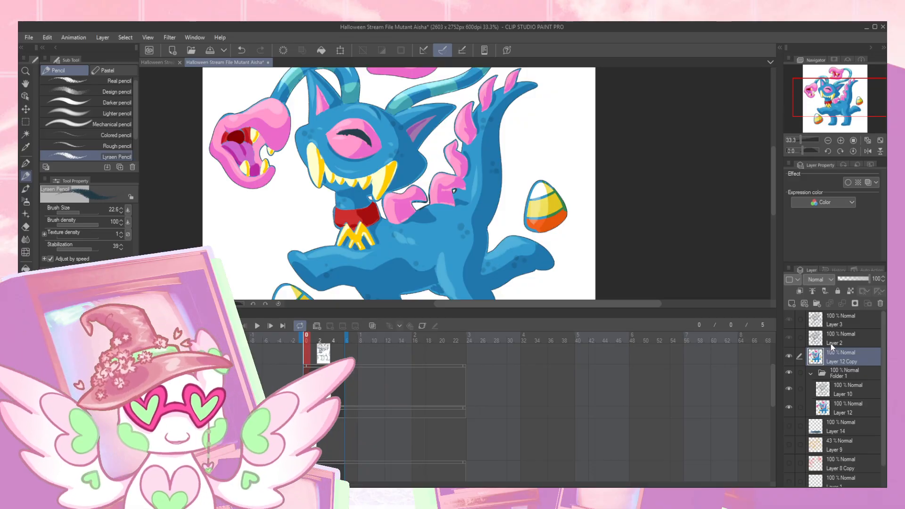
{"action": "key", "text": "ctrl+z"}
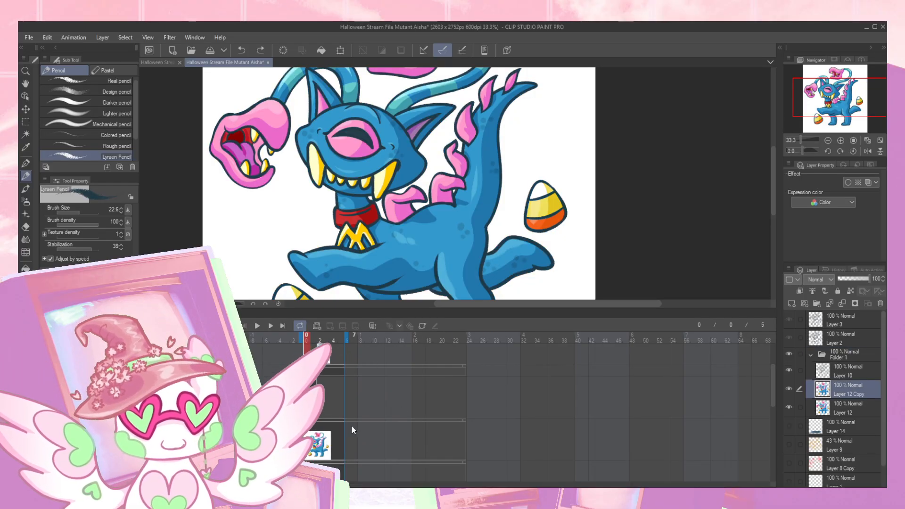
{"action": "key", "text": "ctrl+z"}
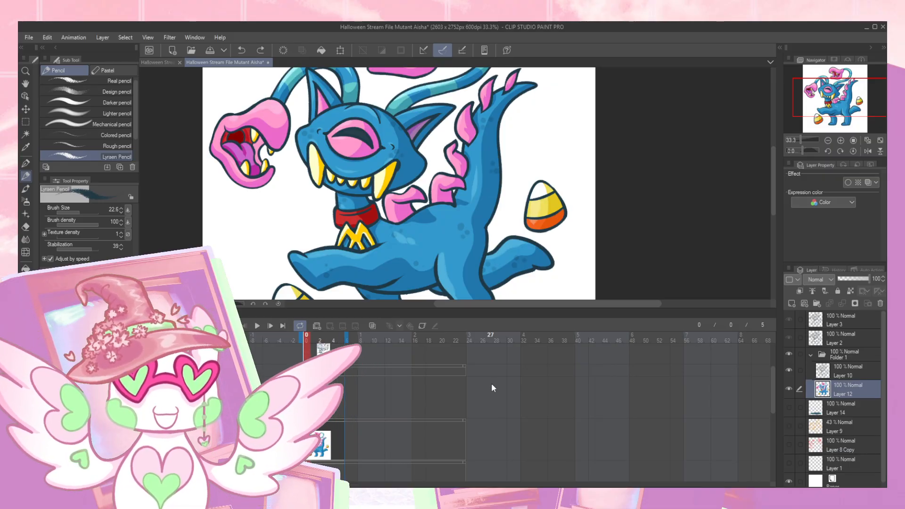
- Delete the unused layers between Folder 1 and Paper: Layer 14, Layer 9, Layer 8 Copy and Layer 1
{"action": "mouse_move", "coordinate": [840, 107]}
{"action": "left_mouse_down"}
{"action": "mouse_move", "coordinate": [835, 119]}
{"action": "mouse_move", "coordinate": [842, 112]}
{"action": "left_mouse_up"}
{"action": "mouse_move", "coordinate": [772, 381]}
{"action": "left_mouse_down"}
{"action": "mouse_move", "coordinate": [766, 423]}
{"action": "mouse_move", "coordinate": [768, 397]}
{"action": "left_mouse_up"}
{"action": "left_click", "coordinate": [862, 407]}
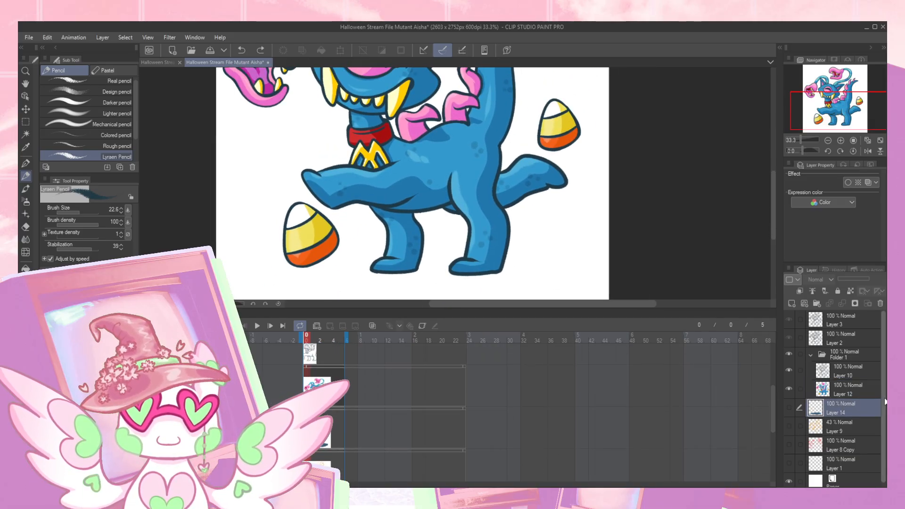
{"action": "left_click", "coordinate": [874, 459], "text": "shift"}
{"action": "left_click", "coordinate": [880, 304]}
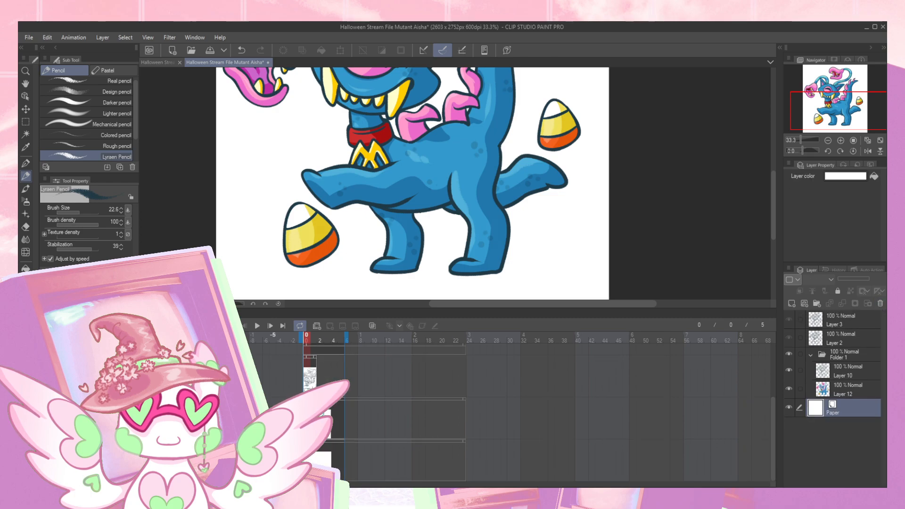
- Shorten Layer 12's timeline clip to cover frames 0 to 1, and return to frame 0
{"action": "left_click", "coordinate": [343, 401]}
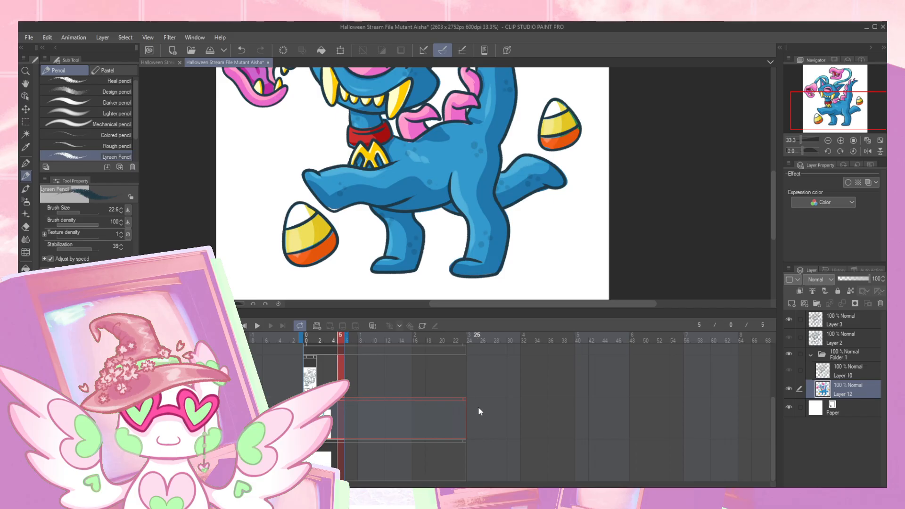
{"action": "left_click_drag", "start_coordinate": [465, 400], "coordinate": [323, 415]}
{"action": "left_click", "coordinate": [309, 342]}
- Select Layer 2's clip in the timeline and group Layer 2 into a new folder
{"action": "left_click_drag", "start_coordinate": [369, 357], "coordinate": [359, 431]}
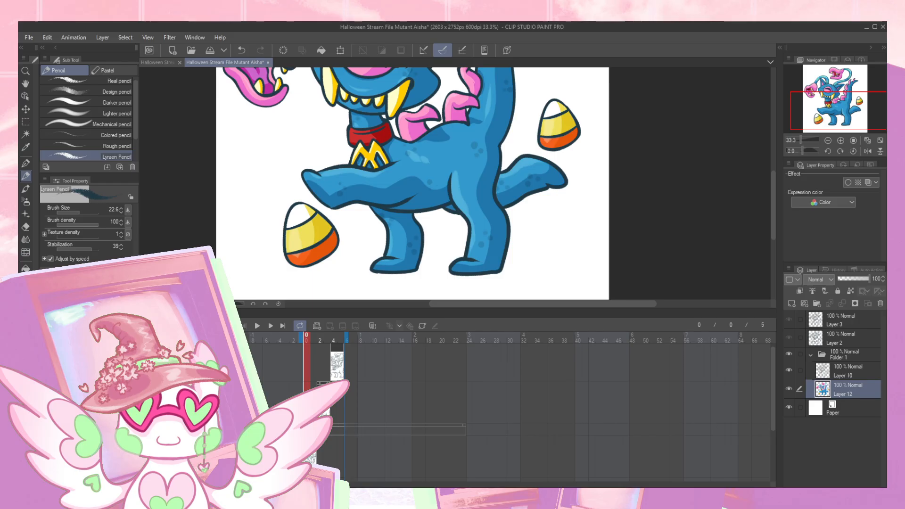
{"action": "left_click", "coordinate": [321, 383]}
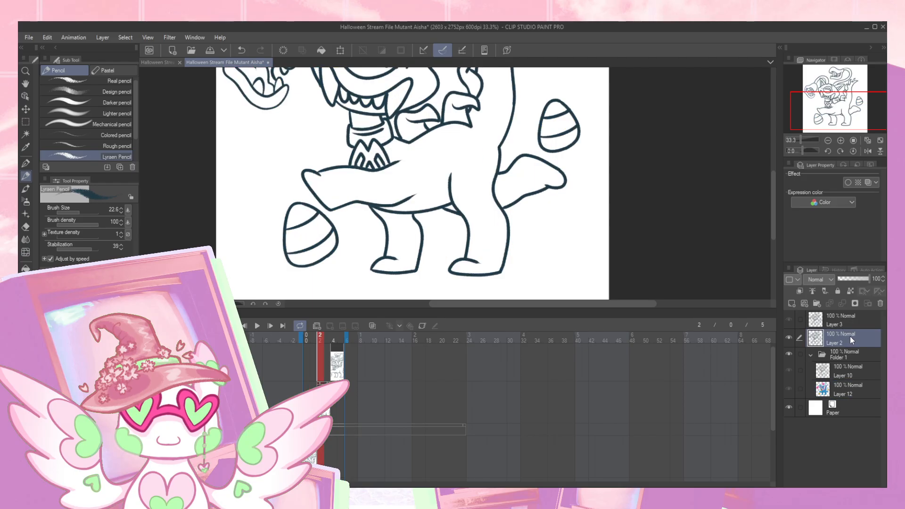
{"action": "key", "text": "ctrl+g"}
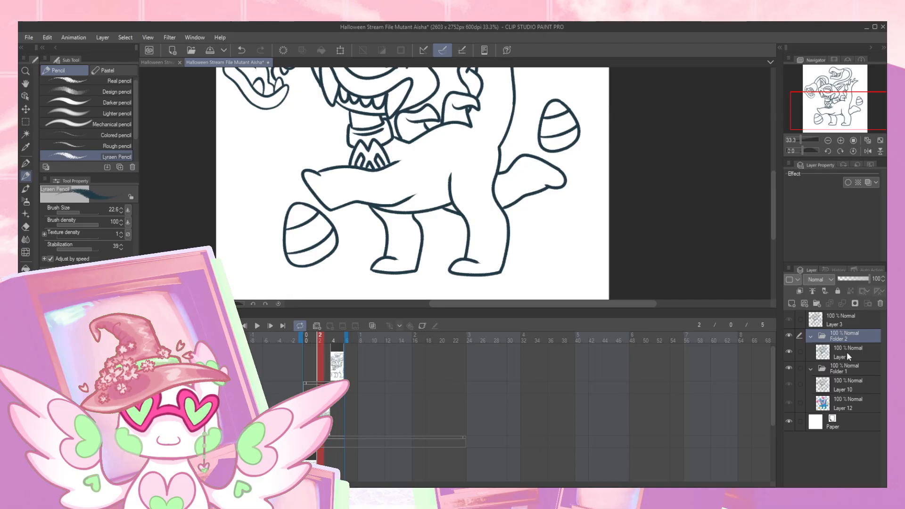
- Duplicate the colored Layer 12 and move the copy into Folder 2, directly beneath Layer 2
{"action": "left_click", "coordinate": [846, 401]}
{"action": "key", "text": "ctrl+v"}
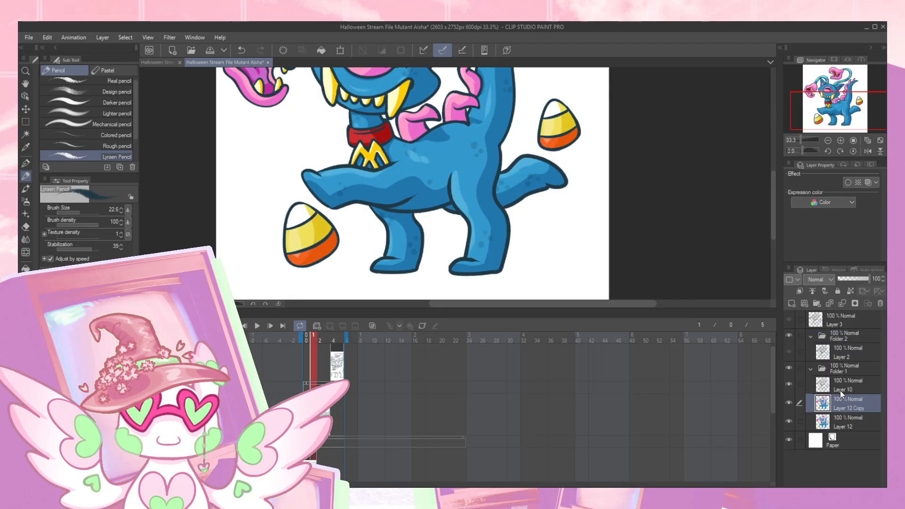
{"action": "left_click_drag", "start_coordinate": [844, 365], "coordinate": [844, 364]}
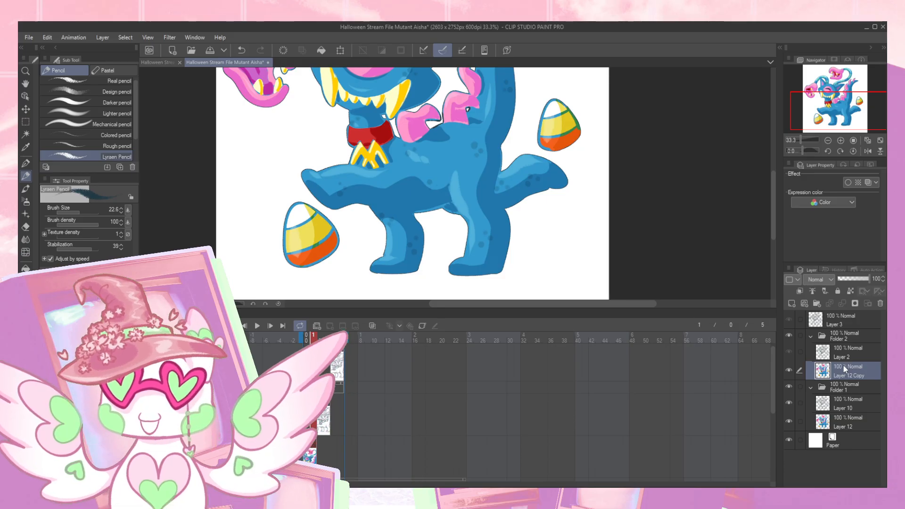
- Move Layer 12 Copy's timeline clip to cover frames 2 to 3, and go to frame 2 with that layer active
{"action": "left_click_drag", "start_coordinate": [833, 91], "coordinate": [834, 90]}
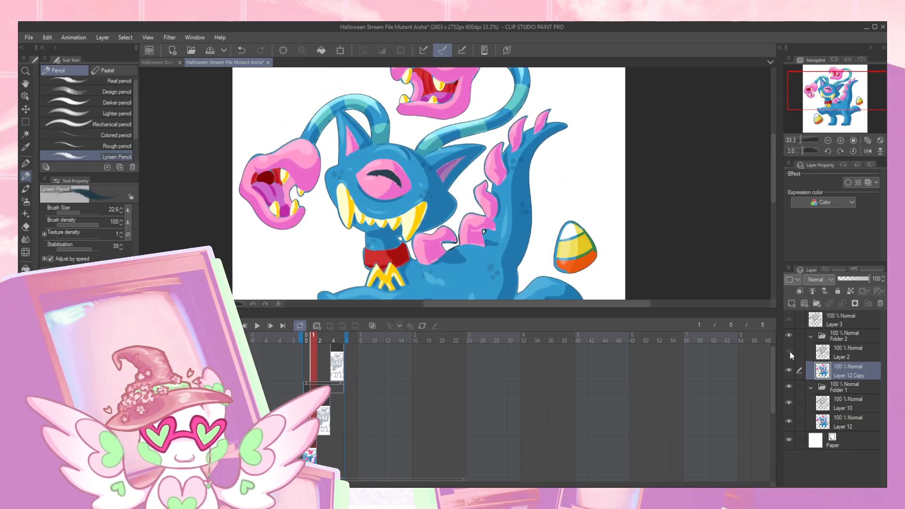
{"action": "left_click_drag", "start_coordinate": [371, 410], "coordinate": [386, 361]}
{"action": "left_click_drag", "start_coordinate": [310, 392], "coordinate": [335, 387]}
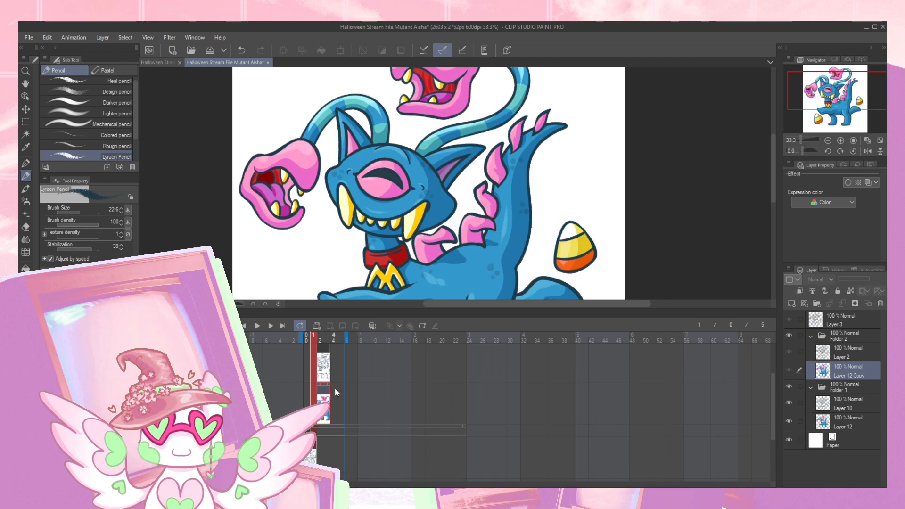
{"action": "left_click", "coordinate": [821, 369]}
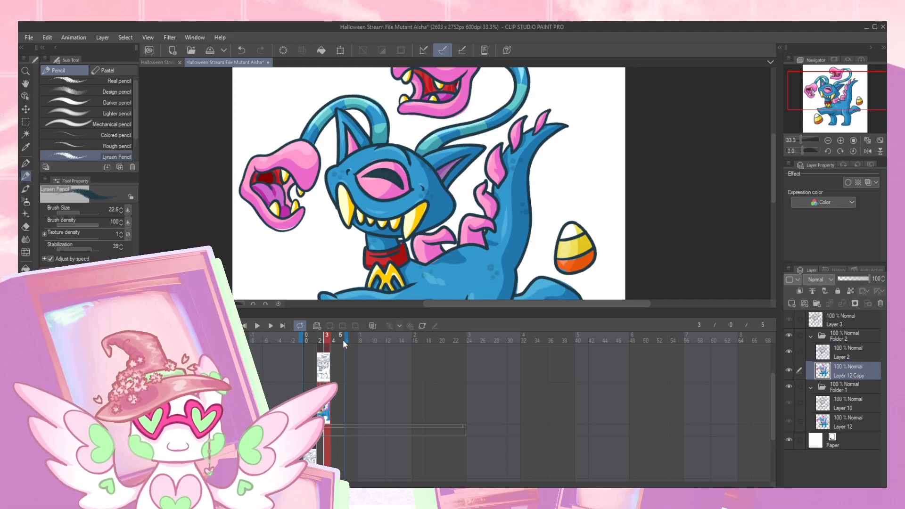
{"action": "left_click", "coordinate": [321, 340]}
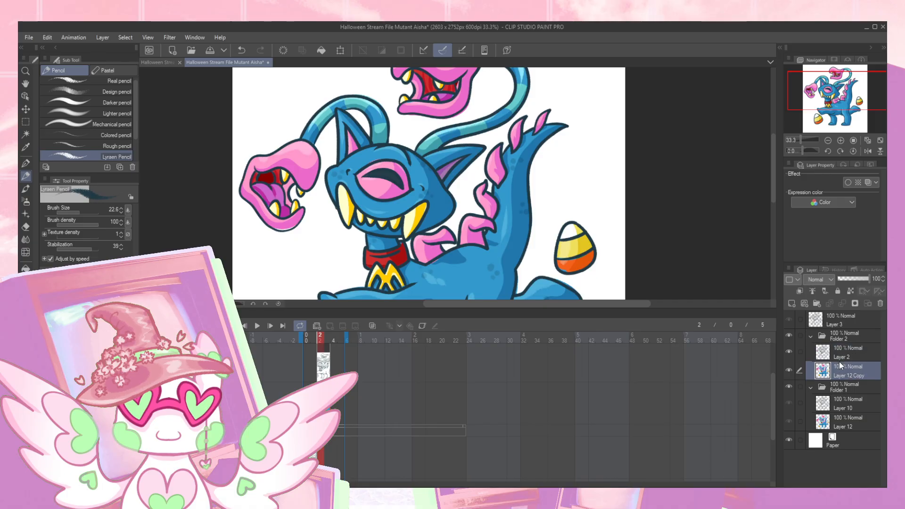
- Erase the color spilling outside the lines around the left tentacle head and its stalk on Layer 12 Copy
{"action": "left_click", "coordinate": [841, 141]}
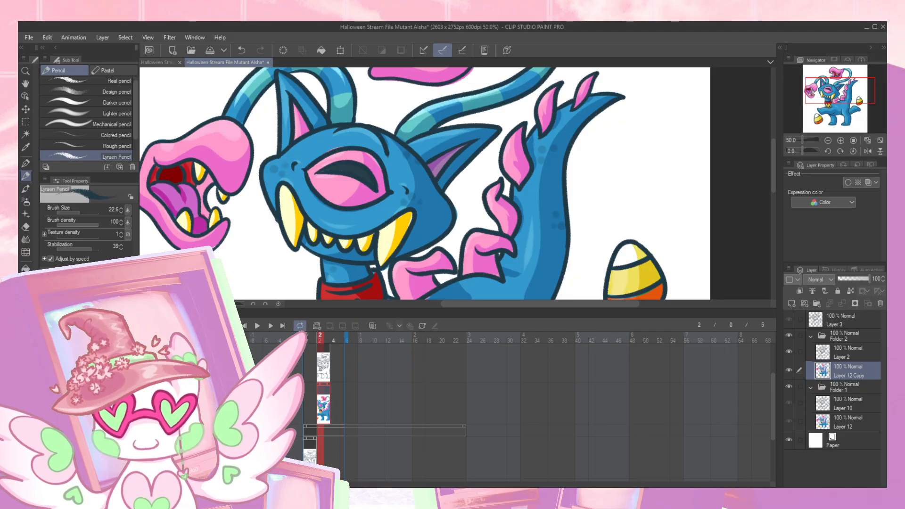
{"action": "left_click", "coordinate": [144, 312]}
{"action": "left_click_drag", "start_coordinate": [284, 364], "coordinate": [407, 332]}
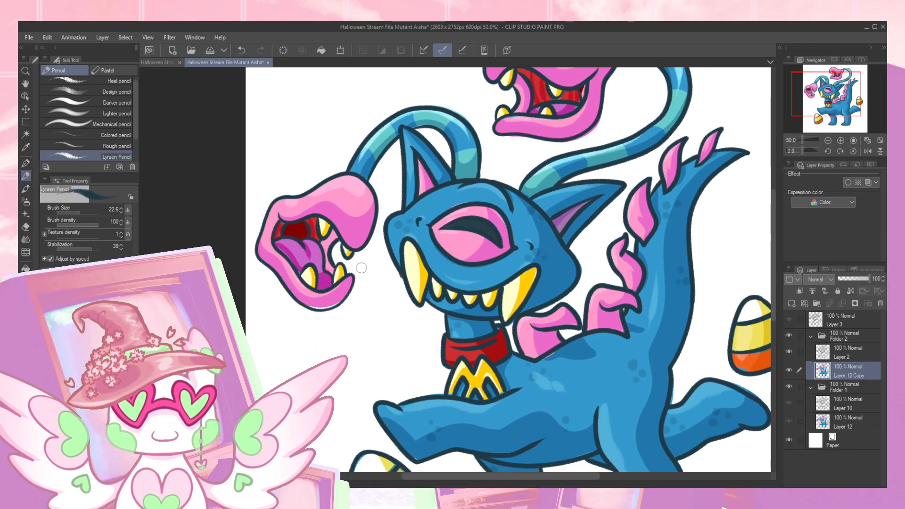
{"action": "left_click", "coordinate": [840, 140]}
{"action": "left_click_drag", "start_coordinate": [357, 274], "coordinate": [438, 289]}
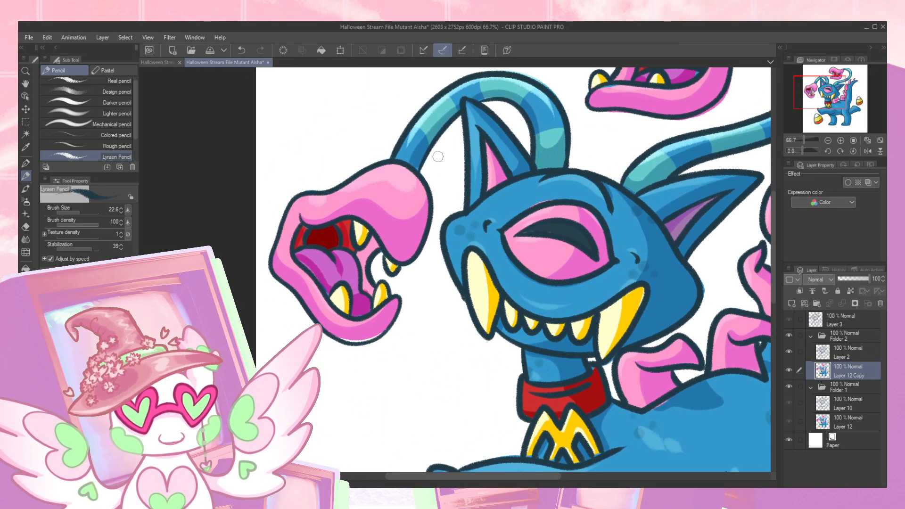
{"action": "left_click_drag", "start_coordinate": [444, 165], "coordinate": [428, 221]}
{"action": "key", "text": "e"}
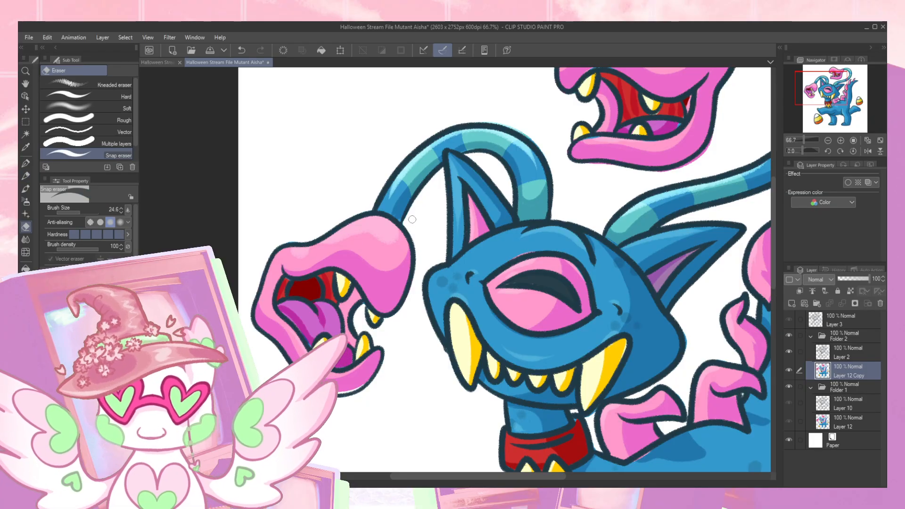
- Erase the stray color outside the outline of the upper tentacle head on Layer 12 Copy
{"action": "left_click_drag", "start_coordinate": [701, 303], "coordinate": [436, 333]}
{"action": "mouse_move", "coordinate": [585, 243]}
{"action": "left_mouse_down"}
{"action": "mouse_move", "coordinate": [499, 319]}
{"action": "mouse_move", "coordinate": [532, 344]}
{"action": "left_mouse_up"}
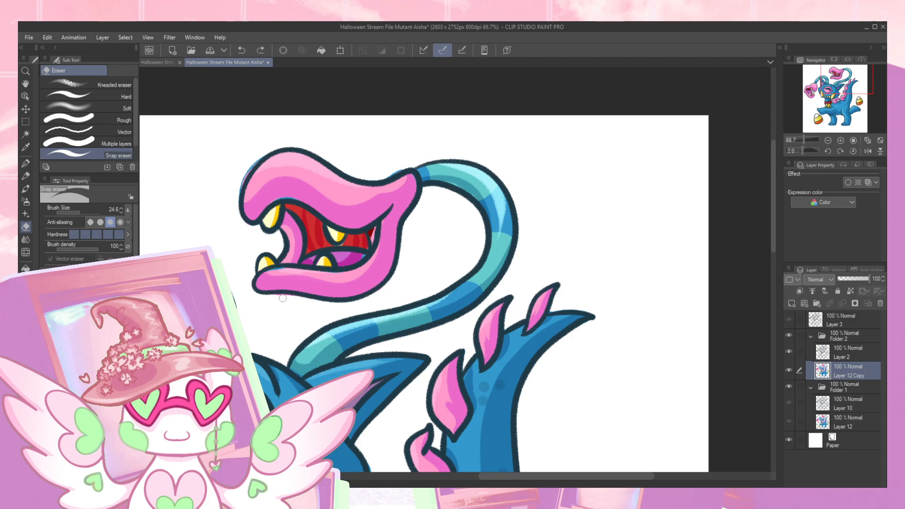
{"action": "left_click_drag", "start_coordinate": [294, 329], "coordinate": [338, 297]}
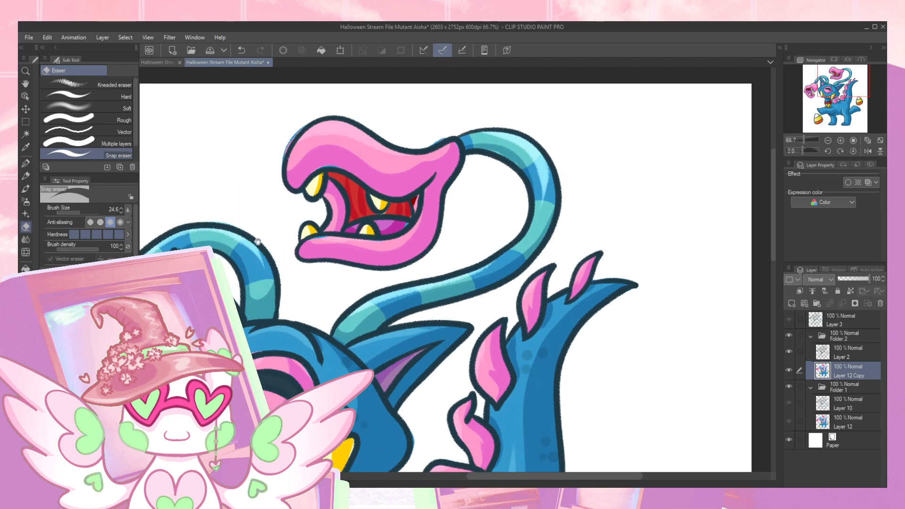
{"action": "left_click_drag", "start_coordinate": [256, 240], "coordinate": [388, 248]}
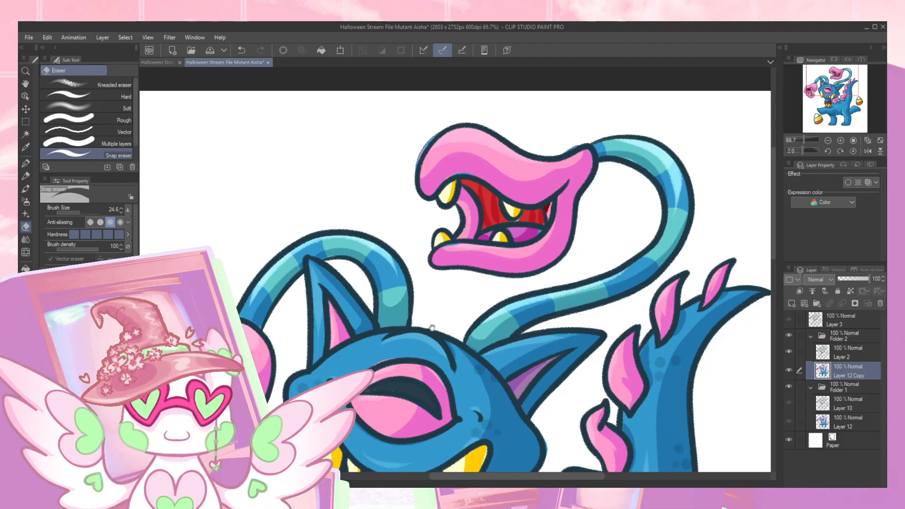
- Clean up the color spilling past the lines around the neck, outstretched front leg and lower candy corn
{"action": "left_click_drag", "start_coordinate": [432, 326], "coordinate": [398, 249]}
{"action": "mouse_move", "coordinate": [412, 348]}
{"action": "left_mouse_down"}
{"action": "mouse_move", "coordinate": [408, 236]}
{"action": "mouse_move", "coordinate": [381, 275]}
{"action": "left_mouse_up"}
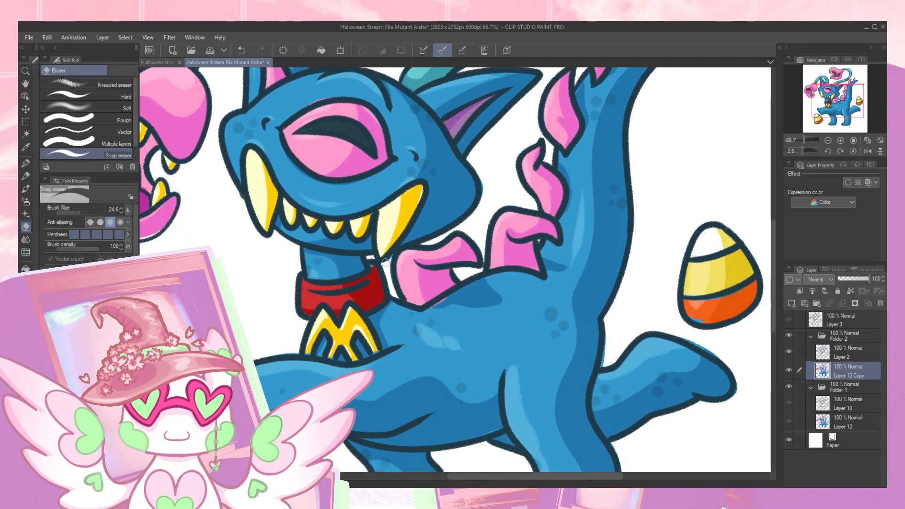
{"action": "mouse_move", "coordinate": [234, 235]}
{"action": "left_mouse_down"}
{"action": "mouse_move", "coordinate": [246, 247]}
{"action": "mouse_move", "coordinate": [364, 168]}
{"action": "left_mouse_up"}
{"action": "left_click_drag", "start_coordinate": [341, 252], "coordinate": [318, 150]}
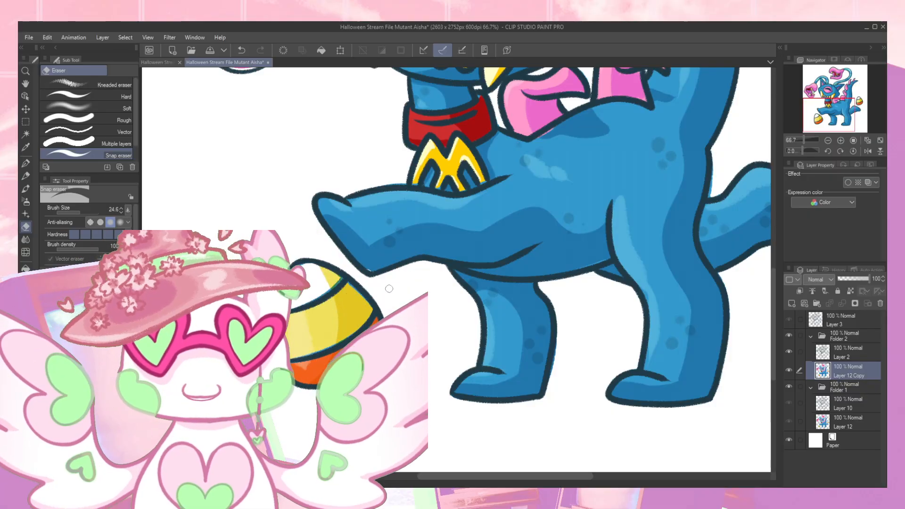
{"action": "left_click_drag", "start_coordinate": [383, 288], "coordinate": [253, 289]}
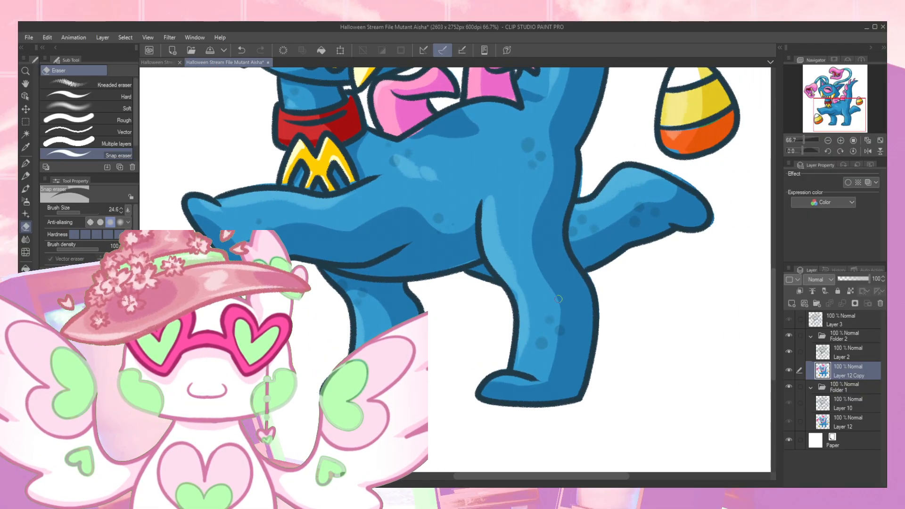
- Erase the stray color around the raised hind leg, the right candy corn and the outer tail edge
{"action": "left_click_drag", "start_coordinate": [637, 286], "coordinate": [523, 346]}
{"action": "left_click_drag", "start_coordinate": [550, 278], "coordinate": [427, 350]}
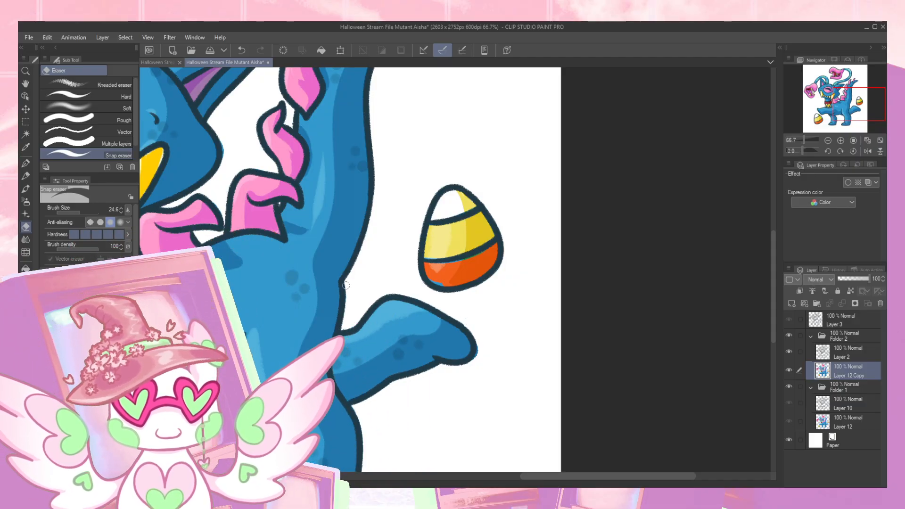
{"action": "mouse_move", "coordinate": [391, 157]}
{"action": "left_mouse_down"}
{"action": "mouse_move", "coordinate": [353, 319]}
{"action": "mouse_move", "coordinate": [379, 368]}
{"action": "left_mouse_up"}
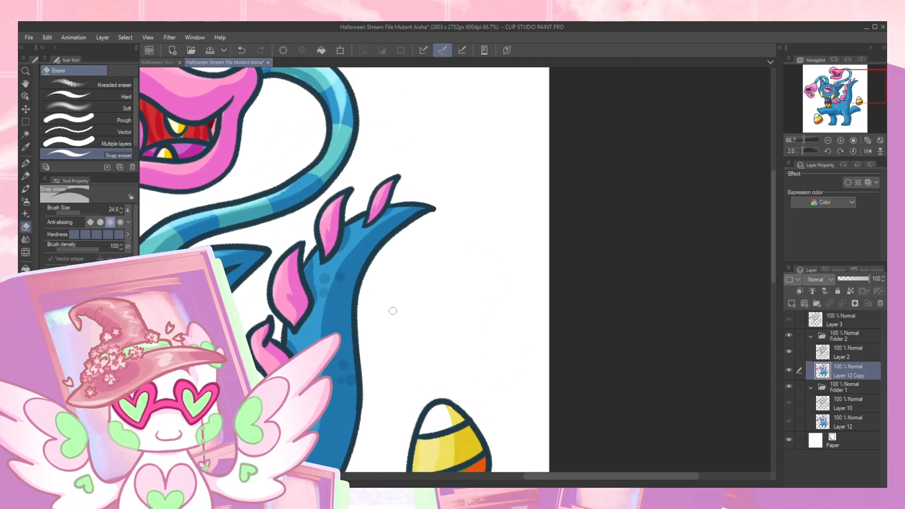
- Erase leftover color around the tail tip and inside the loop of the upper tentacle's stalk
{"action": "left_click_drag", "start_coordinate": [399, 296], "coordinate": [474, 236]}
{"action": "left_click_drag", "start_coordinate": [444, 262], "coordinate": [460, 270]}
{"action": "left_click_drag", "start_coordinate": [375, 176], "coordinate": [376, 315]}
{"action": "left_click_drag", "start_coordinate": [347, 210], "coordinate": [354, 245]}
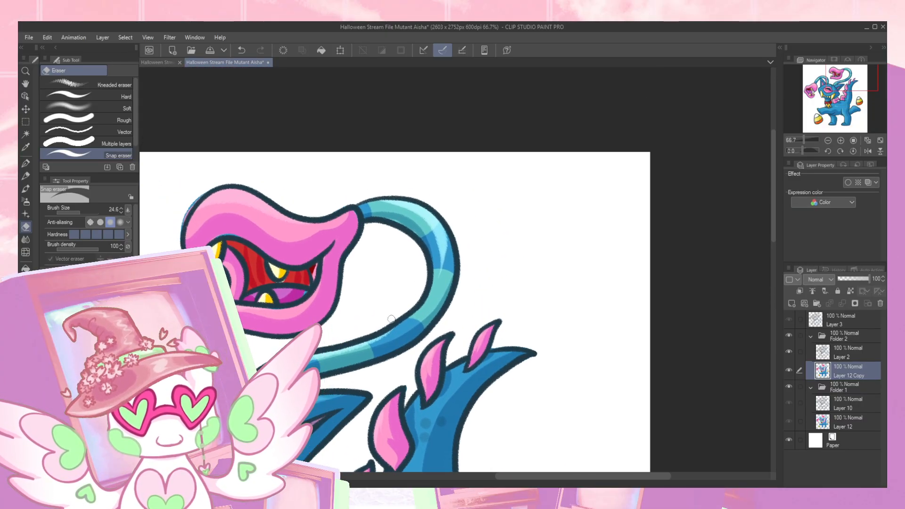
{"action": "left_click_drag", "start_coordinate": [389, 292], "coordinate": [426, 257]}
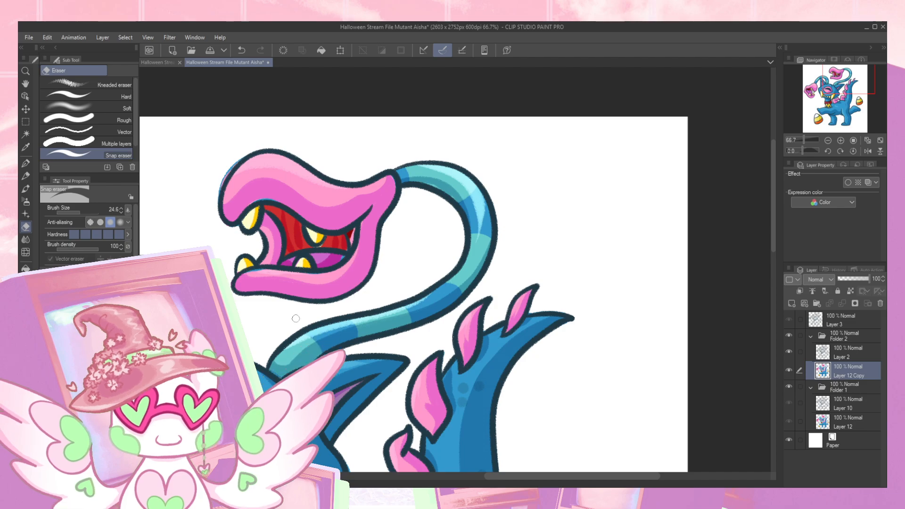
- Undo the last erasure and touch up the joint between the upper tentacle head and its stalk in pink
{"action": "left_click", "coordinate": [840, 142]}
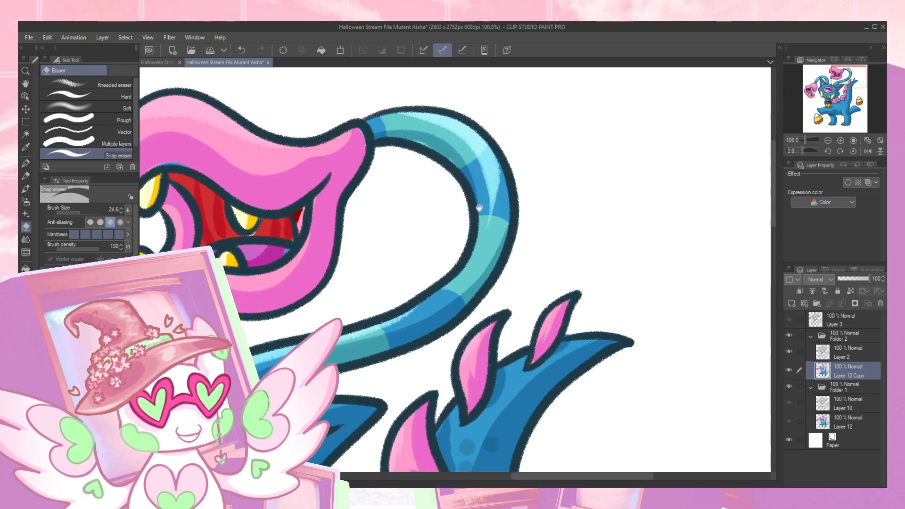
{"action": "left_click_drag", "start_coordinate": [343, 196], "coordinate": [436, 264]}
{"action": "key", "text": "ctrl+z"}
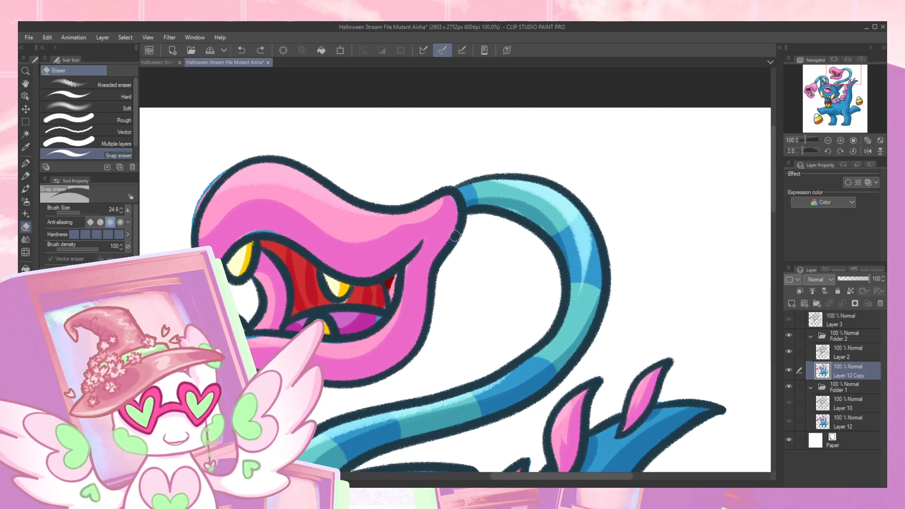
{"action": "key", "text": "p"}
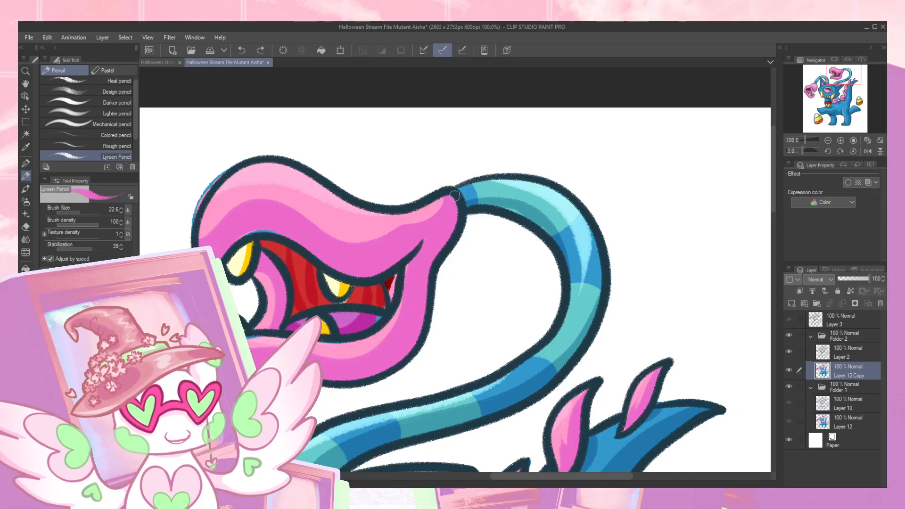
{"action": "left_click", "coordinate": [456, 197]}
{"action": "left_click_drag", "start_coordinate": [190, 234], "coordinate": [289, 248]}
- Erase the spill around the upper tentacle head's snout and jaw, and repaint its fangs pale yellow to fit the new lines
{"action": "key", "text": "e"}
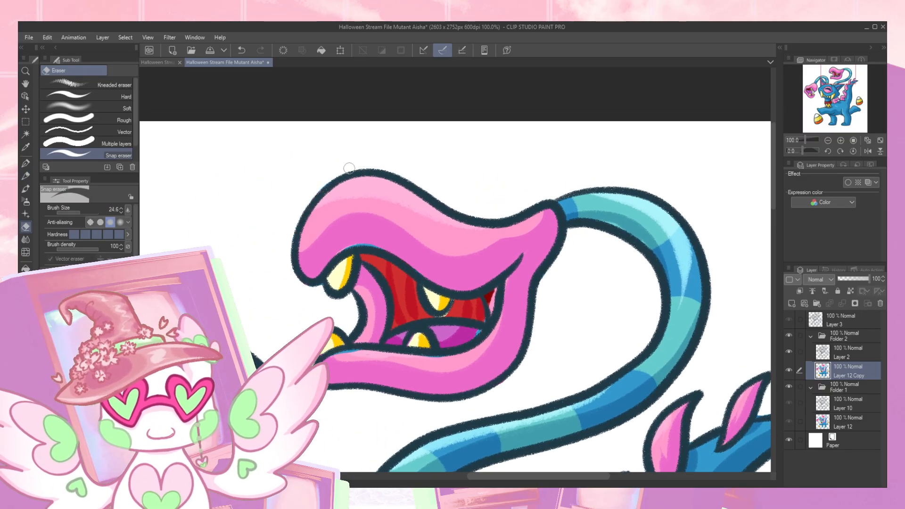
{"action": "key", "text": "p"}
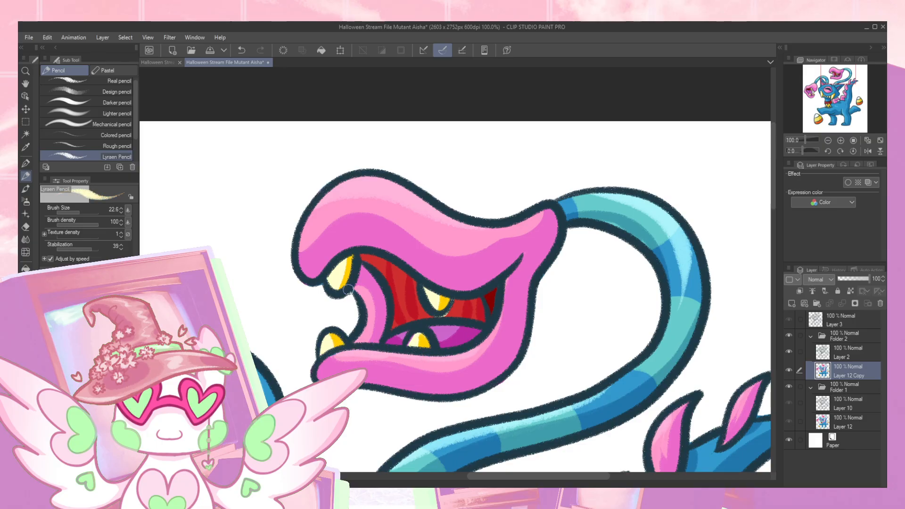
{"action": "key", "text": "e"}
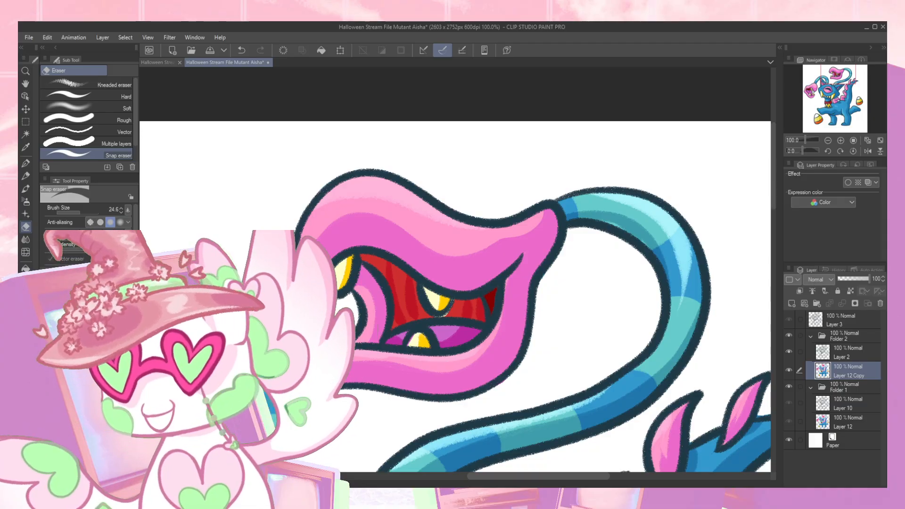
{"action": "scroll", "coordinate": [358, 189], "scroll_direction": "down", "scroll_amount": 2}
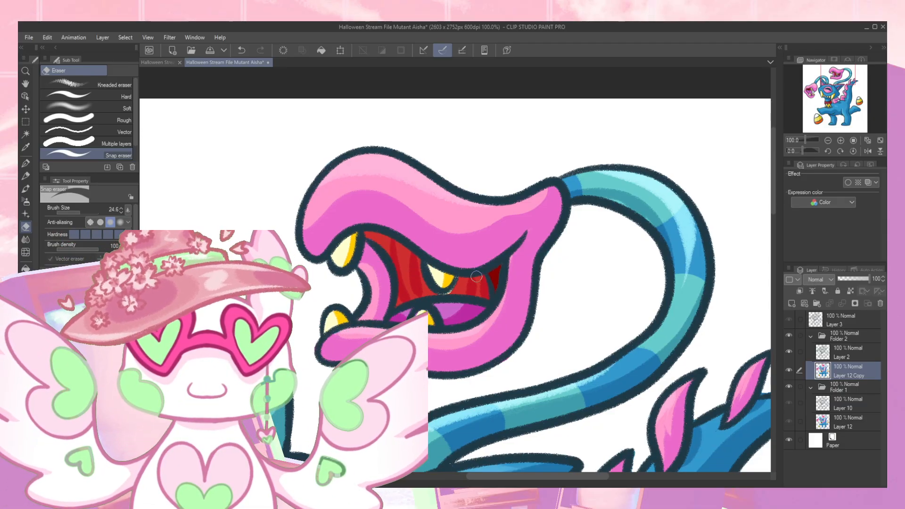
{"action": "key", "text": "p"}
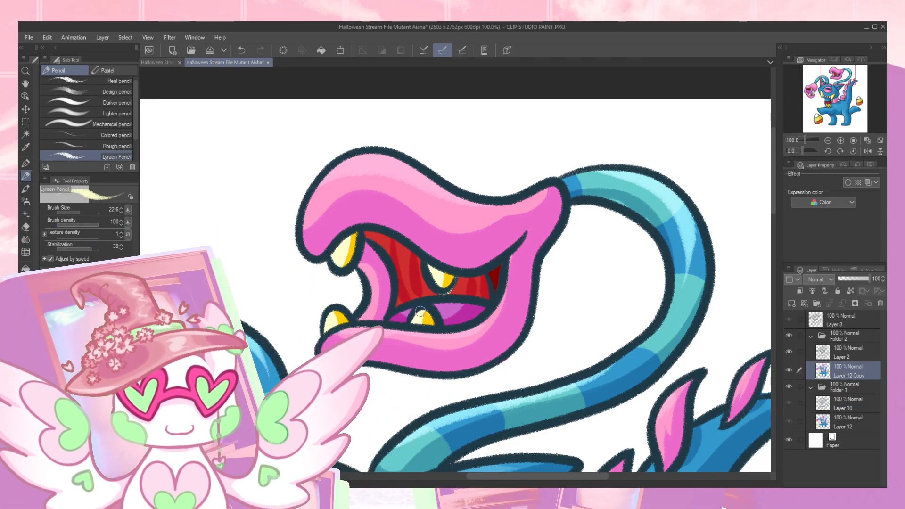
{"action": "left_click", "coordinate": [442, 294], "text": "alt"}
- Erase the color outside the lines along the tail tip, the back spikes and the upper tentacle's stalk
{"action": "left_click_drag", "start_coordinate": [487, 321], "coordinate": [453, 282]}
{"action": "left_click_drag", "start_coordinate": [600, 306], "coordinate": [513, 239]}
{"action": "left_click_drag", "start_coordinate": [616, 282], "coordinate": [487, 298]}
{"action": "key", "text": "e"}
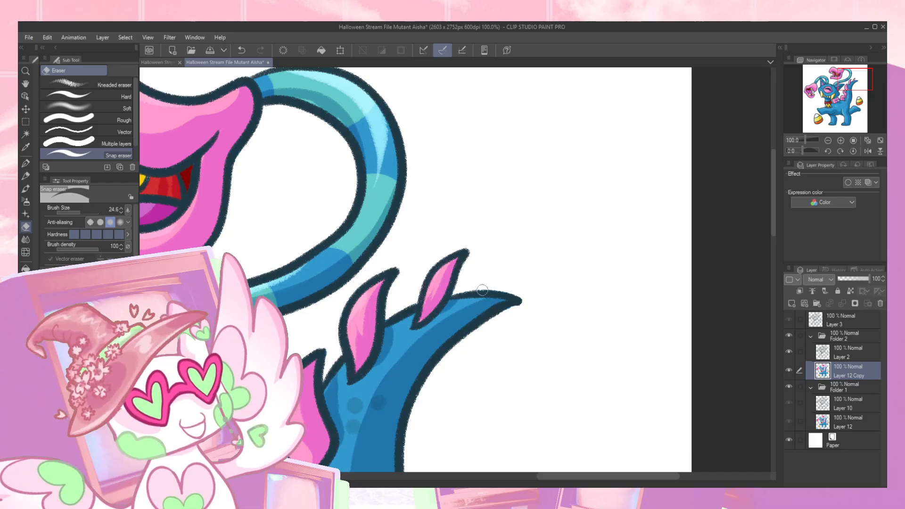
{"action": "left_click_drag", "start_coordinate": [401, 355], "coordinate": [434, 319]}
{"action": "left_click_drag", "start_coordinate": [429, 261], "coordinate": [478, 247]}
{"action": "left_click_drag", "start_coordinate": [401, 287], "coordinate": [508, 213]}
{"action": "mouse_move", "coordinate": [378, 358]}
{"action": "left_mouse_down"}
{"action": "mouse_move", "coordinate": [444, 360]}
{"action": "mouse_move", "coordinate": [490, 377]}
{"action": "left_mouse_up"}
- Fill the color gaps at the bases of both tentacle stalks in teal and along the left ear in blue
{"action": "key", "text": "p"}
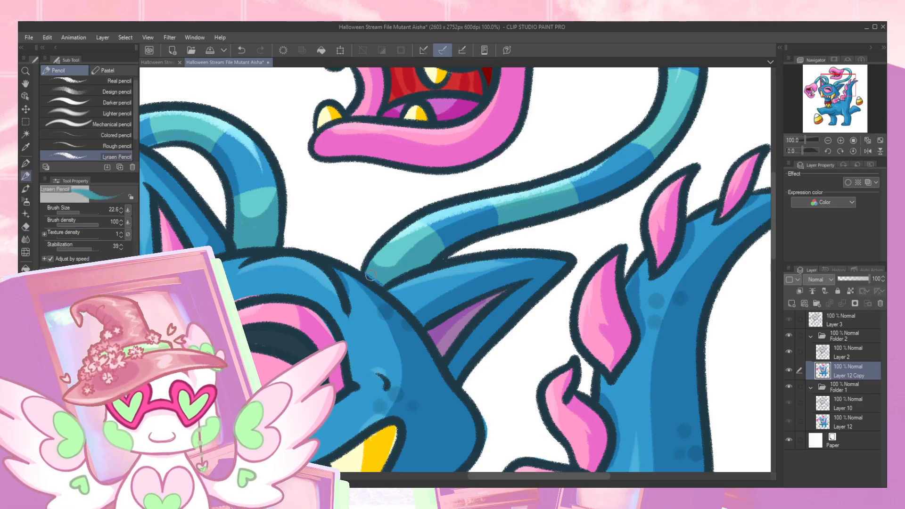
{"action": "left_click_drag", "start_coordinate": [410, 256], "coordinate": [487, 280]}
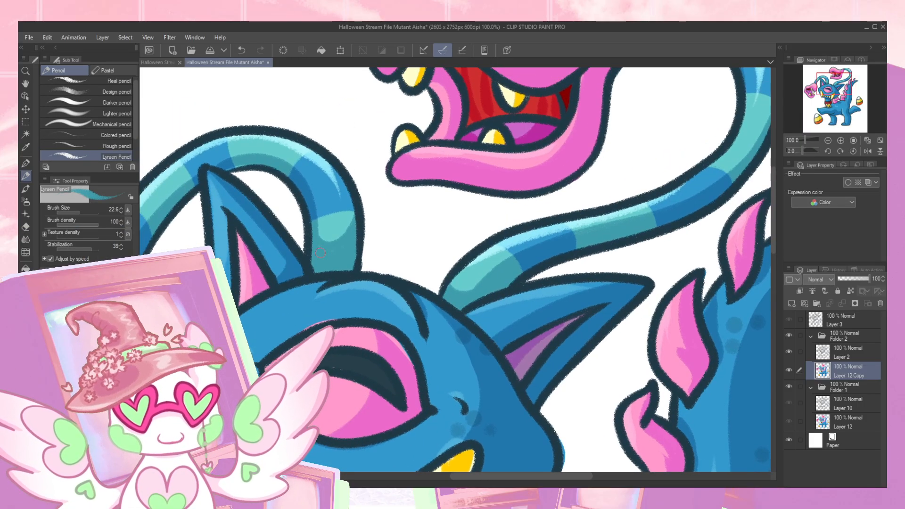
{"action": "left_click_drag", "start_coordinate": [318, 261], "coordinate": [399, 268]}
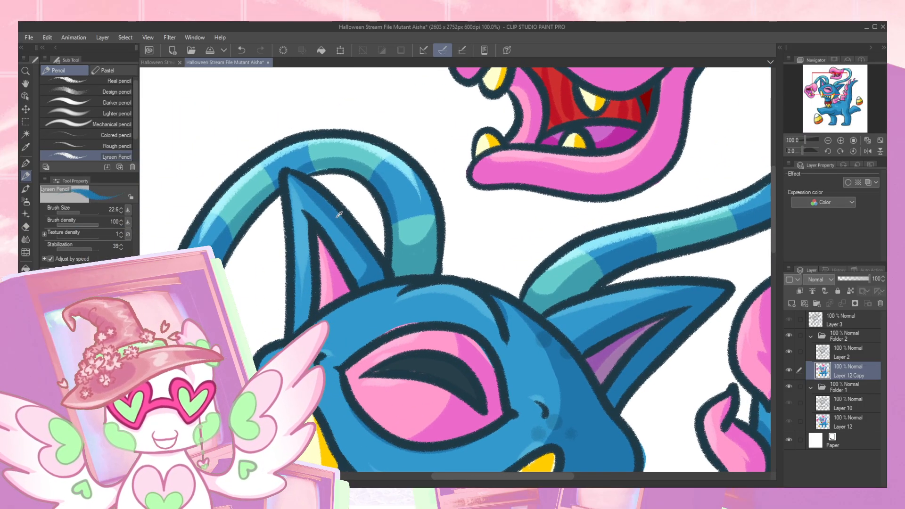
{"action": "left_click_drag", "start_coordinate": [291, 297], "coordinate": [508, 216]}
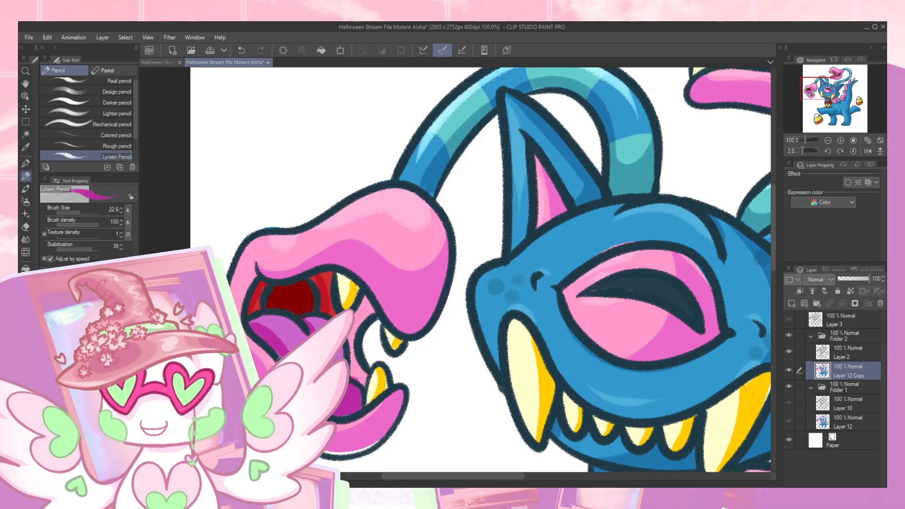
- Recolor the left tentacle head's mouth to match its lines, with pale and golden yellow fangs and pink gums and jaw
{"action": "left_click", "coordinate": [343, 287], "text": "alt"}
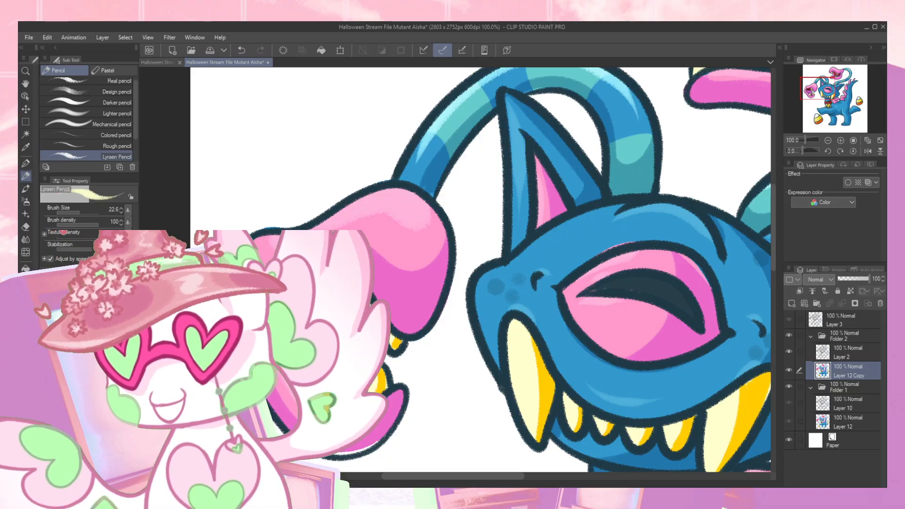
{"action": "left_click", "coordinate": [350, 296], "text": "alt"}
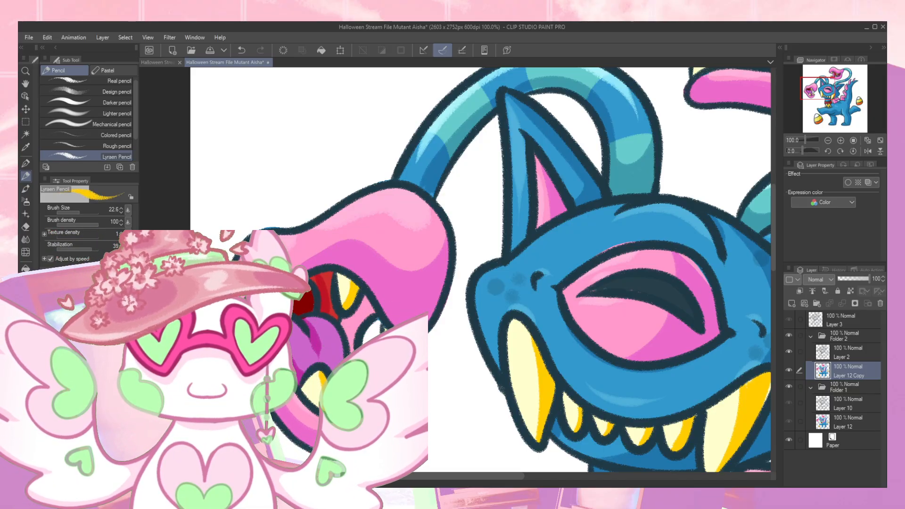
{"action": "key", "text": "e"}
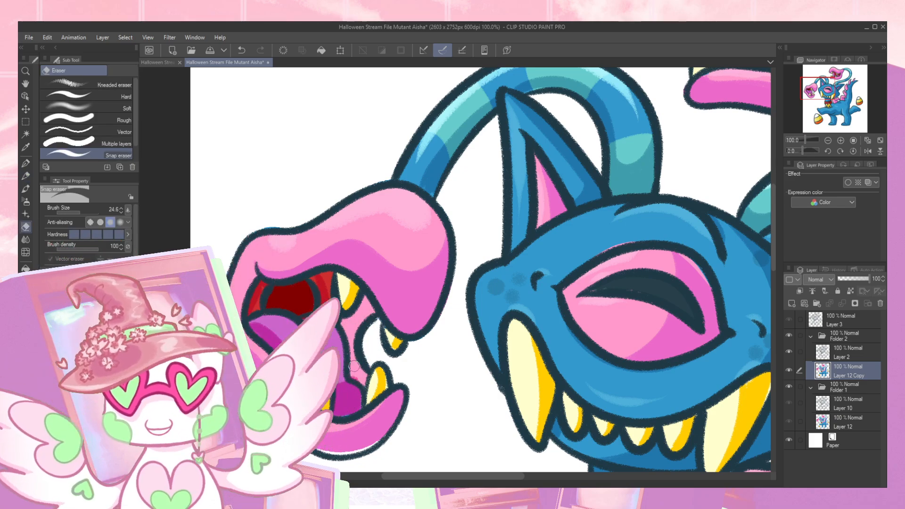
{"action": "key", "text": "p"}
{"action": "left_click_drag", "start_coordinate": [355, 378], "coordinate": [359, 347]}
{"action": "left_click", "coordinate": [384, 344], "text": "alt"}
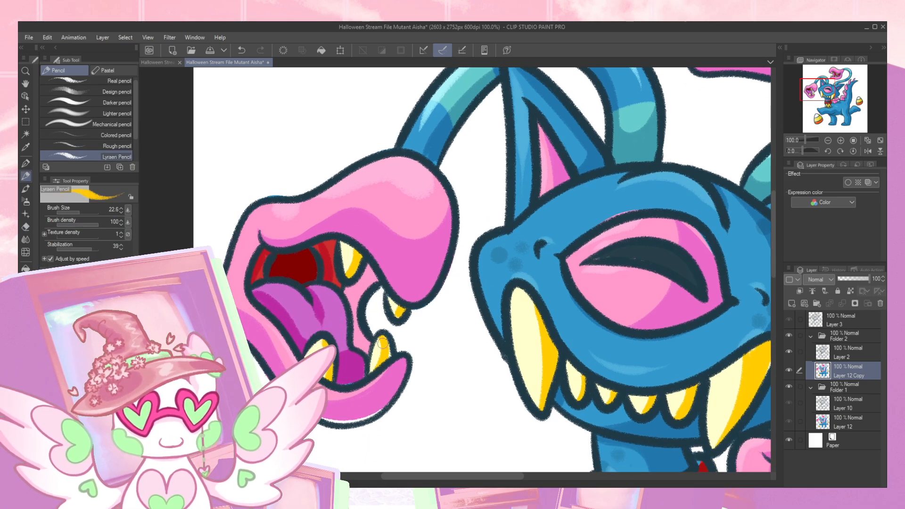
{"action": "left_click_drag", "start_coordinate": [365, 405], "coordinate": [373, 348]}
{"action": "left_click", "coordinate": [374, 350], "text": "alt"}
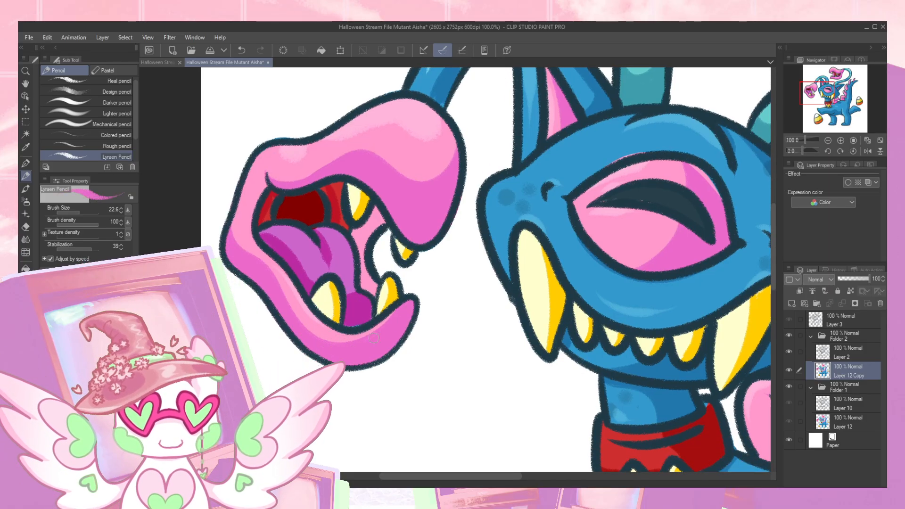
- Touch up the blue fill around the main head and cheek so it meets the retraced lines
{"action": "left_click_drag", "start_coordinate": [805, 90], "coordinate": [805, 93]}
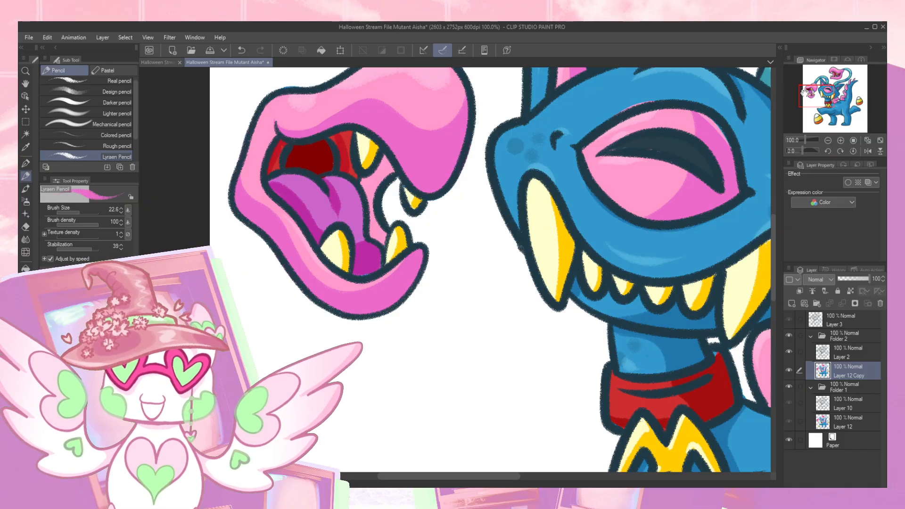
{"action": "left_click_drag", "start_coordinate": [820, 99], "coordinate": [829, 92]}
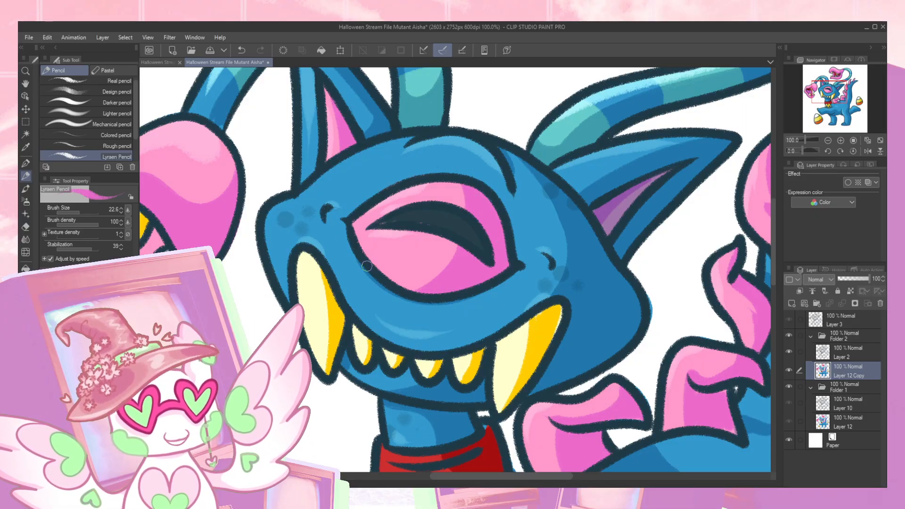
{"action": "left_click_drag", "start_coordinate": [514, 208], "coordinate": [441, 283]}
{"action": "left_click_drag", "start_coordinate": [316, 271], "coordinate": [413, 276]}
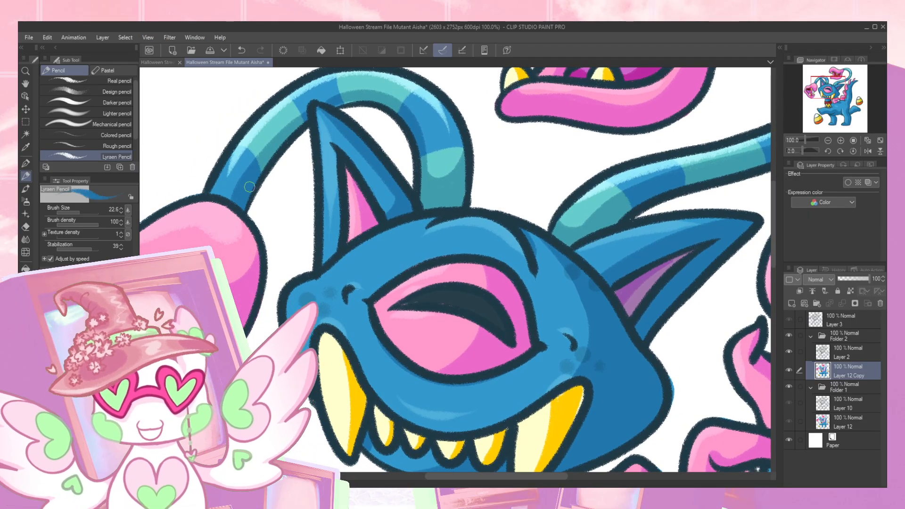
{"action": "mouse_move", "coordinate": [561, 301]}
{"action": "left_mouse_down"}
{"action": "mouse_move", "coordinate": [445, 239]}
{"action": "mouse_move", "coordinate": [447, 207]}
{"action": "left_mouse_up"}
{"action": "left_click_drag", "start_coordinate": [414, 287], "coordinate": [447, 281]}
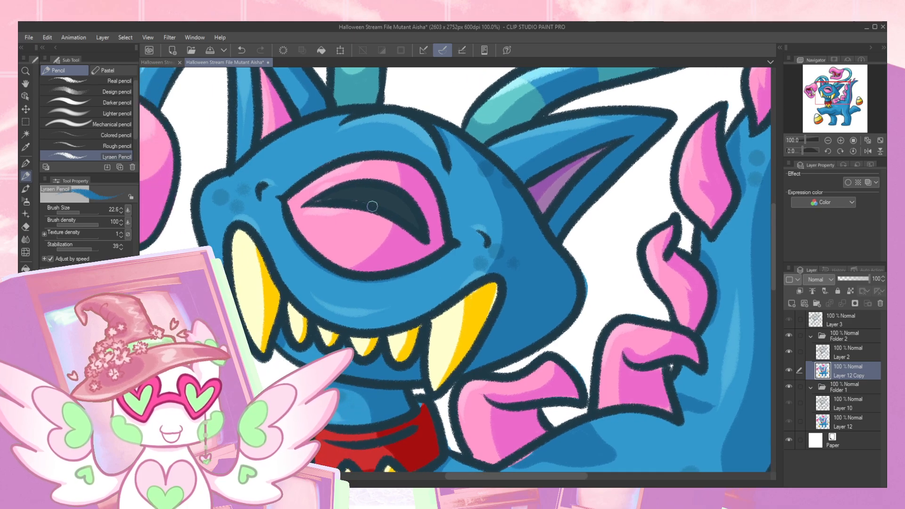
{"action": "left_click", "coordinate": [379, 211], "text": "alt"}
{"action": "left_click_drag", "start_coordinate": [423, 224], "coordinate": [426, 241]}
{"action": "left_click_drag", "start_coordinate": [543, 315], "coordinate": [509, 316]}
- Touch up the golden shading on the main head's large fang and the red of the collar
{"action": "left_click", "coordinate": [447, 306], "text": "alt"}
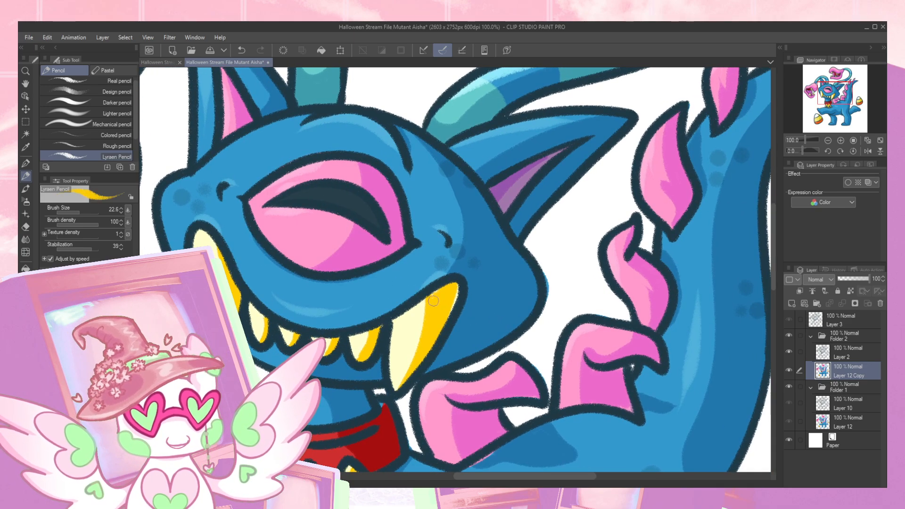
{"action": "left_click_drag", "start_coordinate": [434, 371], "coordinate": [453, 315]}
{"action": "left_click", "coordinate": [405, 348], "text": "alt"}
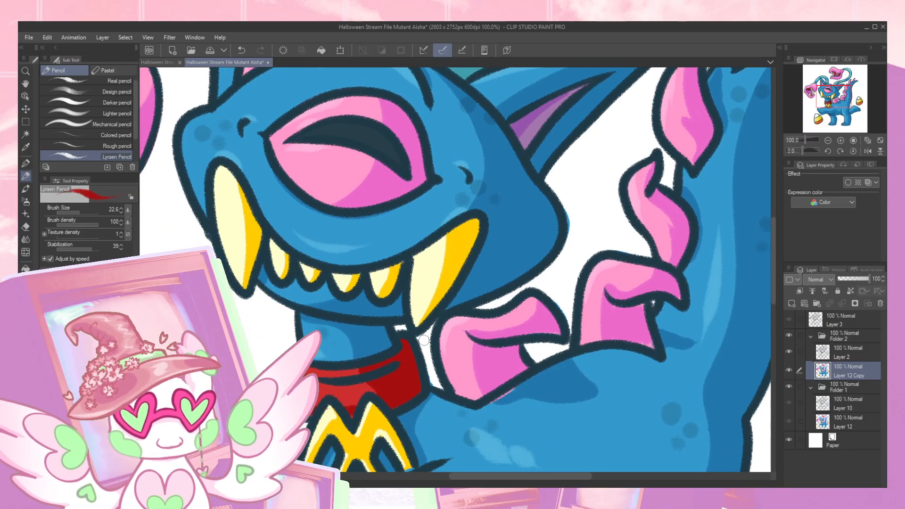
- Paint blue over the pink spill on the back beneath the front spike
{"action": "key", "text": "e"}
{"action": "left_click_drag", "start_coordinate": [618, 284], "coordinate": [532, 244]}
{"action": "left_click_drag", "start_coordinate": [409, 361], "coordinate": [464, 333]}
{"action": "key", "text": "ctrl+z"}
{"action": "key", "text": "p"}
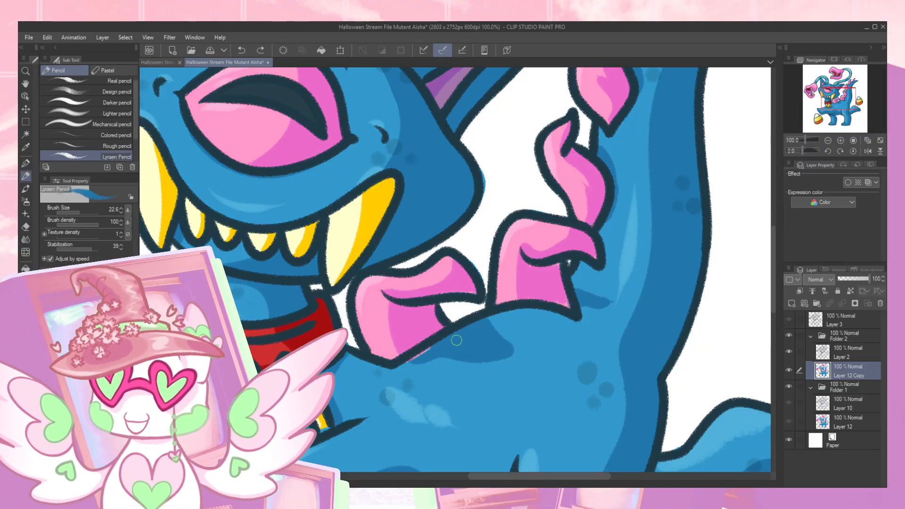
{"action": "mouse_move", "coordinate": [416, 366]}
{"action": "left_mouse_down"}
{"action": "mouse_move", "coordinate": [434, 349]}
{"action": "mouse_move", "coordinate": [423, 353]}
{"action": "left_mouse_up"}
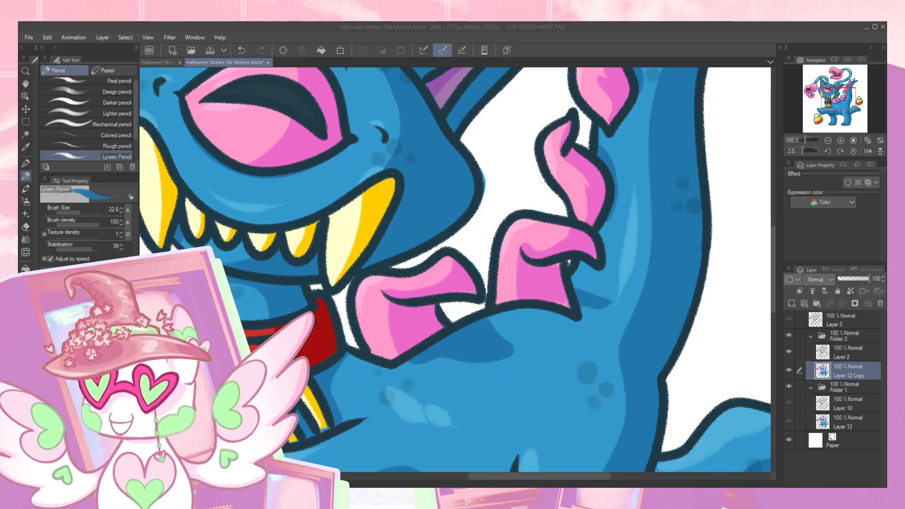
- Place the black-winged skeletal griffin reference picture on a new layer, examine it enlarged, and delete that layer
{"action": "left_click", "coordinate": [451, 324]}
{"action": "key", "text": "ctrl+shift+n"}
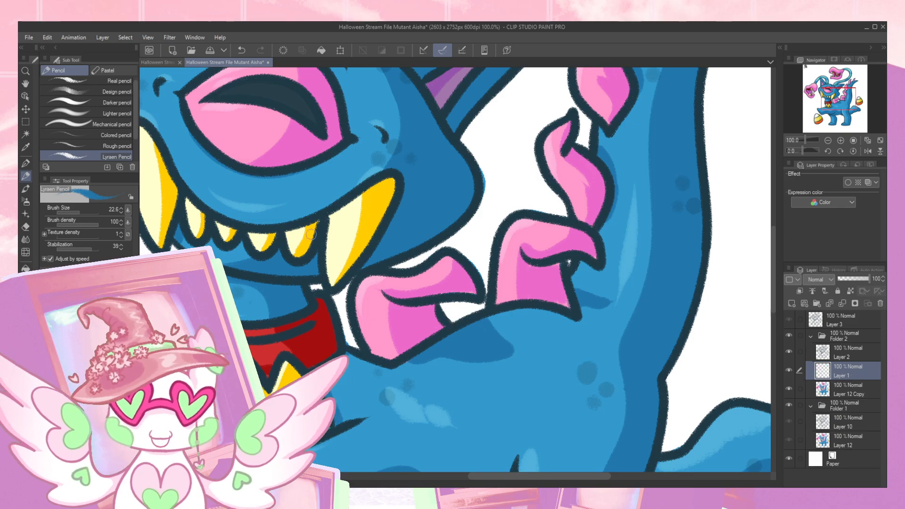
{"action": "key", "text": "k"}
{"action": "left_click_drag", "start_coordinate": [353, 283], "coordinate": [519, 424]}
{"action": "left_click_drag", "start_coordinate": [253, 123], "coordinate": [519, 423]}
{"action": "scroll", "coordinate": [518, 424], "scroll_direction": "up", "scroll_amount": 6}
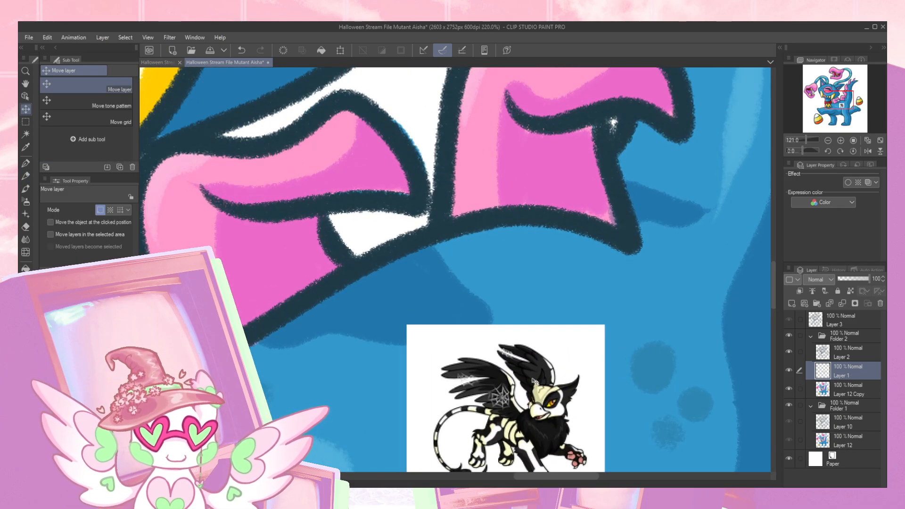
{"action": "scroll", "coordinate": [381, 230], "scroll_direction": "up", "scroll_amount": 3}
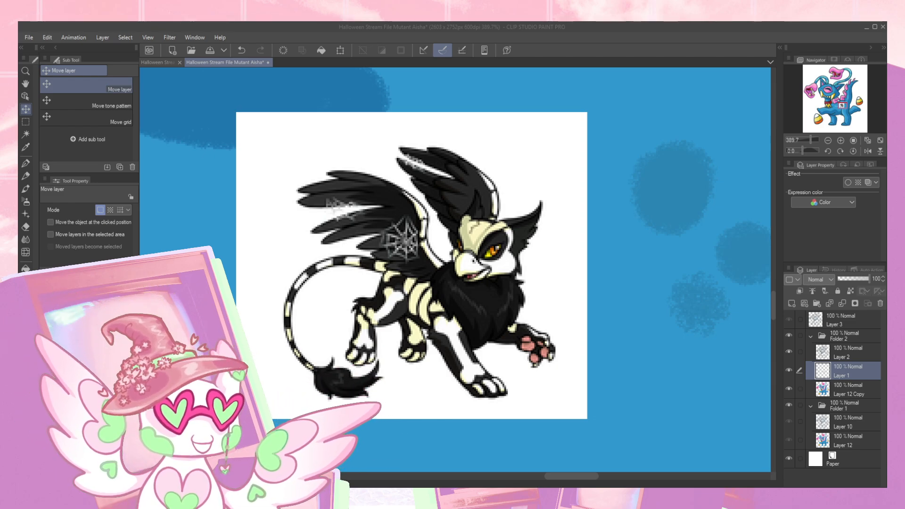
{"action": "left_click", "coordinate": [880, 303]}
{"action": "scroll", "coordinate": [478, 249], "scroll_direction": "down", "scroll_amount": 4}
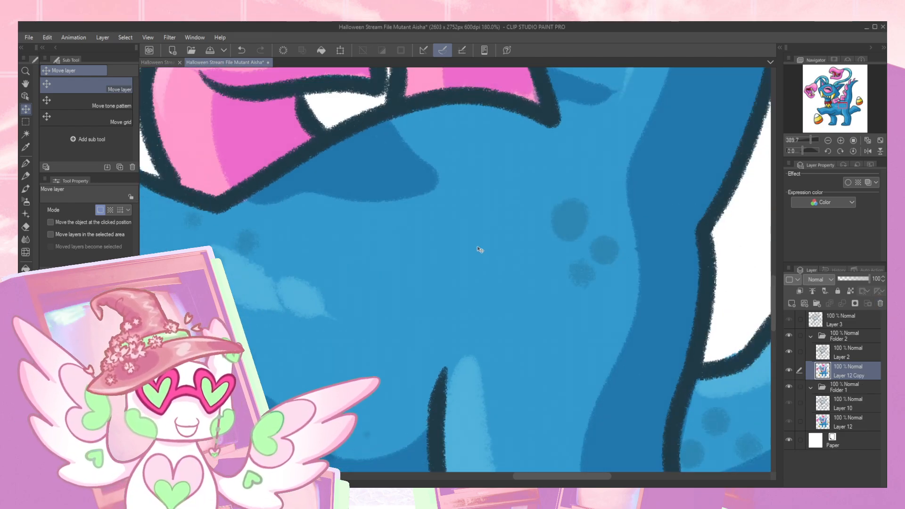
- Erase the blue spill outside the main head's cheek line and undo the trial erasing along the raised front paw
{"action": "scroll", "coordinate": [477, 249], "scroll_direction": "down", "scroll_amount": 3}
{"action": "scroll", "coordinate": [438, 183], "scroll_direction": "up", "scroll_amount": 1}
{"action": "key", "text": "p"}
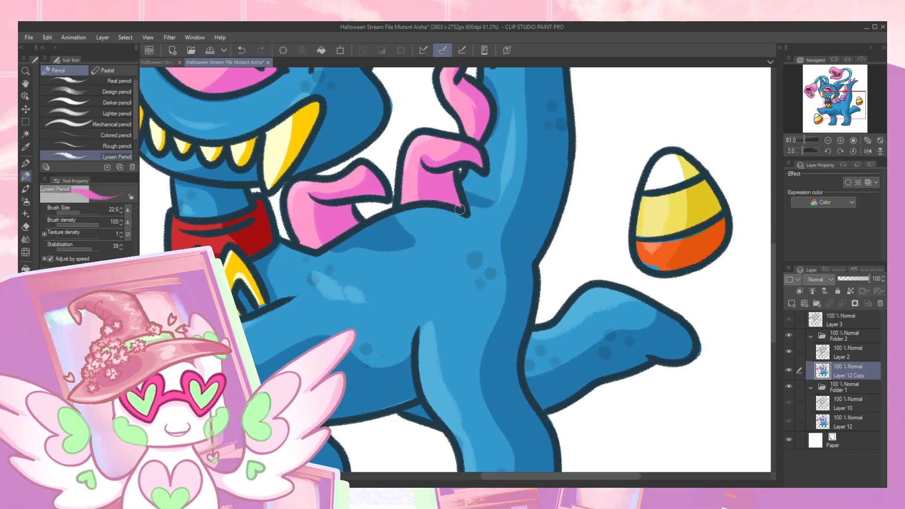
{"action": "left_click_drag", "start_coordinate": [449, 171], "coordinate": [426, 241]}
{"action": "key", "text": "e"}
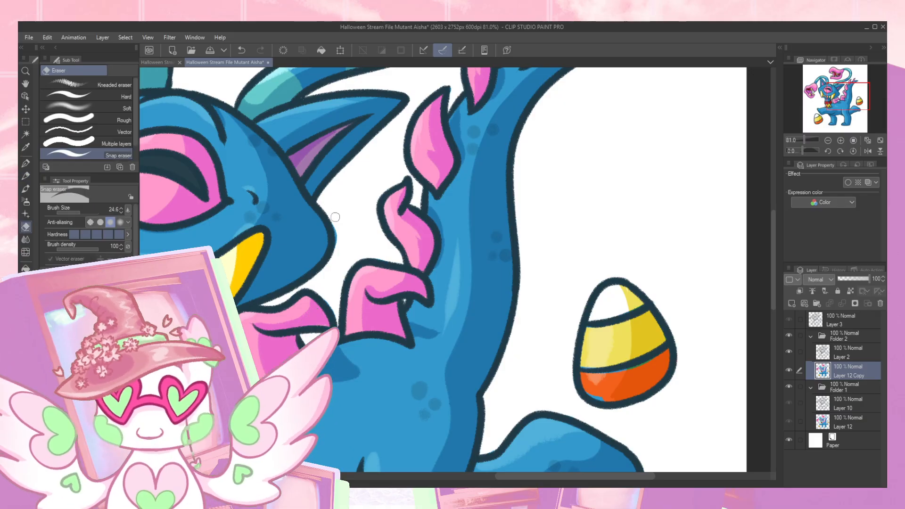
{"action": "left_click_drag", "start_coordinate": [526, 111], "coordinate": [448, 210]}
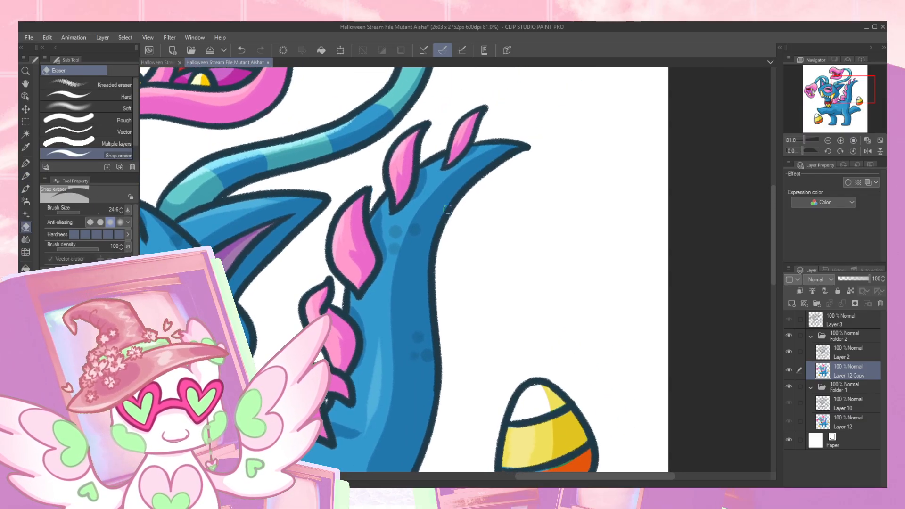
{"action": "left_click_drag", "start_coordinate": [848, 100], "coordinate": [829, 124]}
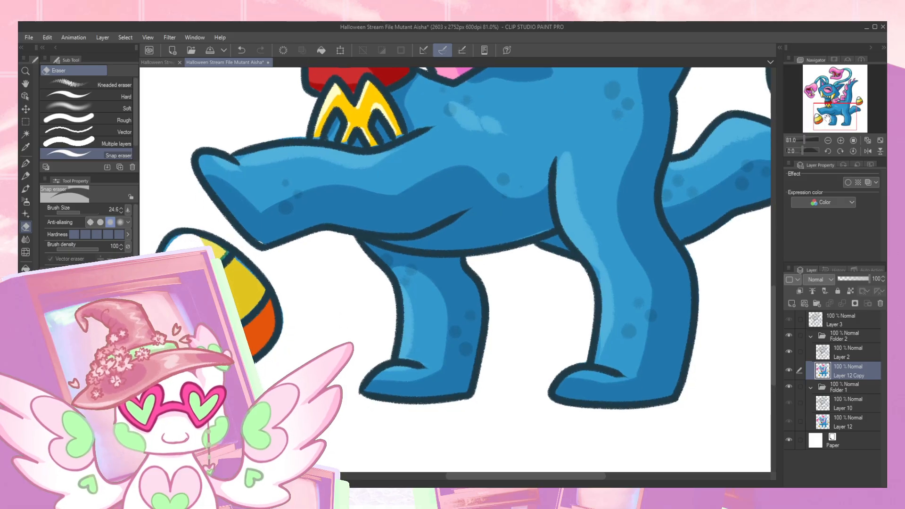
{"action": "left_click_drag", "start_coordinate": [229, 193], "coordinate": [272, 240]}
{"action": "key", "text": "ctrl+z"}
- Cover the blue spill on the candy corn by the raised paw, using yellow at the stripe line and white on the tip
{"action": "key", "text": "p"}
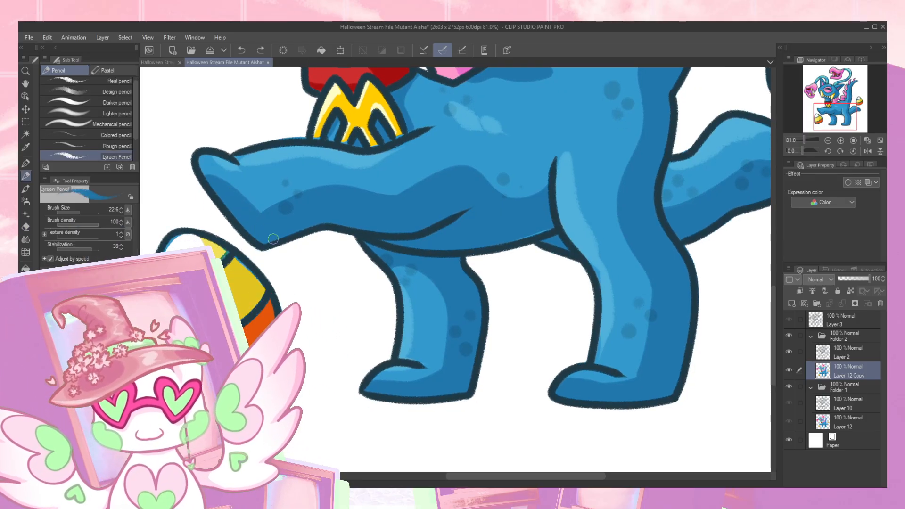
{"action": "left_click", "coordinate": [216, 252], "text": "alt"}
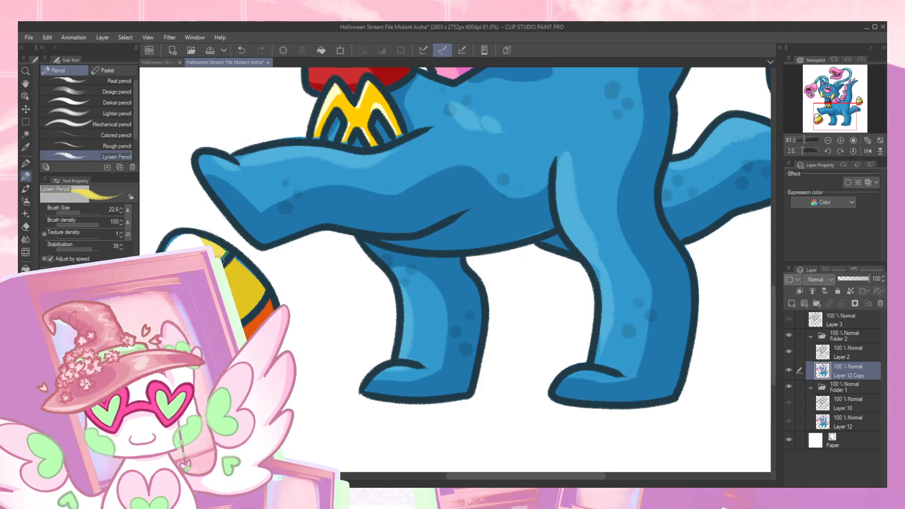
{"action": "left_click_drag", "start_coordinate": [219, 256], "coordinate": [228, 254]}
{"action": "left_click", "coordinate": [170, 251], "text": "alt"}
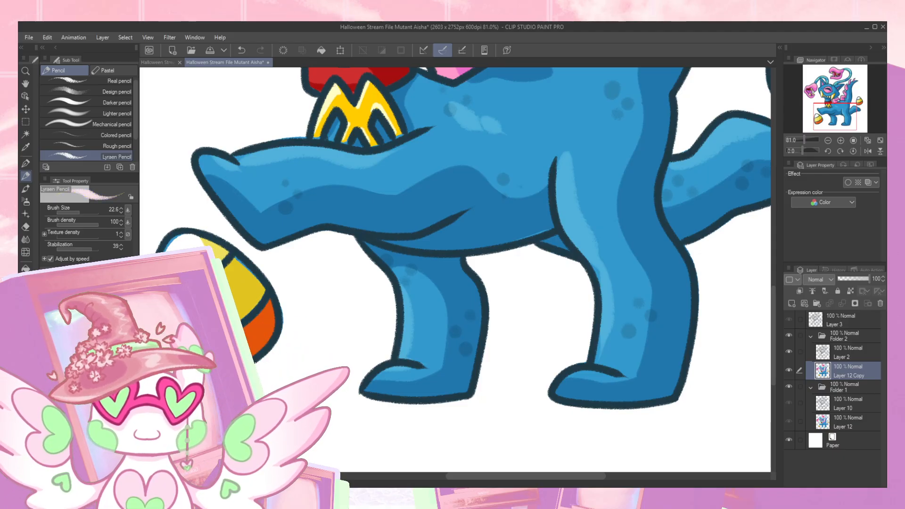
{"action": "mouse_move", "coordinate": [165, 250]}
{"action": "left_mouse_down"}
{"action": "mouse_move", "coordinate": [180, 236]}
{"action": "mouse_move", "coordinate": [208, 242]}
{"action": "left_mouse_up"}
{"action": "key", "text": "ctrl+z"}
{"action": "left_click", "coordinate": [179, 242], "text": "alt"}
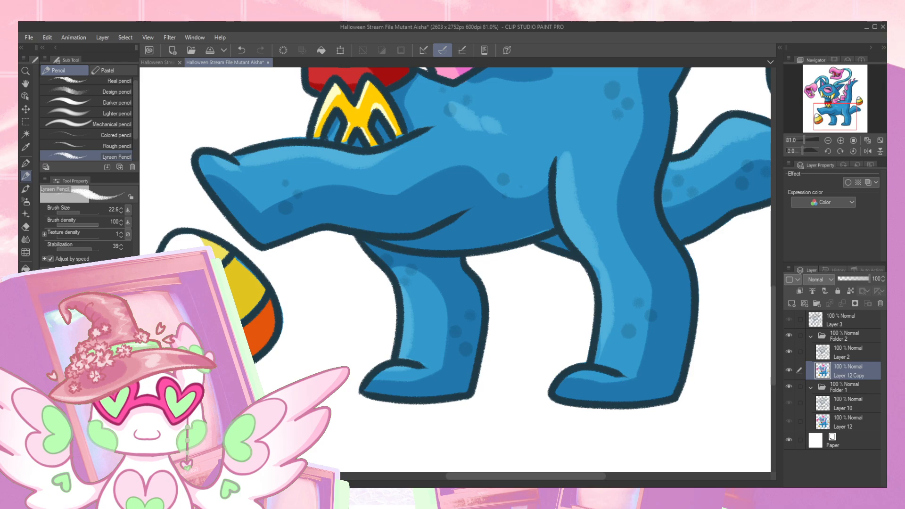
- Touch up the yellow and orange bands of the candy corn by the raised paw to fit the retraced lines
{"action": "left_click", "coordinate": [217, 245], "text": "alt"}
{"action": "left_click", "coordinate": [230, 283], "text": "alt"}
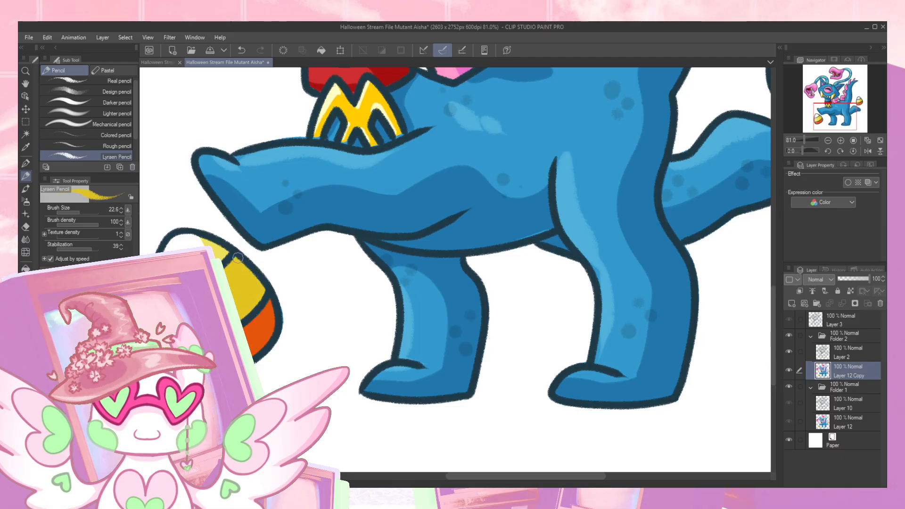
{"action": "left_click", "coordinate": [90, 410]}
{"action": "left_click", "coordinate": [89, 410]}
{"action": "left_click", "coordinate": [89, 405]}
{"action": "left_click", "coordinate": [89, 405]}
{"action": "left_click", "coordinate": [246, 288], "text": "alt"}
{"action": "left_click", "coordinate": [261, 328], "text": "alt"}
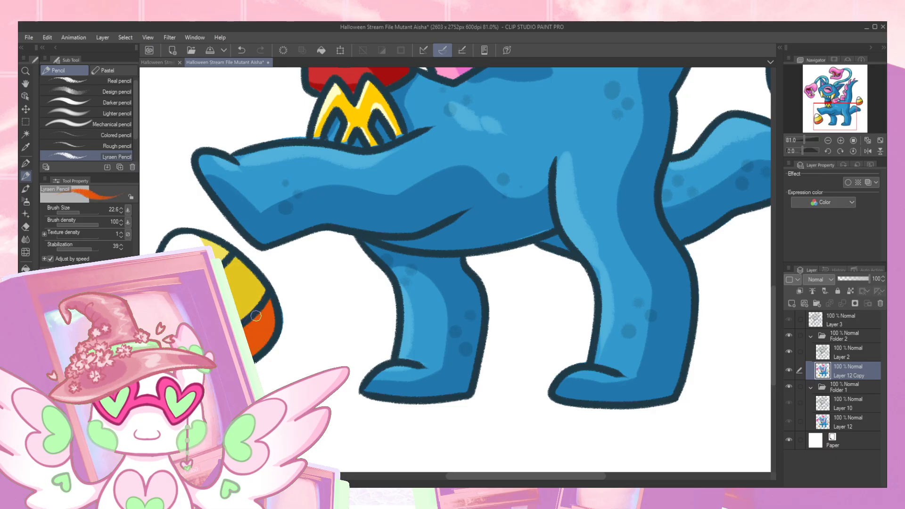
{"action": "left_click", "coordinate": [262, 295], "text": "alt"}
- Repaint the orange band of the candy corn behind the tail, covering the blue spill along its lower edge
{"action": "mouse_move", "coordinate": [449, 210]}
{"action": "left_mouse_down"}
{"action": "mouse_move", "coordinate": [461, 212]}
{"action": "mouse_move", "coordinate": [372, 207]}
{"action": "left_mouse_up"}
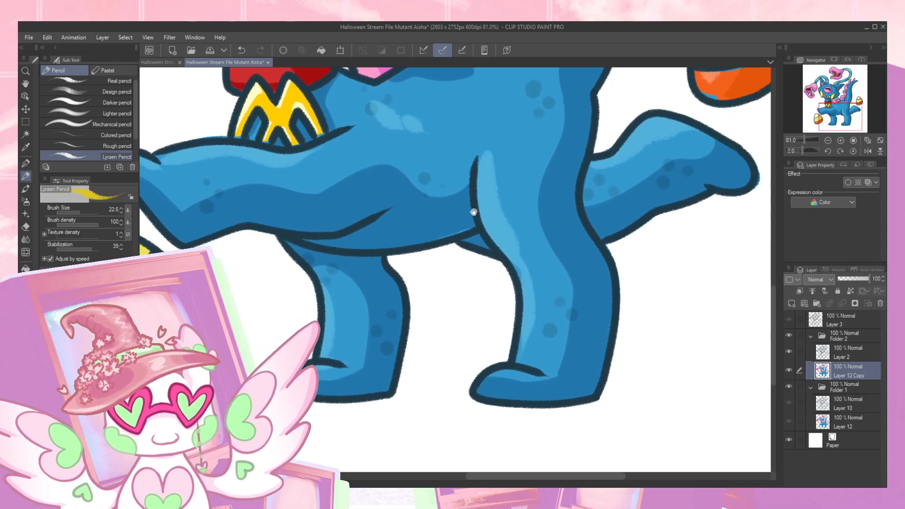
{"action": "left_click_drag", "start_coordinate": [513, 198], "coordinate": [460, 205]}
{"action": "left_click_drag", "start_coordinate": [581, 195], "coordinate": [441, 222]}
{"action": "left_click_drag", "start_coordinate": [529, 203], "coordinate": [449, 307]}
{"action": "left_click", "coordinate": [378, 281], "text": "alt"}
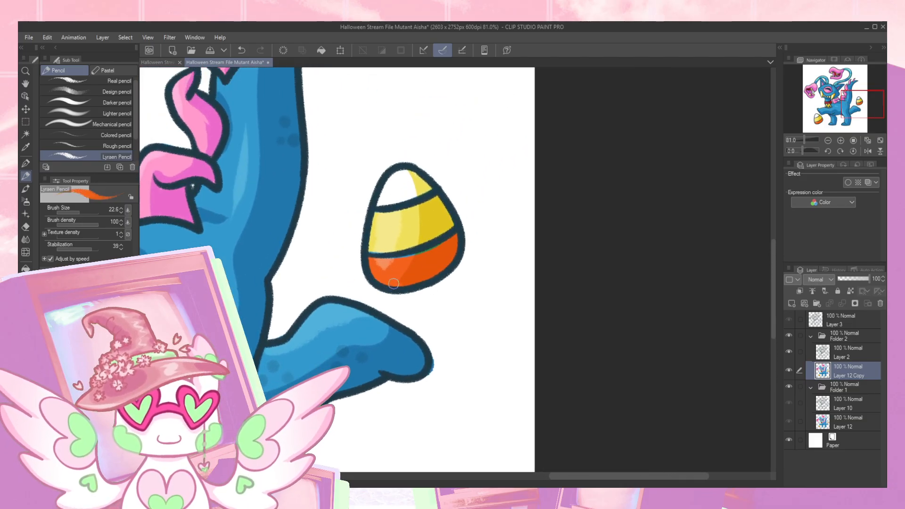
{"action": "left_click", "coordinate": [421, 260], "text": "alt"}
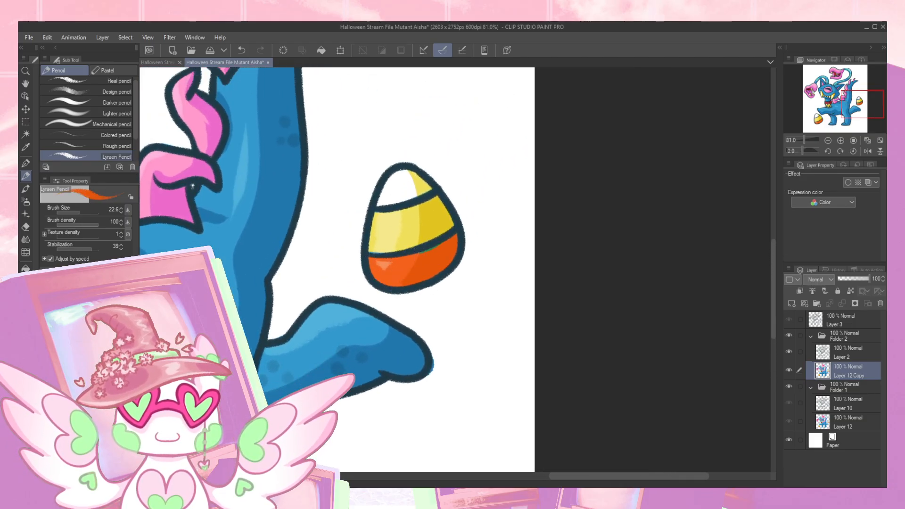
{"action": "left_click_drag", "start_coordinate": [429, 250], "coordinate": [458, 233]}
{"action": "left_click", "coordinate": [383, 264], "text": "alt"}
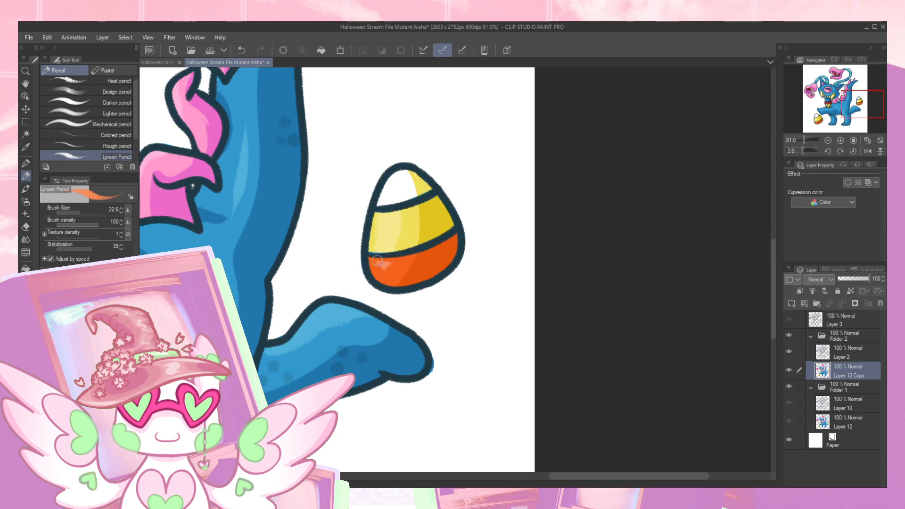
- Fill the edges of the yellow band and the yellow tip shading on the candy corn behind the tail
{"action": "left_click", "coordinate": [380, 242], "text": "alt"}
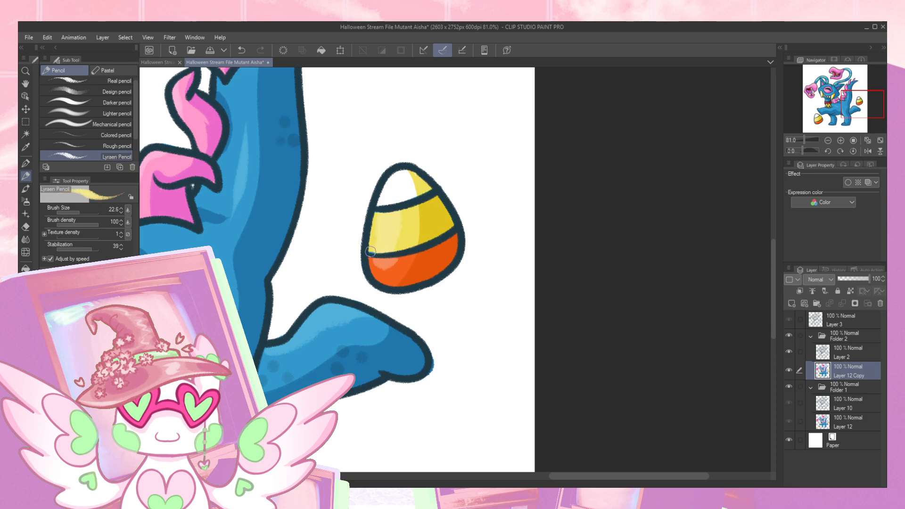
{"action": "left_click_drag", "start_coordinate": [394, 236], "coordinate": [378, 280]}
{"action": "left_click", "coordinate": [363, 315], "text": "alt"}
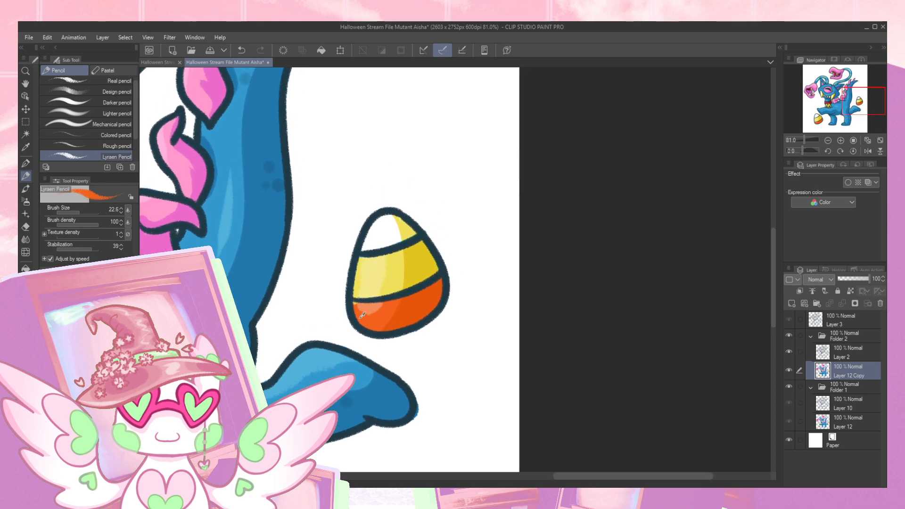
{"action": "left_click", "coordinate": [357, 290], "text": "alt"}
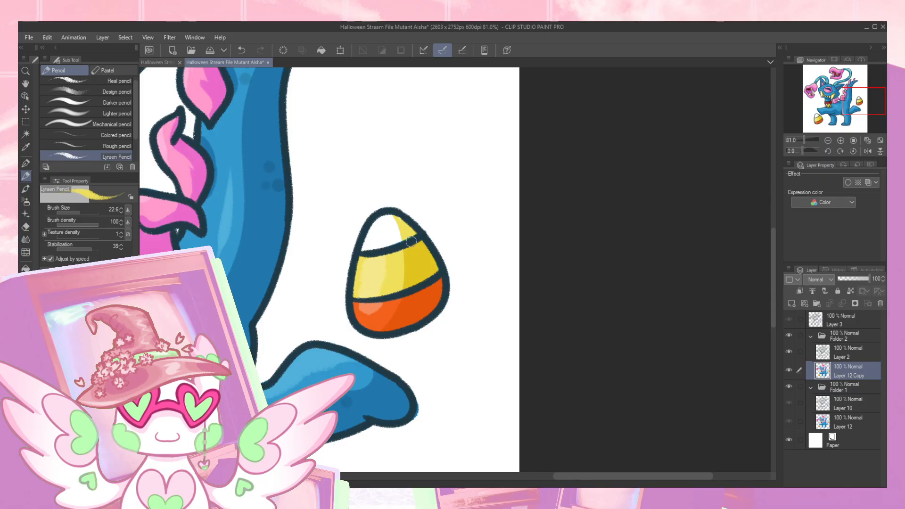
{"action": "left_click_drag", "start_coordinate": [412, 232], "coordinate": [417, 234]}
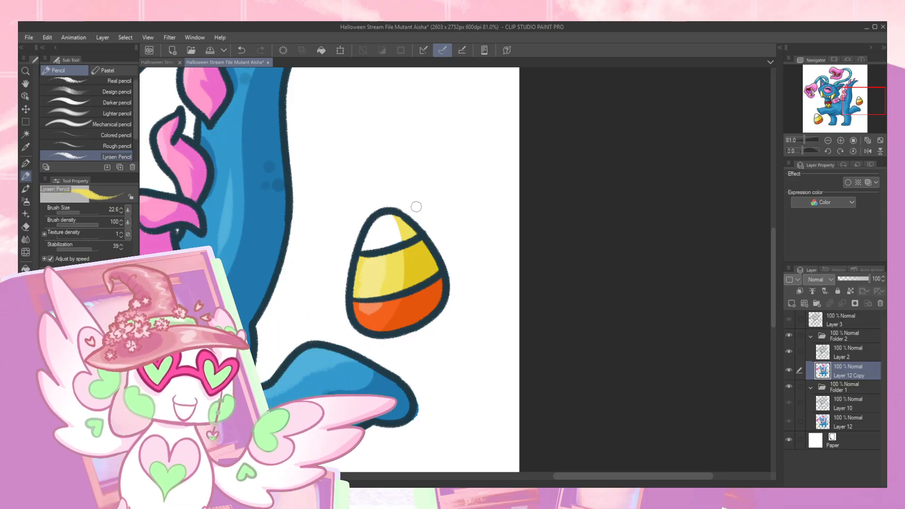
- Touch up the blue chest and the golden medallion, and erase the color outside the lines below the collar
{"action": "left_click_drag", "start_coordinate": [865, 102], "coordinate": [840, 108]}
{"action": "left_click", "coordinate": [430, 253], "text": "alt"}
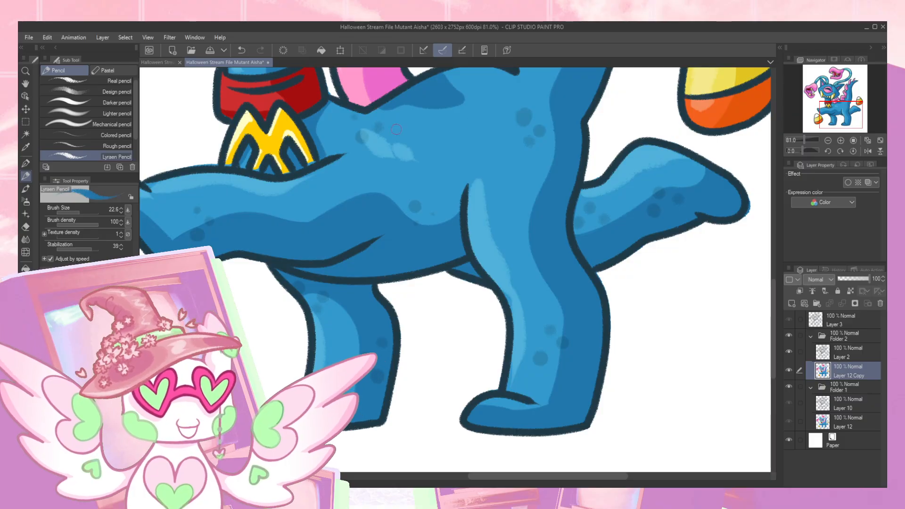
{"action": "left_click_drag", "start_coordinate": [328, 87], "coordinate": [335, 221]}
{"action": "key", "text": "e"}
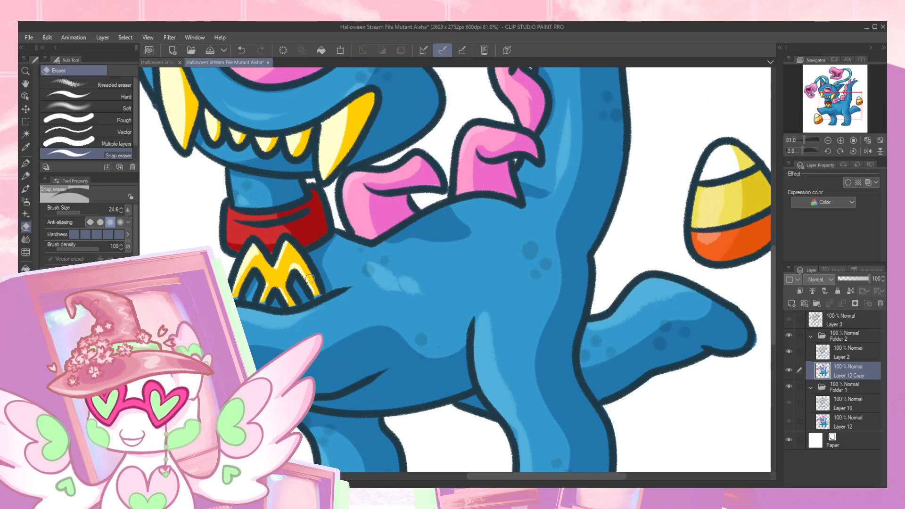
{"action": "key", "text": "p"}
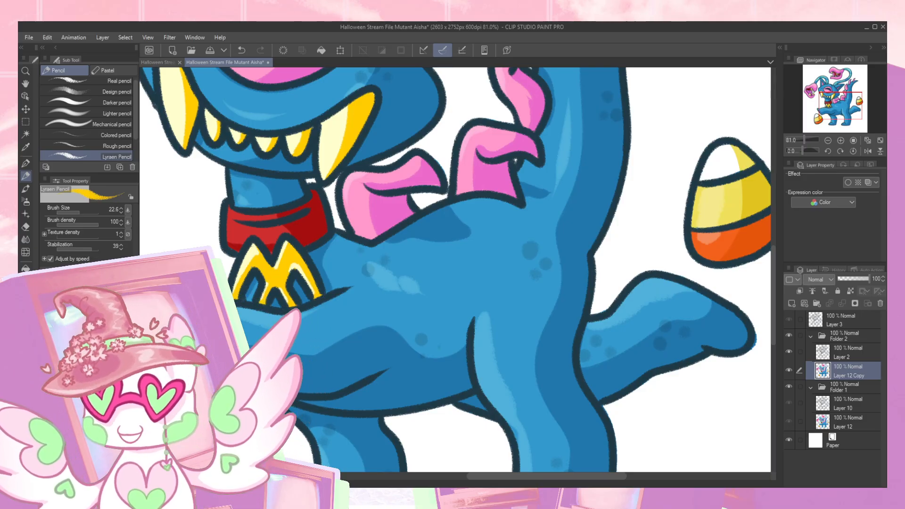
{"action": "key", "text": "e"}
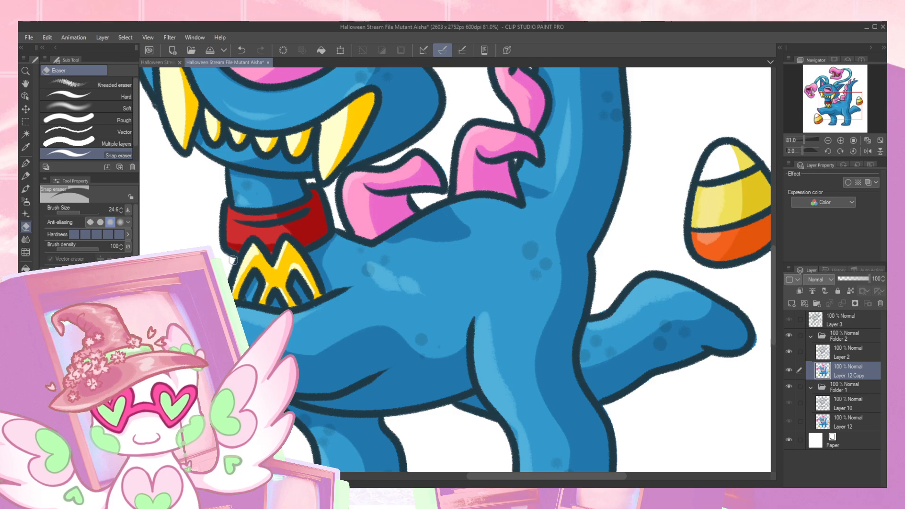
{"action": "left_click_drag", "start_coordinate": [228, 260], "coordinate": [242, 270]}
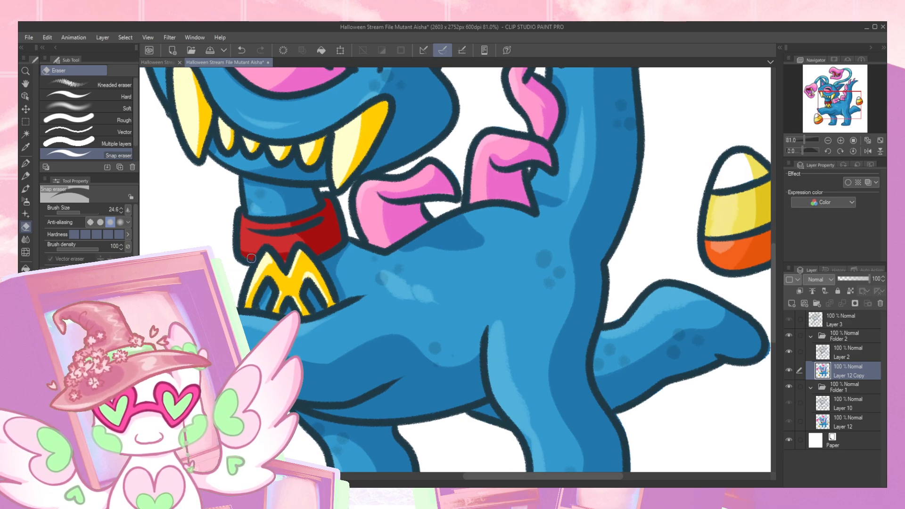
- Touch up the lower edge of the red collar and the left side of the golden medallion within the lines
{"action": "key", "text": "p"}
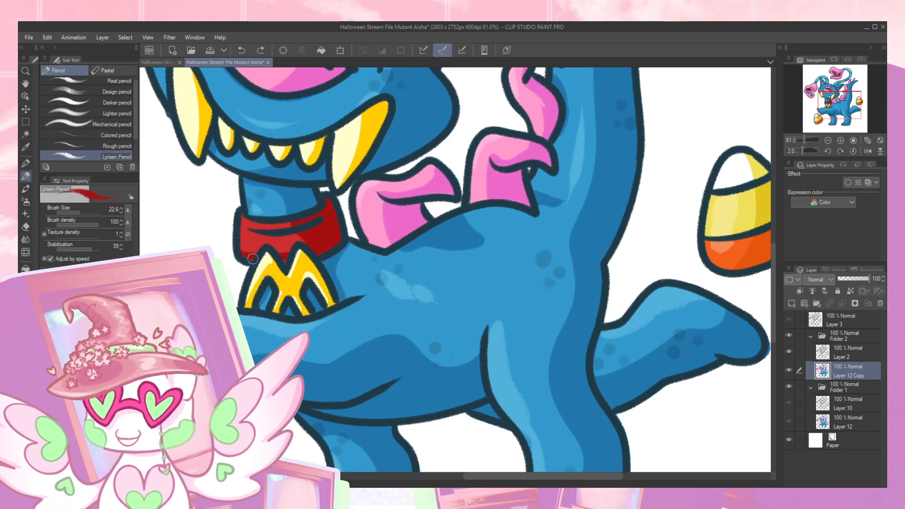
{"action": "left_click_drag", "start_coordinate": [241, 258], "coordinate": [256, 251]}
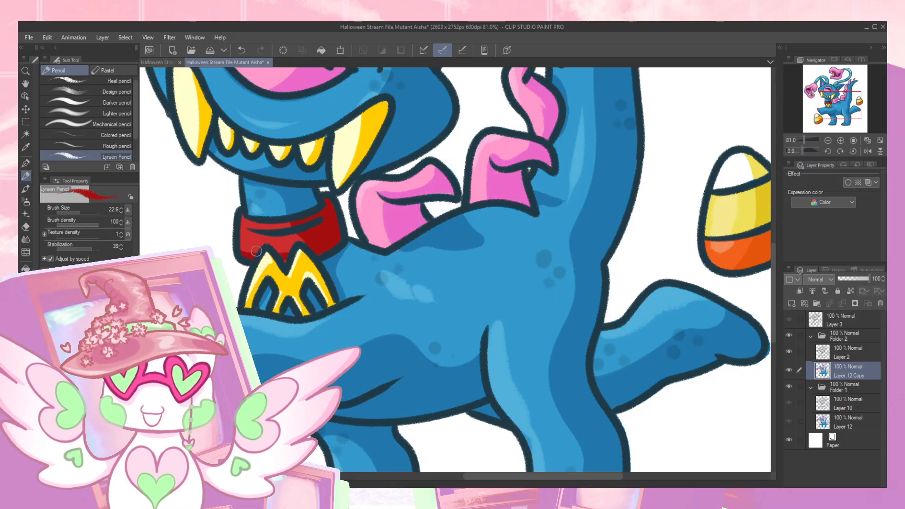
{"action": "left_click", "coordinate": [267, 259], "text": "alt"}
{"action": "left_click_drag", "start_coordinate": [257, 273], "coordinate": [249, 292]}
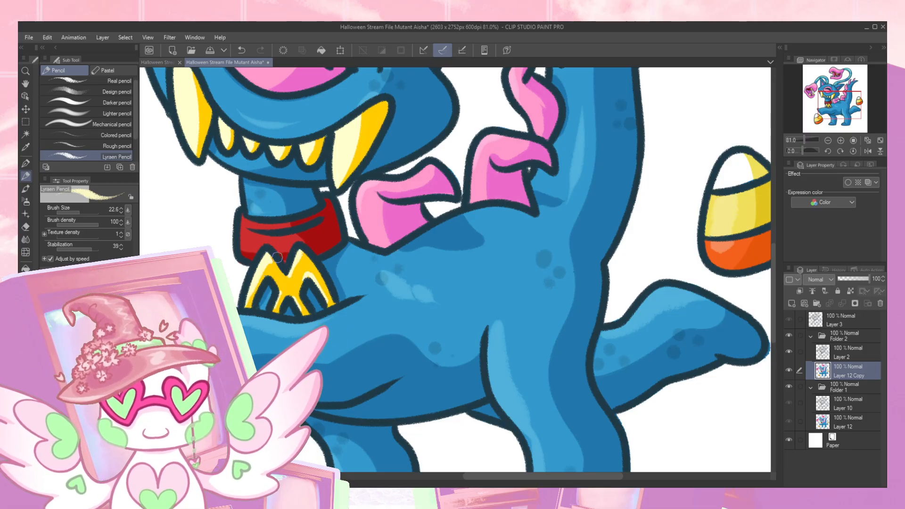
- Show the animation timeline and put Layer 3 into a new folder of its own
{"action": "left_click_drag", "start_coordinate": [430, 157], "coordinate": [421, 357]}
{"action": "mouse_move", "coordinate": [443, 185]}
{"action": "left_mouse_down"}
{"action": "mouse_move", "coordinate": [436, 264]}
{"action": "mouse_move", "coordinate": [420, 302]}
{"action": "mouse_move", "coordinate": [410, 283]}
{"action": "mouse_move", "coordinate": [537, 231]}
{"action": "left_mouse_up"}
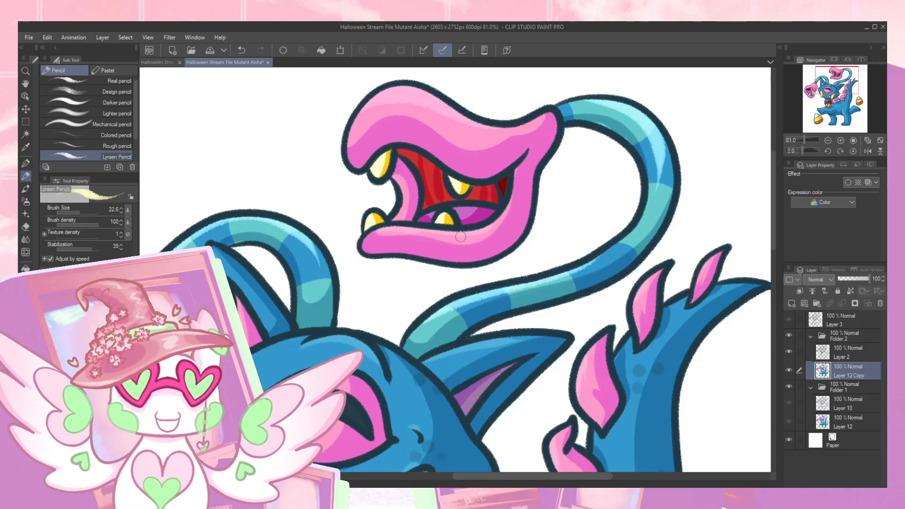
{"action": "left_click_drag", "start_coordinate": [831, 87], "coordinate": [821, 121]}
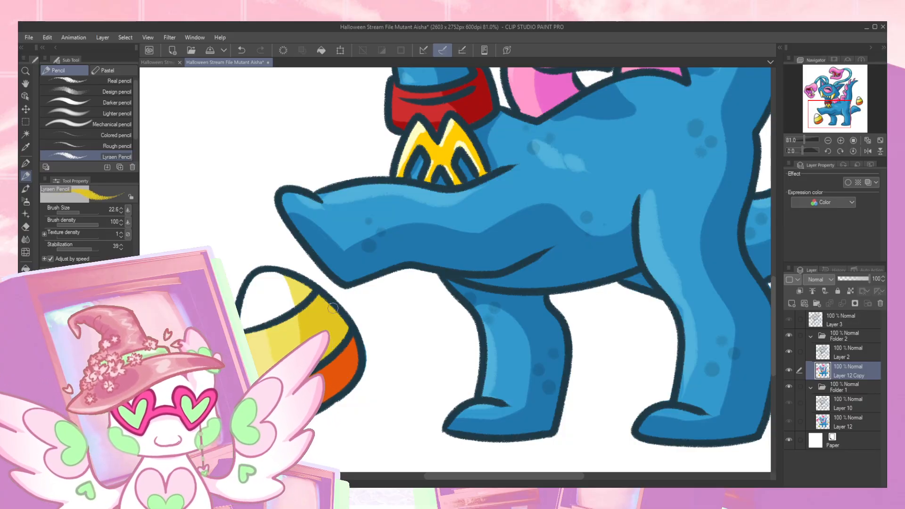
{"action": "left_click_drag", "start_coordinate": [617, 108], "coordinate": [482, 370]}
{"action": "left_click_drag", "start_coordinate": [498, 220], "coordinate": [288, 205]}
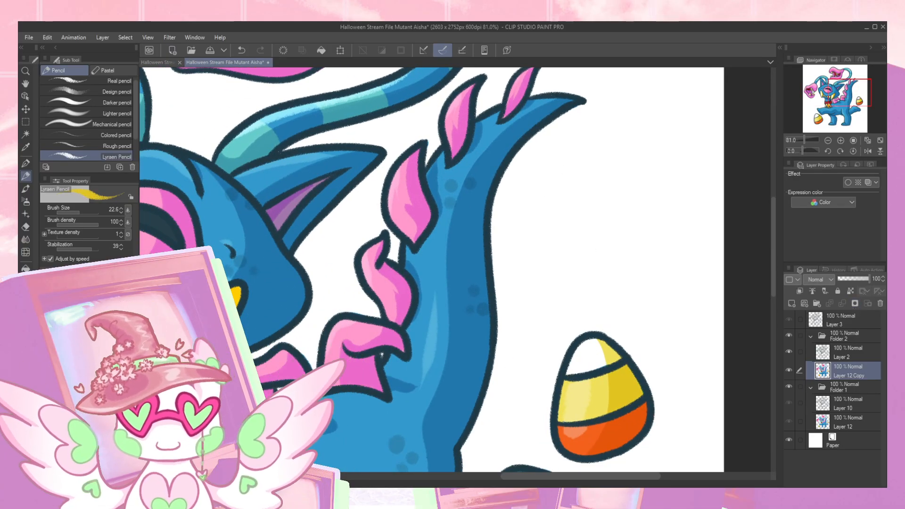
{"action": "left_click", "coordinate": [144, 483]}
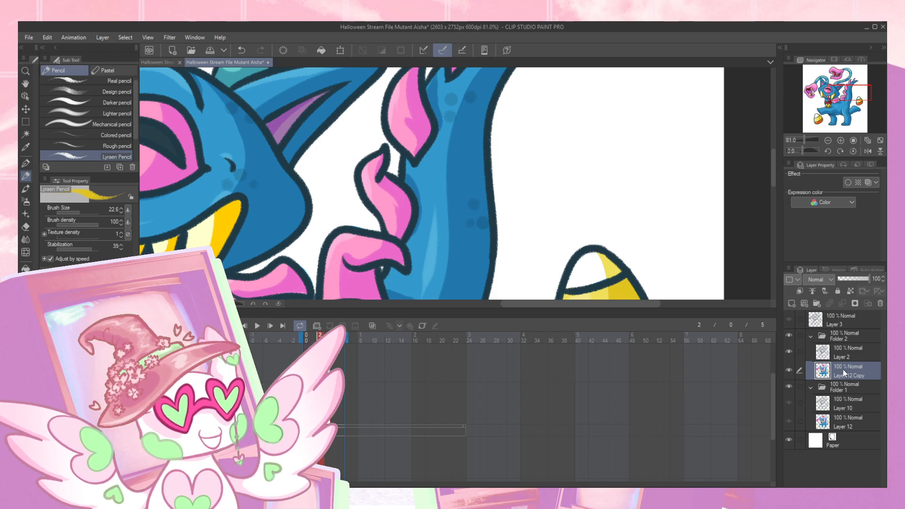
{"action": "left_click", "coordinate": [853, 321]}
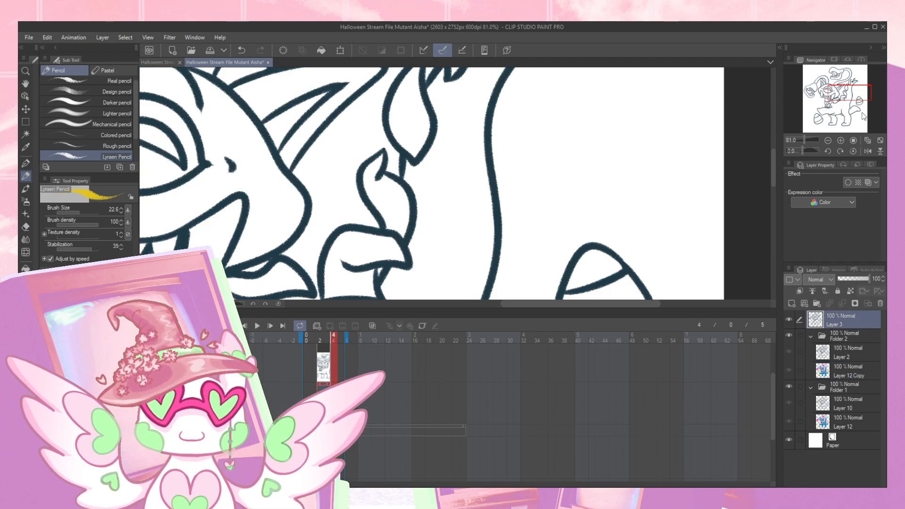
{"action": "key", "text": "ctrl+g"}
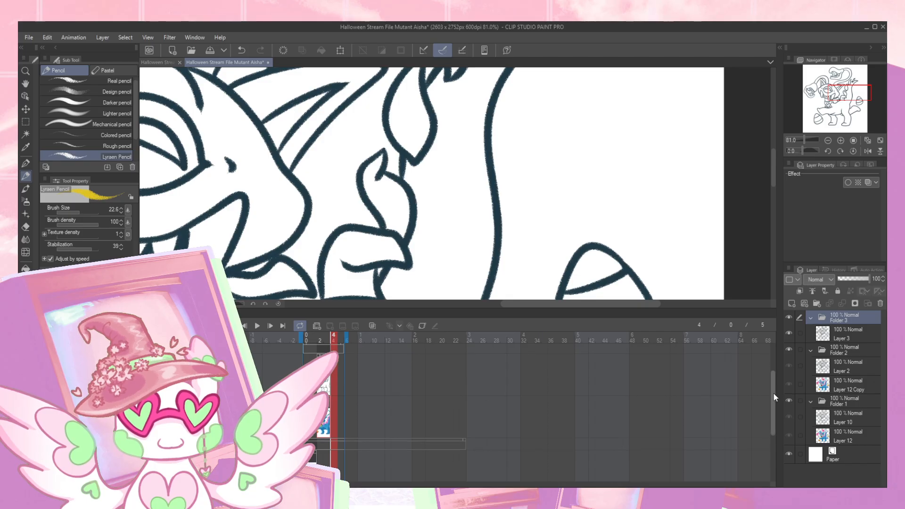
- Duplicate the Layer 12 Copy color layer above Folder 2 and set its clip to start at frame 4, matching Layer 3
{"action": "left_click_drag", "start_coordinate": [776, 398], "coordinate": [773, 372]}
{"action": "left_click", "coordinate": [861, 381]}
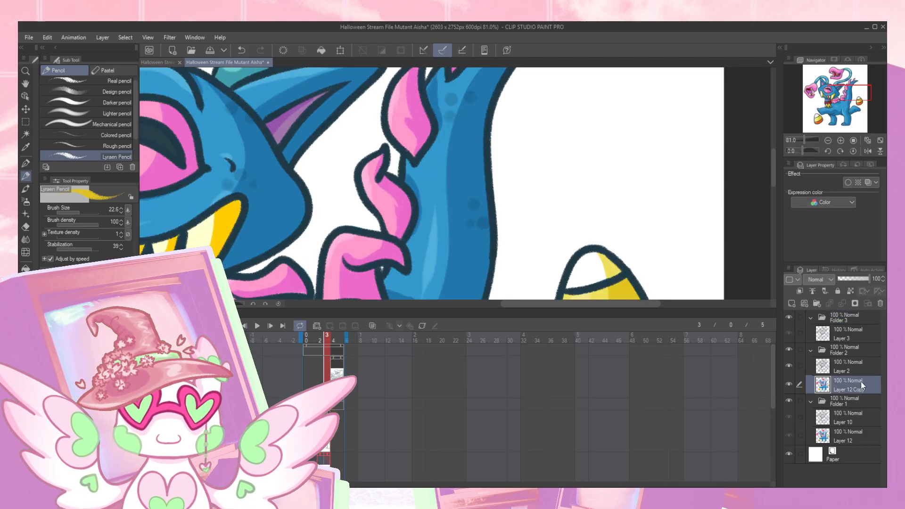
{"action": "key", "text": "ctrl+v"}
{"action": "left_click_drag", "start_coordinate": [843, 384], "coordinate": [847, 350]}
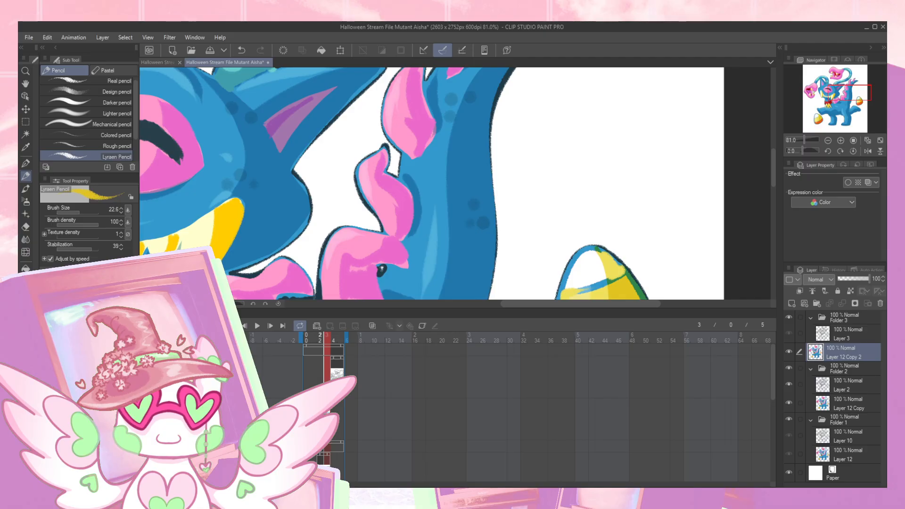
{"action": "left_click_drag", "start_coordinate": [323, 406], "coordinate": [337, 406]}
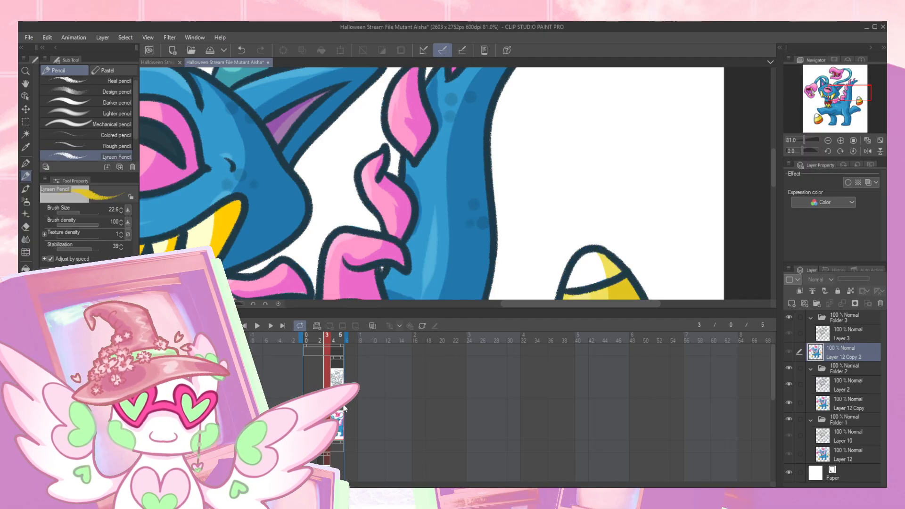
{"action": "left_click", "coordinate": [337, 395]}
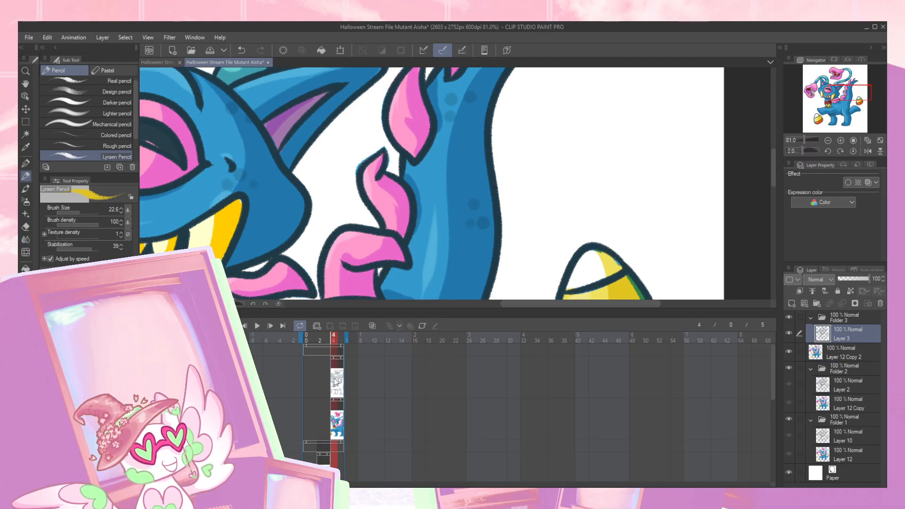
{"action": "left_click", "coordinate": [344, 378]}
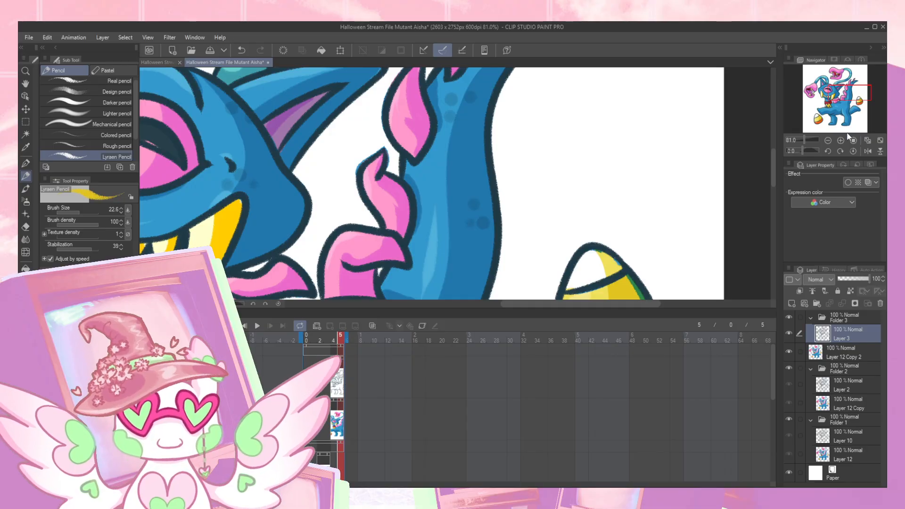
- Move Layer 12 Copy 2 into Folder 3, directly below Layer 3
{"action": "left_click", "coordinate": [828, 141]}
{"action": "left_click", "coordinate": [828, 141]}
{"action": "left_click", "coordinate": [828, 140]}
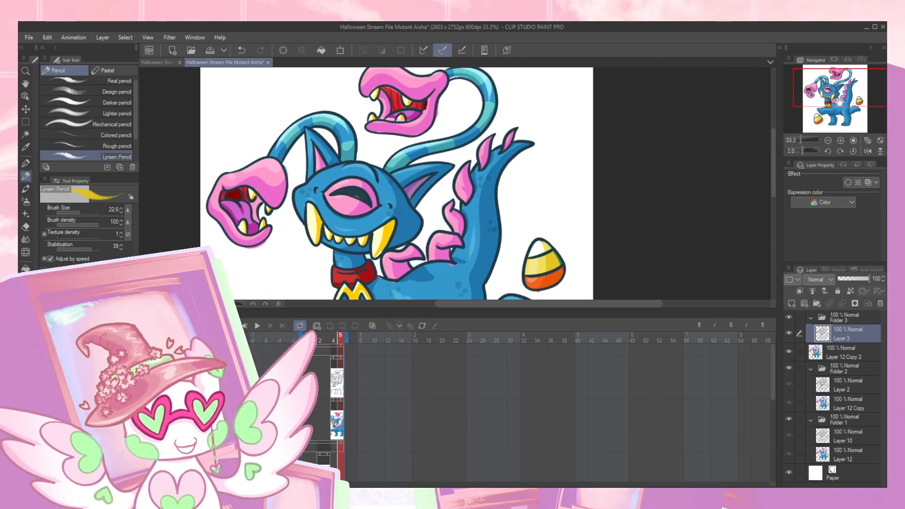
{"action": "left_click", "coordinate": [841, 140]}
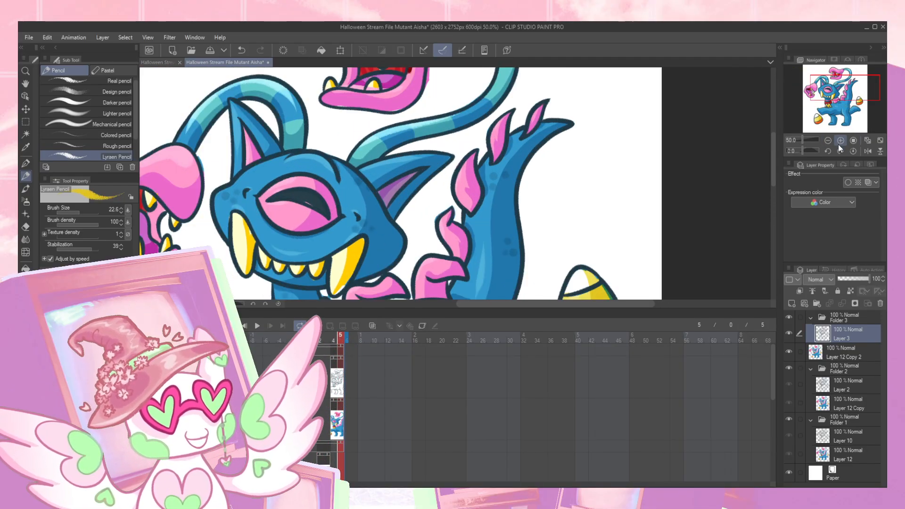
{"action": "left_click", "coordinate": [144, 313]}
{"action": "left_click_drag", "start_coordinate": [843, 88], "coordinate": [837, 86]}
{"action": "left_click", "coordinate": [841, 140]}
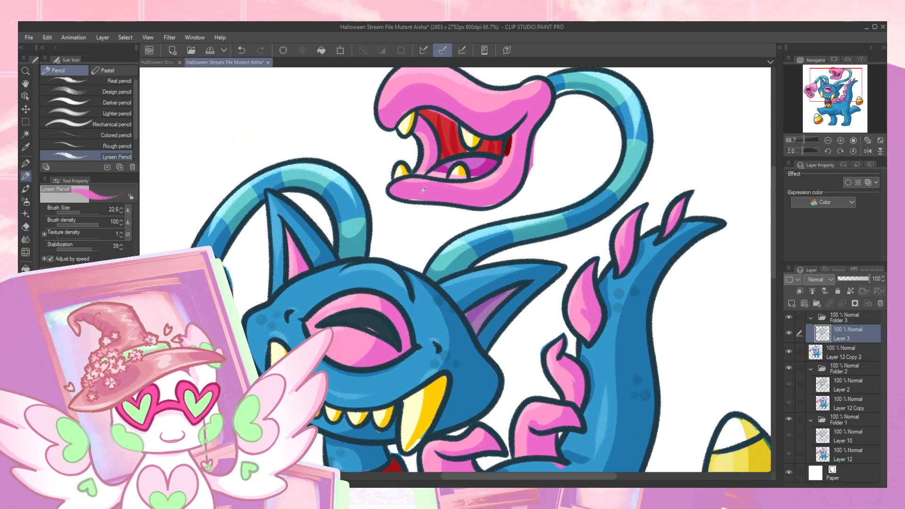
{"action": "left_click", "coordinate": [843, 349]}
{"action": "left_click_drag", "start_coordinate": [843, 343], "coordinate": [861, 329]}
{"action": "key", "text": "ctrl+z"}
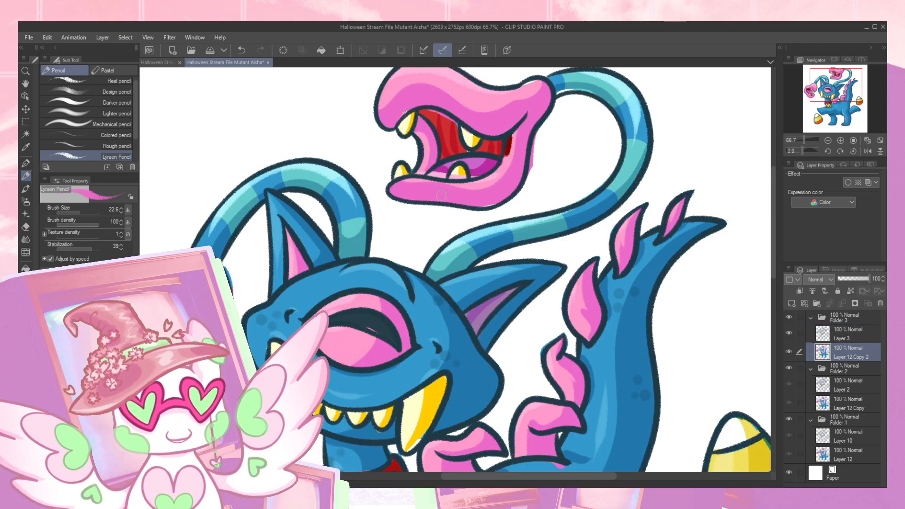
- Clean up the pink jaw edge of the upper tentacle head and touch up the red inside its mouth
{"action": "mouse_move", "coordinate": [514, 190]}
{"action": "left_mouse_down"}
{"action": "mouse_move", "coordinate": [425, 250]}
{"action": "mouse_move", "coordinate": [405, 204]}
{"action": "mouse_move", "coordinate": [400, 219]}
{"action": "mouse_move", "coordinate": [419, 178]}
{"action": "left_mouse_up"}
{"action": "key", "text": "e"}
{"action": "key", "text": "ctrl+z"}
{"action": "key", "text": "p"}
{"action": "left_click", "coordinate": [402, 192], "text": "alt"}
{"action": "key", "text": "ctrl+z"}
{"action": "left_click", "coordinate": [336, 191], "text": "alt"}
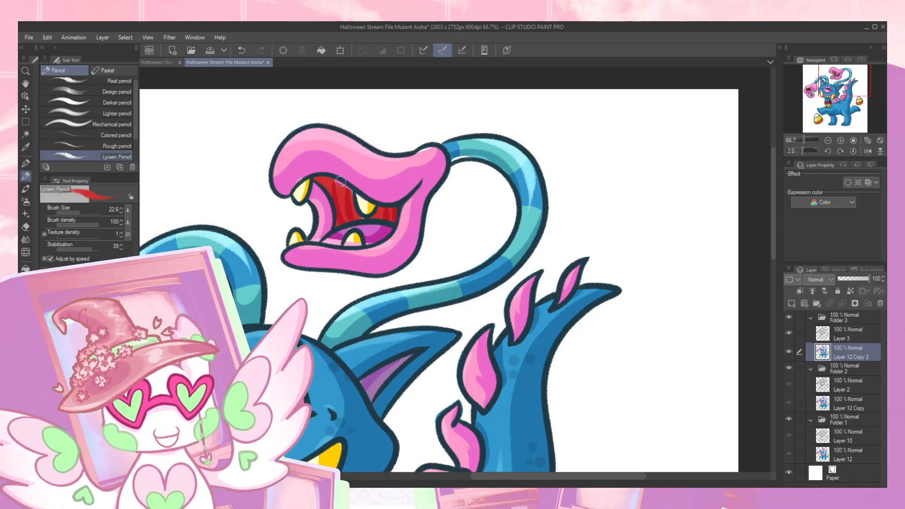
{"action": "left_click_drag", "start_coordinate": [360, 211], "coordinate": [368, 216]}
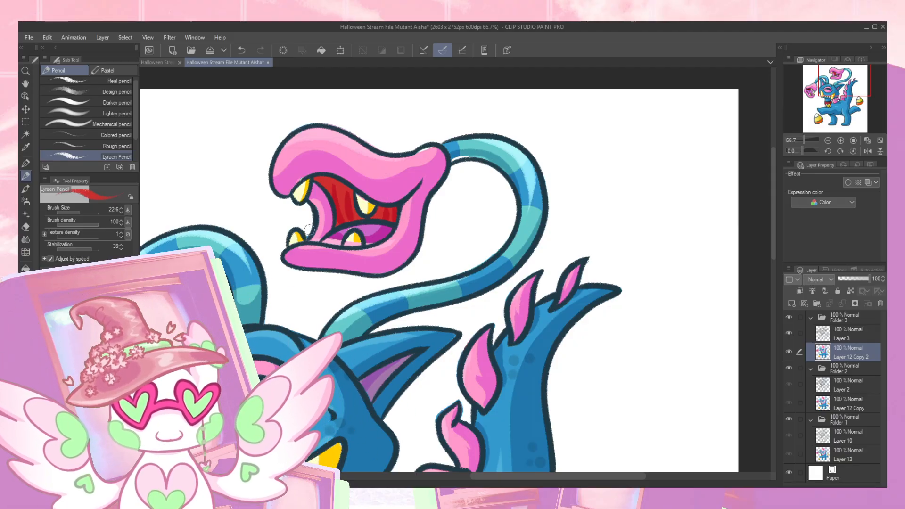
- Erase stray color by the mouth opening and neck joint of the upper tentacle head, touching up the pink and teal edges
{"action": "key", "text": "e"}
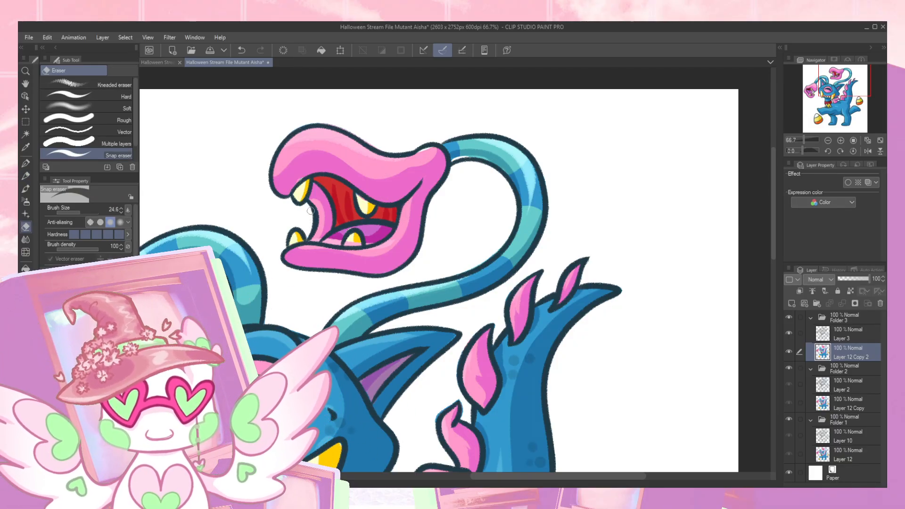
{"action": "key", "text": "p"}
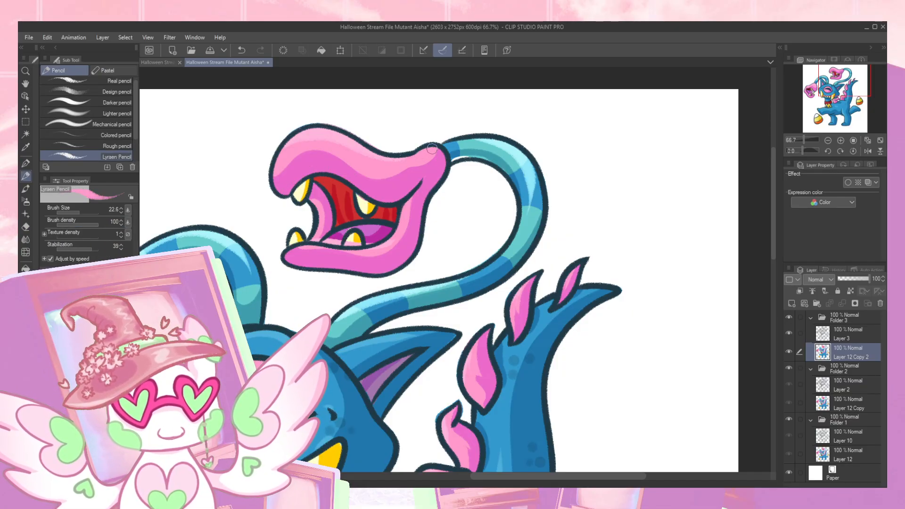
{"action": "key", "text": "e"}
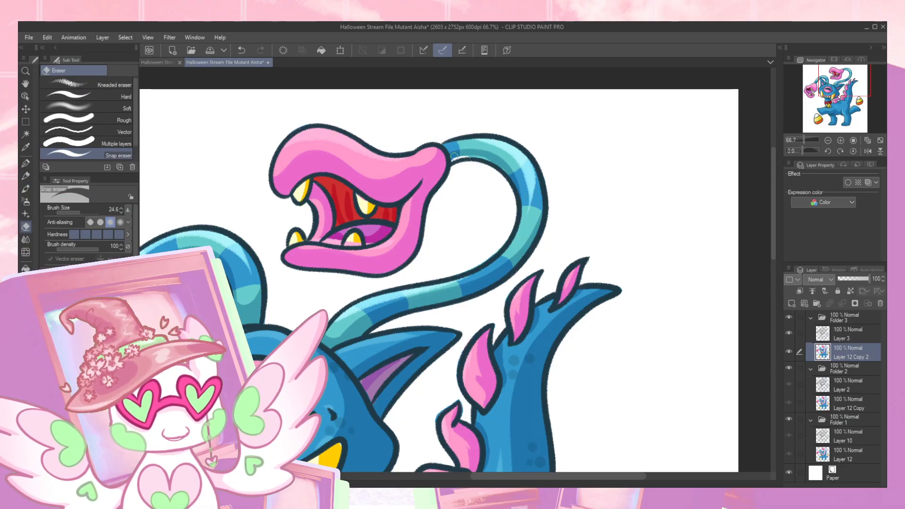
{"action": "key", "text": "p"}
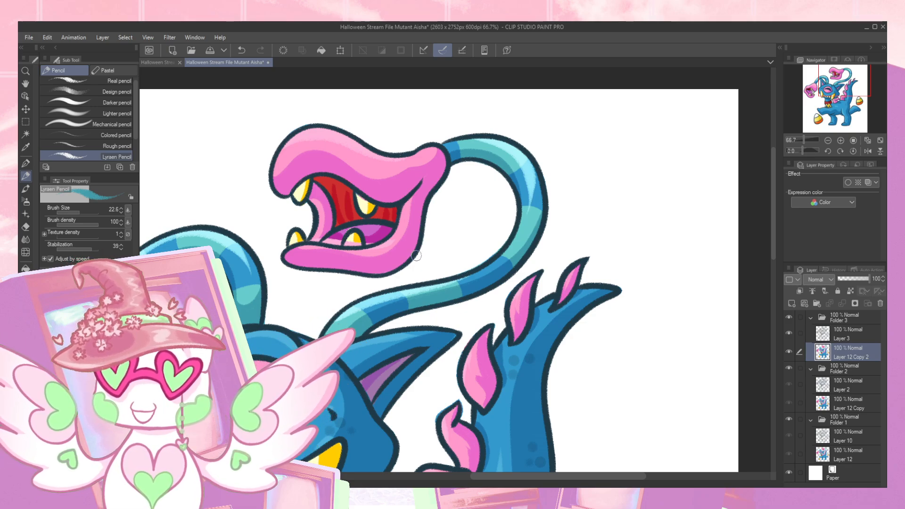
- Touch up the pale yellow of the right-hand upper and lower teeth in the upper tentacle head's mouth
{"action": "left_click", "coordinate": [356, 236], "text": "alt"}
{"action": "left_click", "coordinate": [349, 242], "text": "alt"}
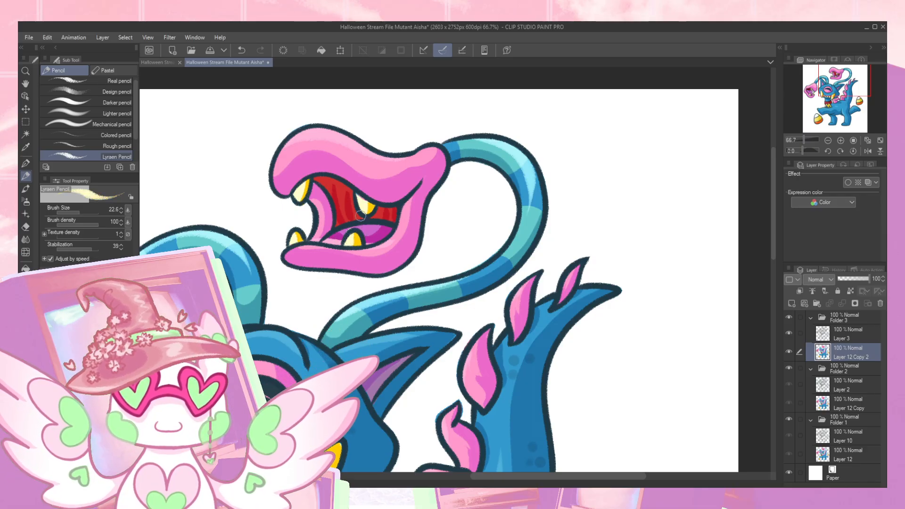
{"action": "left_click", "coordinate": [841, 140]}
{"action": "left_click", "coordinate": [841, 140]}
{"action": "left_click_drag", "start_coordinate": [841, 76], "coordinate": [833, 74]}
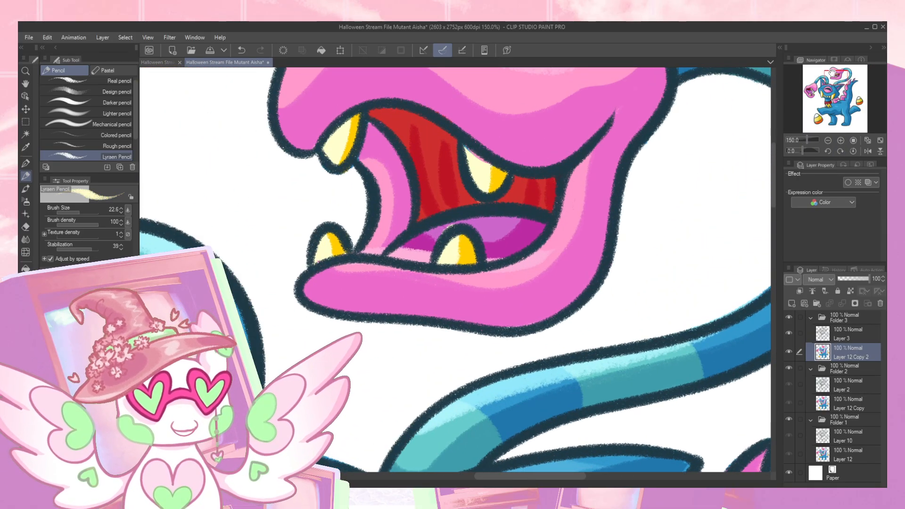
{"action": "left_click", "coordinate": [467, 220], "text": "alt"}
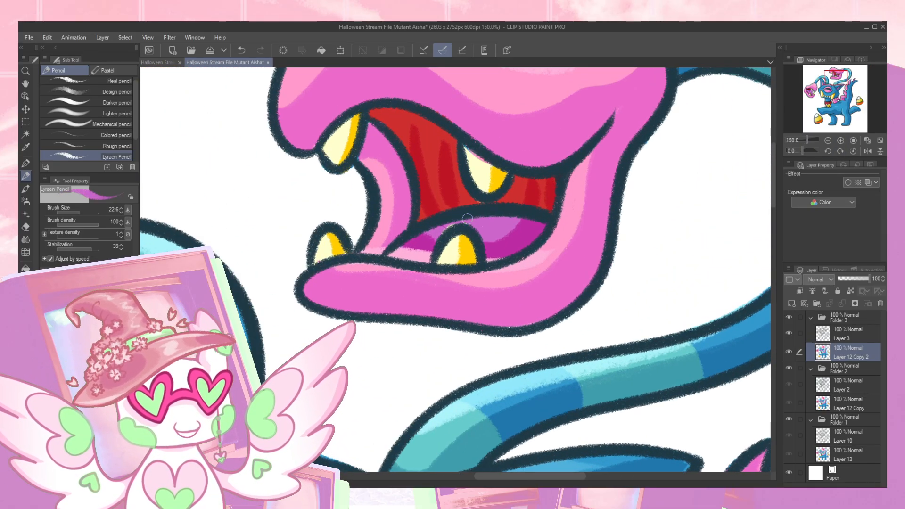
{"action": "left_click", "coordinate": [475, 167], "text": "alt"}
{"action": "left_click_drag", "start_coordinate": [464, 148], "coordinate": [488, 170]}
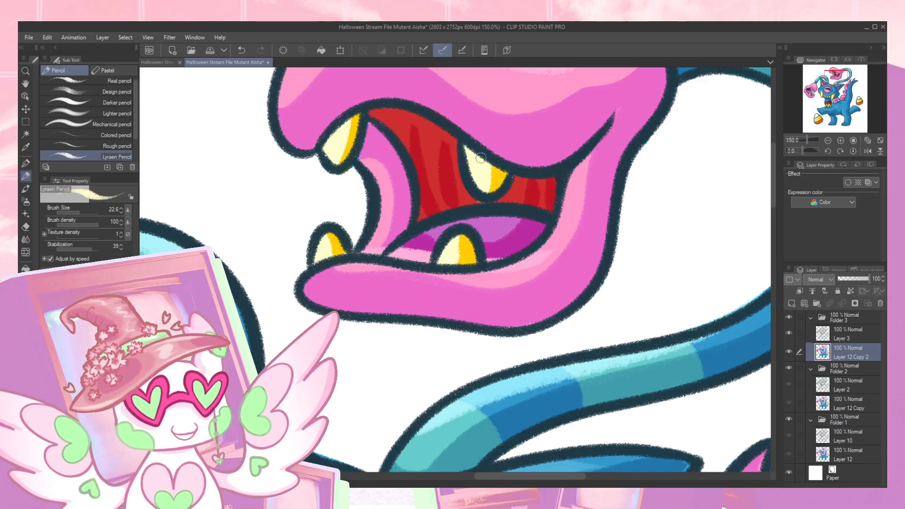
- Touch up the pink inner cheek and repaint the tongue's magenta shading around the lower tooth, covering the pink spill
{"action": "left_click", "coordinate": [367, 158], "text": "alt"}
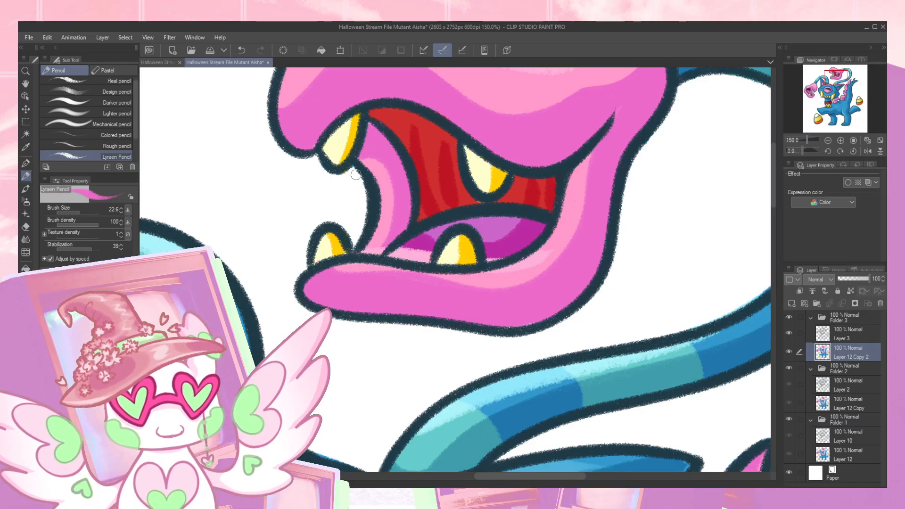
{"action": "key", "text": "e"}
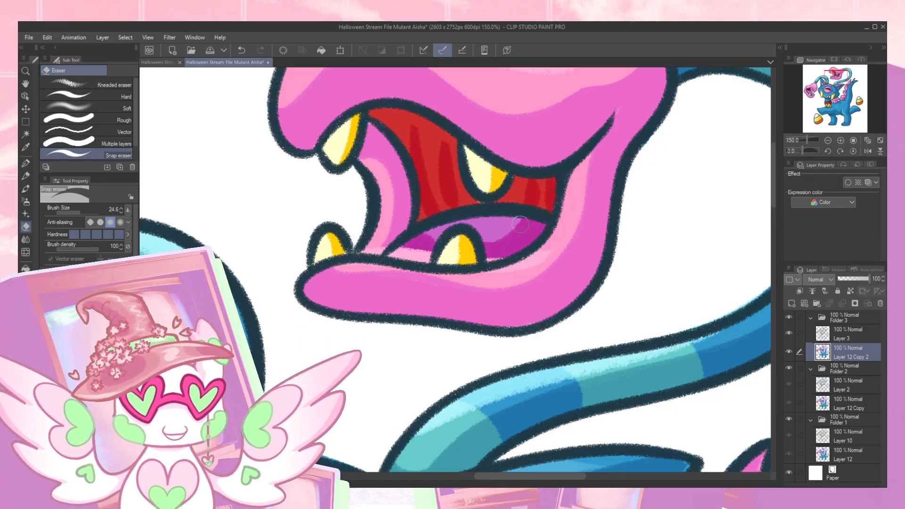
{"action": "mouse_move", "coordinate": [393, 257]}
{"action": "left_mouse_down"}
{"action": "mouse_move", "coordinate": [408, 247]}
{"action": "mouse_move", "coordinate": [416, 247]}
{"action": "mouse_move", "coordinate": [393, 255]}
{"action": "mouse_move", "coordinate": [420, 256]}
{"action": "left_mouse_up"}
{"action": "key", "text": "ctrl+z"}
{"action": "key", "text": "p"}
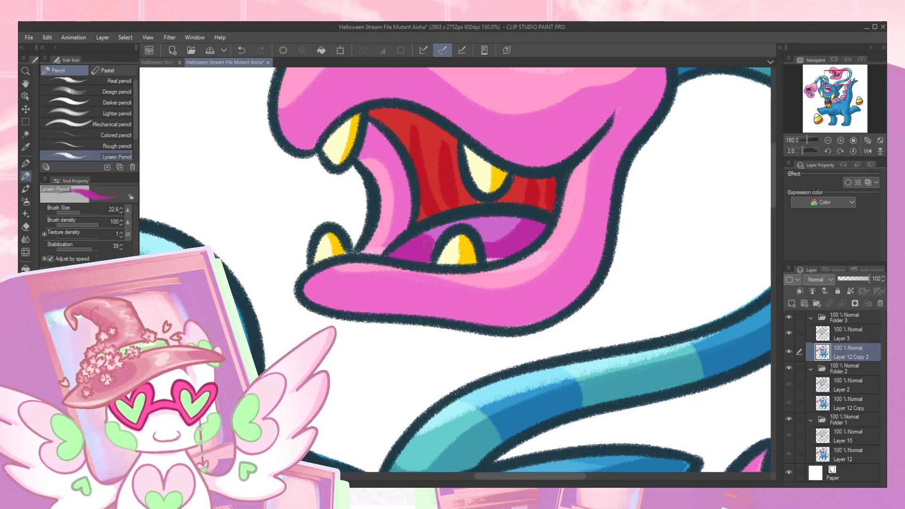
{"action": "left_click_drag", "start_coordinate": [483, 242], "coordinate": [513, 227]}
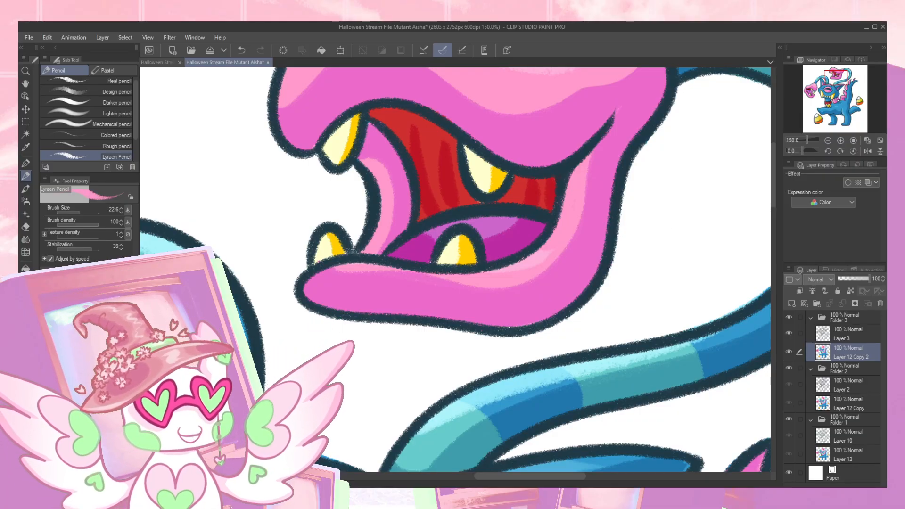
- Erase stray color outside the left tentacle head and cover the blue spill along its top edge with pink
{"action": "mouse_move", "coordinate": [837, 79]}
{"action": "left_mouse_down"}
{"action": "mouse_move", "coordinate": [848, 76]}
{"action": "mouse_move", "coordinate": [841, 90]}
{"action": "mouse_move", "coordinate": [822, 81]}
{"action": "mouse_move", "coordinate": [819, 93]}
{"action": "left_mouse_up"}
{"action": "key", "text": "e"}
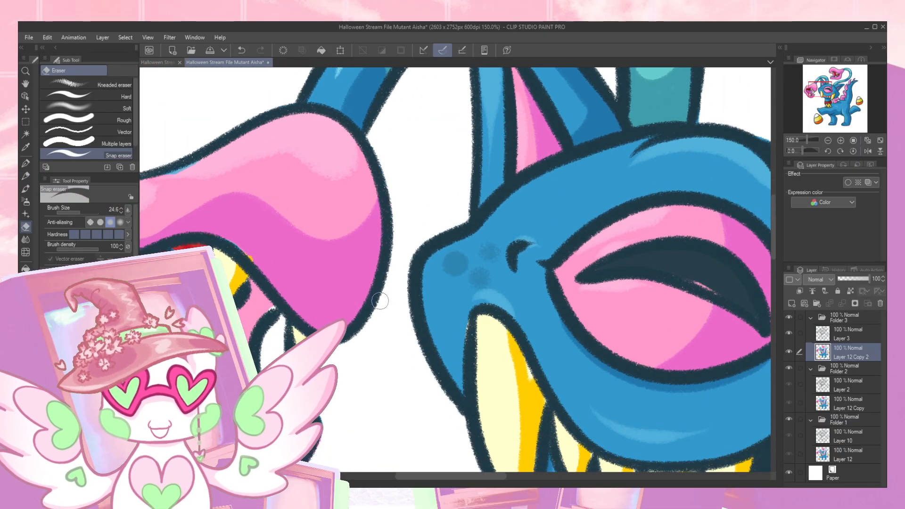
{"action": "left_click_drag", "start_coordinate": [329, 356], "coordinate": [479, 236]}
{"action": "left_click_drag", "start_coordinate": [392, 275], "coordinate": [425, 363]}
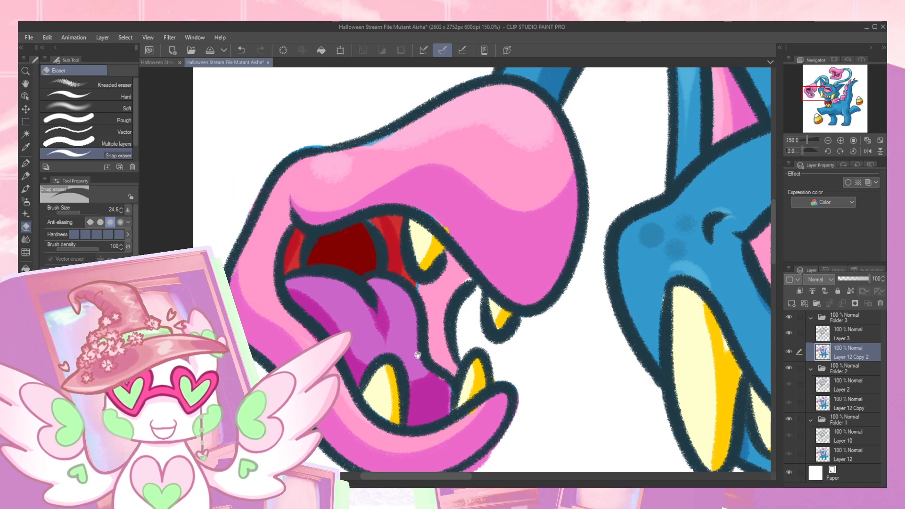
{"action": "left_click_drag", "start_coordinate": [373, 237], "coordinate": [374, 304]}
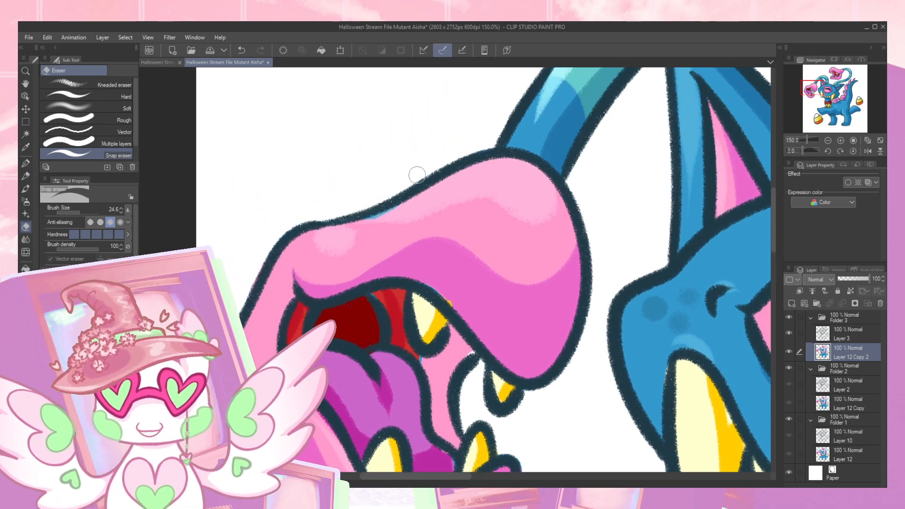
{"action": "key", "text": "p"}
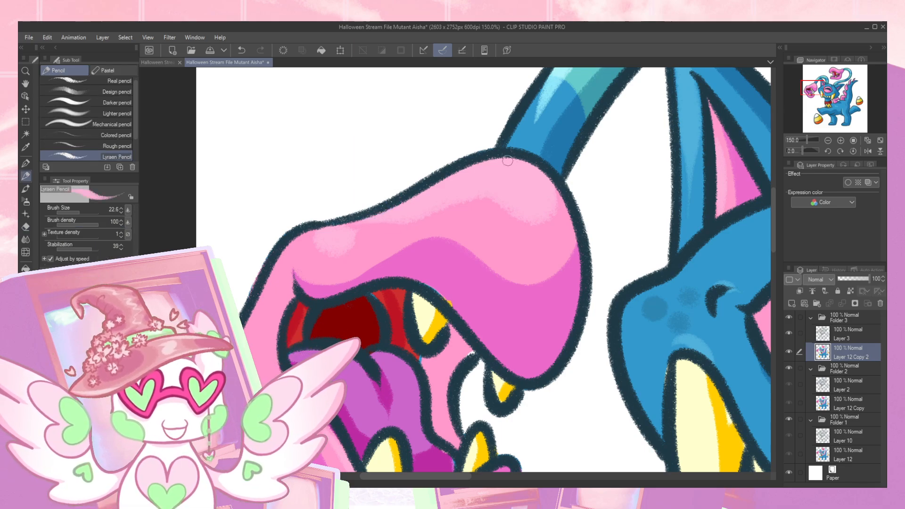
{"action": "key", "text": "e"}
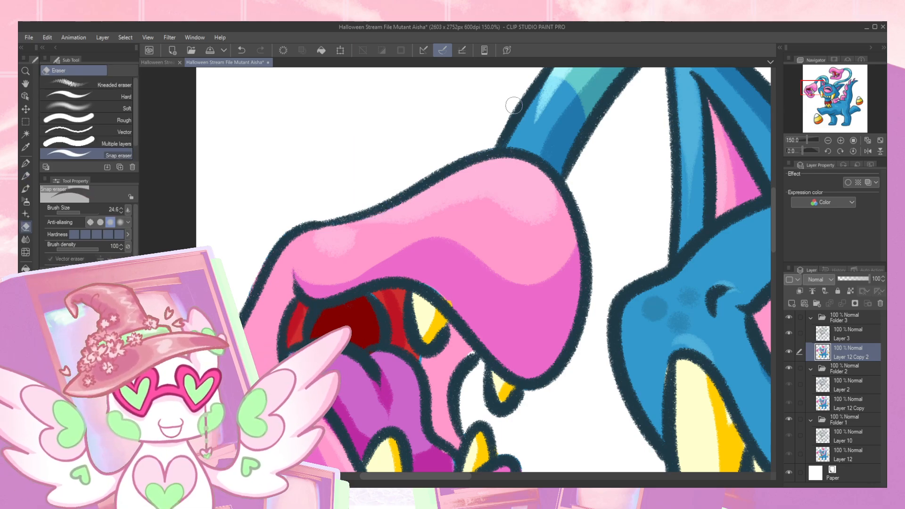
- Retouch the dark outline around the left tentacle head's upper teeth on Layer 3, covering the yellow spill with magenta-pink on Layer 12 Copy 2
{"action": "left_click_drag", "start_coordinate": [611, 168], "coordinate": [553, 154]}
{"action": "left_click_drag", "start_coordinate": [542, 262], "coordinate": [531, 137]}
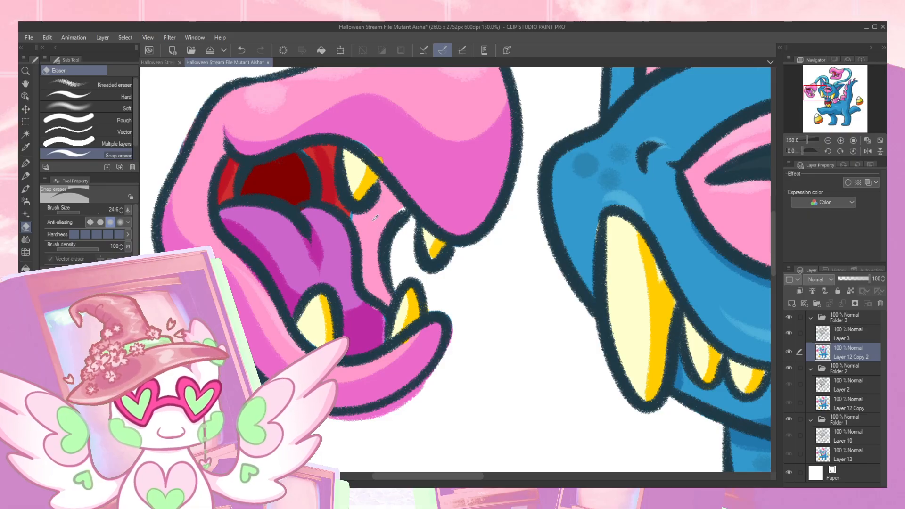
{"action": "key", "text": "p"}
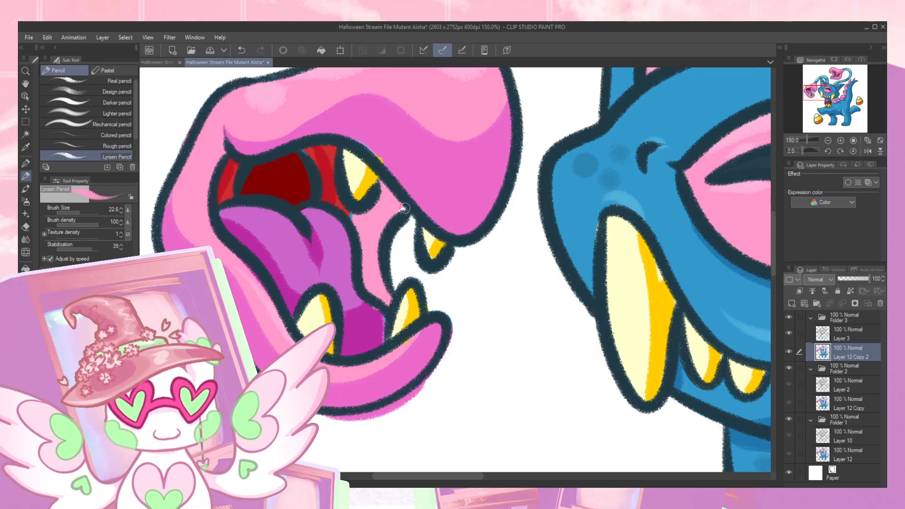
{"action": "left_click", "coordinate": [841, 338]}
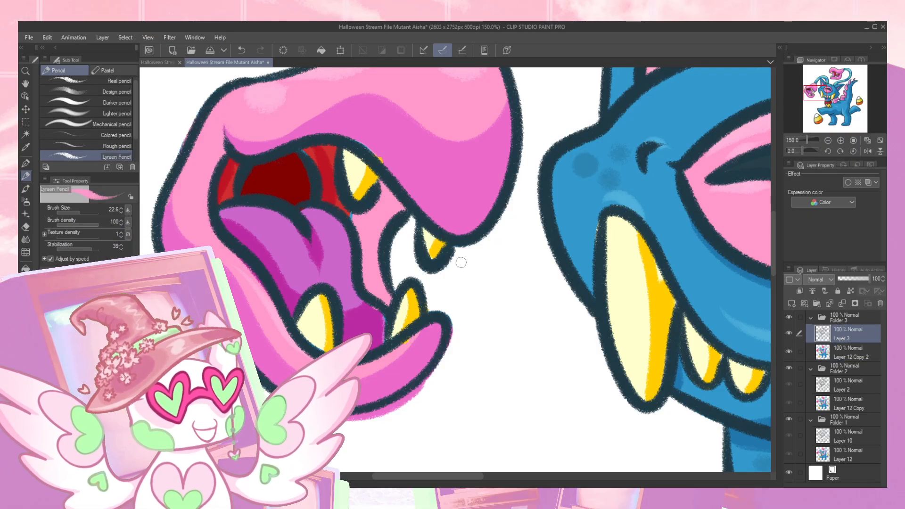
{"action": "left_click", "coordinate": [846, 354]}
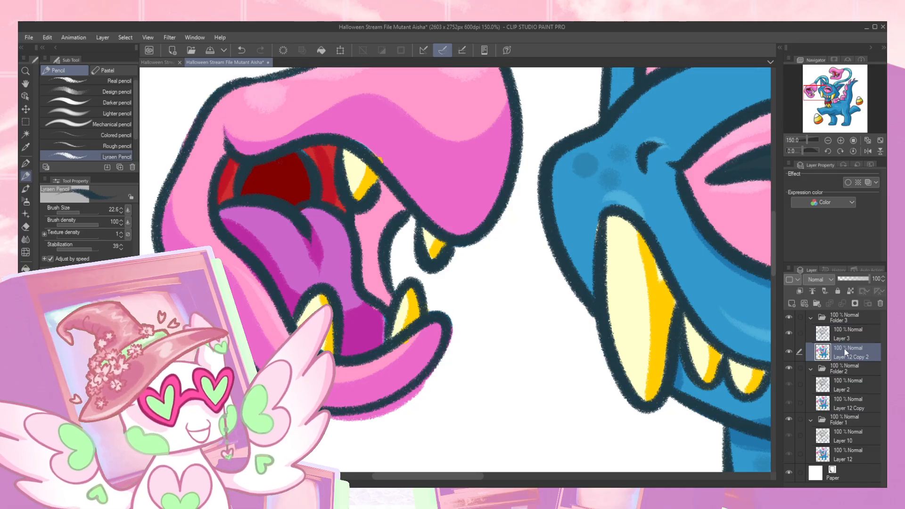
{"action": "left_click", "coordinate": [387, 150], "text": "alt"}
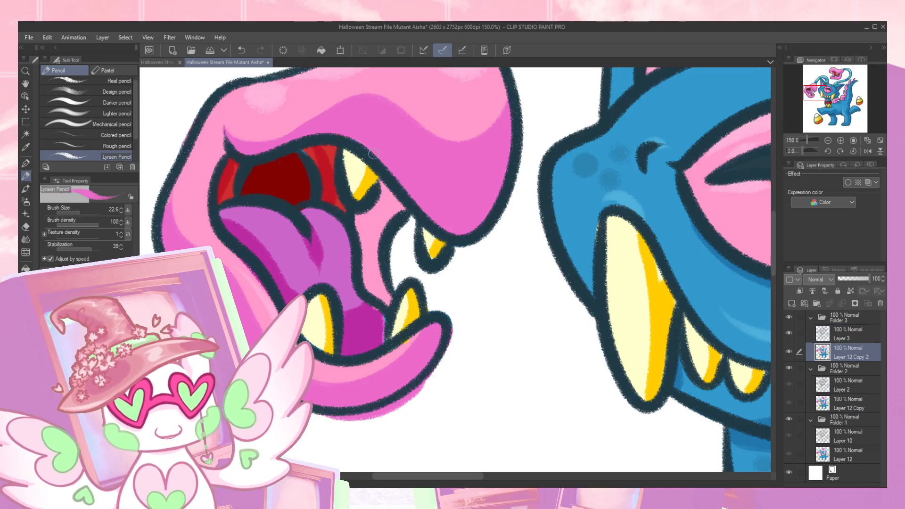
{"action": "left_click", "coordinate": [408, 194], "text": "alt"}
{"action": "left_click", "coordinate": [841, 333]}
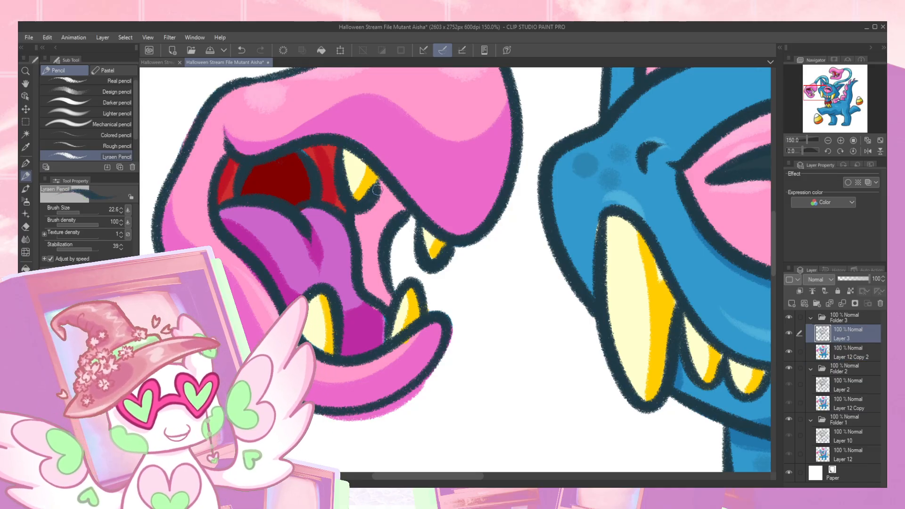
{"action": "left_click", "coordinate": [832, 356]}
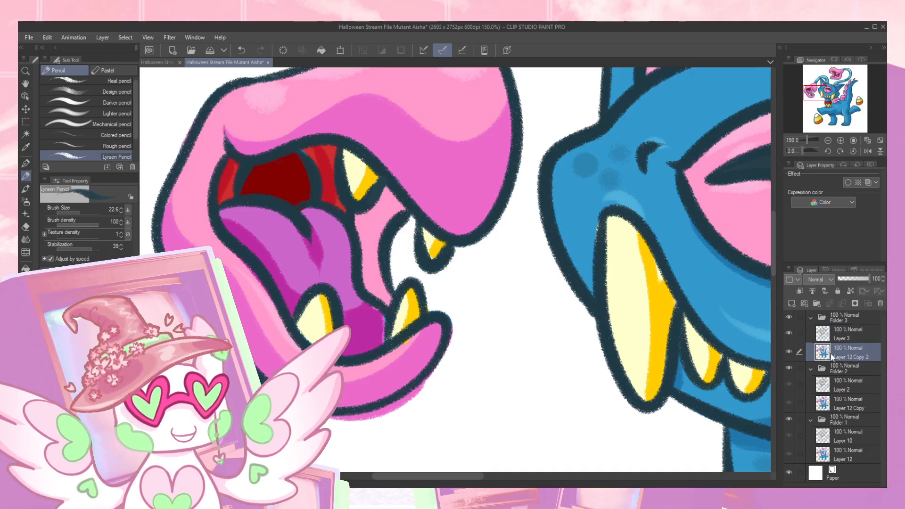
- Touch up the red mouth interior, the magenta of the tongue and the pink lower lip of the left tentacle head
{"action": "left_click", "coordinate": [322, 181], "text": "alt"}
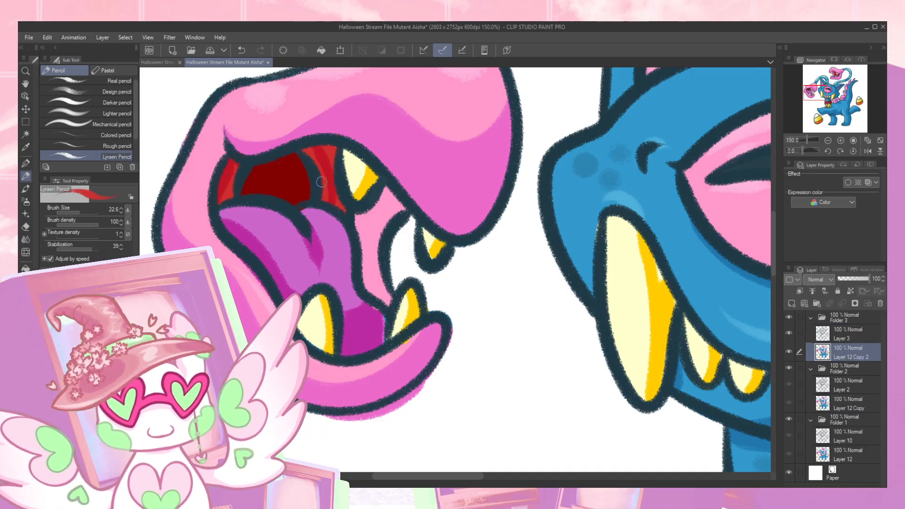
{"action": "left_click", "coordinate": [319, 118], "text": "alt"}
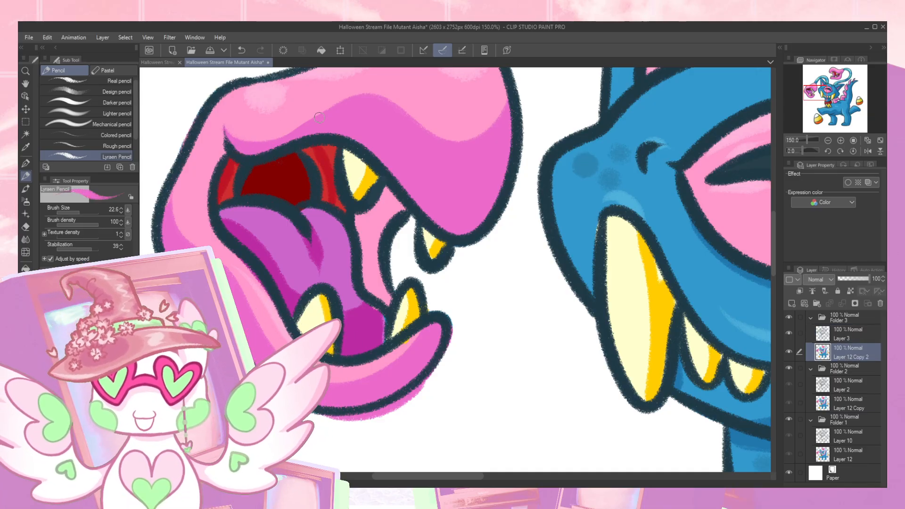
{"action": "left_click", "coordinate": [383, 321], "text": "alt"}
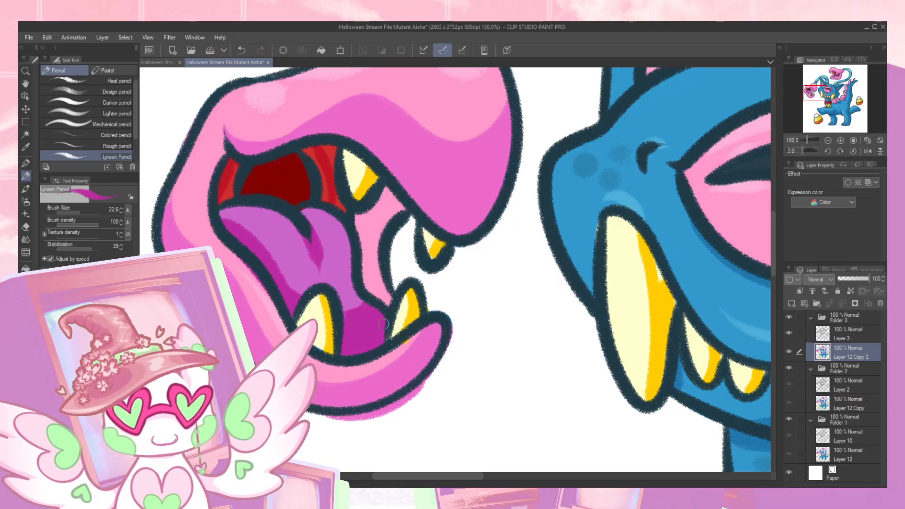
{"action": "left_click", "coordinate": [396, 353], "text": "alt"}
{"action": "left_click_drag", "start_coordinate": [401, 346], "coordinate": [413, 339]}
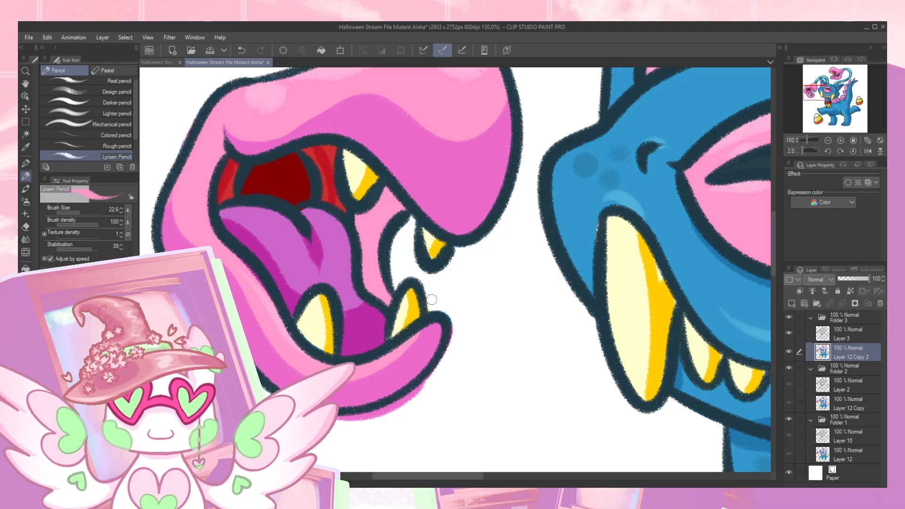
- Erase the stray pink outside the lower jaw and mouth opening of the left tentacle head
{"action": "key", "text": "e"}
{"action": "left_click_drag", "start_coordinate": [417, 386], "coordinate": [342, 423]}
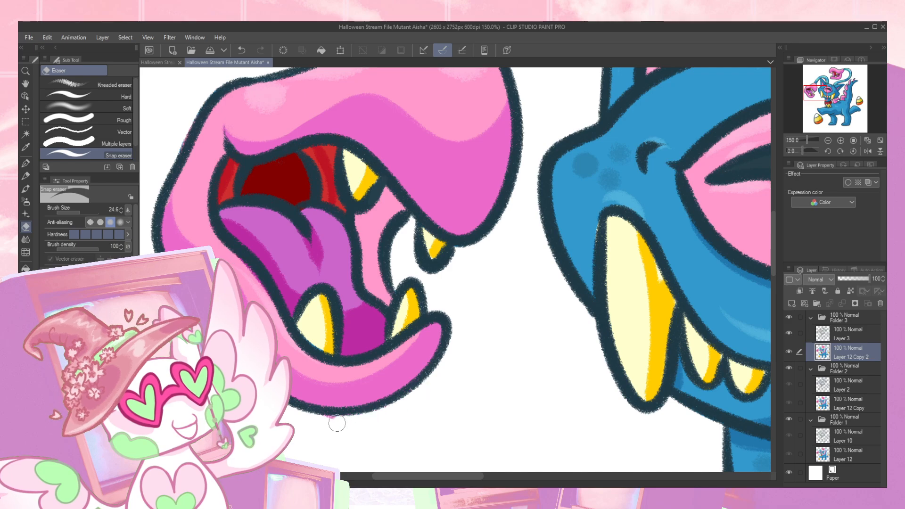
{"action": "mouse_move", "coordinate": [411, 249]}
{"action": "left_mouse_down"}
{"action": "mouse_move", "coordinate": [398, 319]}
{"action": "mouse_move", "coordinate": [386, 287]}
{"action": "mouse_move", "coordinate": [433, 231]}
{"action": "left_mouse_up"}
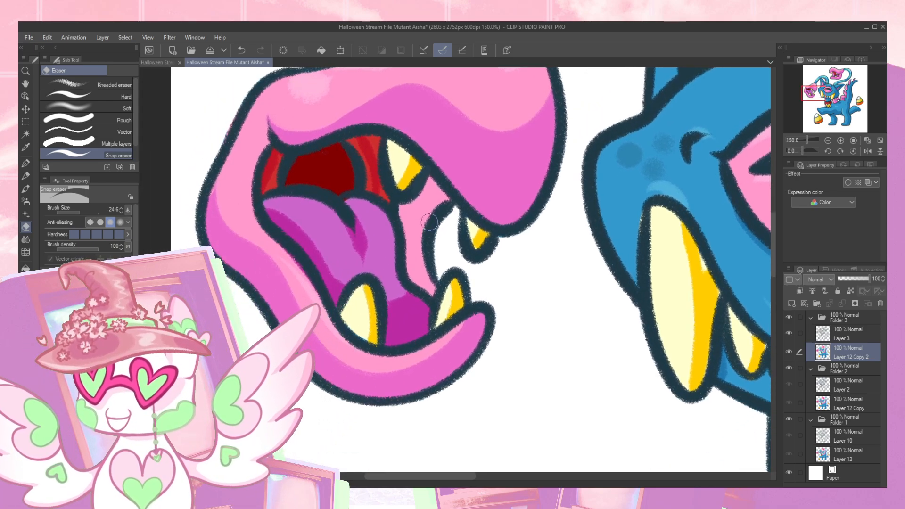
{"action": "left_click_drag", "start_coordinate": [505, 243], "coordinate": [445, 259]}
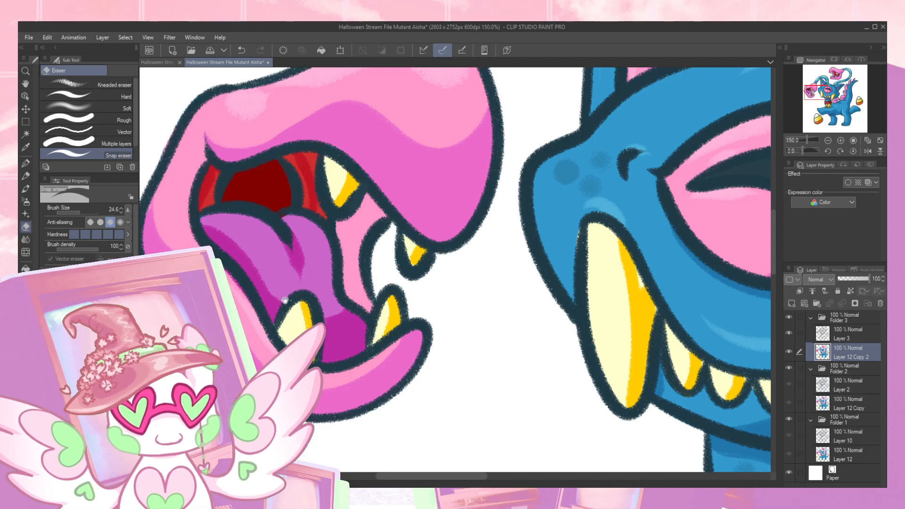
{"action": "left_click_drag", "start_coordinate": [262, 298], "coordinate": [354, 323]}
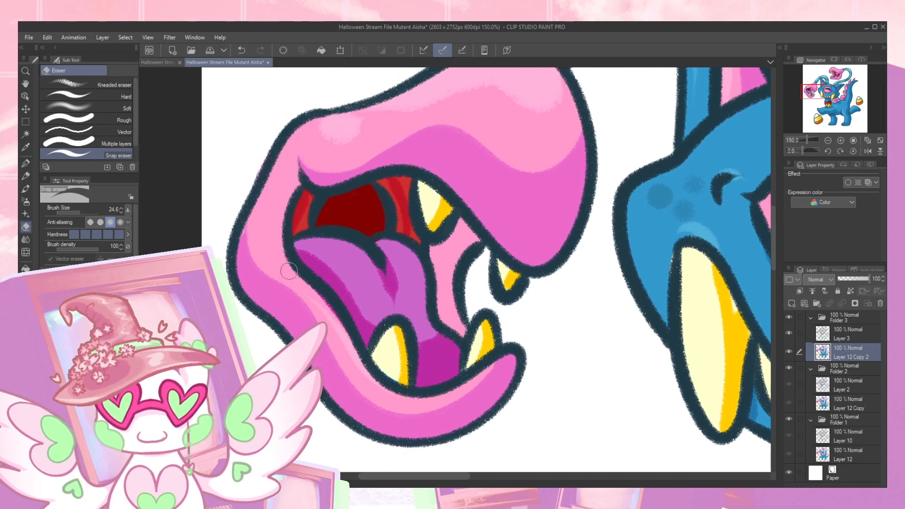
- Fill the pink gap inside the Aisha's dark eye shape with the dark teal outline color
{"action": "key", "text": "p"}
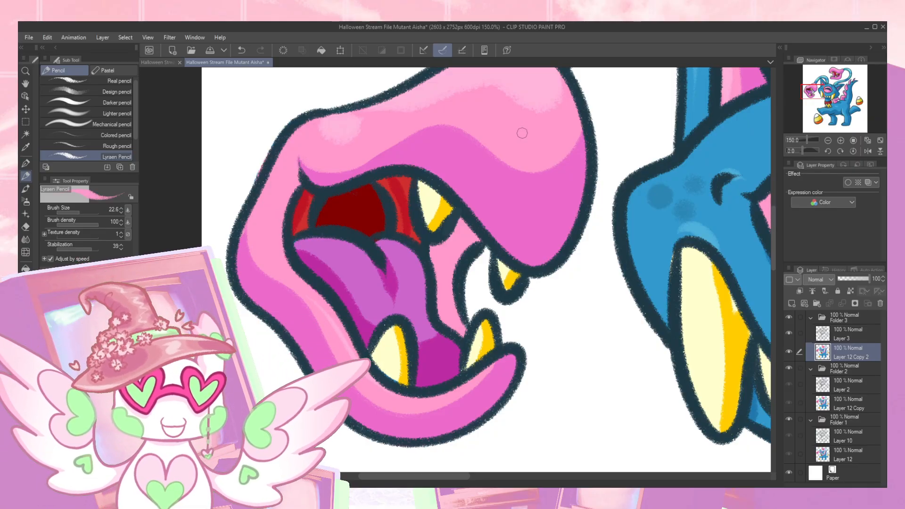
{"action": "left_click_drag", "start_coordinate": [820, 96], "coordinate": [841, 97]}
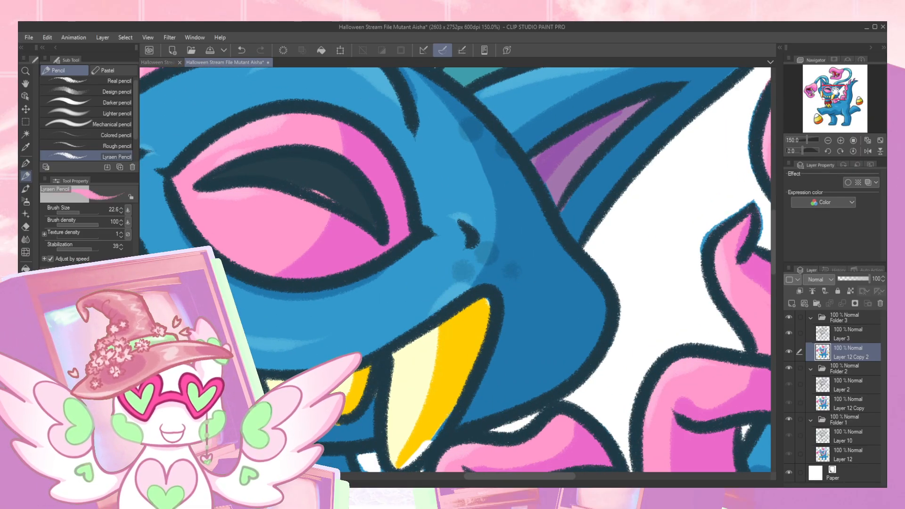
{"action": "left_click", "coordinate": [304, 178], "text": "alt"}
{"action": "left_click_drag", "start_coordinate": [304, 188], "coordinate": [371, 219]}
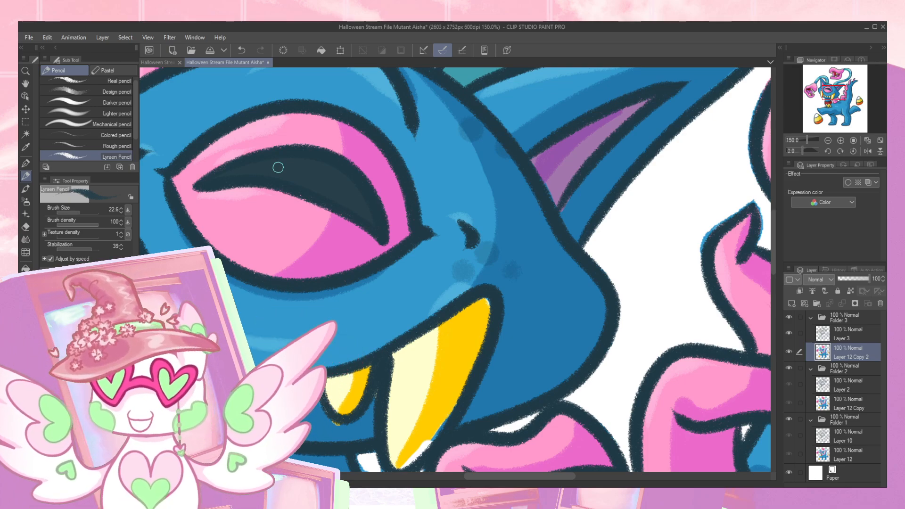
- Erase the stray blue beneath the belly line between the front and hind legs
{"action": "left_click_drag", "start_coordinate": [830, 87], "coordinate": [831, 107]}
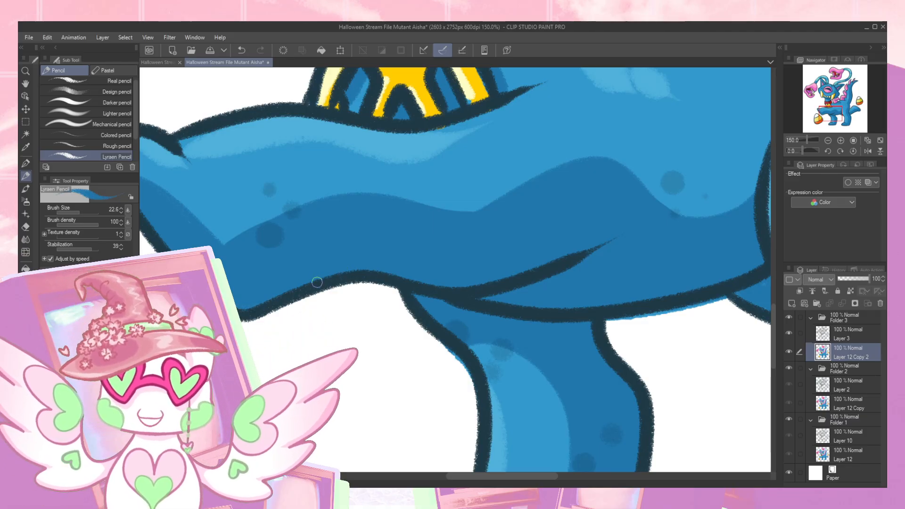
{"action": "left_click_drag", "start_coordinate": [683, 269], "coordinate": [437, 222]}
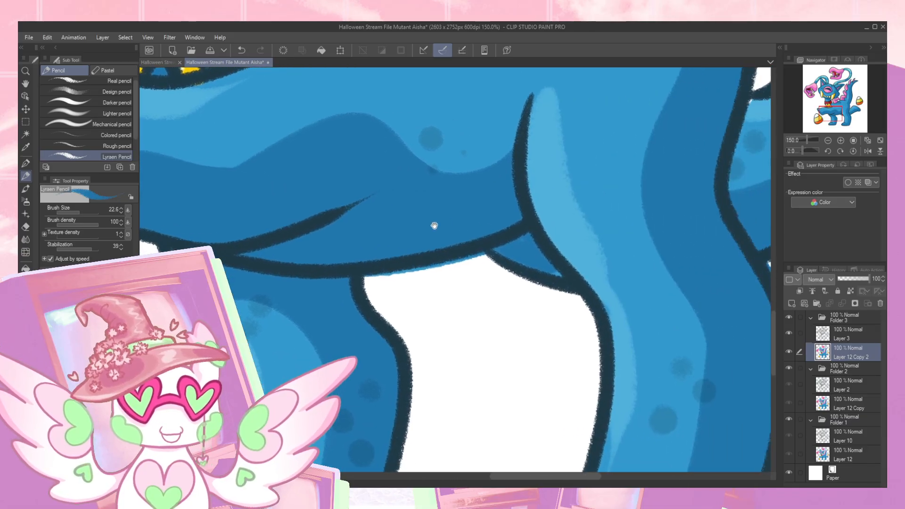
{"action": "key", "text": "e"}
{"action": "left_click_drag", "start_coordinate": [362, 279], "coordinate": [536, 241]}
{"action": "key", "text": "ctrl+z"}
{"action": "left_click_drag", "start_coordinate": [480, 259], "coordinate": [366, 279]}
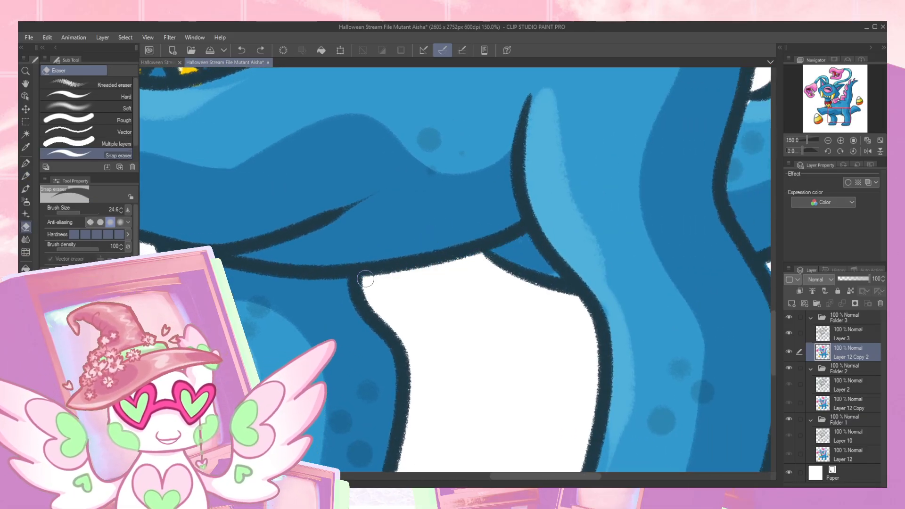
{"action": "left_click_drag", "start_coordinate": [248, 336], "coordinate": [301, 308]}
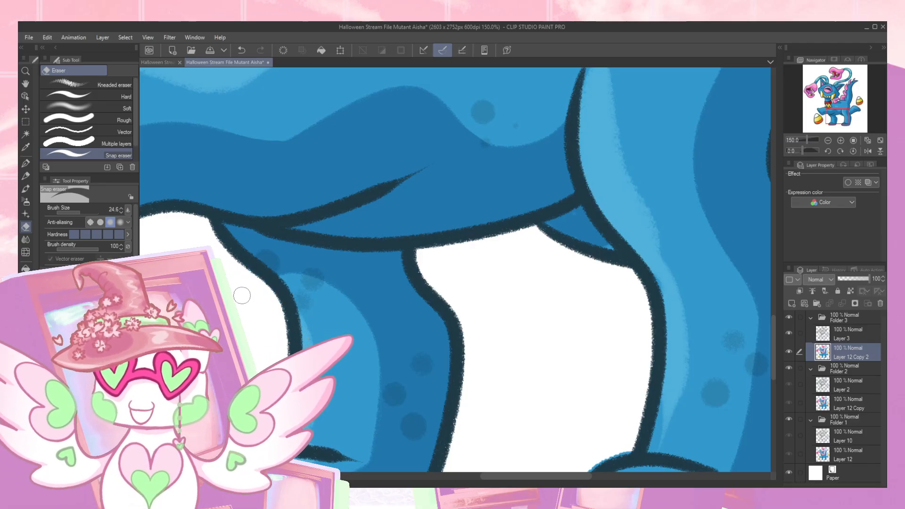
- Paint white over the blue spill inside the white tip of the candy corn beside the front paw
{"action": "left_click_drag", "start_coordinate": [248, 296], "coordinate": [494, 250]}
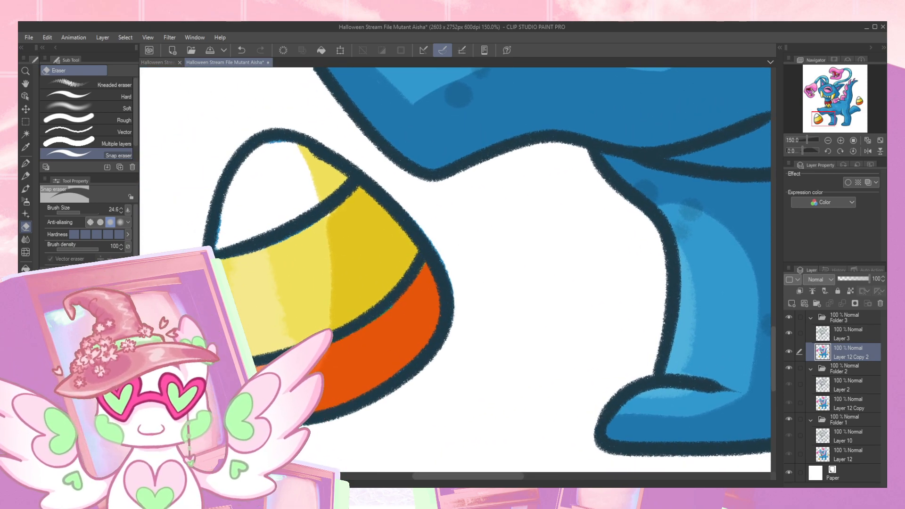
{"action": "key", "text": "p"}
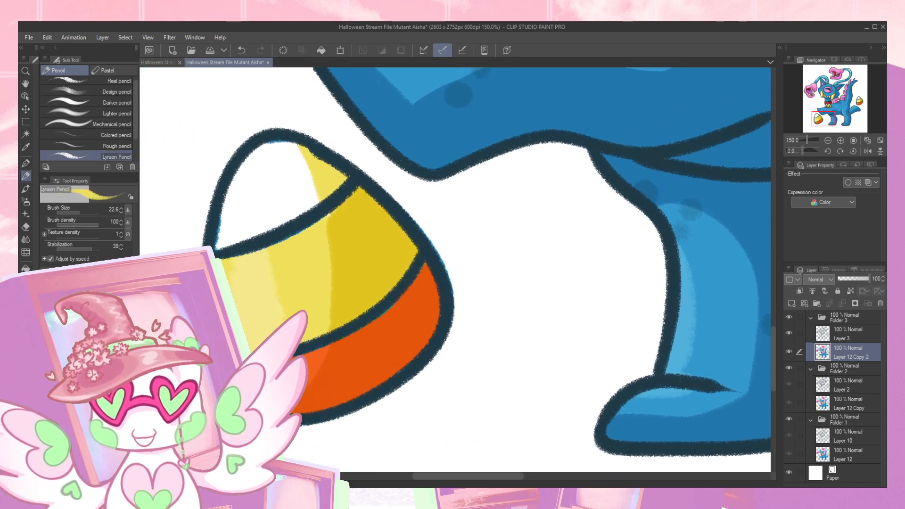
{"action": "left_click", "coordinate": [229, 219], "text": "alt"}
{"action": "mouse_move", "coordinate": [218, 249]}
{"action": "left_mouse_down"}
{"action": "mouse_move", "coordinate": [225, 204]}
{"action": "mouse_move", "coordinate": [242, 179]}
{"action": "left_mouse_up"}
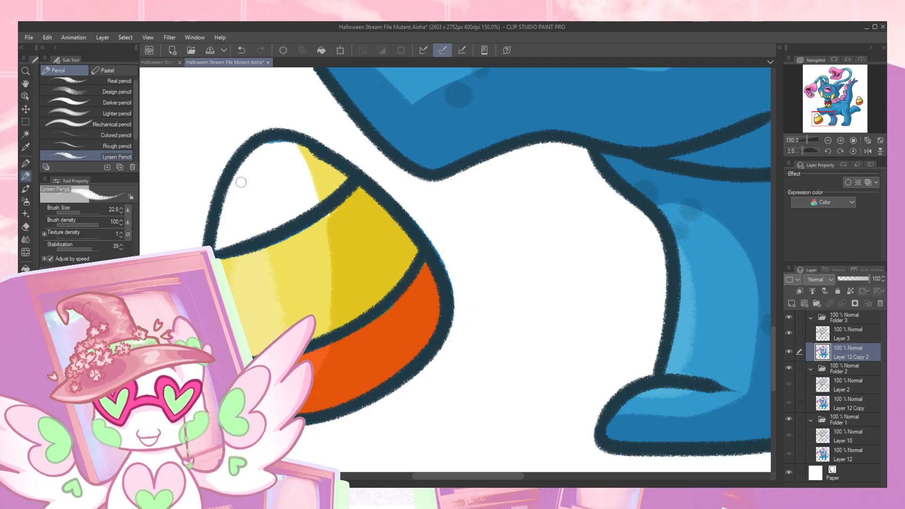
- Touch up the candy corn's yellow and orange bands along their outlines and erase the stray blue outside its edge
{"action": "left_click", "coordinate": [304, 236], "text": "alt"}
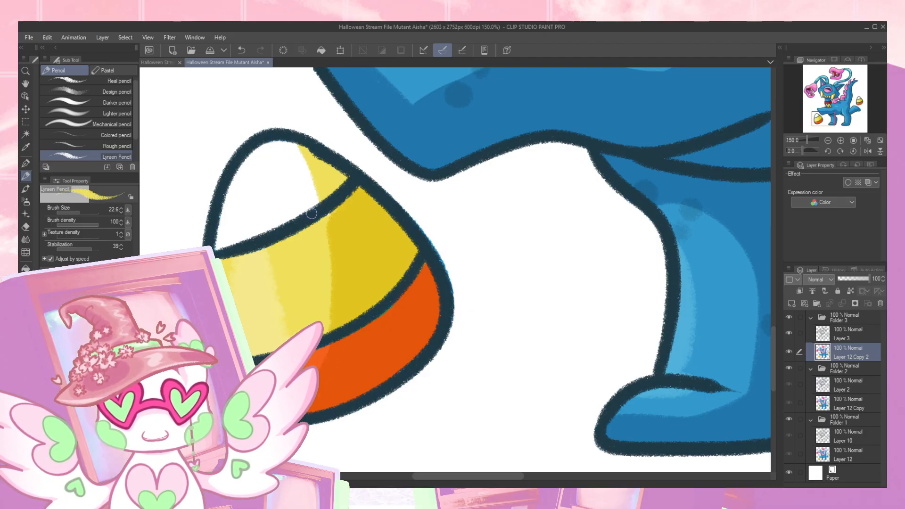
{"action": "left_click", "coordinate": [316, 362], "text": "alt"}
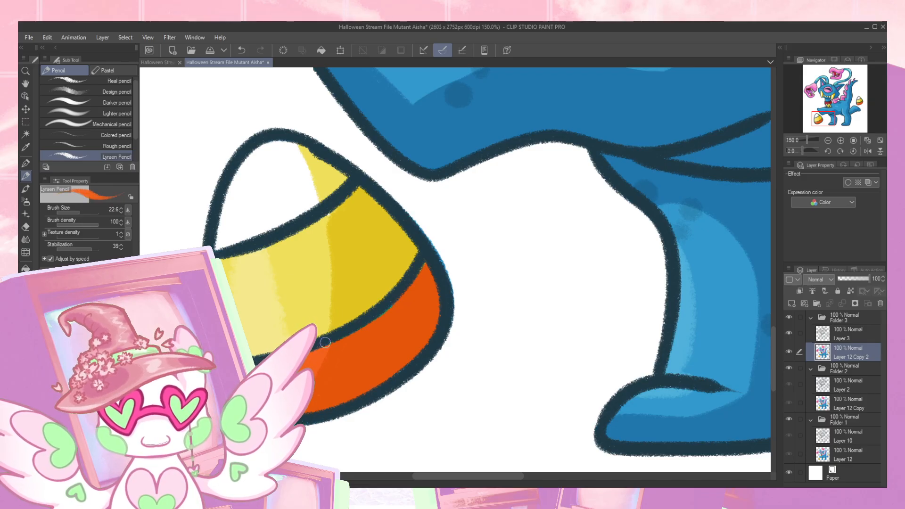
{"action": "left_click", "coordinate": [306, 310], "text": "alt"}
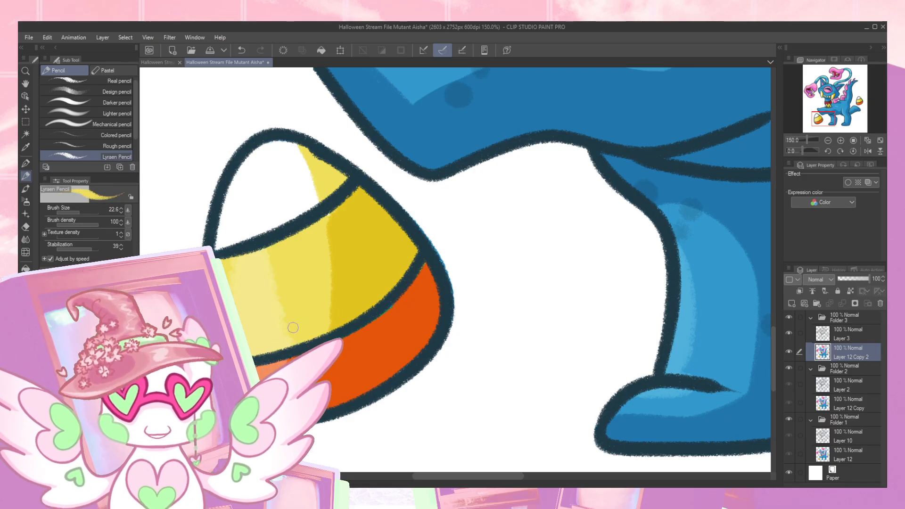
{"action": "left_click", "coordinate": [397, 319], "text": "alt"}
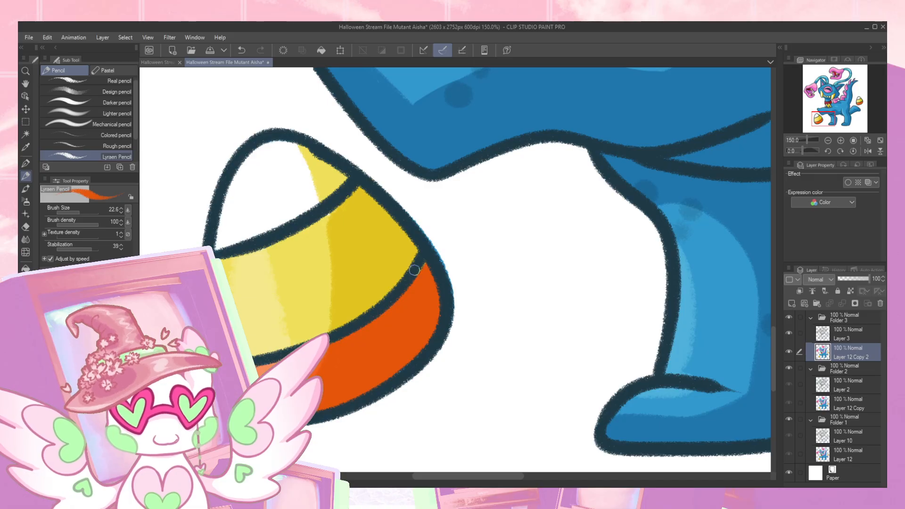
{"action": "key", "text": "e"}
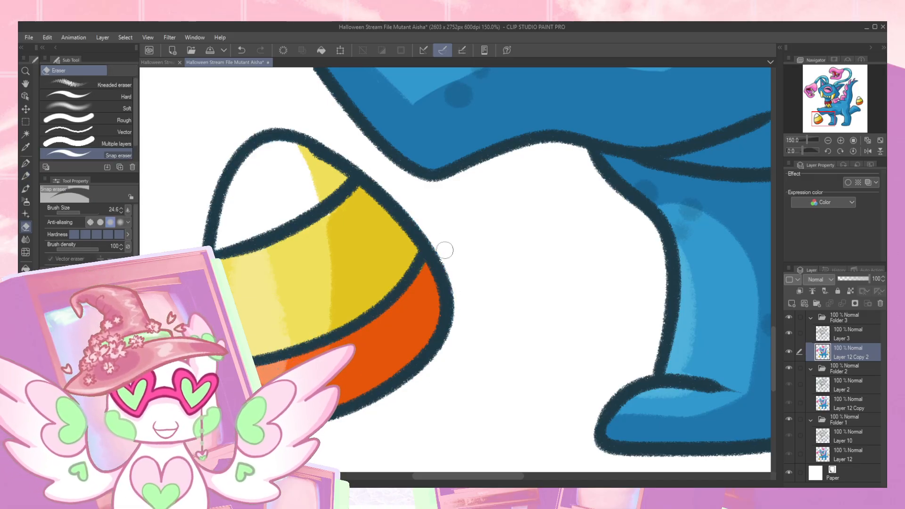
- Fill the white gap along the sole of the hind paw with the leg's dark blue
{"action": "left_click_drag", "start_coordinate": [536, 258], "coordinate": [467, 313]}
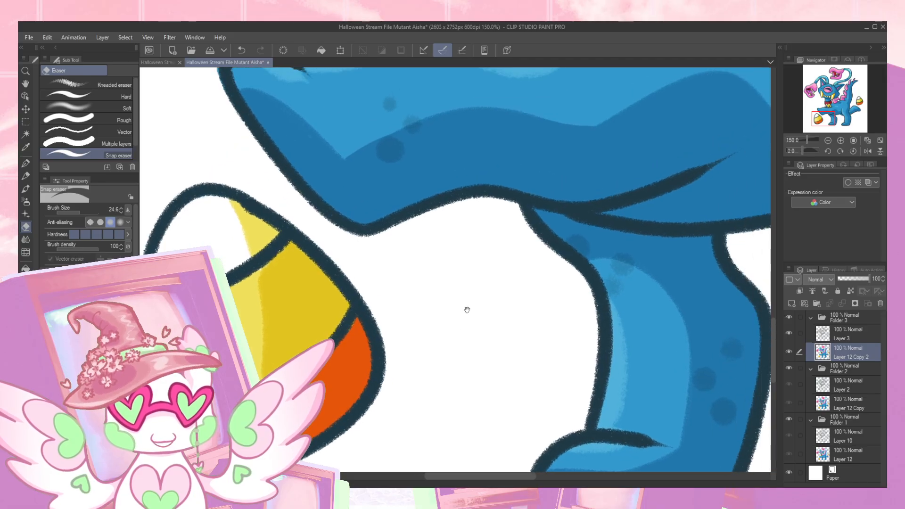
{"action": "key", "text": "p"}
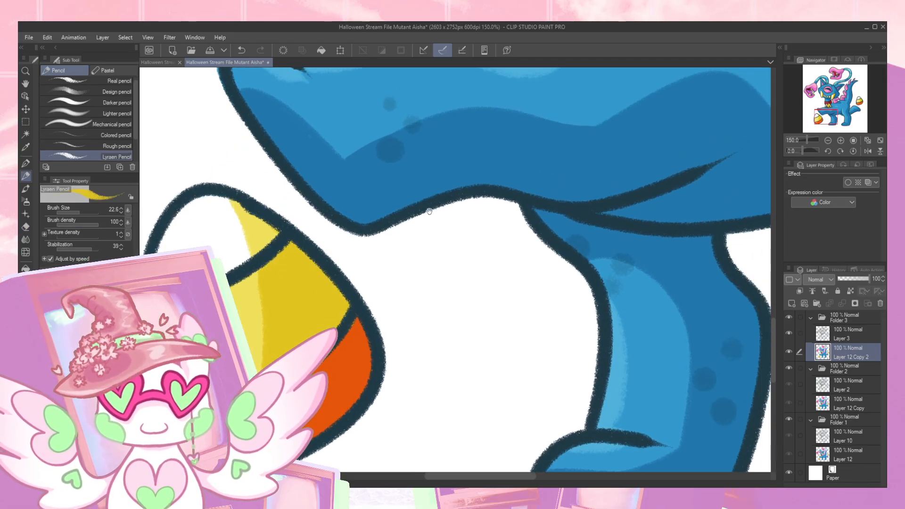
{"action": "left_click_drag", "start_coordinate": [422, 210], "coordinate": [346, 307]}
{"action": "left_click_drag", "start_coordinate": [572, 250], "coordinate": [368, 191]}
{"action": "left_click_drag", "start_coordinate": [545, 378], "coordinate": [461, 238]}
{"action": "mouse_move", "coordinate": [626, 231]}
{"action": "left_mouse_down"}
{"action": "mouse_move", "coordinate": [444, 194]}
{"action": "mouse_move", "coordinate": [430, 203]}
{"action": "left_mouse_up"}
{"action": "key", "text": "e"}
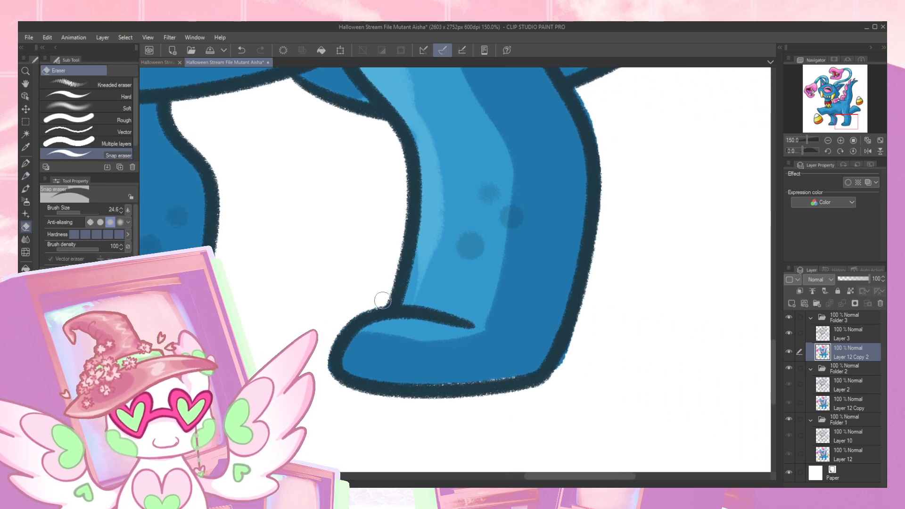
{"action": "left_click_drag", "start_coordinate": [367, 269], "coordinate": [305, 247]}
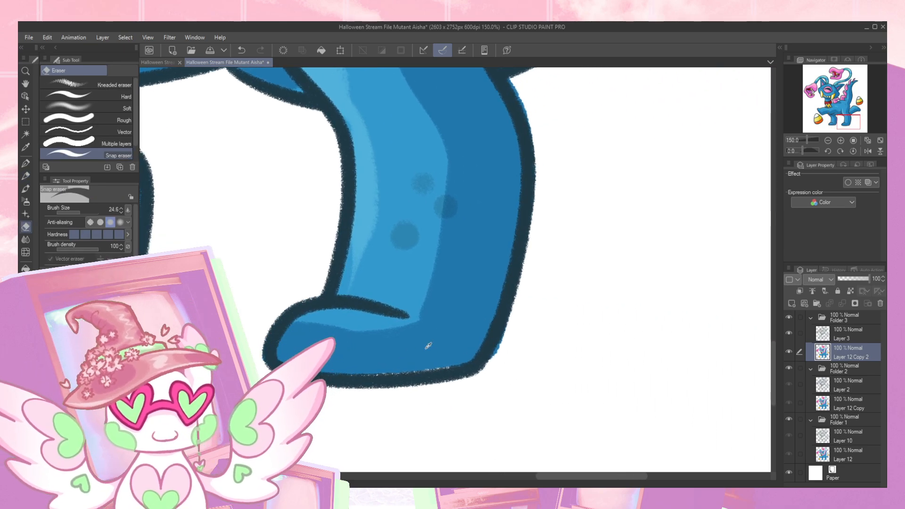
{"action": "key", "text": "p"}
{"action": "left_click_drag", "start_coordinate": [397, 375], "coordinate": [431, 372]}
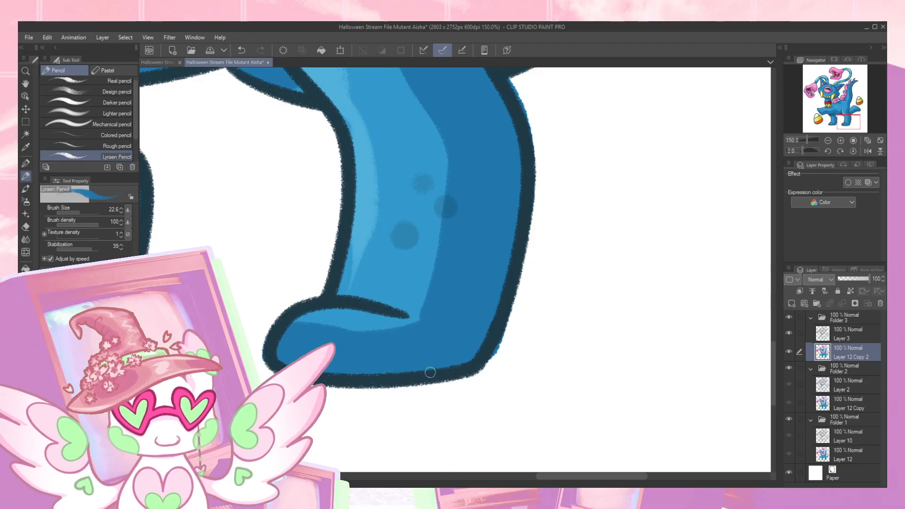
- Erase the stray blue outside the hind leg's back outline from the heel upward and beneath the limb stretched out behind it
{"action": "key", "text": "e"}
{"action": "left_click_drag", "start_coordinate": [507, 332], "coordinate": [503, 348]}
{"action": "scroll", "coordinate": [523, 296], "scroll_direction": "up", "scroll_amount": 6}
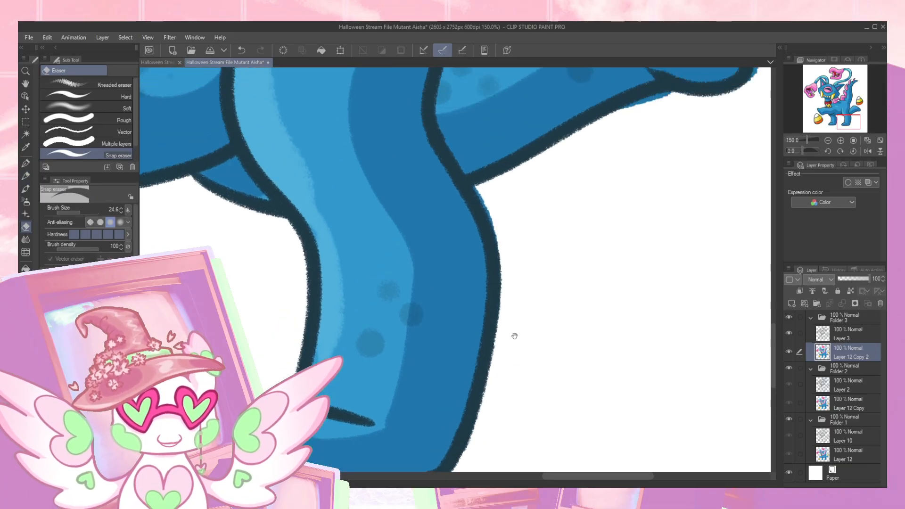
{"action": "mouse_move", "coordinate": [576, 236]}
{"action": "left_mouse_down"}
{"action": "mouse_move", "coordinate": [635, 227]}
{"action": "mouse_move", "coordinate": [460, 283]}
{"action": "mouse_move", "coordinate": [461, 304]}
{"action": "mouse_move", "coordinate": [500, 214]}
{"action": "left_mouse_up"}
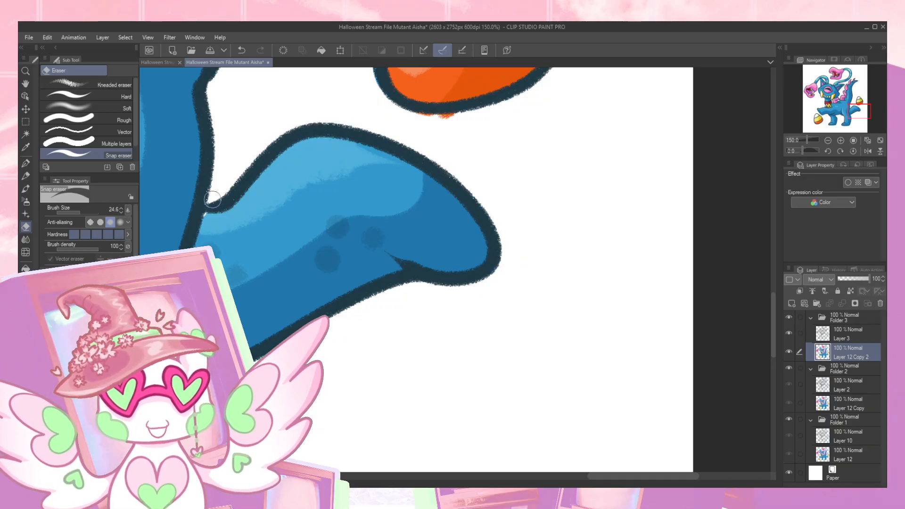
- Clean the notch where the limb behind the body meets the tail, erasing spill above it and filling its gap with light blue
{"action": "mouse_move", "coordinate": [214, 199]}
{"action": "left_mouse_down"}
{"action": "mouse_move", "coordinate": [231, 188]}
{"action": "mouse_move", "coordinate": [250, 199]}
{"action": "left_mouse_up"}
{"action": "key", "text": "p"}
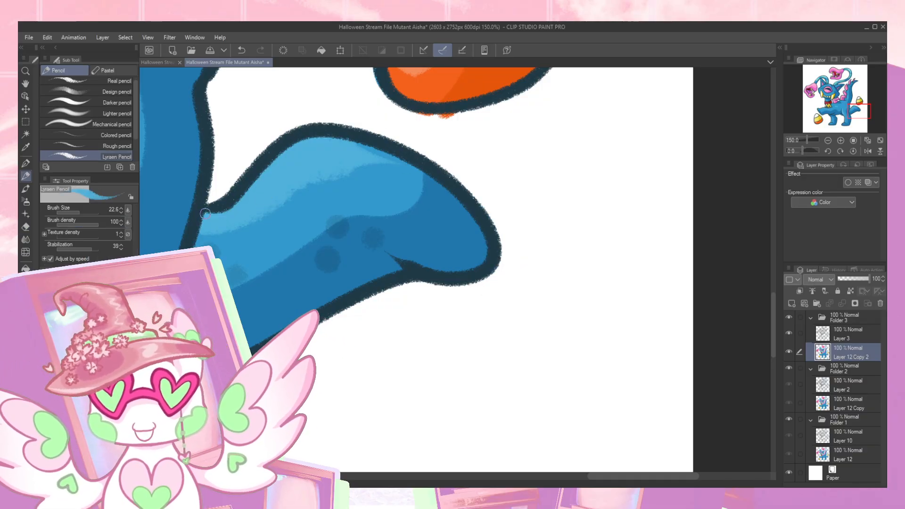
{"action": "left_click_drag", "start_coordinate": [392, 186], "coordinate": [294, 346]}
- Erase stray color outside the candy corn behind the Aisha and paint yellow over the green and blue spill inside its outline
{"action": "key", "text": "e"}
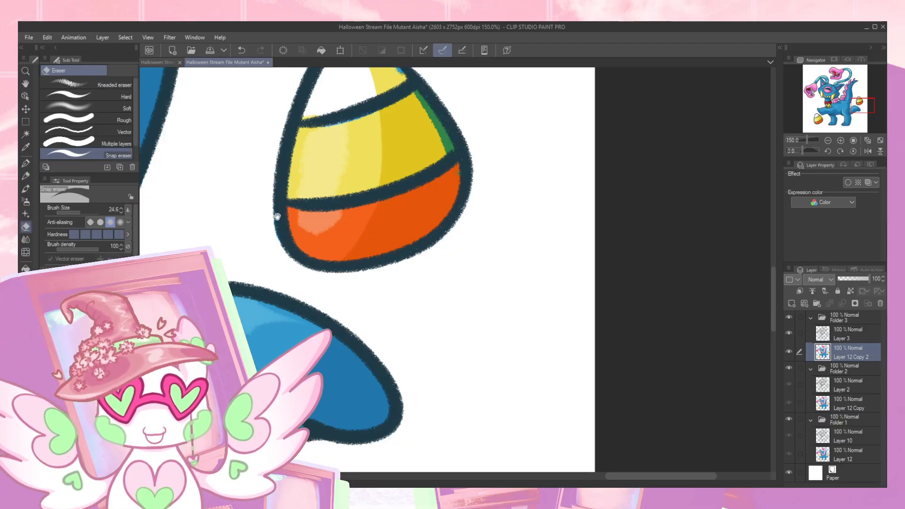
{"action": "left_click_drag", "start_coordinate": [279, 216], "coordinate": [276, 273]}
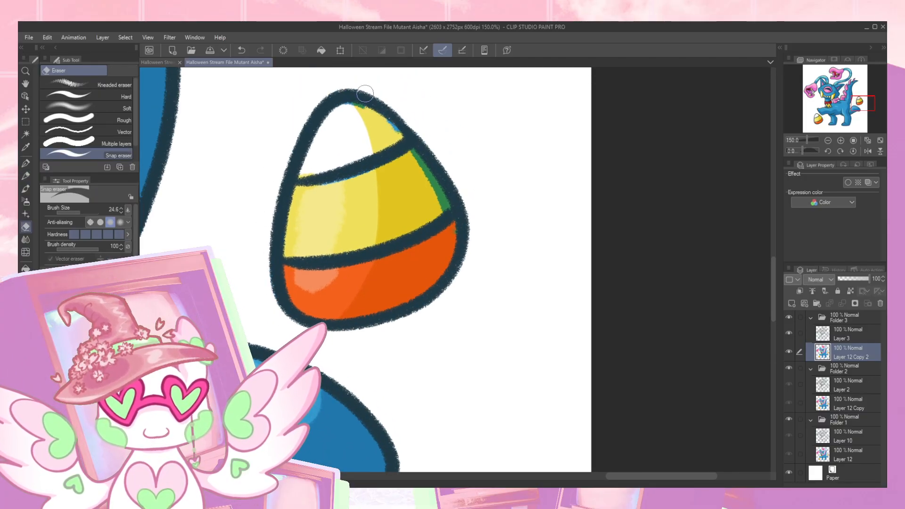
{"action": "key", "text": "p"}
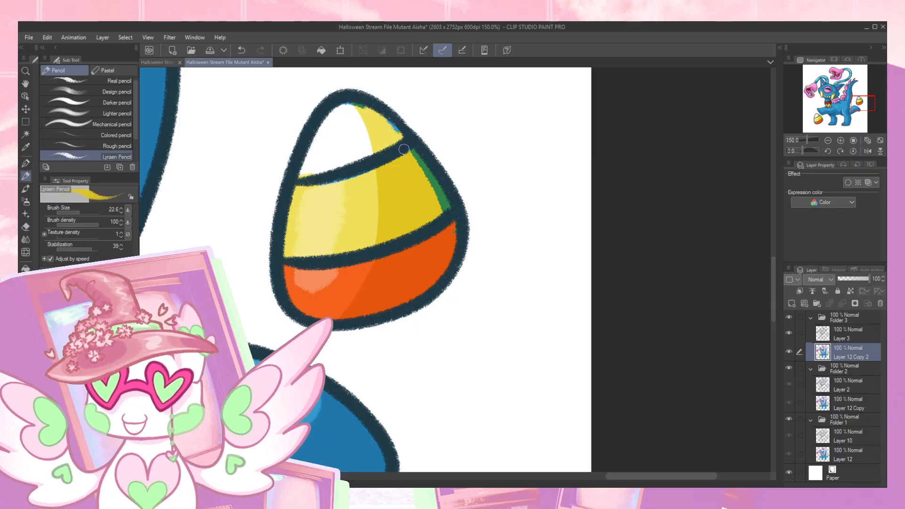
{"action": "mouse_move", "coordinate": [410, 155]}
{"action": "left_mouse_down"}
{"action": "mouse_move", "coordinate": [448, 206]}
{"action": "mouse_move", "coordinate": [444, 215]}
{"action": "left_mouse_up"}
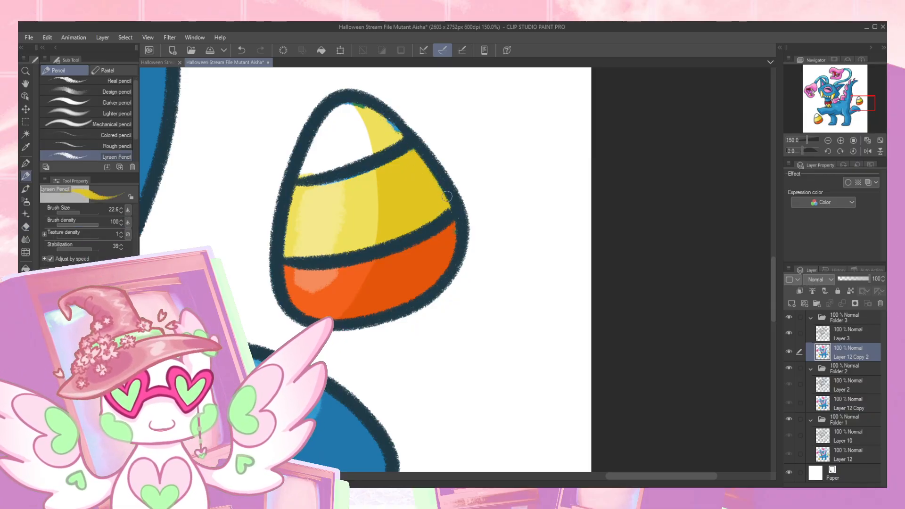
{"action": "left_click_drag", "start_coordinate": [368, 109], "coordinate": [375, 110]}
- Paint white over the blue spill in the rear candy corn's tip and pale yellow along the top of its middle band
{"action": "left_click", "coordinate": [346, 119], "text": "alt"}
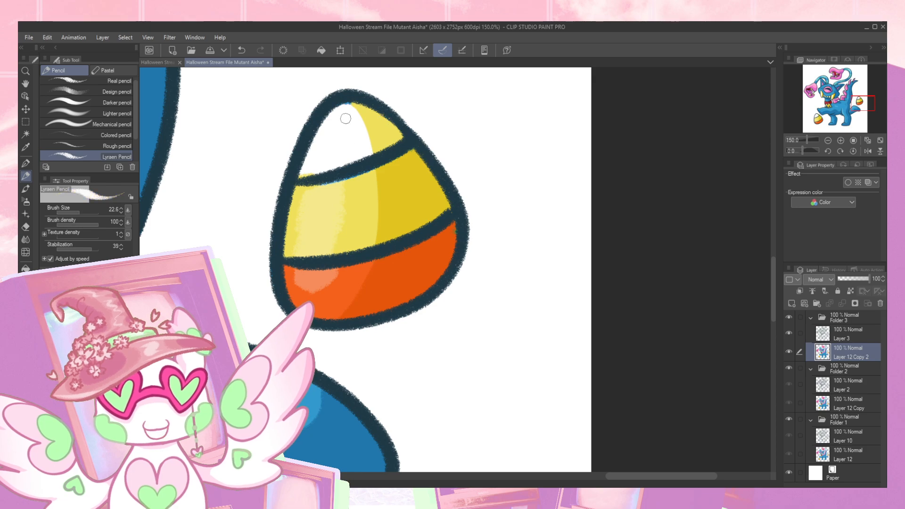
{"action": "left_click_drag", "start_coordinate": [296, 176], "coordinate": [362, 160]}
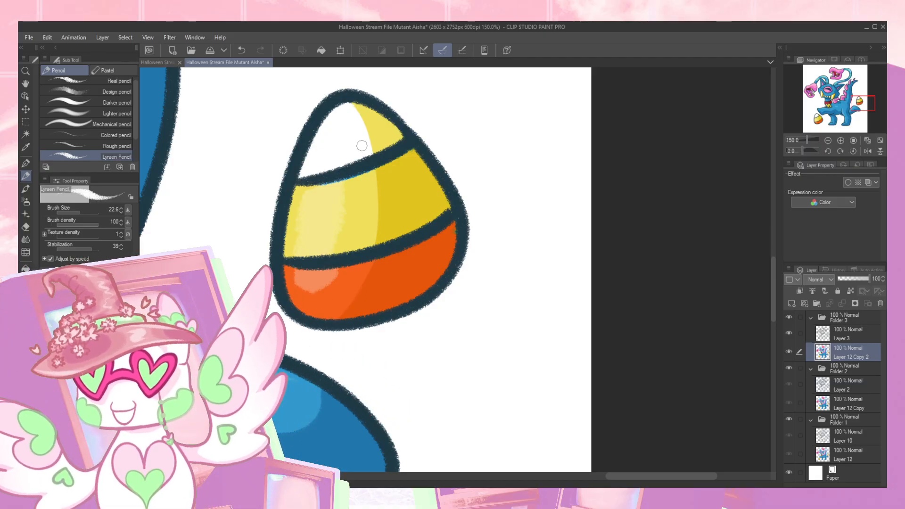
{"action": "left_click", "coordinate": [353, 203], "text": "alt"}
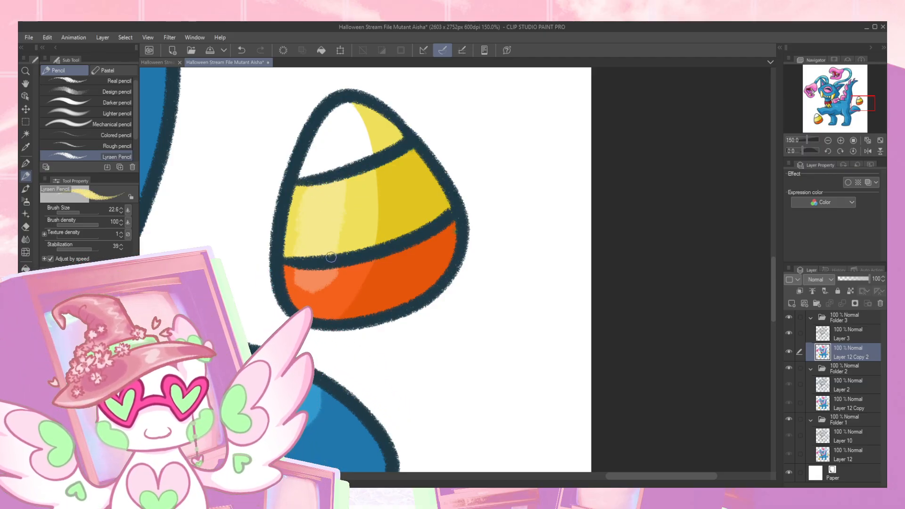
- Paint the body's blue over the pink spill beneath the base of the curled back spike
{"action": "mouse_move", "coordinate": [461, 252]}
{"action": "left_mouse_down"}
{"action": "mouse_move", "coordinate": [566, 205]}
{"action": "mouse_move", "coordinate": [511, 228]}
{"action": "mouse_move", "coordinate": [420, 320]}
{"action": "mouse_move", "coordinate": [573, 241]}
{"action": "left_mouse_up"}
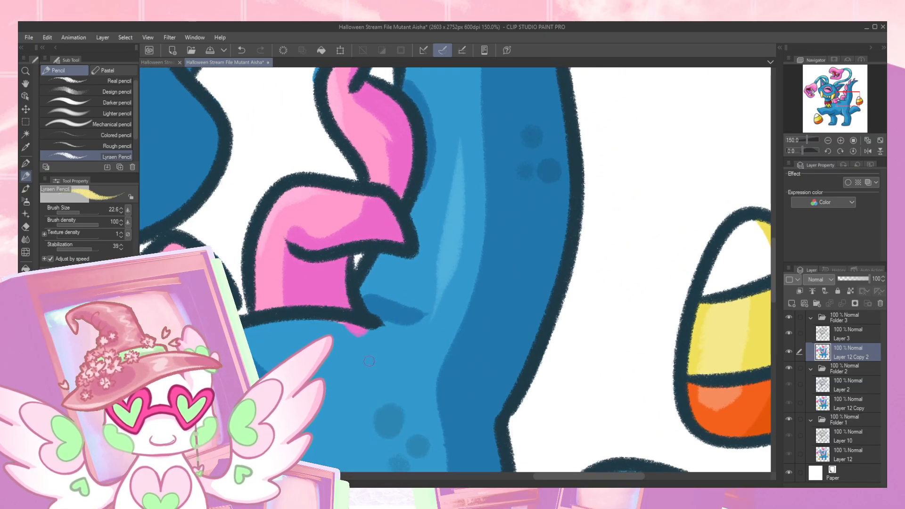
{"action": "left_click", "coordinate": [332, 320], "text": "alt"}
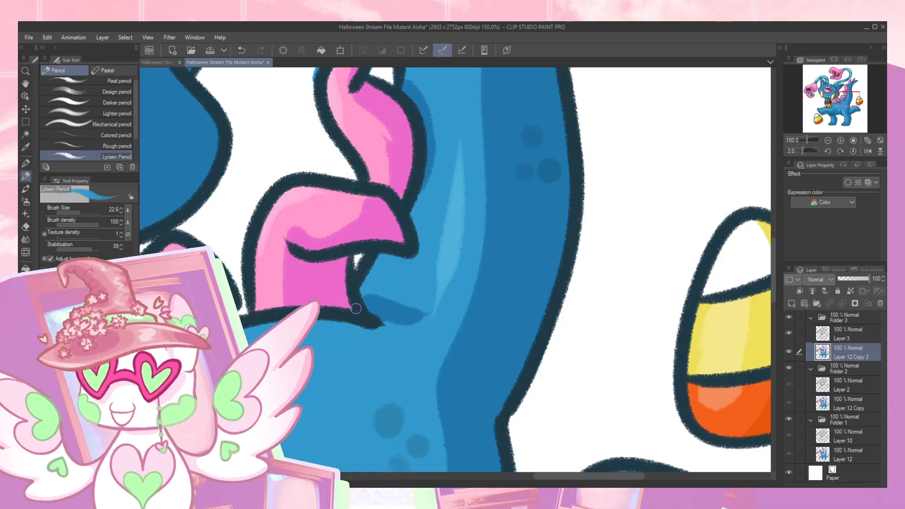
{"action": "left_click_drag", "start_coordinate": [347, 320], "coordinate": [424, 296]}
- Erase the stray blue in the white gap between the neck, the red collar and the front pink spike
{"action": "left_click_drag", "start_coordinate": [306, 329], "coordinate": [368, 286]}
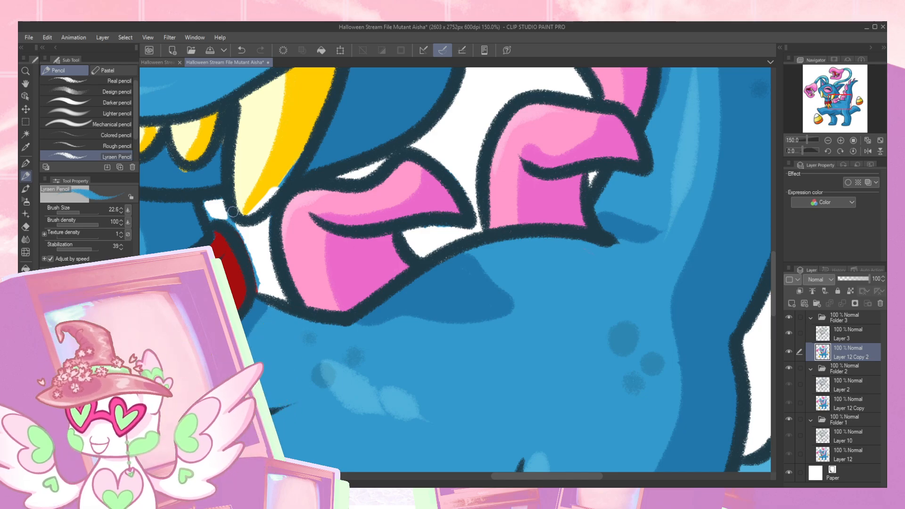
{"action": "key", "text": "e"}
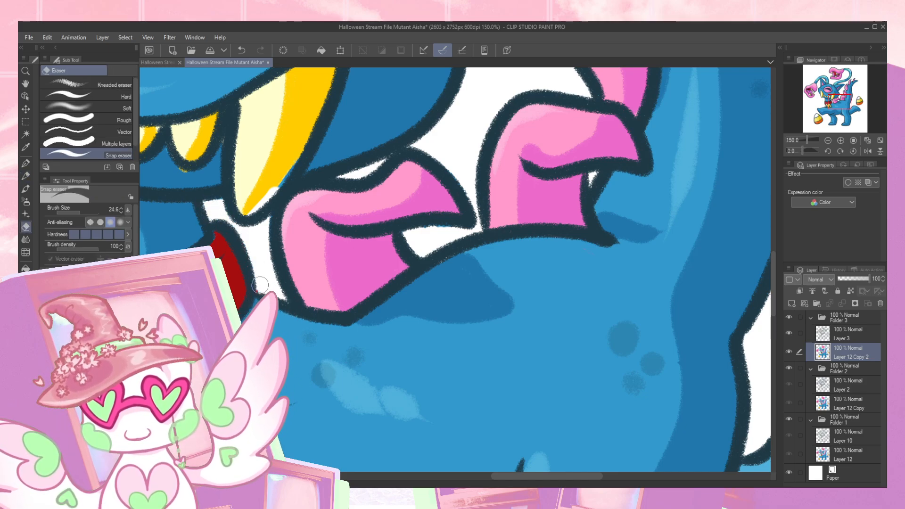
{"action": "left_click_drag", "start_coordinate": [265, 281], "coordinate": [341, 257]}
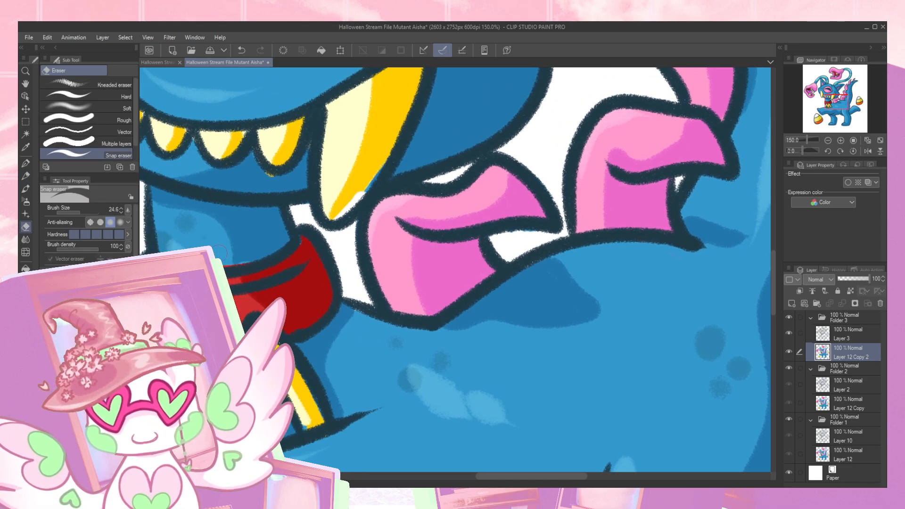
- Touch up the neck's blue above the collar and the collar's red along their outlines
{"action": "key", "text": "p"}
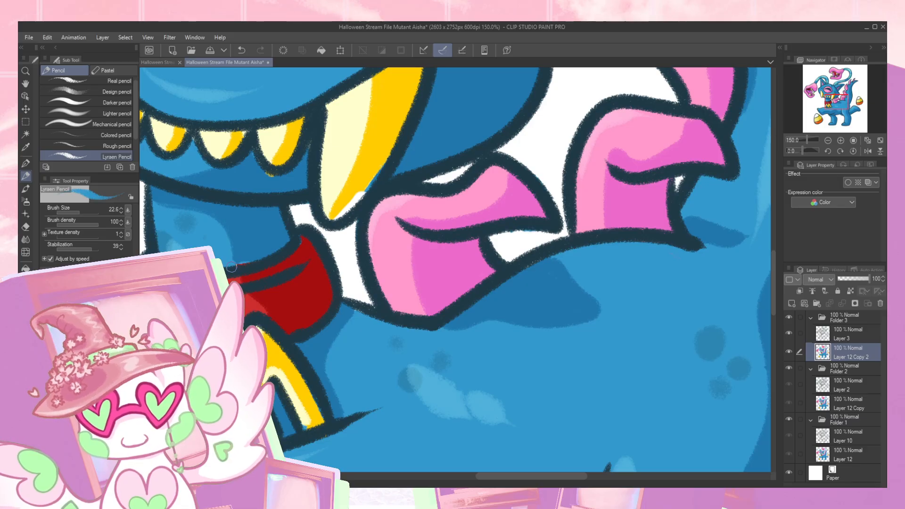
{"action": "left_click", "coordinate": [240, 219], "text": "alt"}
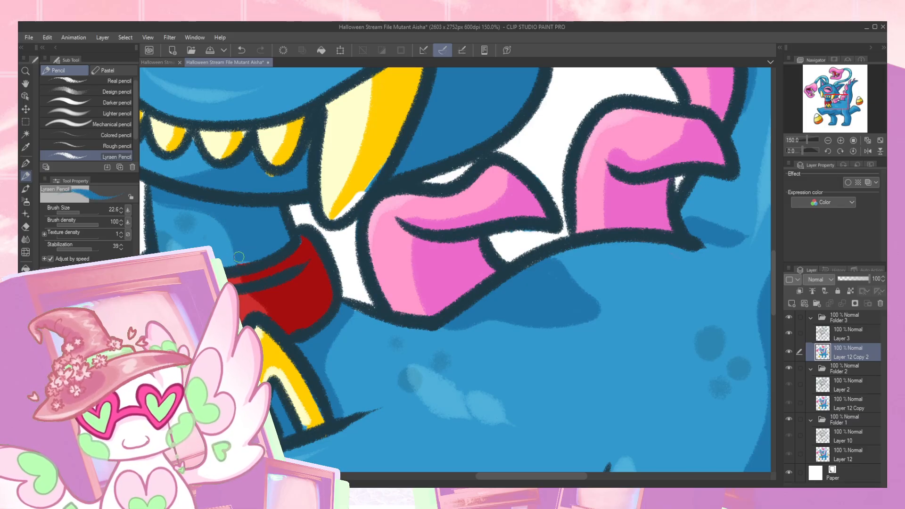
{"action": "left_click_drag", "start_coordinate": [298, 257], "coordinate": [322, 240]}
{"action": "left_click", "coordinate": [322, 241], "text": "alt"}
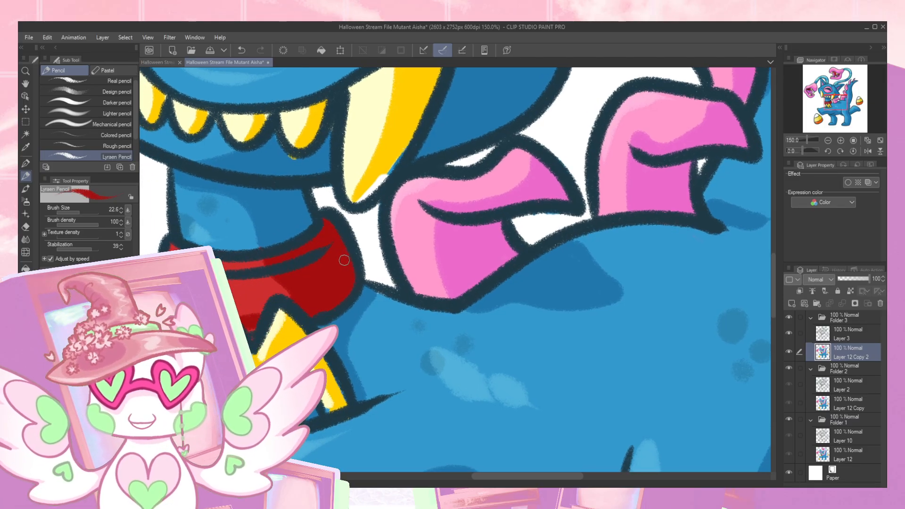
{"action": "left_click_drag", "start_coordinate": [292, 291], "coordinate": [366, 259]}
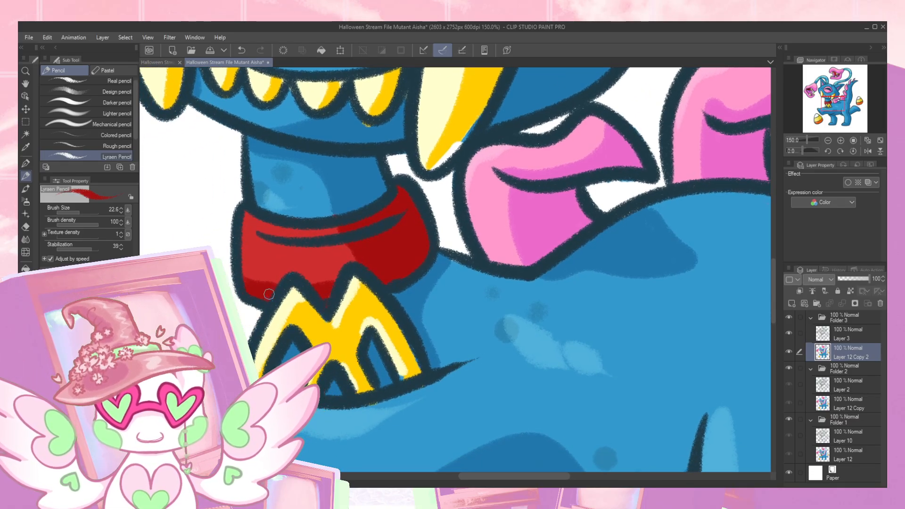
- Paint out the yellow spill below the small tooth and fill the white gap at the right fang's tip with yellow
{"action": "left_click_drag", "start_coordinate": [403, 140], "coordinate": [405, 271]}
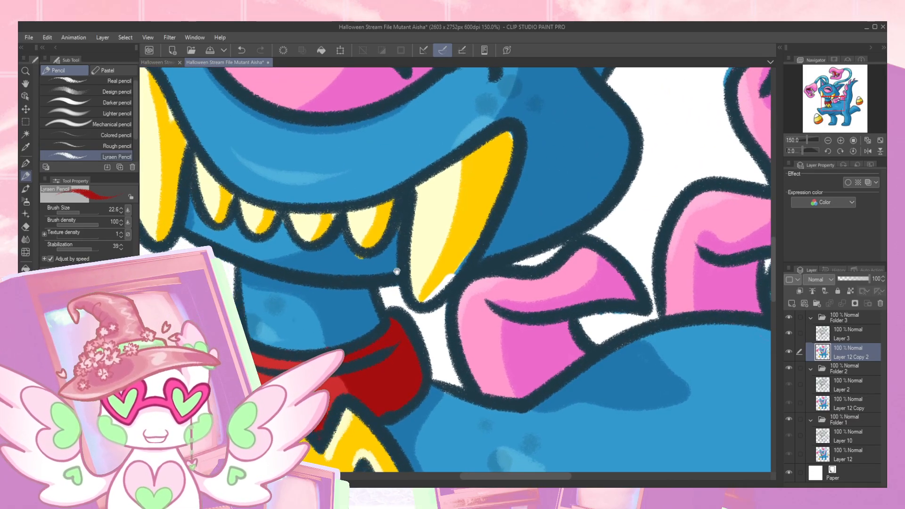
{"action": "left_click", "coordinate": [345, 238], "text": "alt"}
{"action": "left_click", "coordinate": [324, 224], "text": "alt"}
{"action": "left_click_drag", "start_coordinate": [423, 300], "coordinate": [444, 282]}
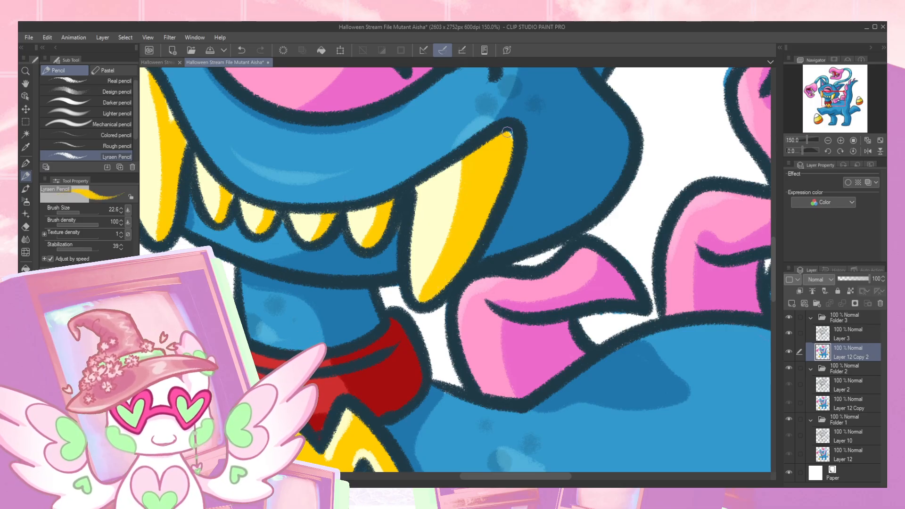
- Touch up the purple inner ear along its upper outline
{"action": "left_click_drag", "start_coordinate": [482, 226], "coordinate": [349, 441]}
{"action": "left_click_drag", "start_coordinate": [471, 267], "coordinate": [353, 323]}
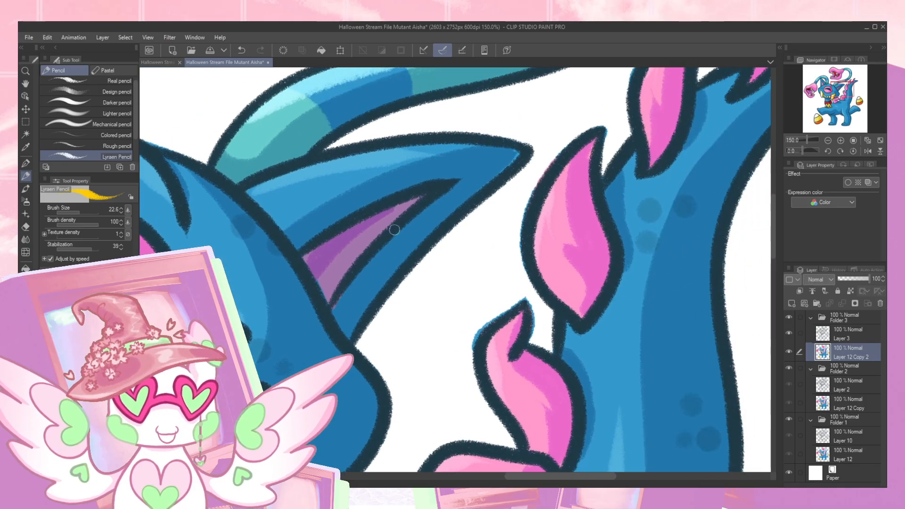
{"action": "left_click", "coordinate": [323, 255], "text": "alt"}
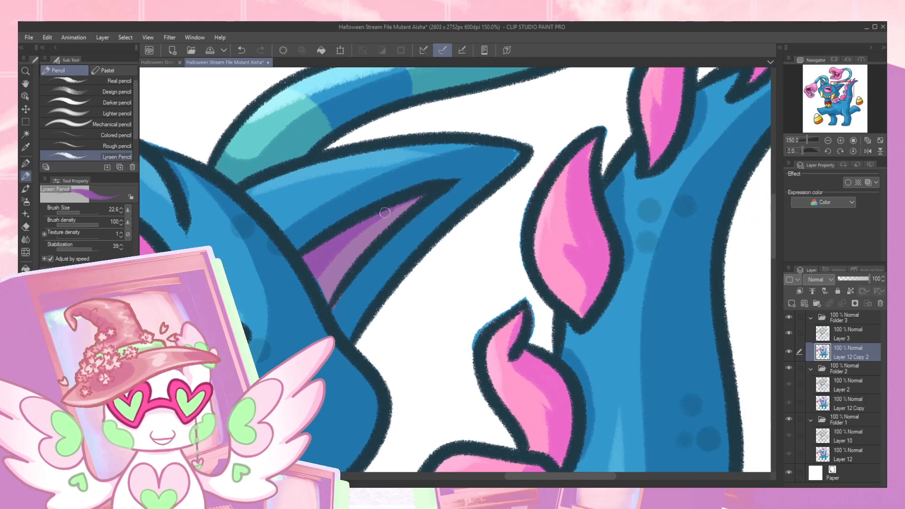
- Touch up the left fang's yellow shading and the face's blue beside it along the mouth outline
{"action": "mouse_move", "coordinate": [318, 246]}
{"action": "left_mouse_down"}
{"action": "mouse_move", "coordinate": [440, 208]}
{"action": "mouse_move", "coordinate": [304, 289]}
{"action": "mouse_move", "coordinate": [259, 246]}
{"action": "left_mouse_up"}
{"action": "left_click", "coordinate": [281, 245], "text": "alt"}
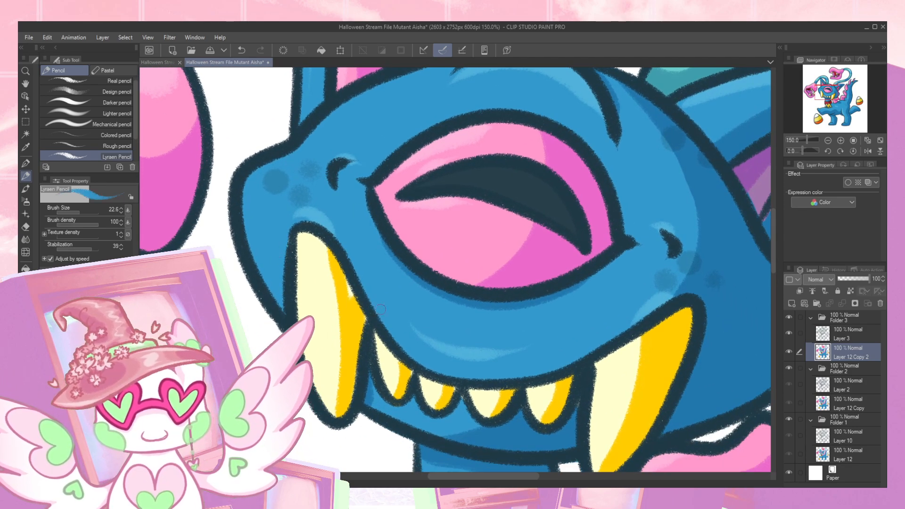
{"action": "left_click_drag", "start_coordinate": [380, 305], "coordinate": [354, 255]}
{"action": "left_click", "coordinate": [317, 228], "text": "alt"}
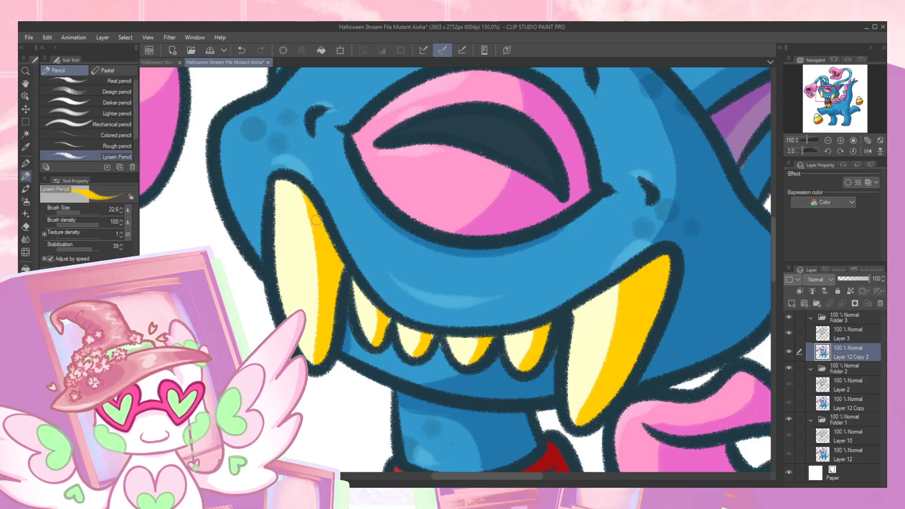
{"action": "left_click", "coordinate": [347, 226], "text": "alt"}
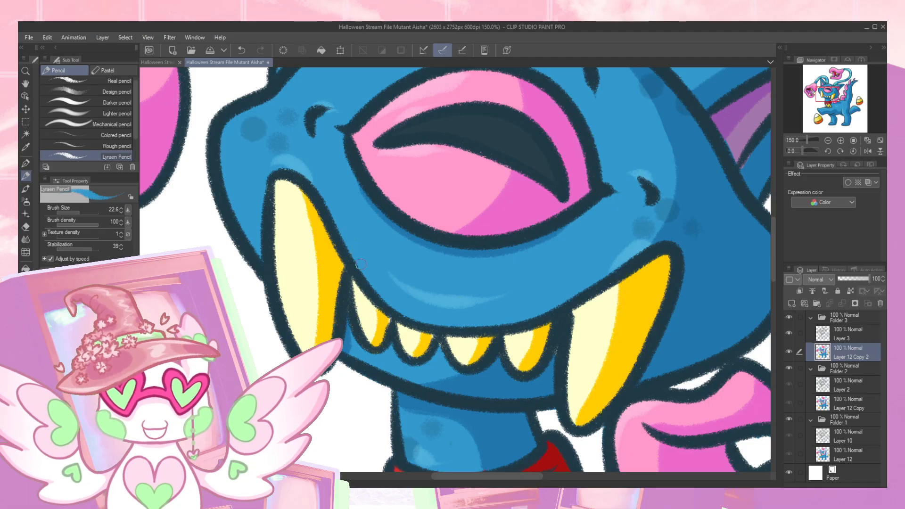
- Erase the stray blue outside the outlines of the pink spikes running up the tail to its tip
{"action": "left_click_drag", "start_coordinate": [538, 304], "coordinate": [360, 376]}
{"action": "left_click_drag", "start_coordinate": [484, 250], "coordinate": [252, 349]}
{"action": "left_click_drag", "start_coordinate": [531, 308], "coordinate": [436, 233]}
{"action": "key", "text": "e"}
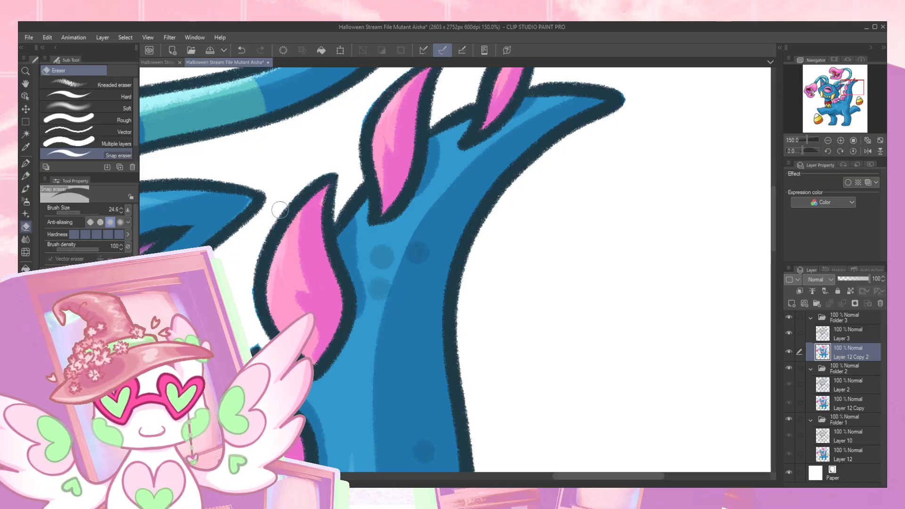
{"action": "scroll", "coordinate": [257, 348], "scroll_direction": "down", "scroll_amount": 2}
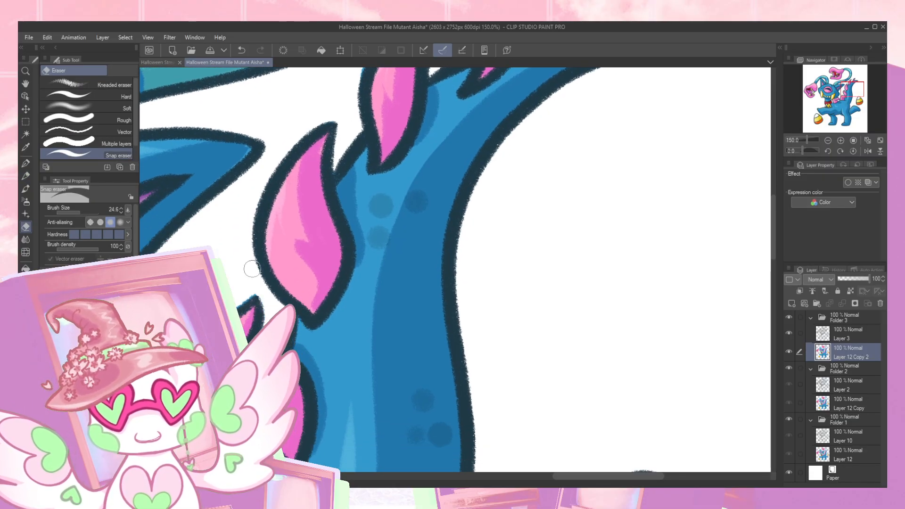
{"action": "left_click_drag", "start_coordinate": [294, 386], "coordinate": [348, 238]}
{"action": "left_click_drag", "start_coordinate": [342, 361], "coordinate": [335, 323]}
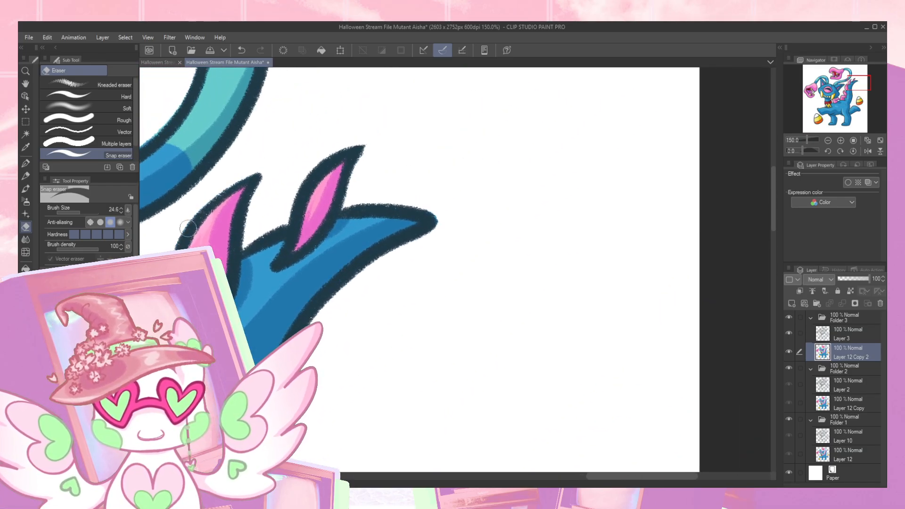
{"action": "left_click_drag", "start_coordinate": [859, 82], "coordinate": [817, 111]}
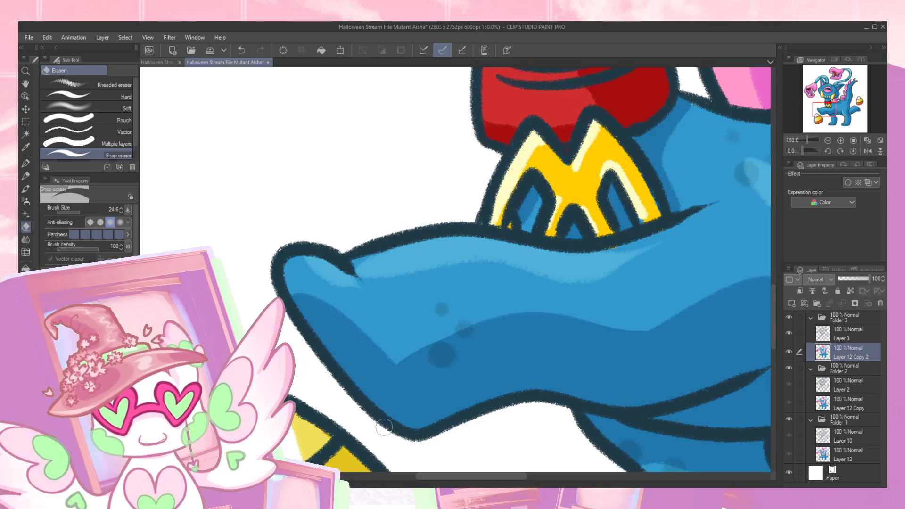
- Inspect the raised front leg and the candy corn for stray color outside the outlines
{"action": "left_click_drag", "start_coordinate": [478, 424], "coordinate": [367, 312]}
{"action": "key", "text": "ctrl+z"}
{"action": "left_click_drag", "start_coordinate": [478, 351], "coordinate": [365, 226]}
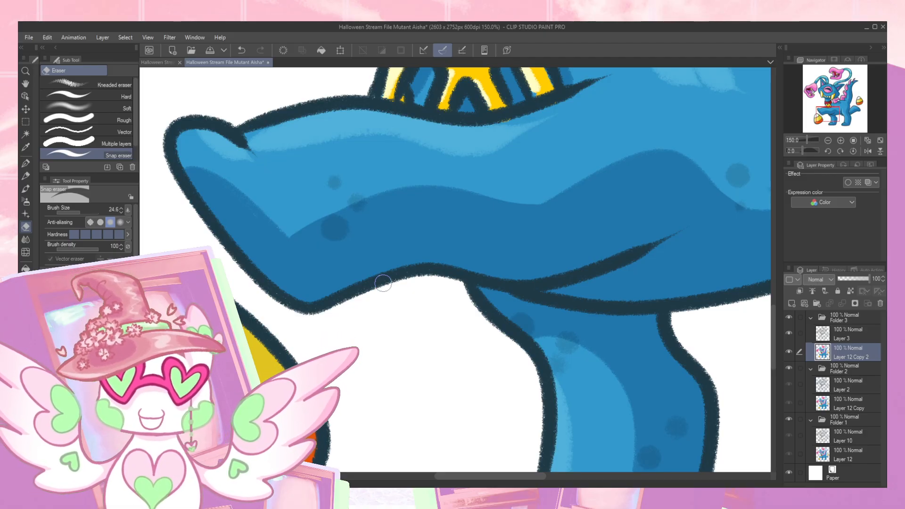
{"action": "left_click_drag", "start_coordinate": [835, 112], "coordinate": [852, 104]}
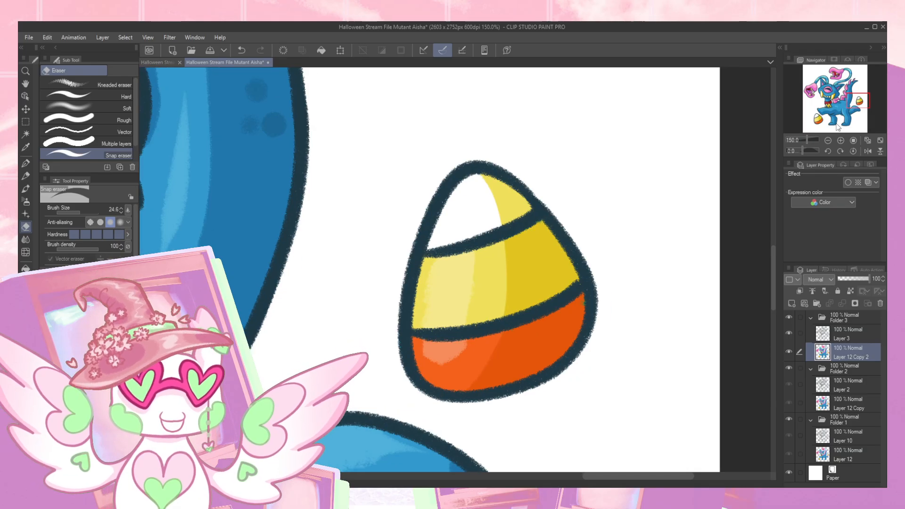
{"action": "left_click", "coordinate": [827, 140]}
{"action": "left_click", "coordinate": [827, 140]}
{"action": "left_click", "coordinate": [827, 140]}
{"action": "left_click", "coordinate": [827, 140]}
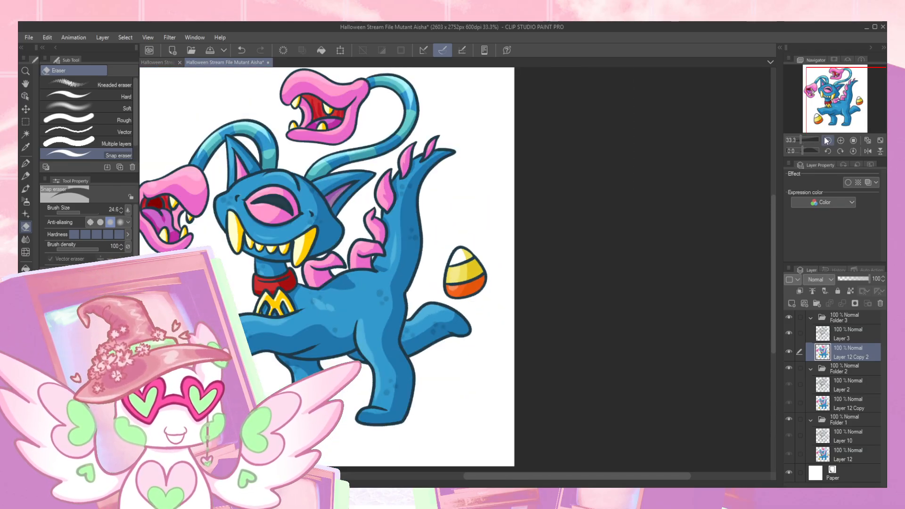
{"action": "left_click_drag", "start_coordinate": [839, 117], "coordinate": [832, 109]}
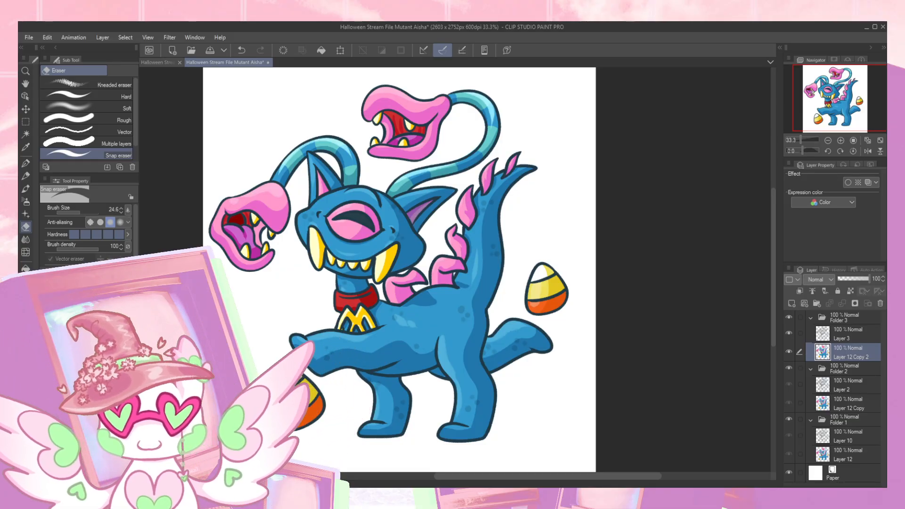
- Play the animation and examine the line wobble and colors at full view and up close on the collar and pendant
{"action": "left_click", "coordinate": [143, 484]}
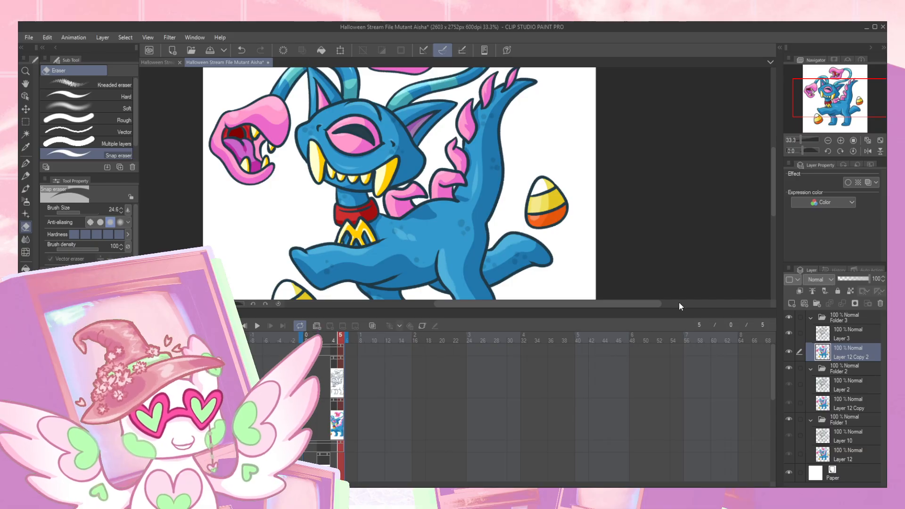
{"action": "left_click", "coordinate": [257, 326]}
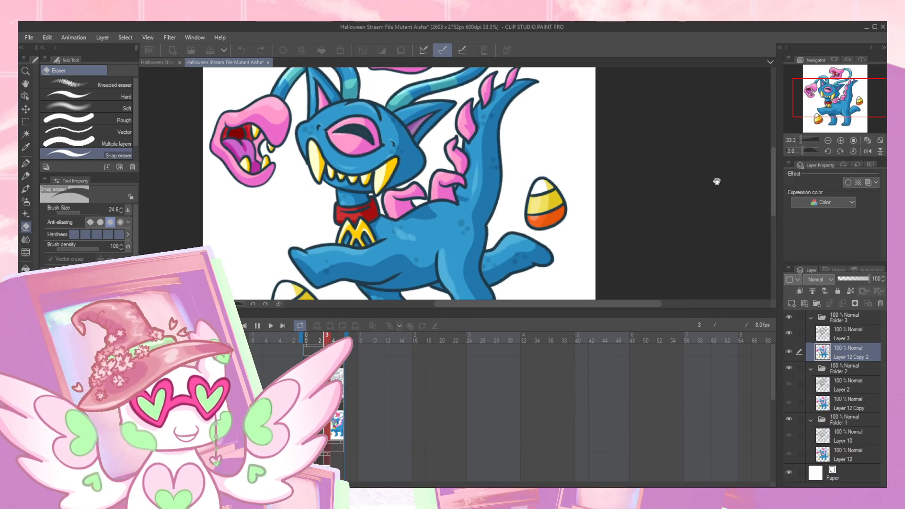
{"action": "left_click", "coordinate": [143, 313]}
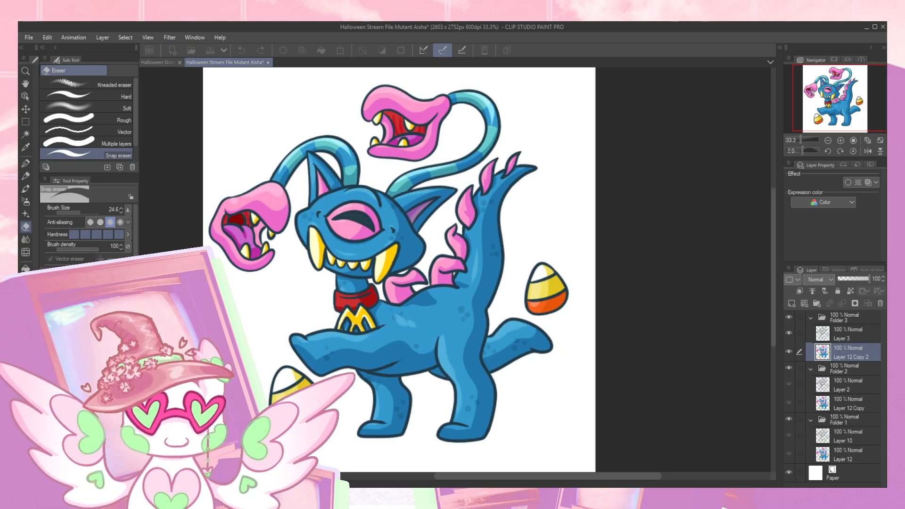
{"action": "left_click", "coordinate": [840, 140]}
{"action": "left_click", "coordinate": [841, 141]}
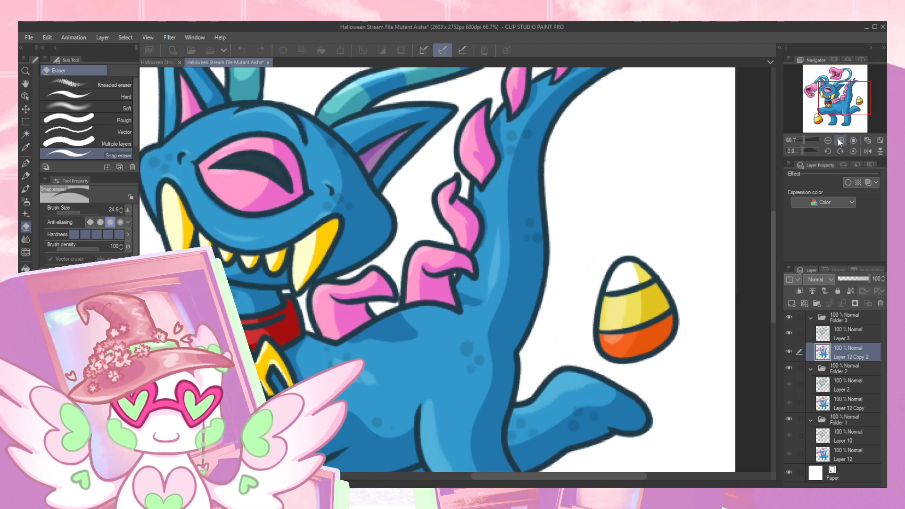
{"action": "left_click", "coordinate": [828, 140]}
{"action": "left_click", "coordinate": [828, 141]}
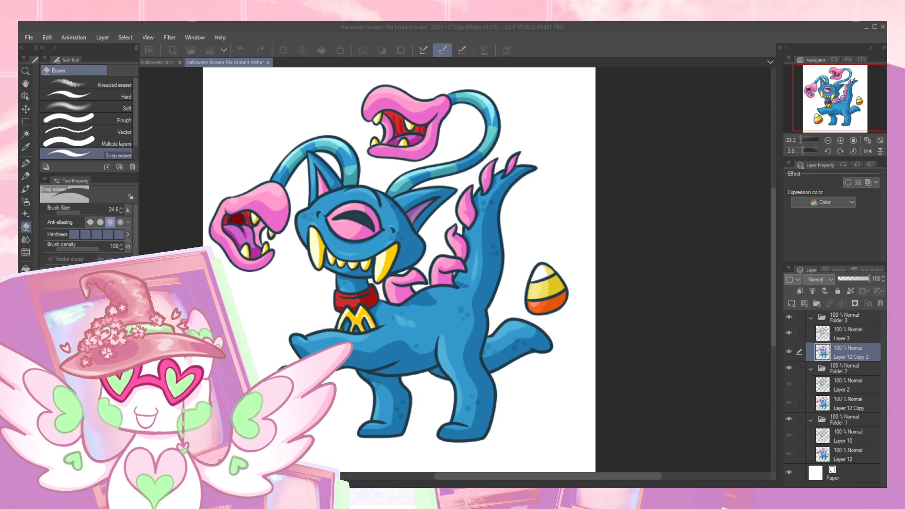
{"action": "left_click", "coordinate": [633, 372]}
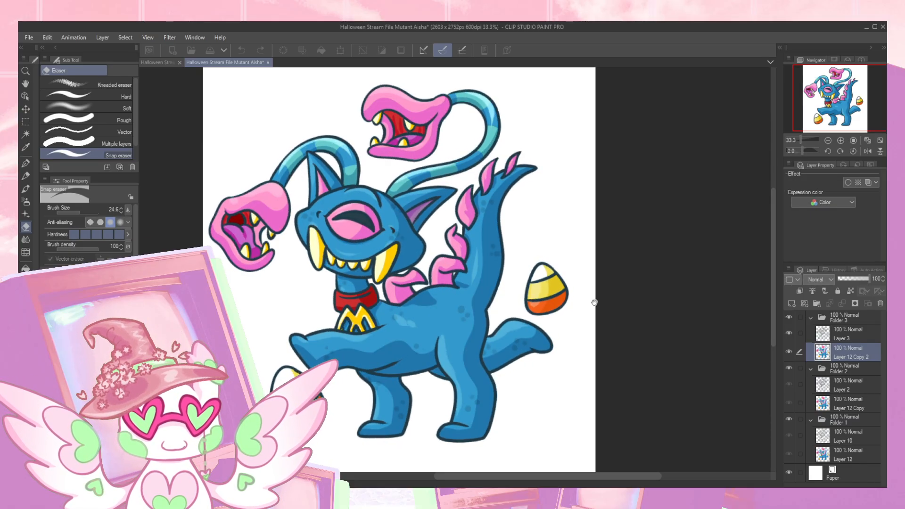
{"action": "scroll", "coordinate": [351, 329], "scroll_direction": "up", "scroll_amount": 5}
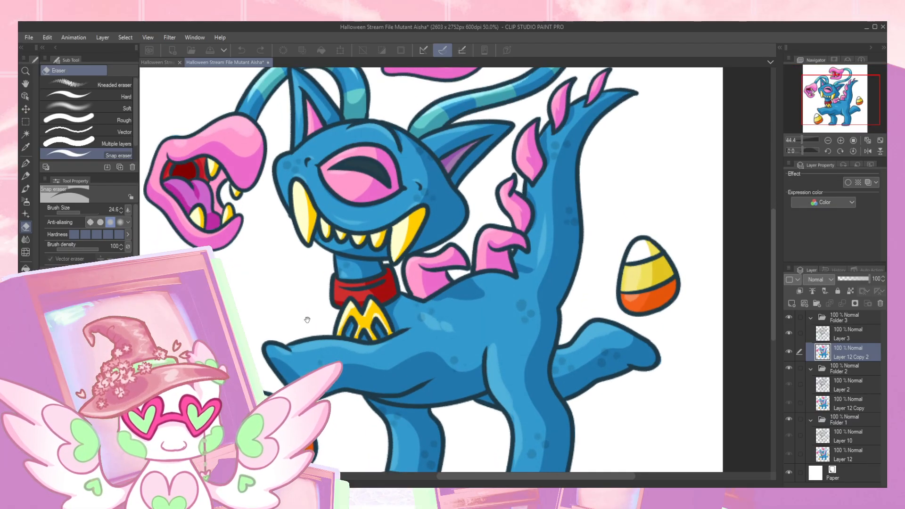
{"action": "scroll", "coordinate": [356, 330], "scroll_direction": "up", "scroll_amount": 1}
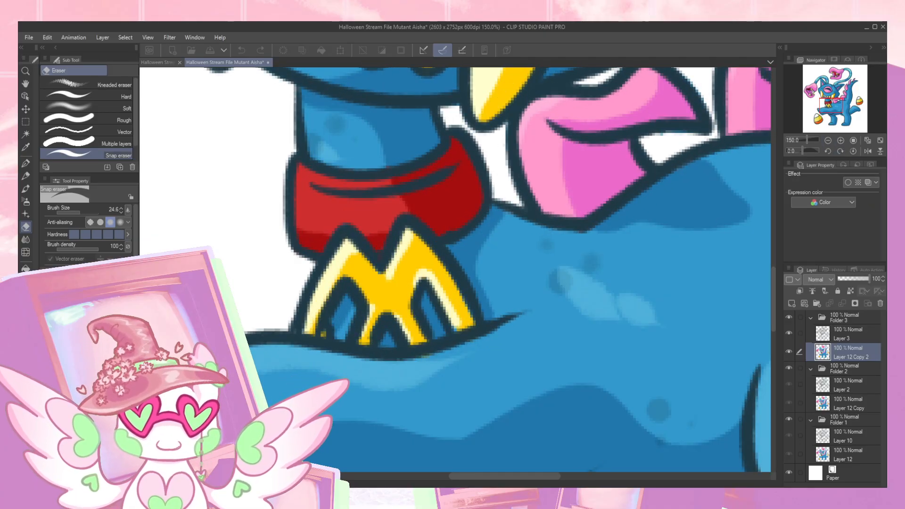
- Stop playback, go to frame 5 and touch up the right leg of the M pendant with yellow pencil
{"action": "left_click", "coordinate": [144, 483]}
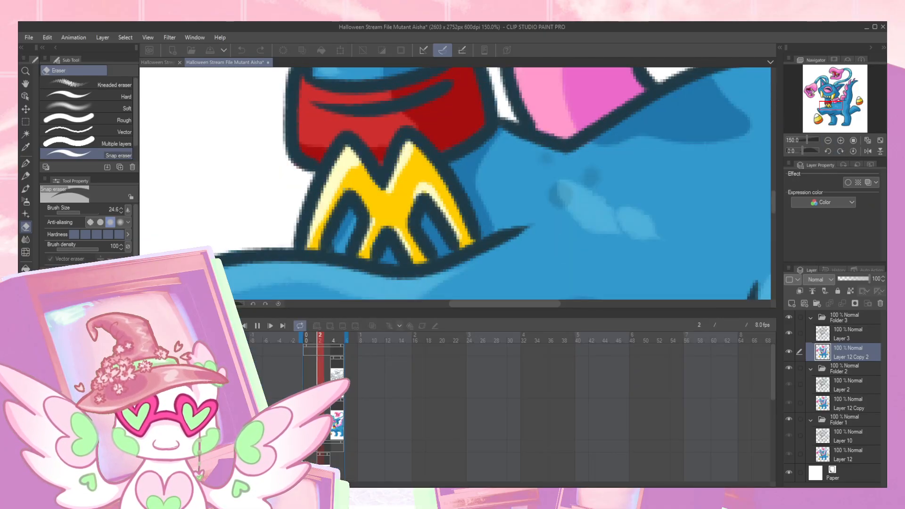
{"action": "left_click", "coordinate": [257, 326]}
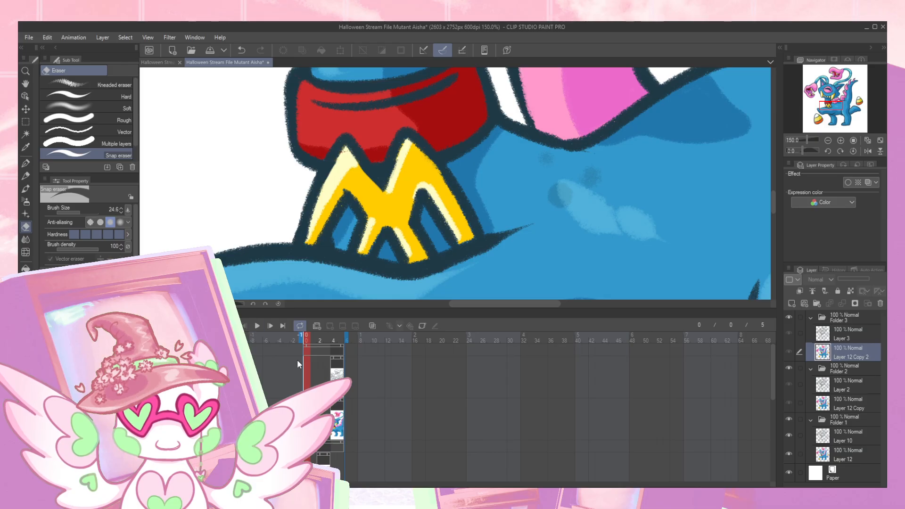
{"action": "left_click", "coordinate": [340, 340]}
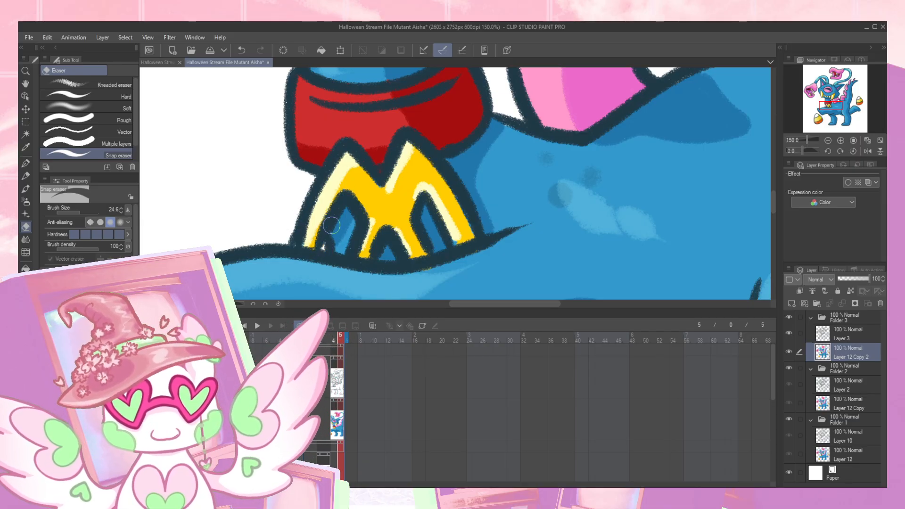
{"action": "mouse_move", "coordinate": [453, 226]}
{"action": "left_mouse_down"}
{"action": "mouse_move", "coordinate": [457, 246]}
{"action": "mouse_move", "coordinate": [430, 199]}
{"action": "mouse_move", "coordinate": [458, 247]}
{"action": "left_mouse_up"}
{"action": "key", "text": "ctrl+z"}
{"action": "key", "text": "p"}
{"action": "left_click", "coordinate": [457, 211], "text": "alt"}
{"action": "left_click_drag", "start_coordinate": [427, 156], "coordinate": [474, 242]}
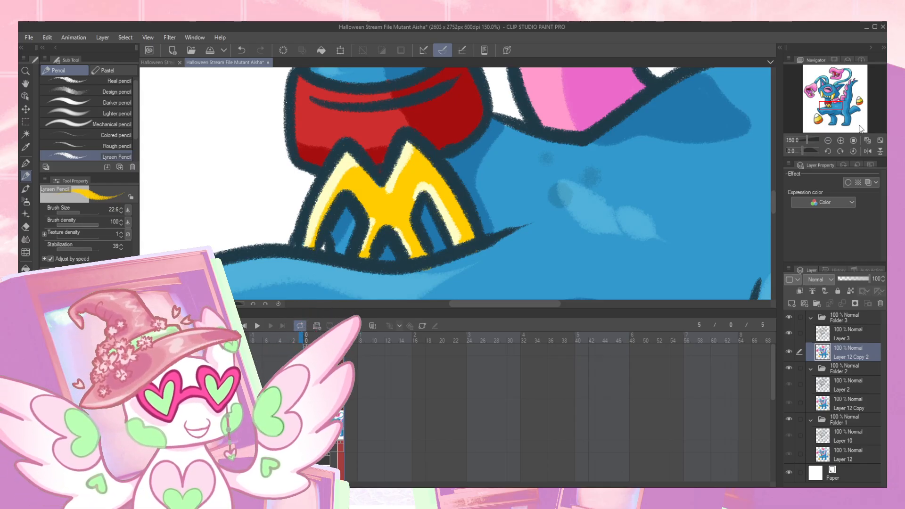
- Play the animation with the whole creature in view to check the pendant fix, and stop playback
{"action": "left_click", "coordinate": [829, 140]}
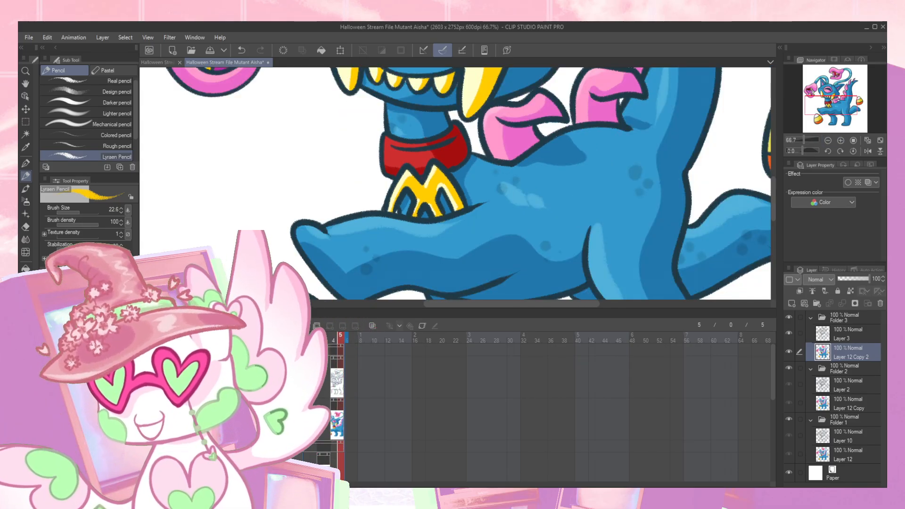
{"action": "left_click", "coordinate": [828, 140]}
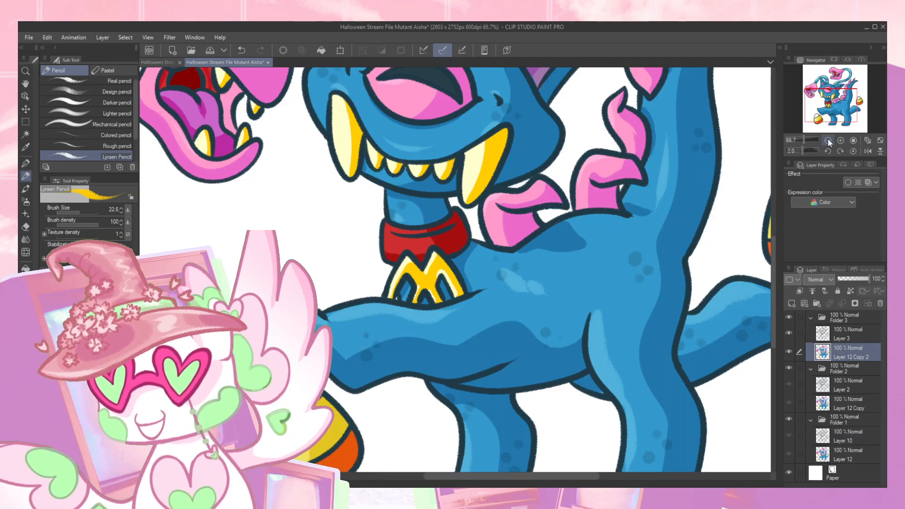
{"action": "left_click", "coordinate": [829, 140]}
{"action": "left_click_drag", "start_coordinate": [681, 171], "coordinate": [575, 195]}
{"action": "left_click", "coordinate": [144, 484]}
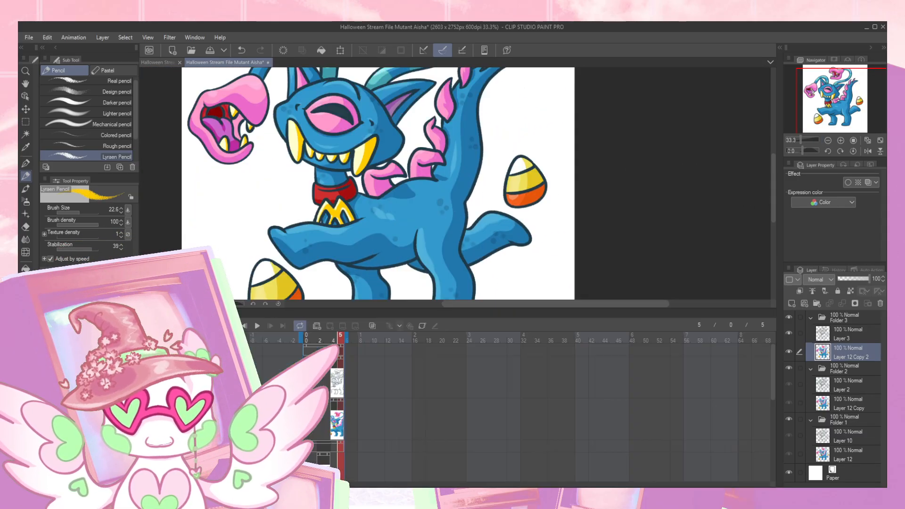
{"action": "left_click", "coordinate": [255, 328]}
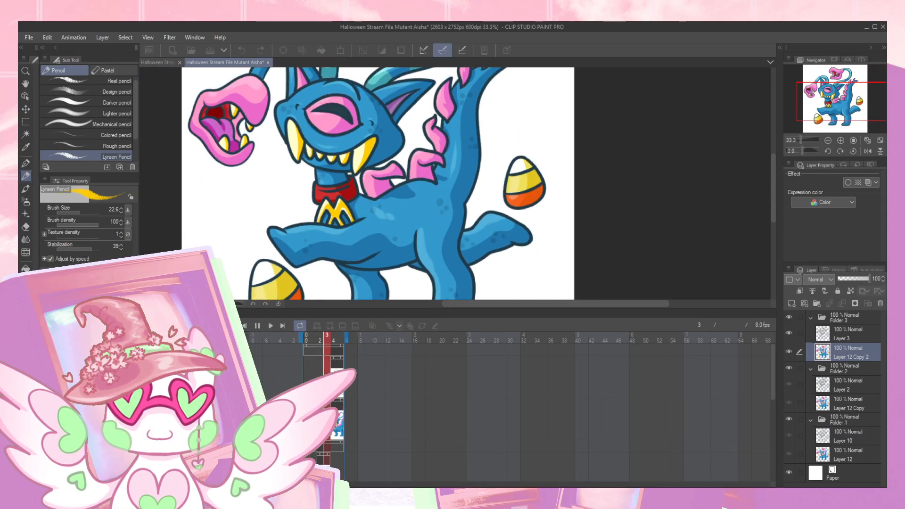
{"action": "left_click", "coordinate": [144, 313]}
{"action": "mouse_move", "coordinate": [620, 228]}
{"action": "left_mouse_down"}
{"action": "mouse_move", "coordinate": [626, 238]}
{"action": "mouse_move", "coordinate": [633, 231]}
{"action": "left_mouse_up"}
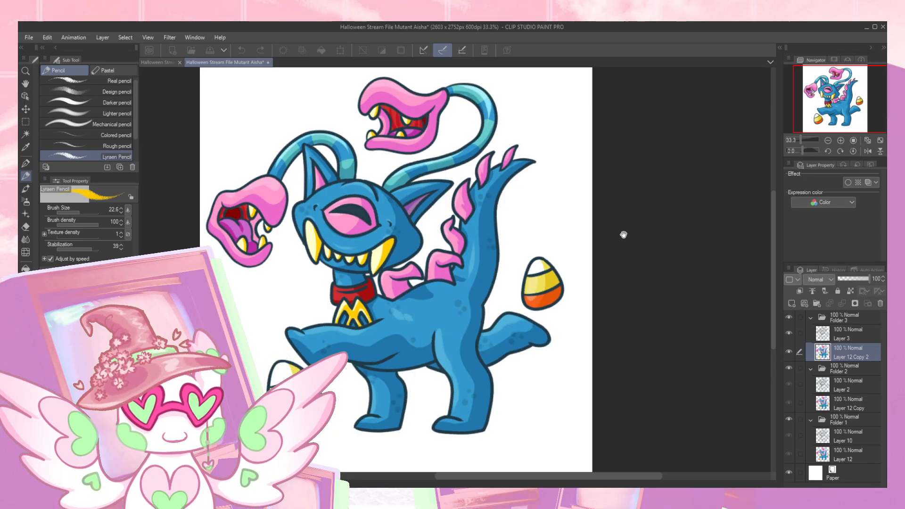
{"action": "left_click_drag", "start_coordinate": [848, 106], "coordinate": [843, 105]}
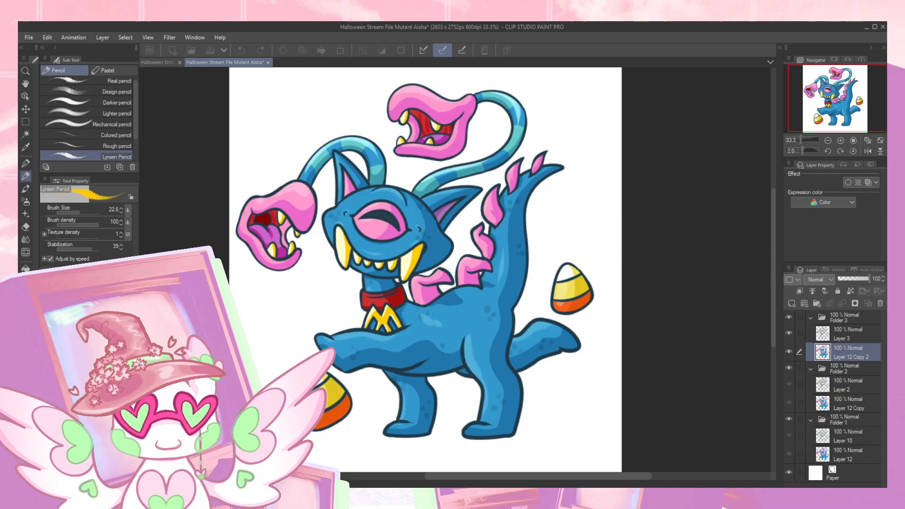
{"action": "left_click", "coordinate": [144, 483]}
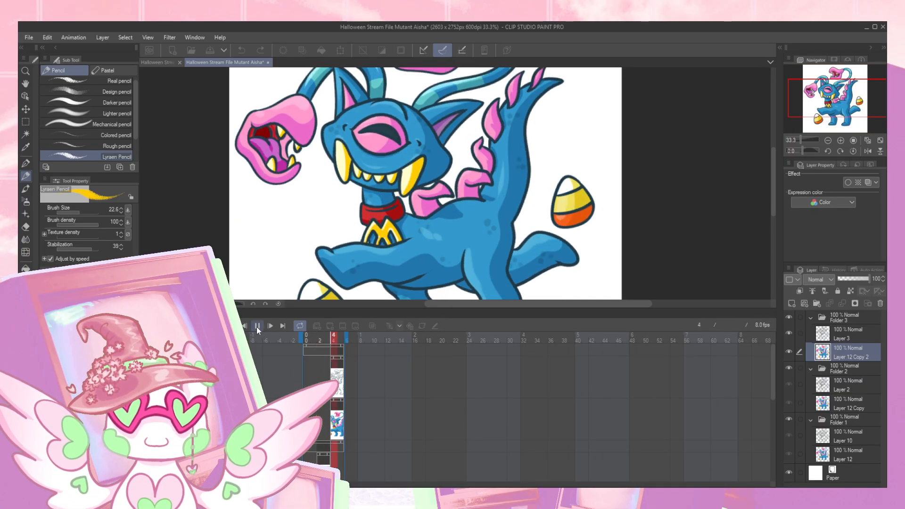
{"action": "left_click", "coordinate": [258, 327]}
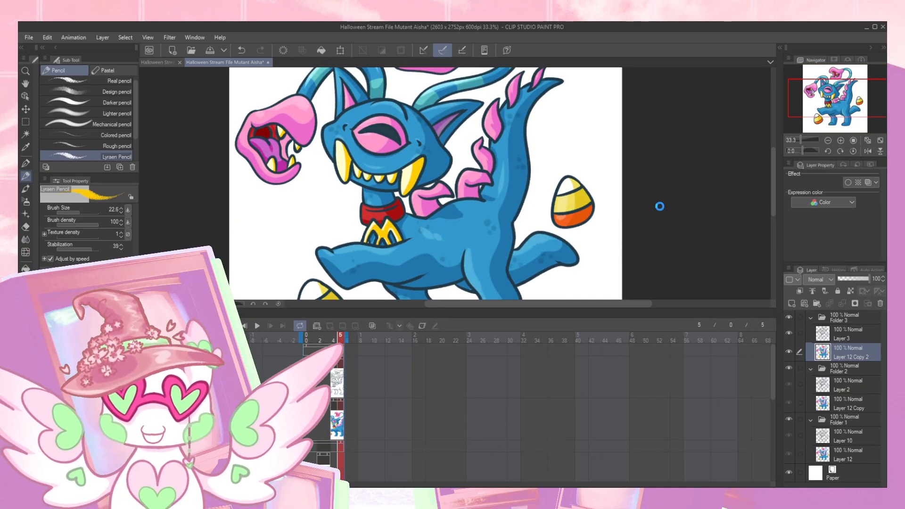
- Switch to the Halloween Stream File document and bring its whole canvas into view
{"action": "left_click", "coordinate": [166, 64]}
{"action": "left_click", "coordinate": [727, 248]}
{"action": "key", "text": "ctrl+minus"}
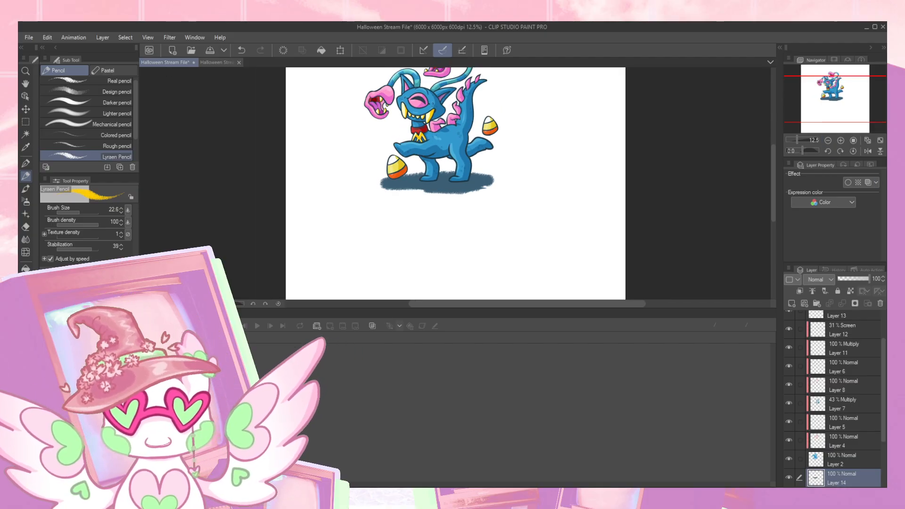
{"action": "left_click", "coordinate": [144, 314]}
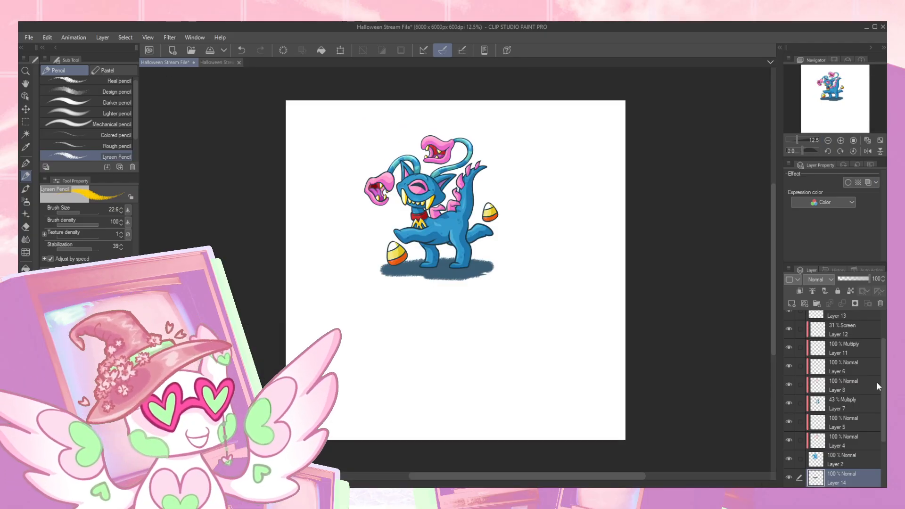
- Group the layers from Layer 9 up to Layer 3 into a folder named Mutant Aisha
{"action": "left_click_drag", "start_coordinate": [884, 412], "coordinate": [879, 467]}
{"action": "left_click", "coordinate": [844, 422]}
{"action": "left_click", "coordinate": [789, 441]}
{"action": "left_click", "coordinate": [788, 440]}
{"action": "left_click", "coordinate": [790, 422]}
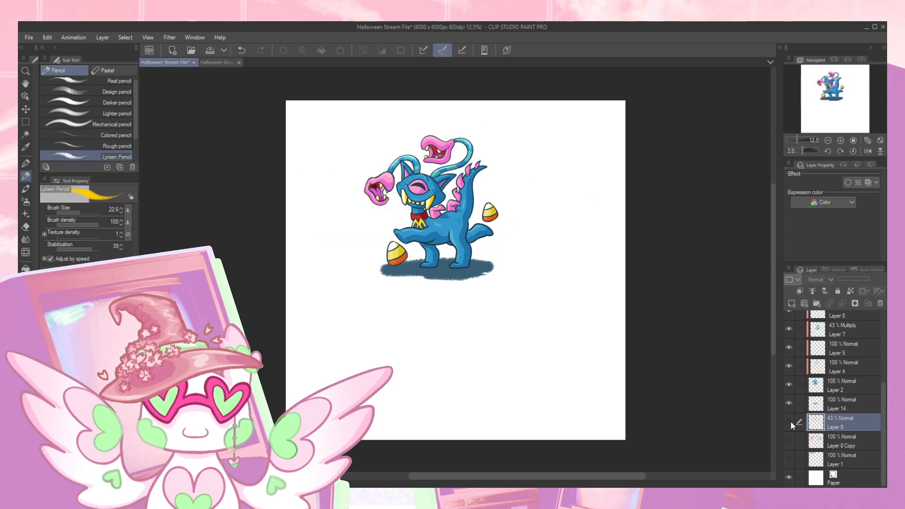
{"action": "left_click_drag", "start_coordinate": [884, 394], "coordinate": [883, 323]}
{"action": "left_click", "coordinate": [867, 326], "text": "shift"}
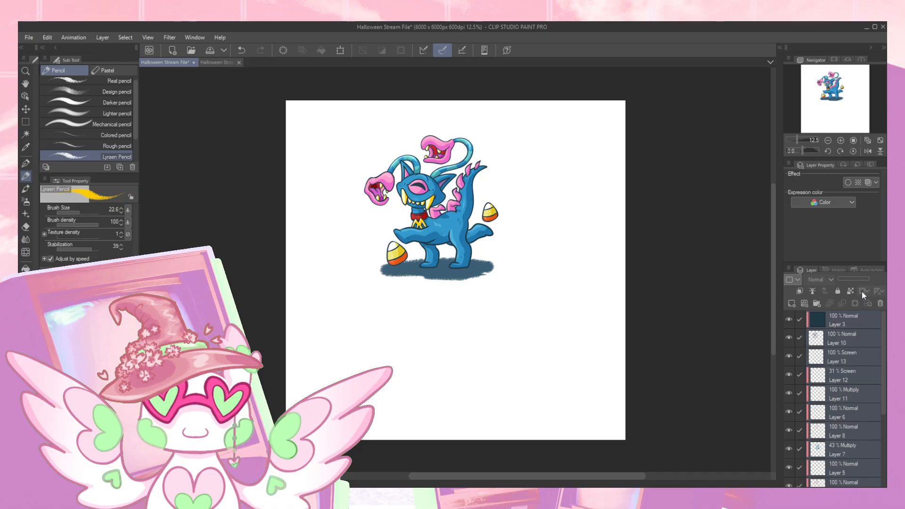
{"action": "key", "text": "ctrl+g"}
{"action": "left_click", "coordinate": [810, 319]}
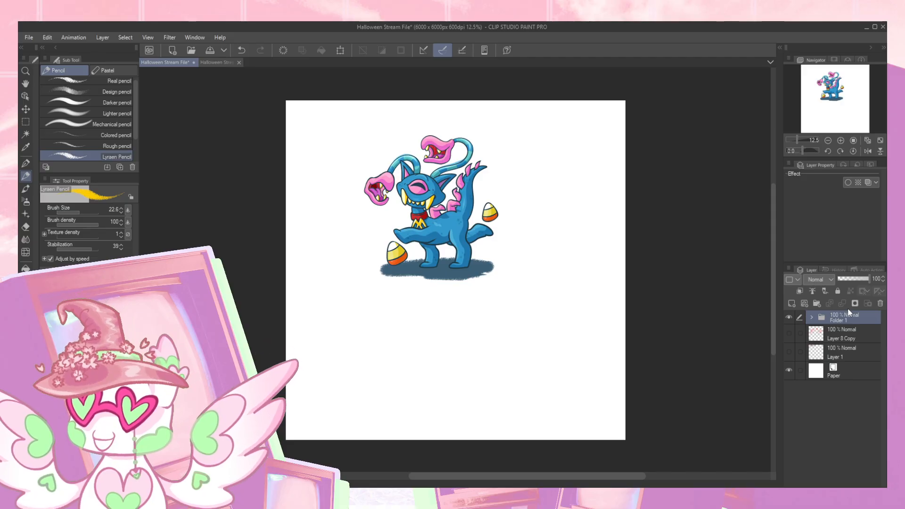
{"action": "type", "text": "Mutant Aisha"}
{"action": "key", "text": "Return"}
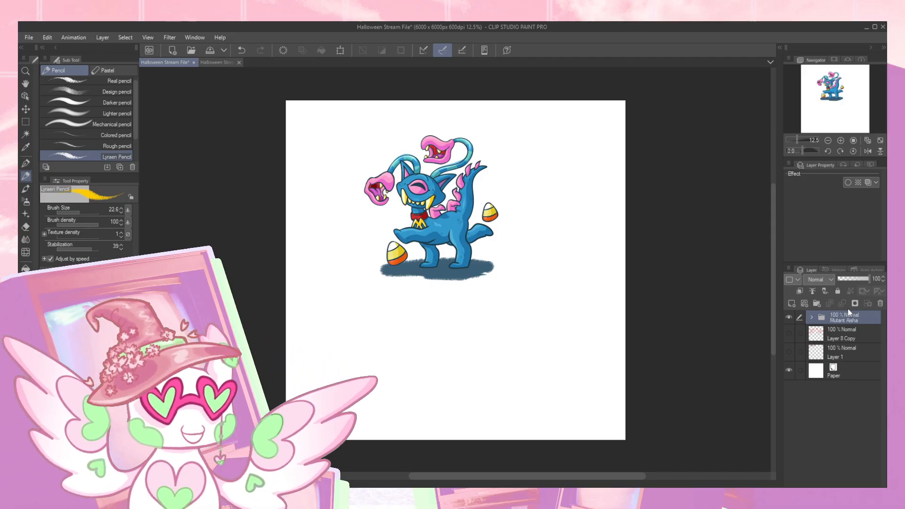
- Show Layer 1 and Layer 8 Copy, and move the Mutant Aisha artwork to the canvas's lower right corner, clear of the sketches
{"action": "left_click", "coordinate": [788, 351]}
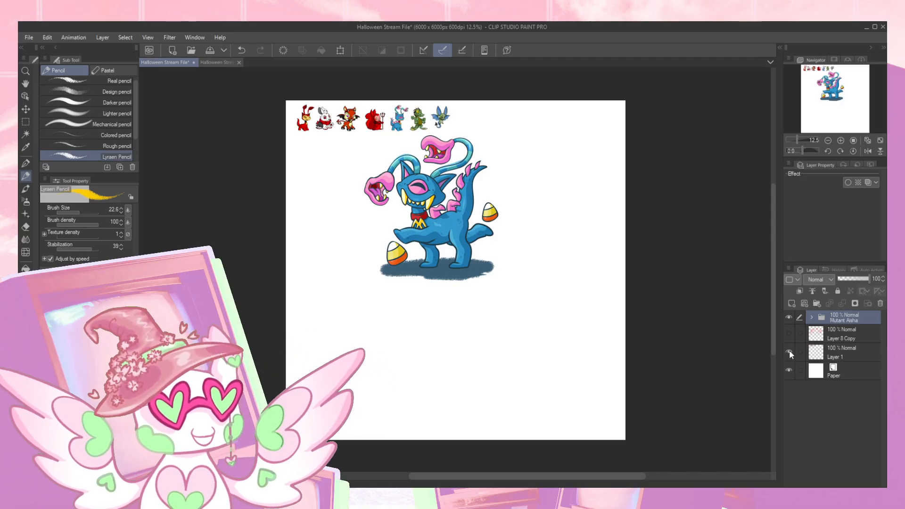
{"action": "left_click", "coordinate": [789, 333]}
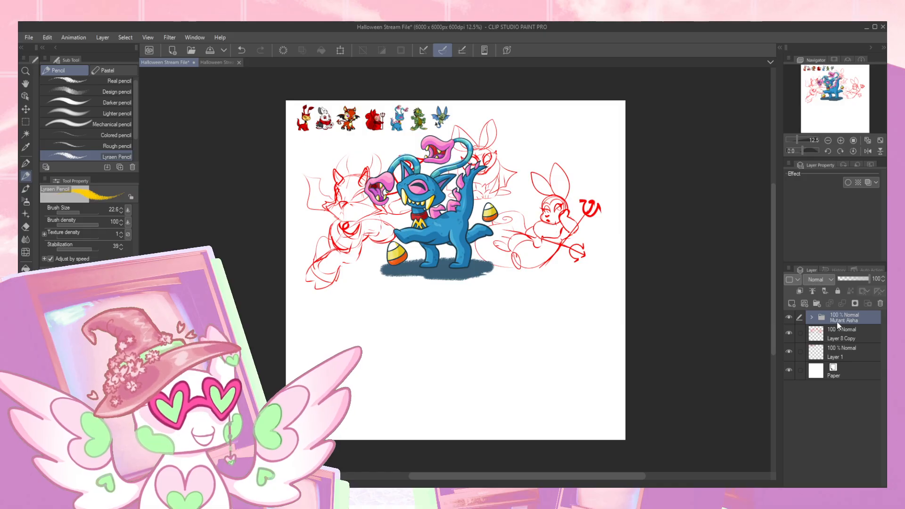
{"action": "key", "text": "k"}
{"action": "left_click_drag", "start_coordinate": [454, 263], "coordinate": [567, 413]}
{"action": "left_click", "coordinate": [219, 63]}
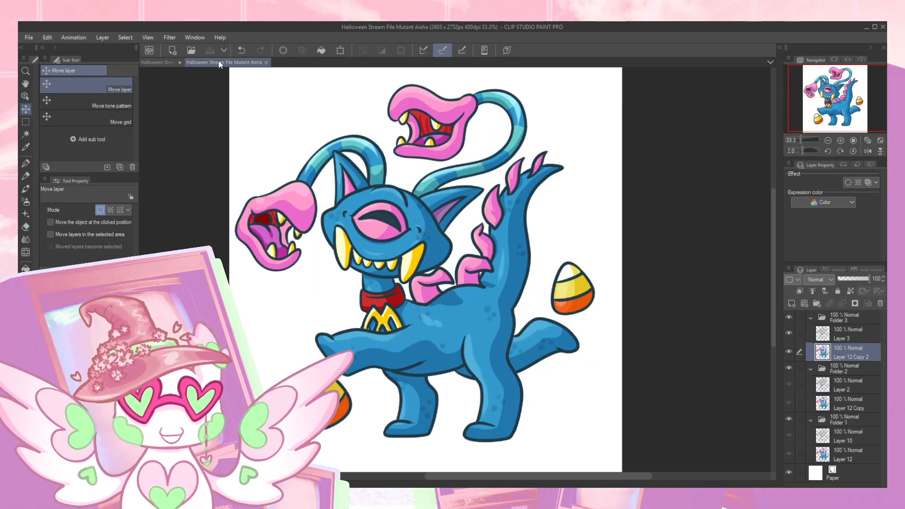
{"action": "left_click", "coordinate": [159, 63]}
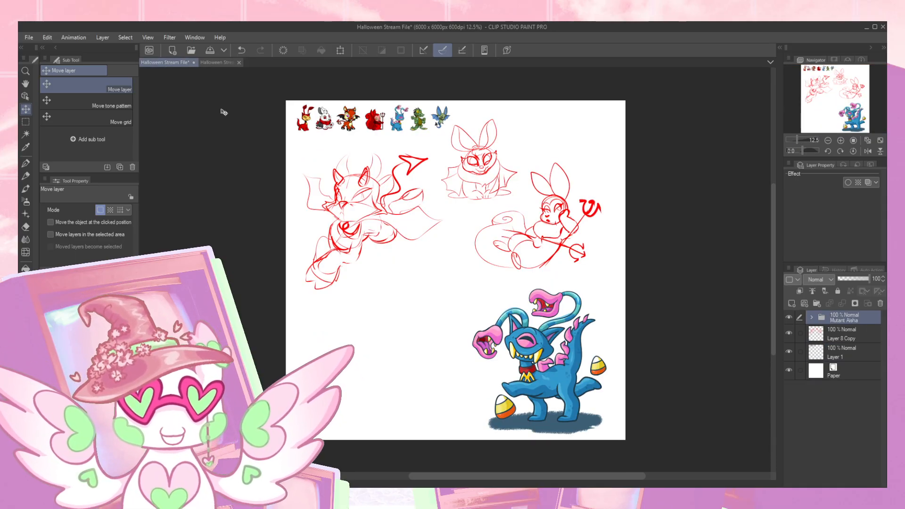
{"action": "left_click", "coordinate": [215, 63]}
{"action": "left_click", "coordinate": [160, 62]}
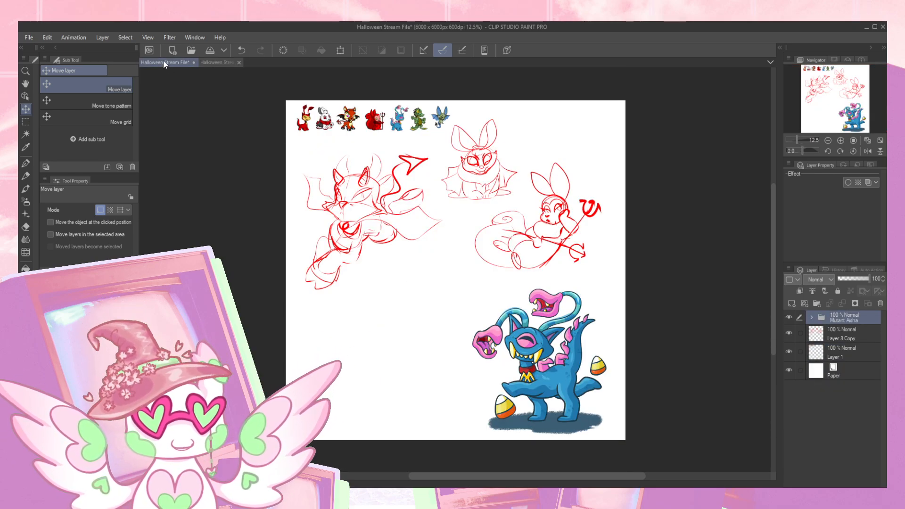
- Undo the latest moves of the mutant Aisha folder and place the artwork again in the canvas's lower right area, below the sketches
{"action": "left_click_drag", "start_coordinate": [375, 270], "coordinate": [388, 292]}
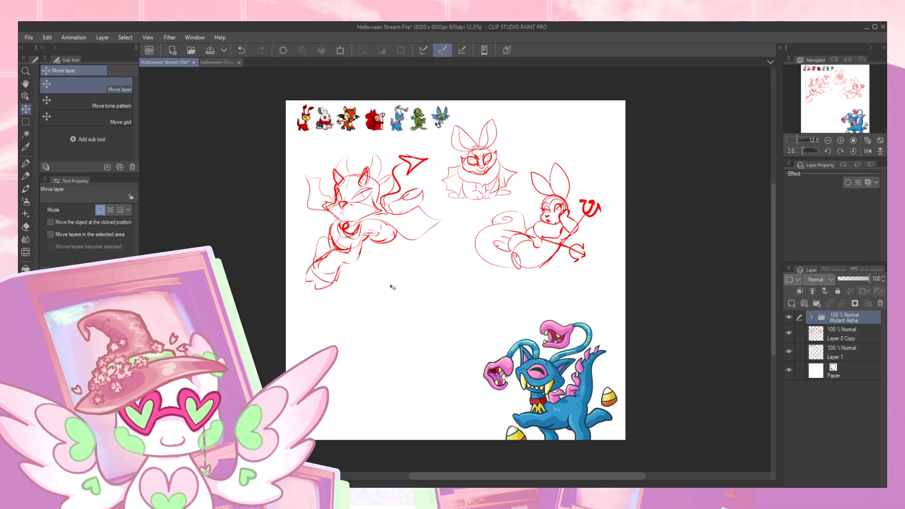
{"action": "key", "text": "ctrl+z"}
{"action": "key", "text": "ctrl+z"}
{"action": "key", "text": "p"}
{"action": "key", "text": "ctrl+z"}
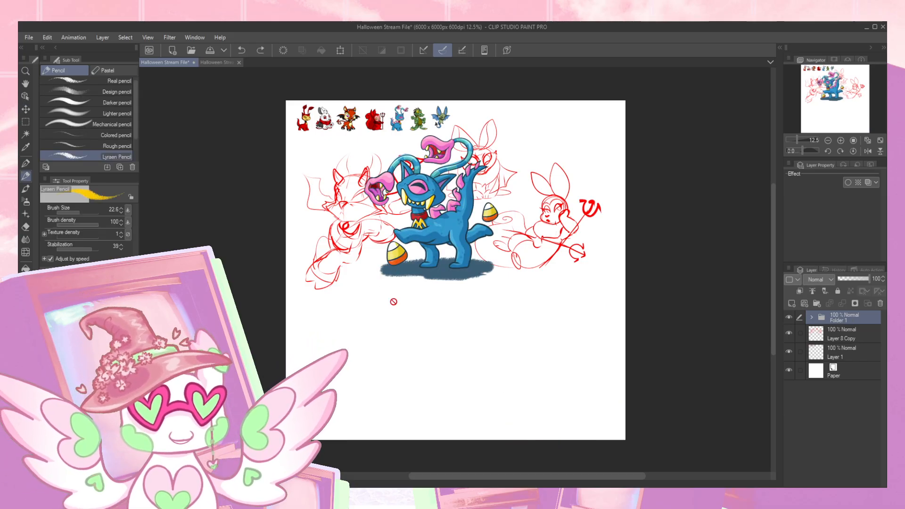
{"action": "key", "text": "k"}
{"action": "mouse_move", "coordinate": [490, 301]}
{"action": "left_mouse_down"}
{"action": "mouse_move", "coordinate": [526, 344]}
{"action": "mouse_move", "coordinate": [576, 438]}
{"action": "mouse_move", "coordinate": [595, 433]}
{"action": "left_mouse_up"}
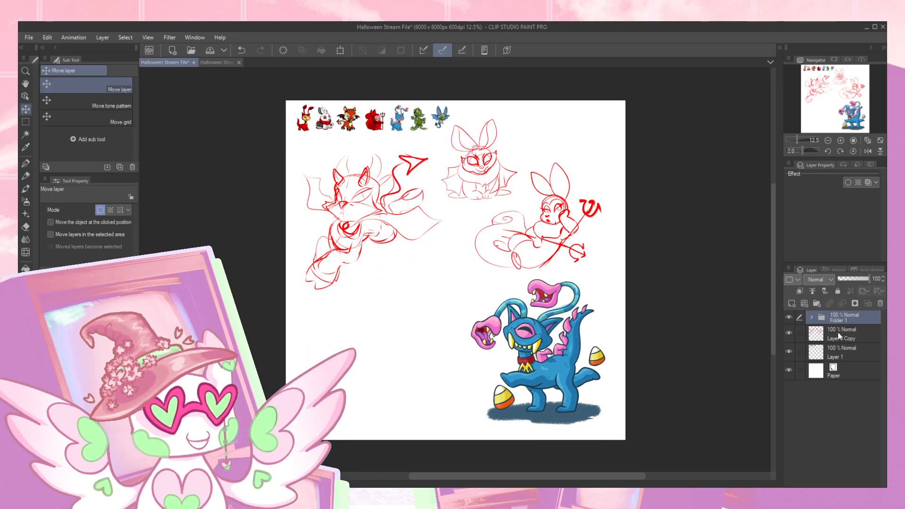
- Try marking the horned sketch and the seated long-eared sketch with yellow pencil arrows on Layer 8 Copy, and undo the marks
{"action": "left_click", "coordinate": [829, 333]}
{"action": "key", "text": "p"}
{"action": "mouse_move", "coordinate": [367, 270]}
{"action": "left_mouse_down"}
{"action": "mouse_move", "coordinate": [375, 295]}
{"action": "mouse_move", "coordinate": [359, 290]}
{"action": "mouse_move", "coordinate": [388, 272]}
{"action": "left_mouse_up"}
{"action": "mouse_move", "coordinate": [585, 138]}
{"action": "left_mouse_down"}
{"action": "mouse_move", "coordinate": [571, 157]}
{"action": "mouse_move", "coordinate": [592, 163]}
{"action": "left_mouse_up"}
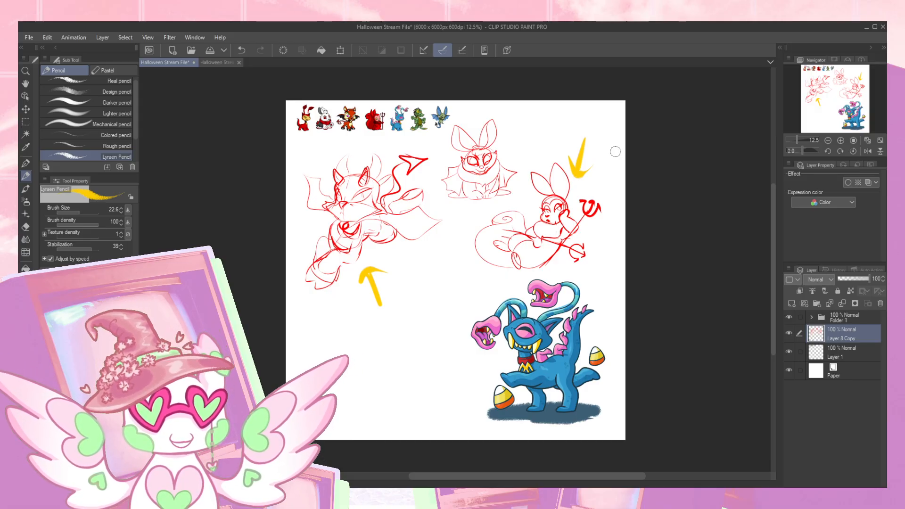
{"action": "key", "text": "ctrl+z"}
{"action": "key", "text": "ctrl+z"}
{"action": "key", "text": "ctrl+z"}
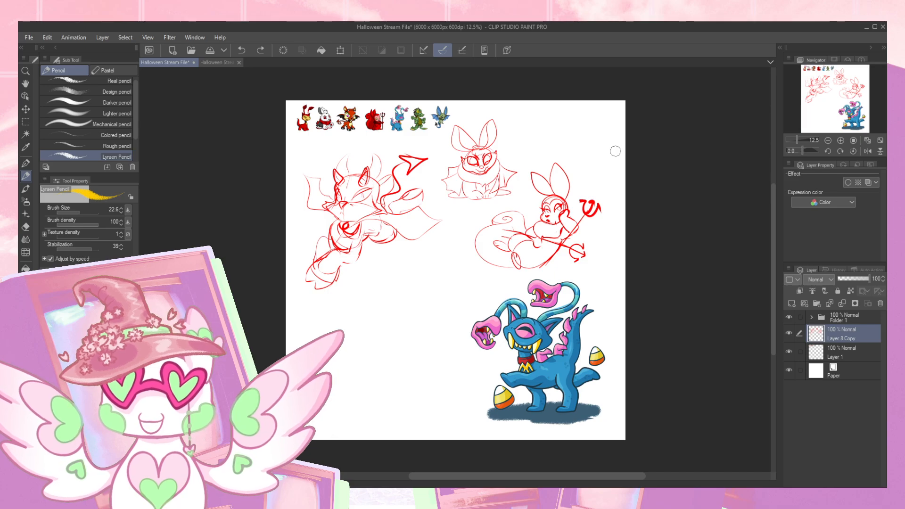
- Mirror the canvas view horizontally, lasso the horned character's torso and legs, and slant them back beneath its head
{"action": "left_click", "coordinate": [841, 141]}
{"action": "left_click", "coordinate": [841, 141]}
{"action": "left_click", "coordinate": [841, 141]}
{"action": "mouse_move", "coordinate": [839, 110]}
{"action": "left_mouse_down"}
{"action": "mouse_move", "coordinate": [832, 108]}
{"action": "mouse_move", "coordinate": [862, 101]}
{"action": "mouse_move", "coordinate": [826, 98]}
{"action": "left_mouse_up"}
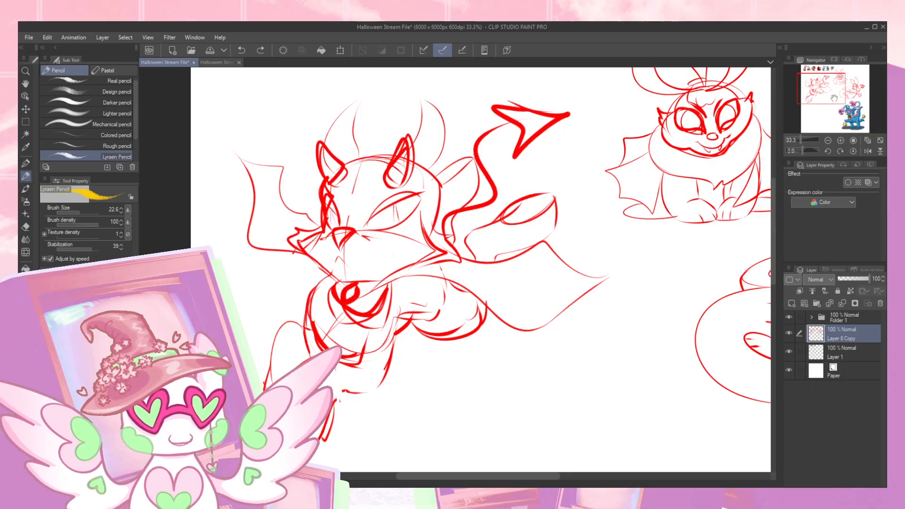
{"action": "left_click", "coordinate": [868, 151]}
{"action": "left_click_drag", "start_coordinate": [568, 212], "coordinate": [520, 179]}
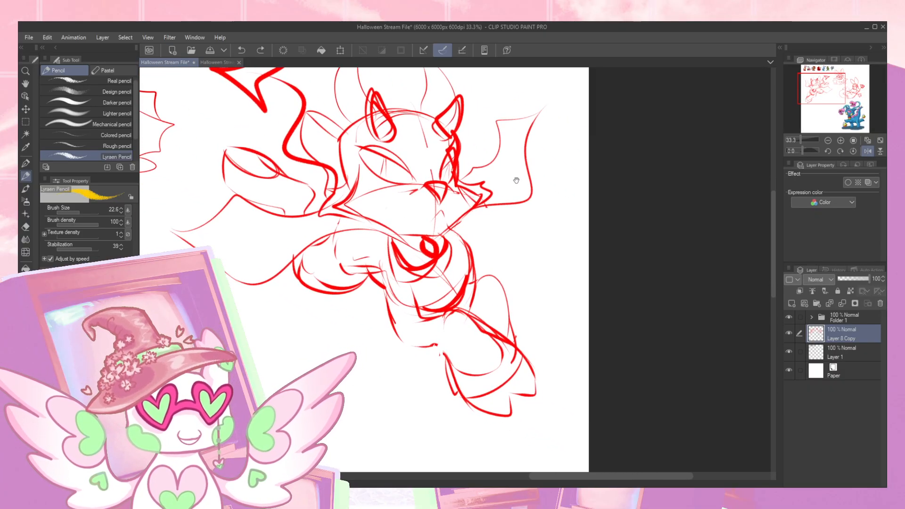
{"action": "key", "text": "m"}
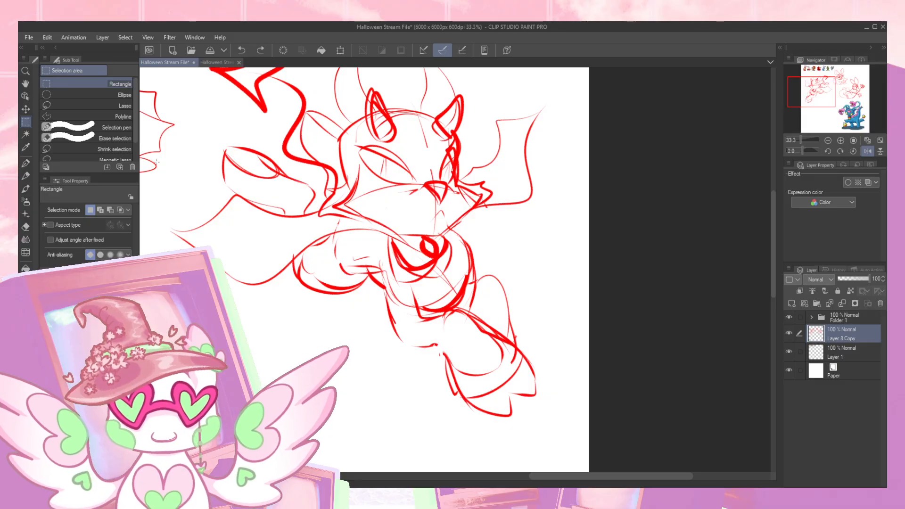
{"action": "left_click", "coordinate": [103, 104]}
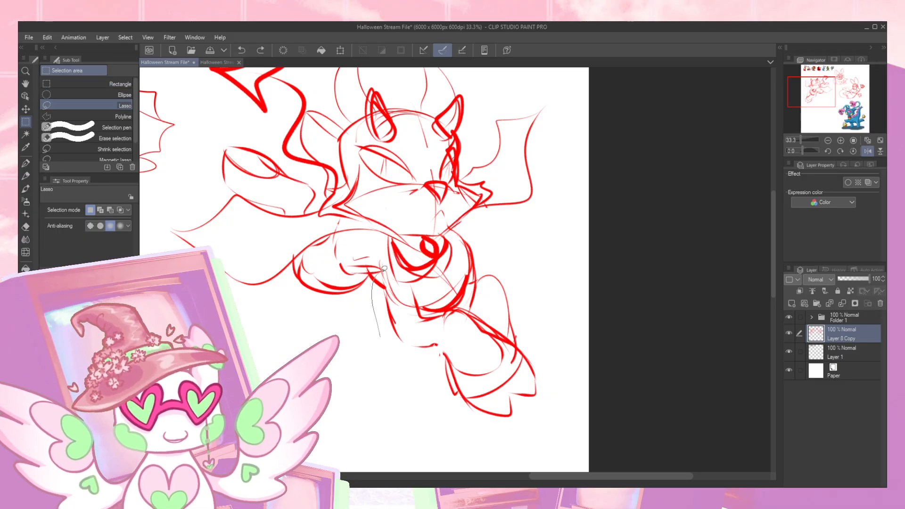
{"action": "mouse_move", "coordinate": [551, 327]}
{"action": "left_mouse_down"}
{"action": "mouse_move", "coordinate": [354, 324]}
{"action": "mouse_move", "coordinate": [363, 306]}
{"action": "left_mouse_up"}
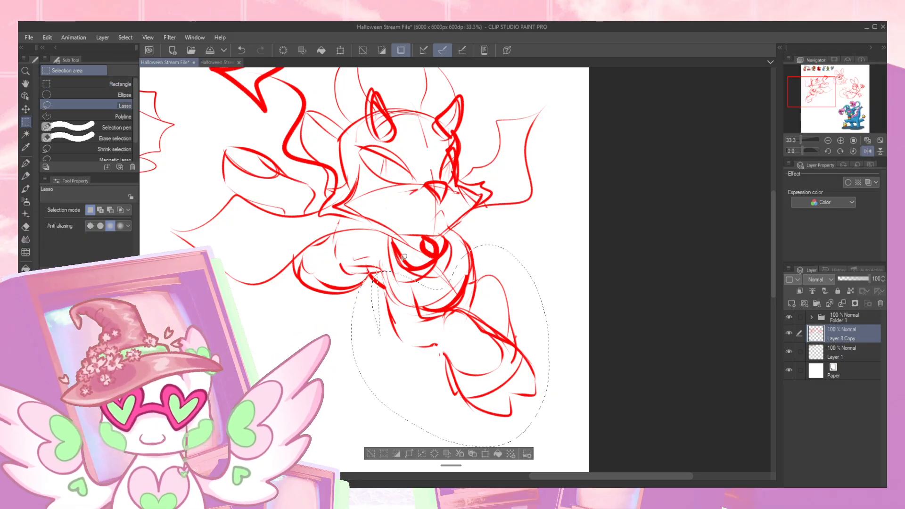
{"action": "left_click", "coordinate": [457, 452]}
{"action": "left_click_drag", "start_coordinate": [456, 452], "coordinate": [397, 451]}
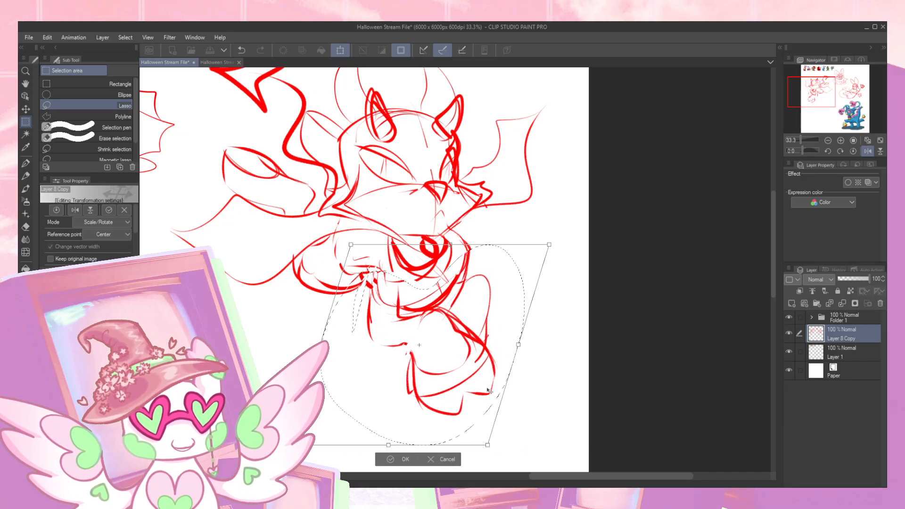
{"action": "left_click_drag", "start_coordinate": [523, 345], "coordinate": [498, 358]}
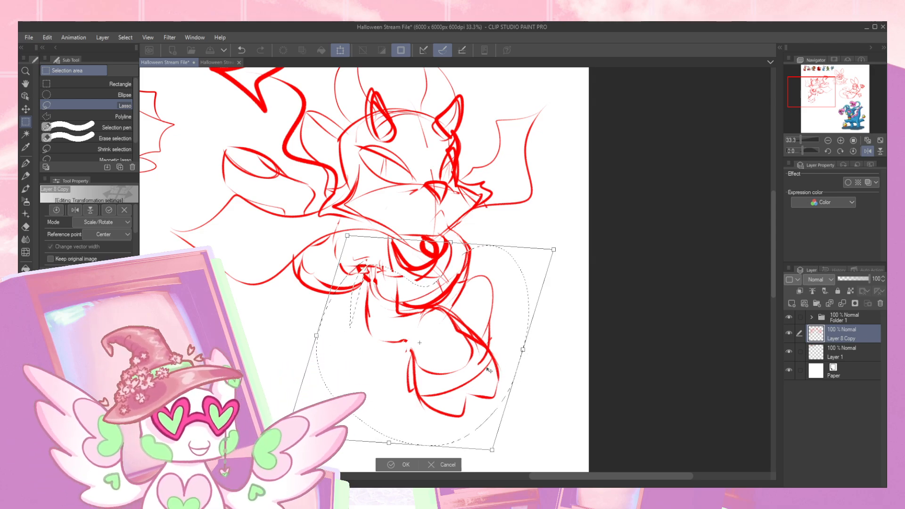
{"action": "left_click", "coordinate": [406, 464]}
- Lasso the horned character's lower leg and slant its foot end slightly outward toward the nearby canvas edge
{"action": "left_click_drag", "start_coordinate": [536, 345], "coordinate": [467, 348]}
{"action": "key", "text": "ctrl+d"}
{"action": "mouse_move", "coordinate": [393, 251]}
{"action": "left_mouse_down"}
{"action": "mouse_move", "coordinate": [441, 359]}
{"action": "mouse_move", "coordinate": [380, 232]}
{"action": "left_mouse_up"}
{"action": "key", "text": "ctrl+t"}
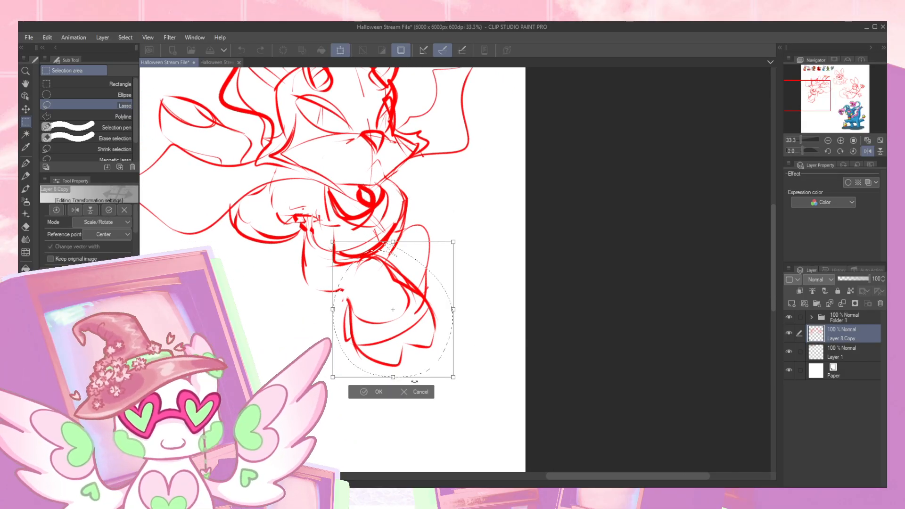
{"action": "left_click_drag", "start_coordinate": [455, 379], "coordinate": [476, 379]}
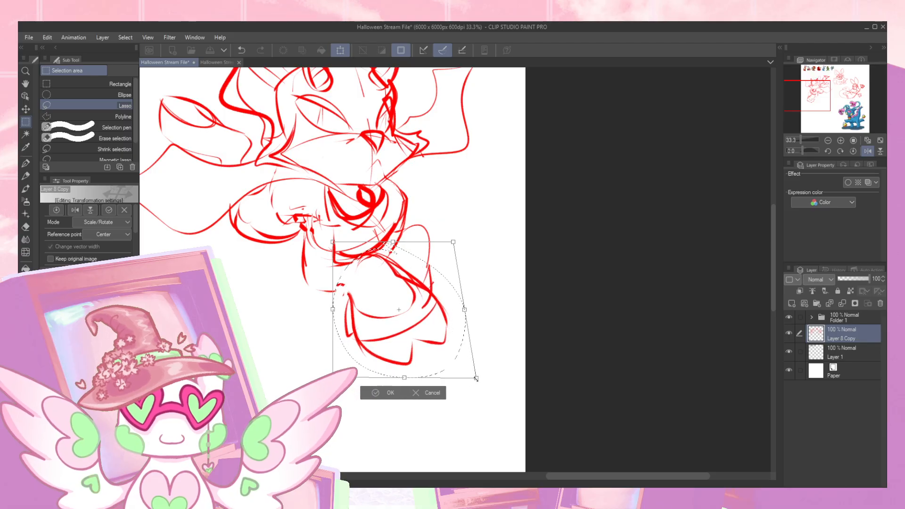
{"action": "left_click", "coordinate": [391, 393]}
- Lasso the horned character's head and slant its top slightly forward in the direction the face points
{"action": "scroll", "coordinate": [458, 255], "scroll_direction": "up", "scroll_amount": 5}
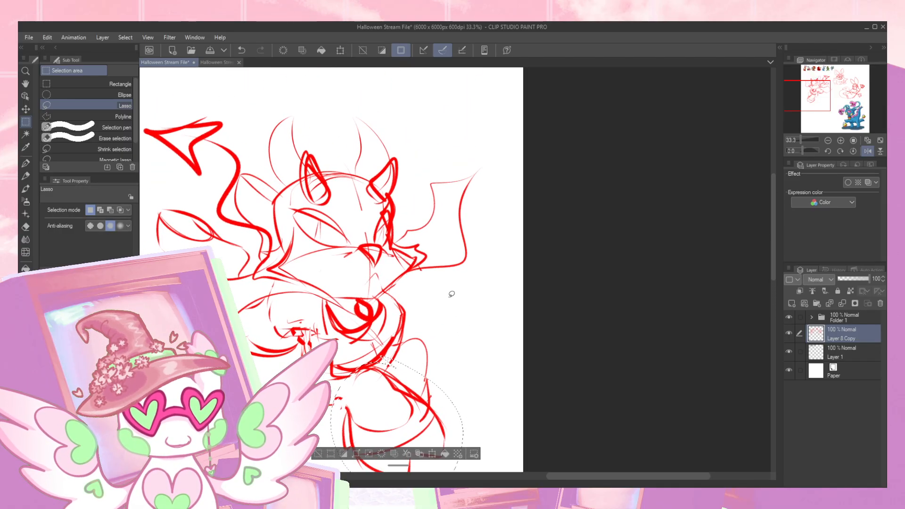
{"action": "left_click", "coordinate": [389, 261]}
{"action": "key", "text": "ctrl+d"}
{"action": "mouse_move", "coordinate": [336, 264]}
{"action": "left_mouse_down"}
{"action": "mouse_move", "coordinate": [410, 268]}
{"action": "mouse_move", "coordinate": [411, 205]}
{"action": "mouse_move", "coordinate": [391, 117]}
{"action": "mouse_move", "coordinate": [269, 94]}
{"action": "mouse_move", "coordinate": [280, 193]}
{"action": "mouse_move", "coordinate": [336, 279]}
{"action": "left_mouse_up"}
{"action": "key", "text": "ctrl+t"}
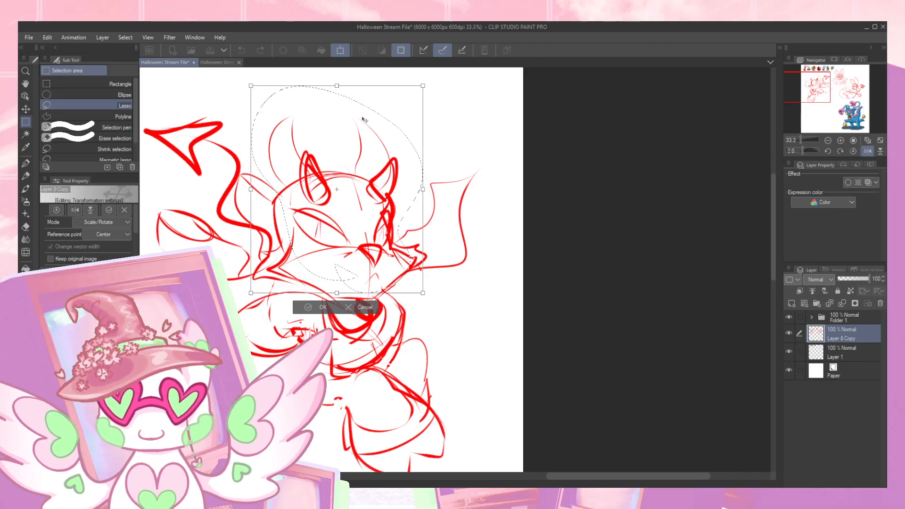
{"action": "left_click_drag", "start_coordinate": [349, 85], "coordinate": [355, 84]}
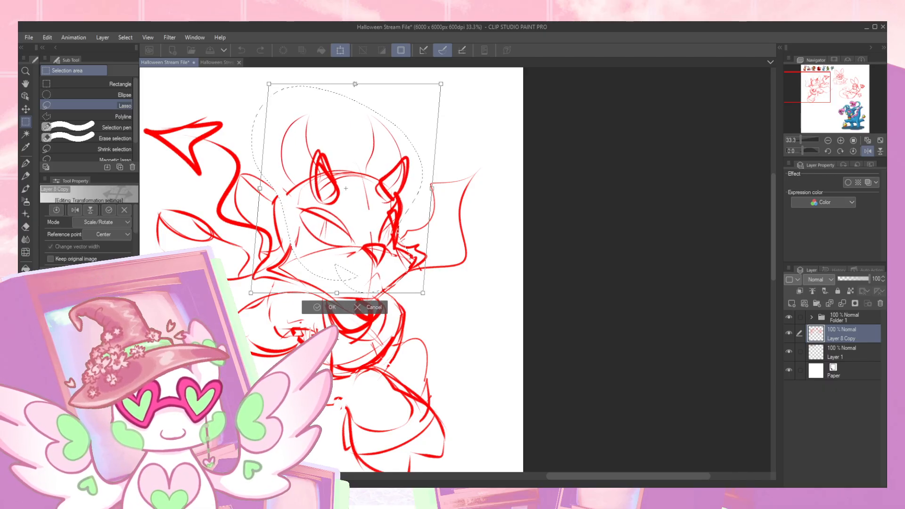
{"action": "key", "text": "Return"}
{"action": "key", "text": "ctrl+d"}
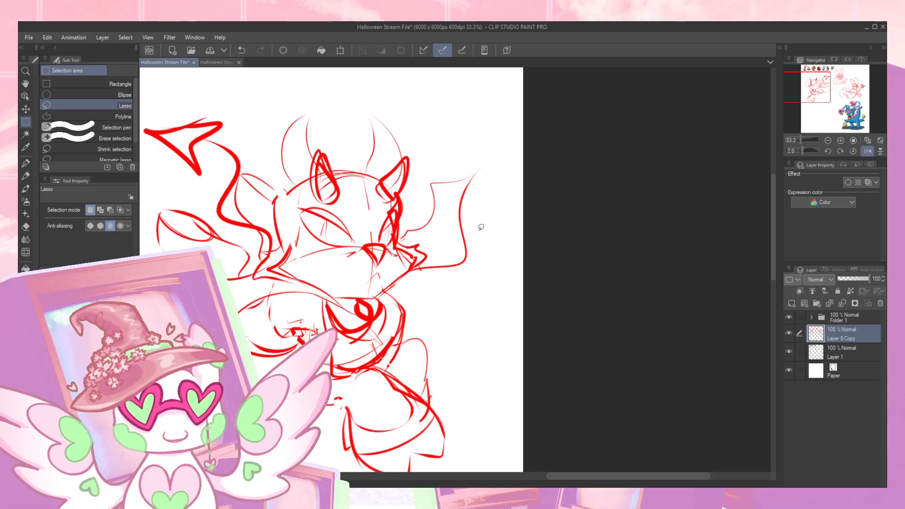
- Restore the unmirrored canvas view, lasso the horned character's lower leg, and shift it slightly up toward the body
{"action": "left_click", "coordinate": [862, 153]}
{"action": "left_click_drag", "start_coordinate": [692, 190], "coordinate": [486, 153]}
{"action": "left_click_drag", "start_coordinate": [429, 317], "coordinate": [424, 269]}
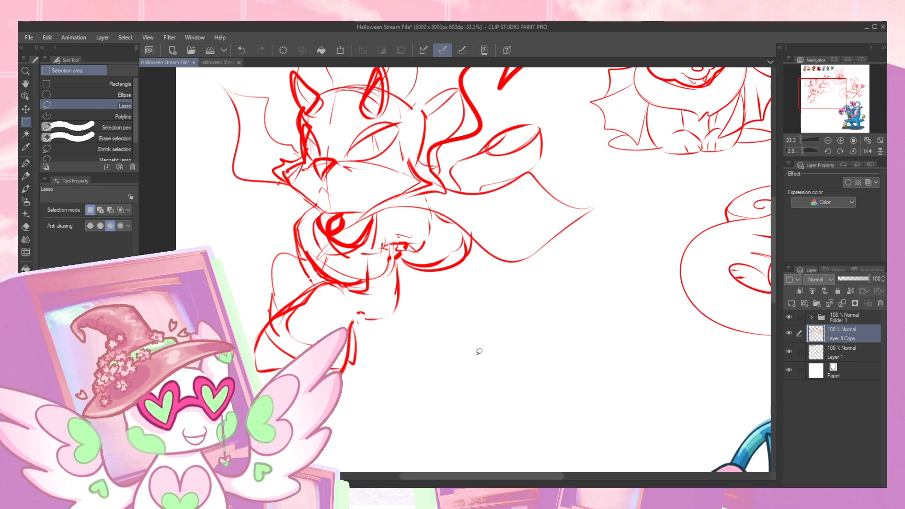
{"action": "mouse_move", "coordinate": [370, 288]}
{"action": "left_mouse_down"}
{"action": "mouse_move", "coordinate": [392, 300]}
{"action": "mouse_move", "coordinate": [355, 348]}
{"action": "left_mouse_up"}
{"action": "left_click_drag", "start_coordinate": [263, 319], "coordinate": [369, 286]}
{"action": "key", "text": "k"}
{"action": "mouse_move", "coordinate": [380, 318]}
{"action": "left_mouse_down"}
{"action": "mouse_move", "coordinate": [362, 323]}
{"action": "mouse_move", "coordinate": [393, 308]}
{"action": "left_mouse_up"}
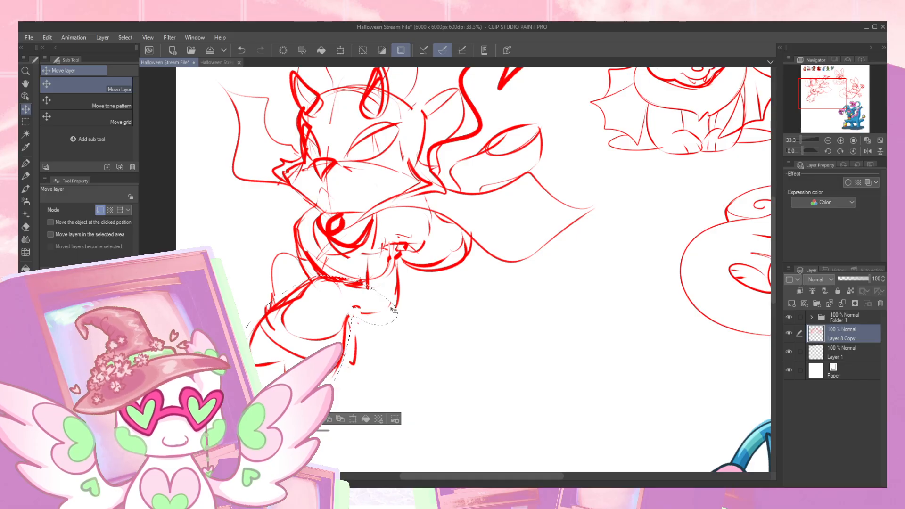
{"action": "key", "text": "ctrl+d"}
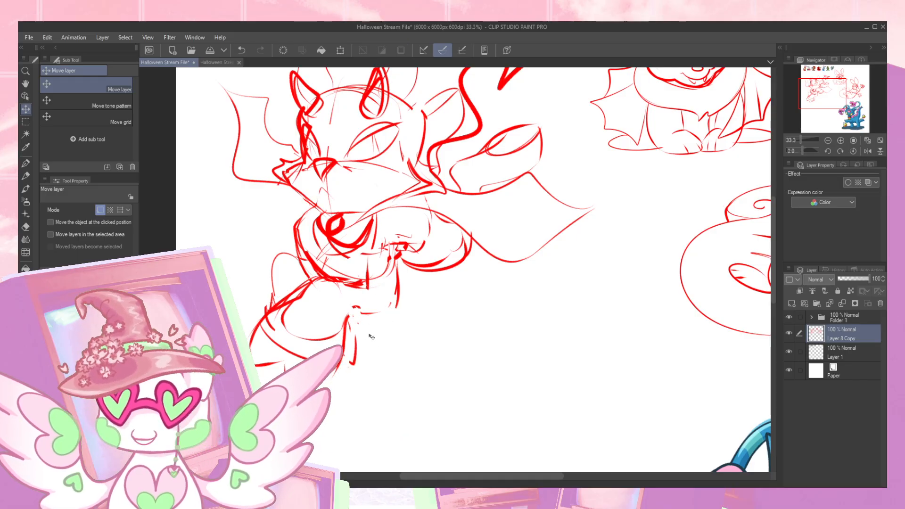
- Redraw the horned character's chest, collar, arms, hip and leg contours in yellow with the Lyraen Pencil over the red sketch
{"action": "key", "text": "p"}
{"action": "left_click_drag", "start_coordinate": [359, 307], "coordinate": [394, 306]}
{"action": "mouse_move", "coordinate": [329, 278]}
{"action": "left_mouse_down"}
{"action": "mouse_move", "coordinate": [373, 287]}
{"action": "mouse_move", "coordinate": [367, 249]}
{"action": "mouse_move", "coordinate": [380, 240]}
{"action": "mouse_move", "coordinate": [390, 307]}
{"action": "left_mouse_up"}
{"action": "mouse_move", "coordinate": [330, 279]}
{"action": "left_mouse_down"}
{"action": "mouse_move", "coordinate": [307, 263]}
{"action": "mouse_move", "coordinate": [301, 238]}
{"action": "left_mouse_up"}
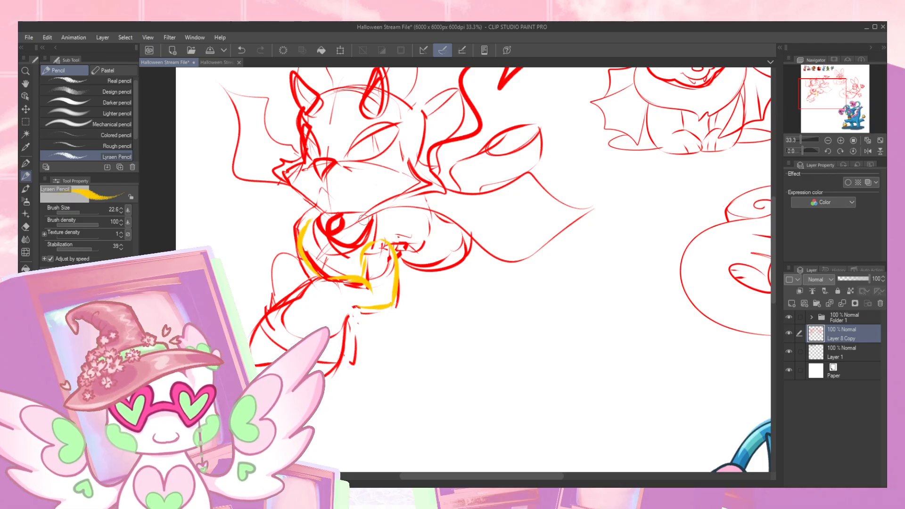
{"action": "mouse_move", "coordinate": [308, 277]}
{"action": "left_mouse_down"}
{"action": "mouse_move", "coordinate": [273, 268]}
{"action": "mouse_move", "coordinate": [276, 307]}
{"action": "left_mouse_up"}
{"action": "mouse_move", "coordinate": [302, 231]}
{"action": "left_mouse_down"}
{"action": "mouse_move", "coordinate": [331, 206]}
{"action": "mouse_move", "coordinate": [326, 249]}
{"action": "mouse_move", "coordinate": [355, 239]}
{"action": "mouse_move", "coordinate": [373, 215]}
{"action": "left_mouse_up"}
{"action": "left_click_drag", "start_coordinate": [396, 257], "coordinate": [431, 219]}
{"action": "key", "text": "ctrl+z"}
{"action": "mouse_move", "coordinate": [398, 257]}
{"action": "left_mouse_down"}
{"action": "mouse_move", "coordinate": [420, 248]}
{"action": "mouse_move", "coordinate": [435, 217]}
{"action": "mouse_move", "coordinate": [479, 240]}
{"action": "left_mouse_up"}
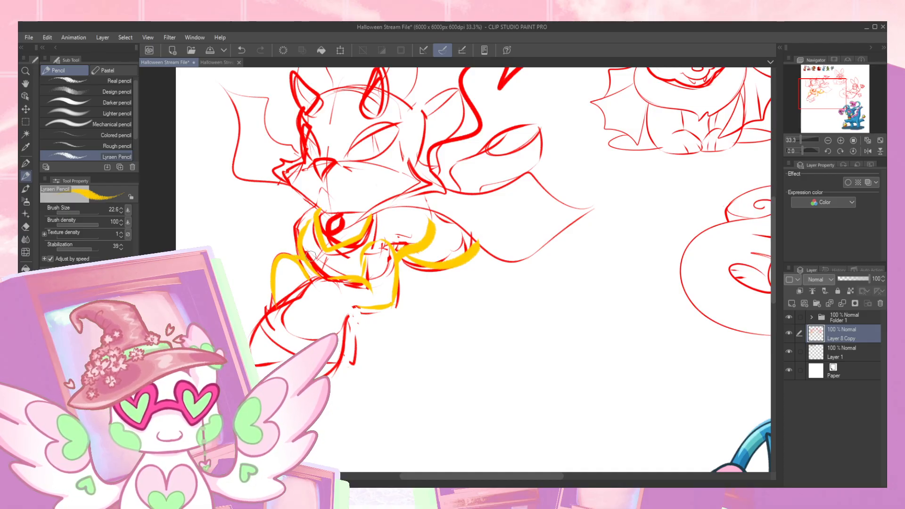
{"action": "mouse_move", "coordinate": [339, 282]}
{"action": "left_mouse_down"}
{"action": "mouse_move", "coordinate": [278, 310]}
{"action": "mouse_move", "coordinate": [319, 357]}
{"action": "mouse_move", "coordinate": [354, 310]}
{"action": "left_mouse_up"}
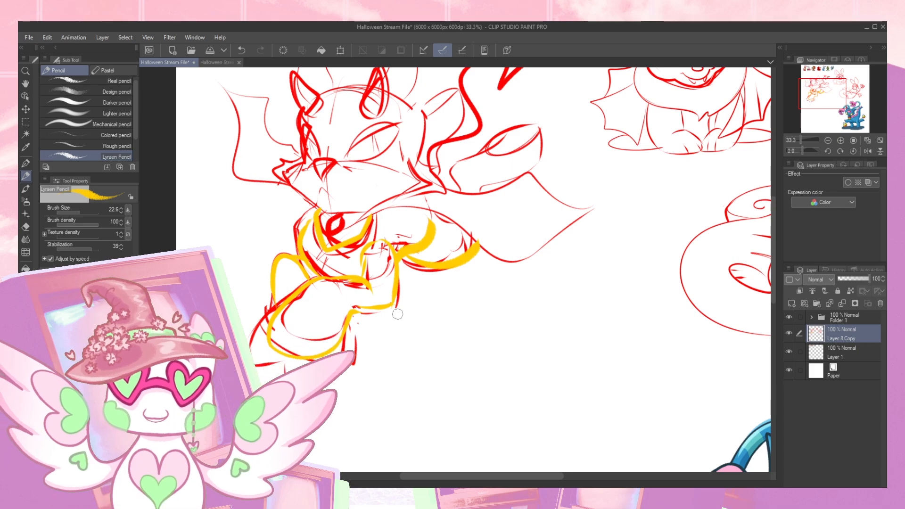
- Cut the whole horned character out of Layer 8 Copy, paste it onto its own layer, and hide Layer 8 Copy
{"action": "left_click_drag", "start_coordinate": [547, 259], "coordinate": [530, 287]}
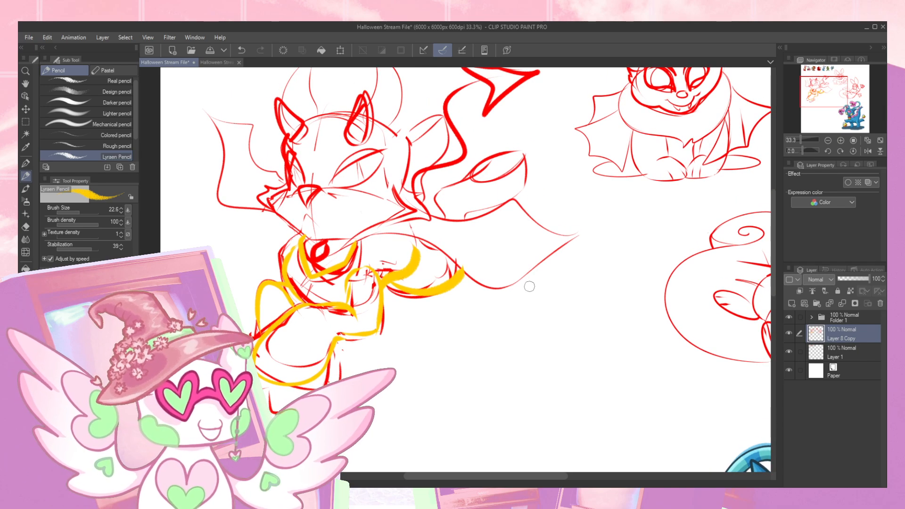
{"action": "left_click", "coordinate": [827, 140]}
{"action": "left_click_drag", "start_coordinate": [599, 211], "coordinate": [556, 214]}
{"action": "key", "text": "m"}
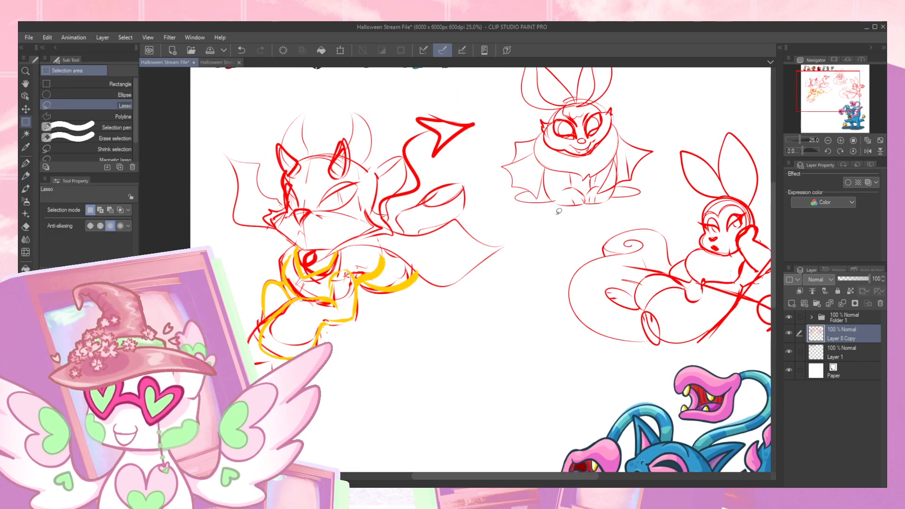
{"action": "mouse_move", "coordinate": [372, 377]}
{"action": "left_mouse_down"}
{"action": "mouse_move", "coordinate": [505, 283]}
{"action": "mouse_move", "coordinate": [457, 91]}
{"action": "mouse_move", "coordinate": [198, 222]}
{"action": "mouse_move", "coordinate": [372, 377]}
{"action": "left_mouse_up"}
{"action": "key", "text": "ctrl+x"}
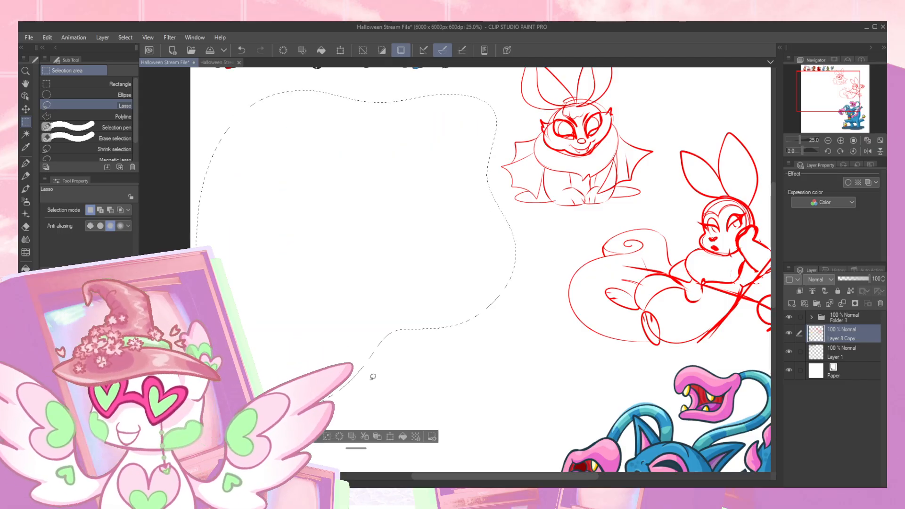
{"action": "key", "text": "ctrl+v"}
{"action": "left_click", "coordinate": [790, 353]}
{"action": "left_click_drag", "start_coordinate": [560, 324], "coordinate": [505, 245]}
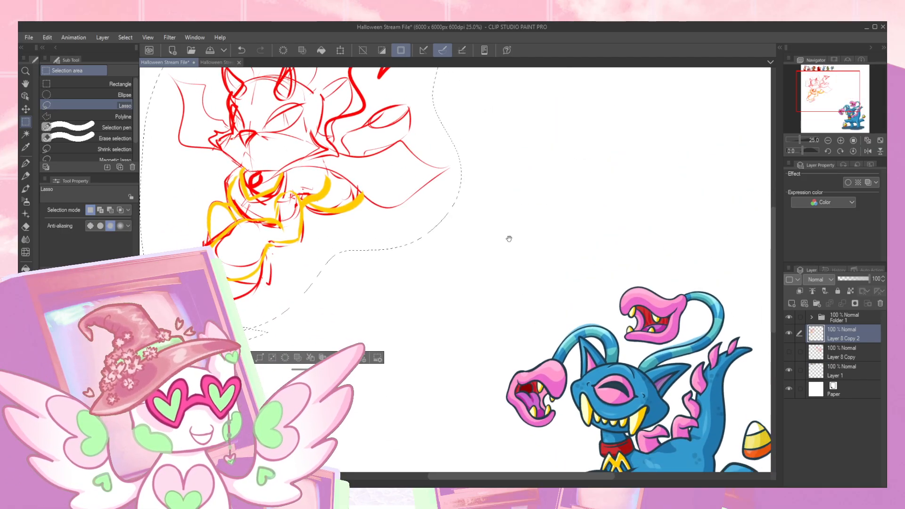
{"action": "left_click_drag", "start_coordinate": [288, 196], "coordinate": [372, 244]}
{"action": "left_click", "coordinate": [590, 216]}
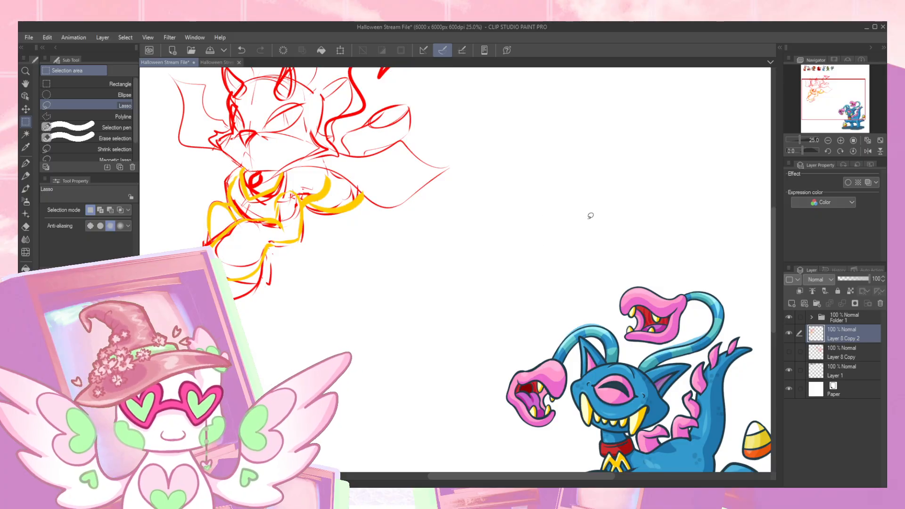
- Move the separated horned character sketch diagonally down and inward, away from the canvas's upper left corner
{"action": "left_click", "coordinate": [839, 141]}
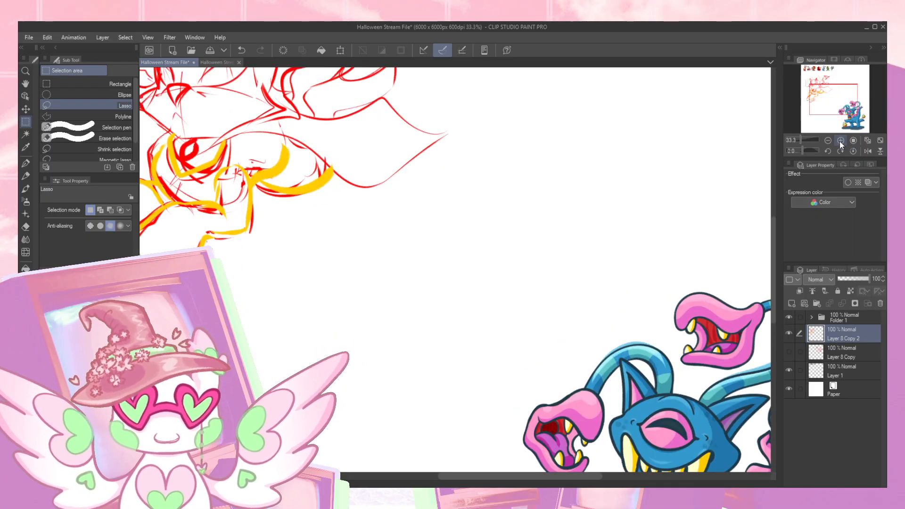
{"action": "left_click", "coordinate": [839, 141]}
{"action": "left_click", "coordinate": [840, 141]}
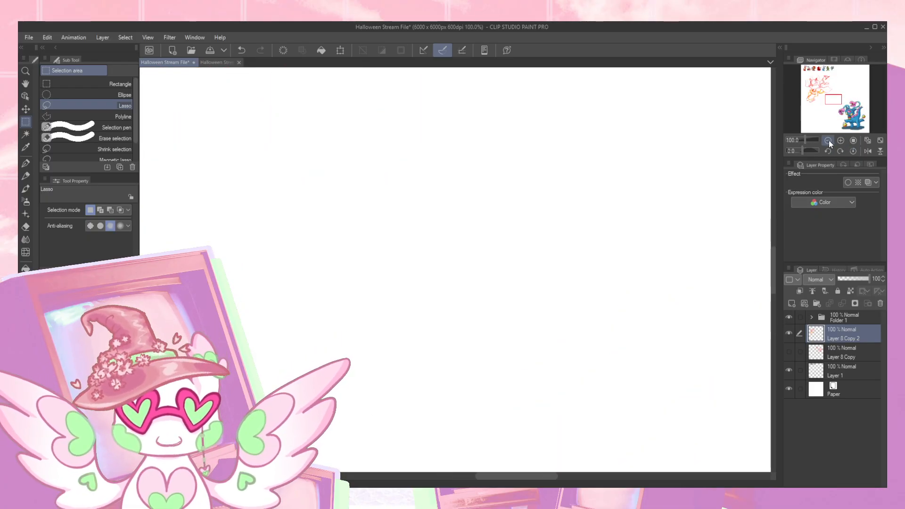
{"action": "left_click", "coordinate": [825, 98]}
{"action": "mouse_move", "coordinate": [825, 98]}
{"action": "left_mouse_down"}
{"action": "mouse_move", "coordinate": [818, 84]}
{"action": "mouse_move", "coordinate": [837, 93]}
{"action": "left_mouse_up"}
{"action": "left_click", "coordinate": [828, 140]}
{"action": "left_click", "coordinate": [828, 141]}
{"action": "left_click", "coordinate": [828, 141]}
{"action": "left_click", "coordinate": [828, 141]}
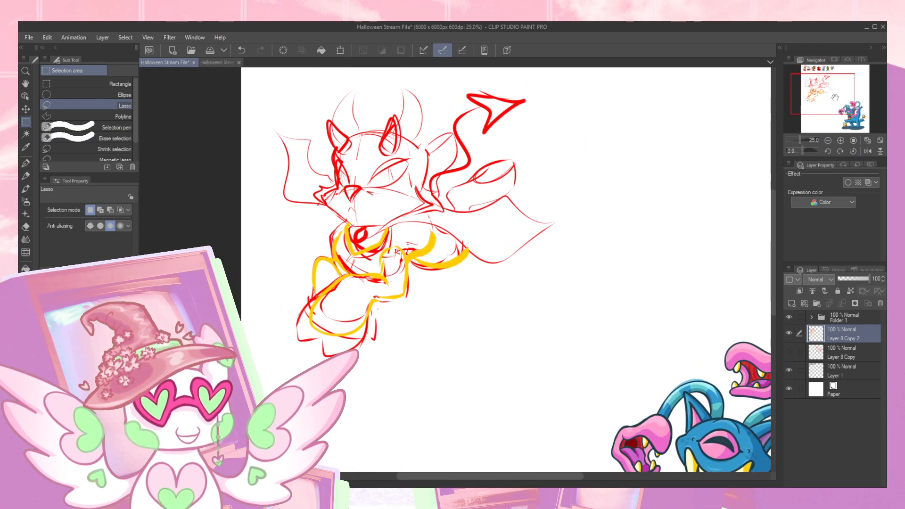
{"action": "key", "text": "k"}
{"action": "mouse_move", "coordinate": [424, 230]}
{"action": "left_mouse_down"}
{"action": "mouse_move", "coordinate": [446, 261]}
{"action": "mouse_move", "coordinate": [464, 265]}
{"action": "left_mouse_up"}
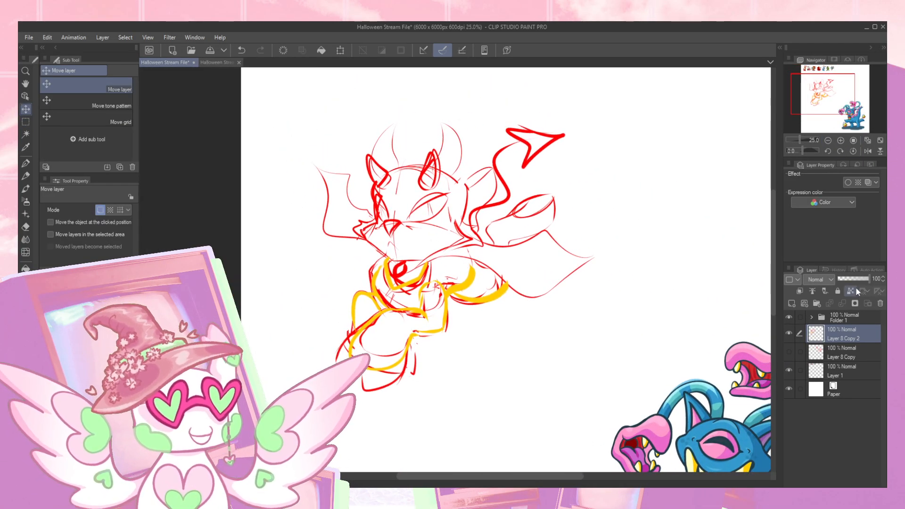
- Fade the horned sketch's layer to 37% opacity, and ready the Lyraen Pencil with the reference characters in view
{"action": "left_click", "coordinate": [850, 279]}
{"action": "left_click", "coordinate": [840, 140]}
{"action": "mouse_move", "coordinate": [834, 104]}
{"action": "left_mouse_down"}
{"action": "mouse_move", "coordinate": [826, 79]}
{"action": "mouse_move", "coordinate": [834, 89]}
{"action": "left_mouse_up"}
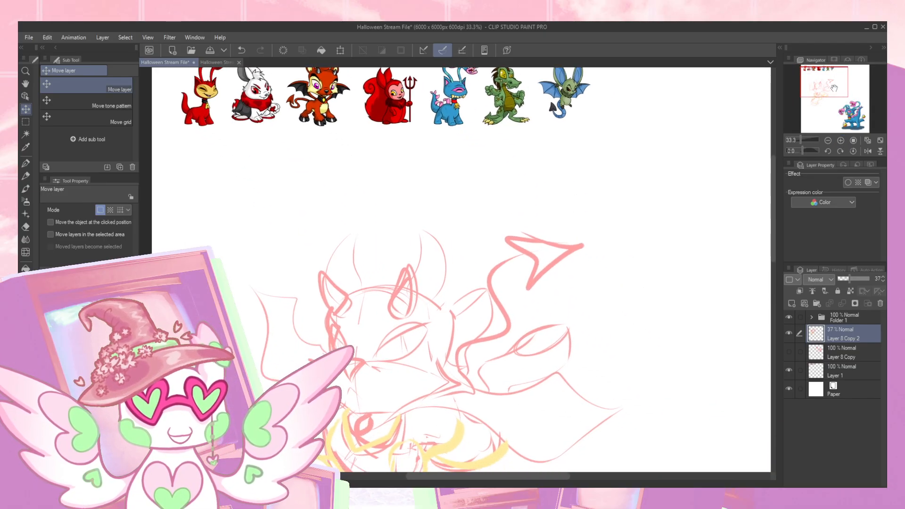
{"action": "key", "text": "p"}
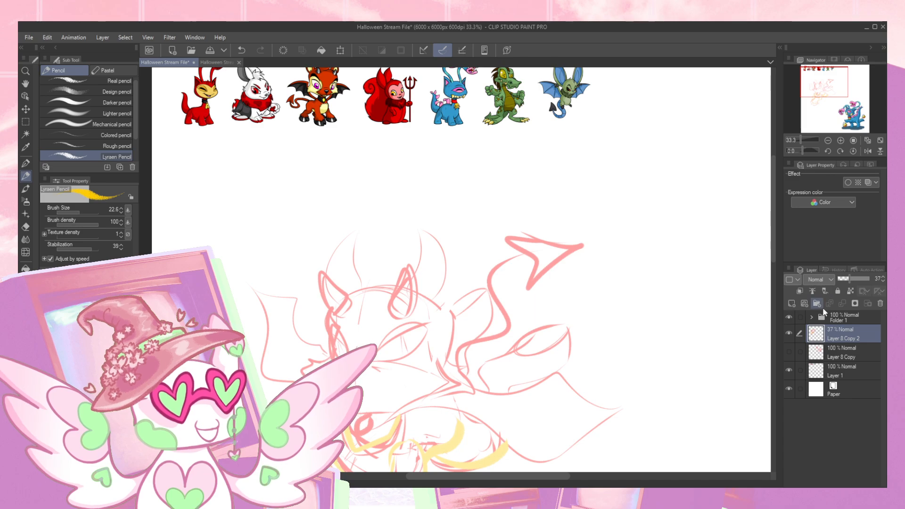
- Add a new layer above the faded sketch and ready the Lyraen Pencil at size 6 with dark brown sampled from the orange winged reference character
{"action": "left_click", "coordinate": [792, 305]}
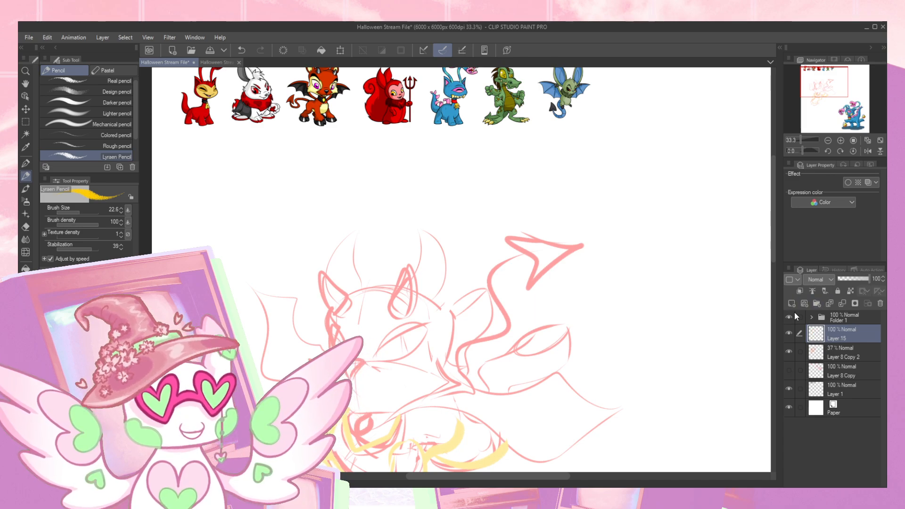
{"action": "left_click", "coordinate": [310, 118], "text": "alt"}
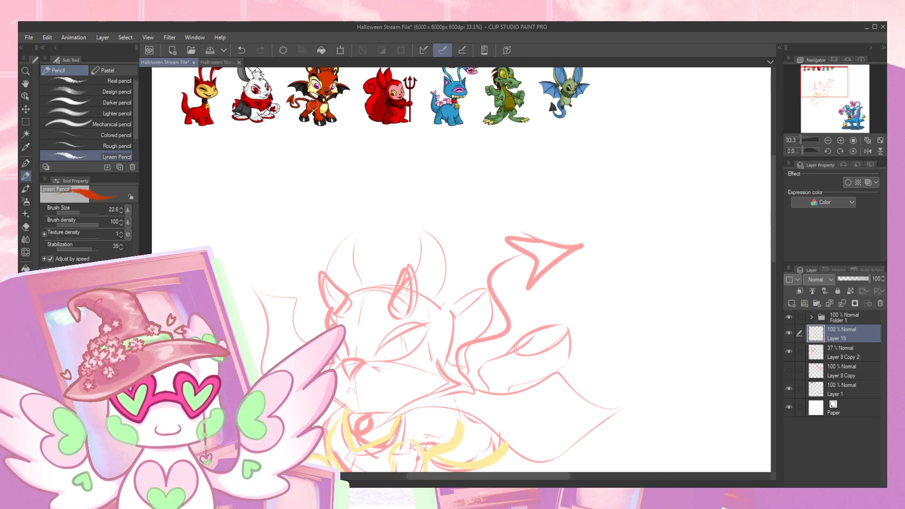
{"action": "left_click", "coordinate": [310, 118], "text": "alt"}
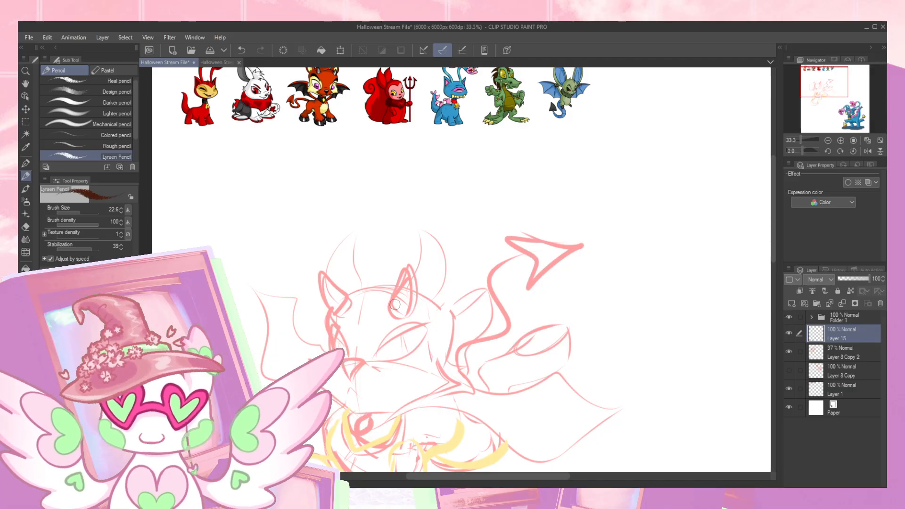
{"action": "key", "text": "bracketleft"}
{"action": "key", "text": "bracketleft"}
{"action": "key", "text": "bracketleft"}
{"action": "key", "text": "bracketleft"}
{"action": "key", "text": "bracketleft"}
{"action": "key", "text": "bracketleft"}
{"action": "key", "text": "bracketleft"}
{"action": "key", "text": "bracketleft"}
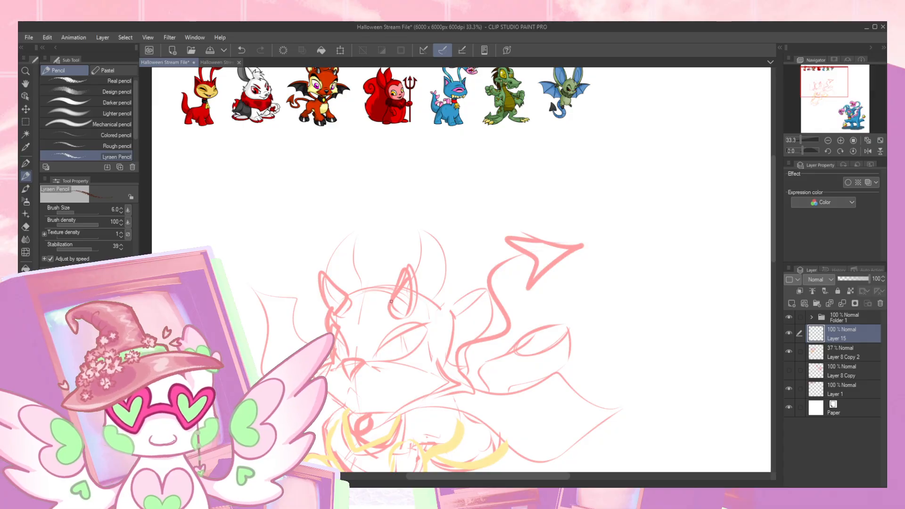
- Outline the horned character's face side, jagged cheek fur and curved jaw in dark brown over the sketch, and mirror the canvas view horizontally
{"action": "key", "text": "ctrl+z"}
{"action": "mouse_move", "coordinate": [329, 348]}
{"action": "left_mouse_down"}
{"action": "mouse_move", "coordinate": [332, 363]}
{"action": "mouse_move", "coordinate": [311, 361]}
{"action": "mouse_move", "coordinate": [318, 364]}
{"action": "left_mouse_up"}
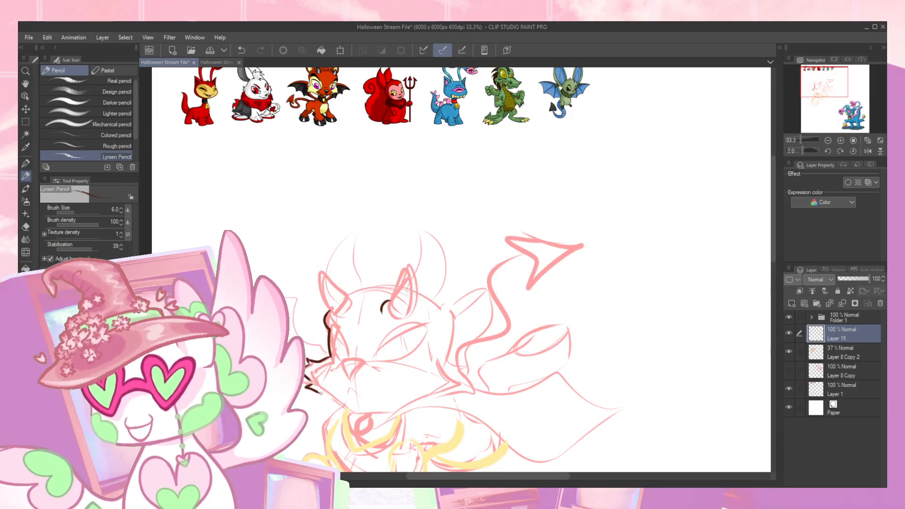
{"action": "key", "text": "ctrl+z"}
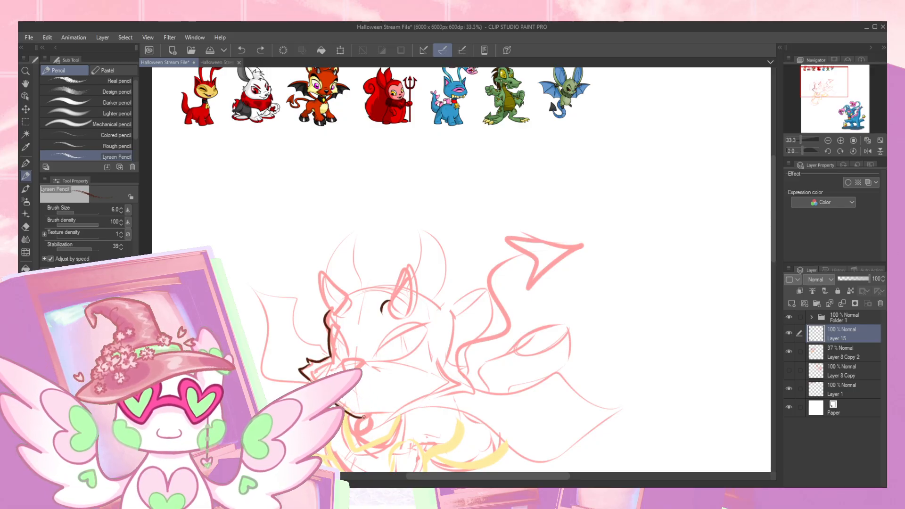
{"action": "key", "text": "ctrl+z"}
{"action": "left_click_drag", "start_coordinate": [386, 415], "coordinate": [443, 390]}
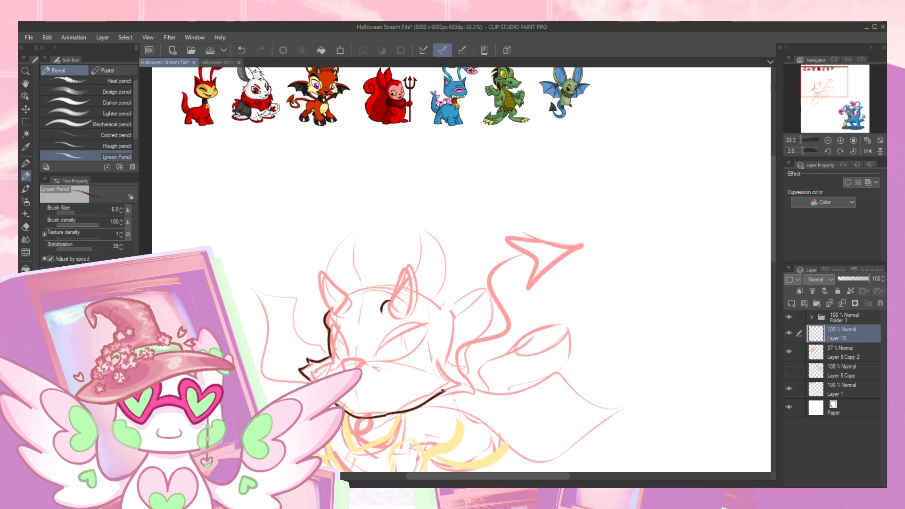
{"action": "key", "text": "ctrl+z"}
{"action": "left_click_drag", "start_coordinate": [449, 395], "coordinate": [443, 389]}
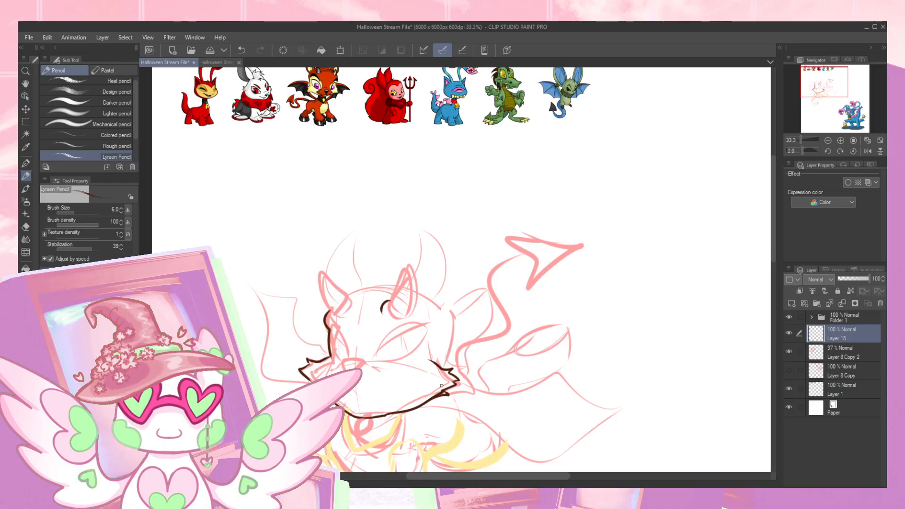
{"action": "left_click", "coordinate": [868, 152]}
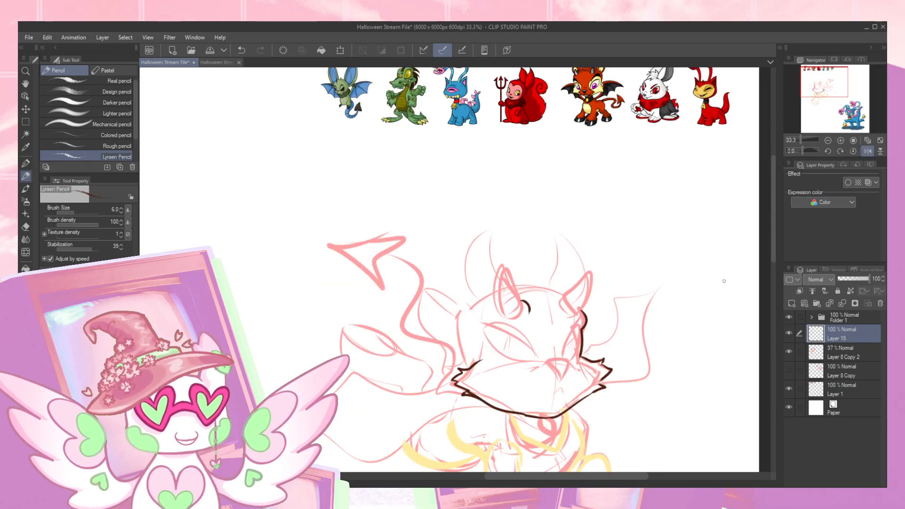
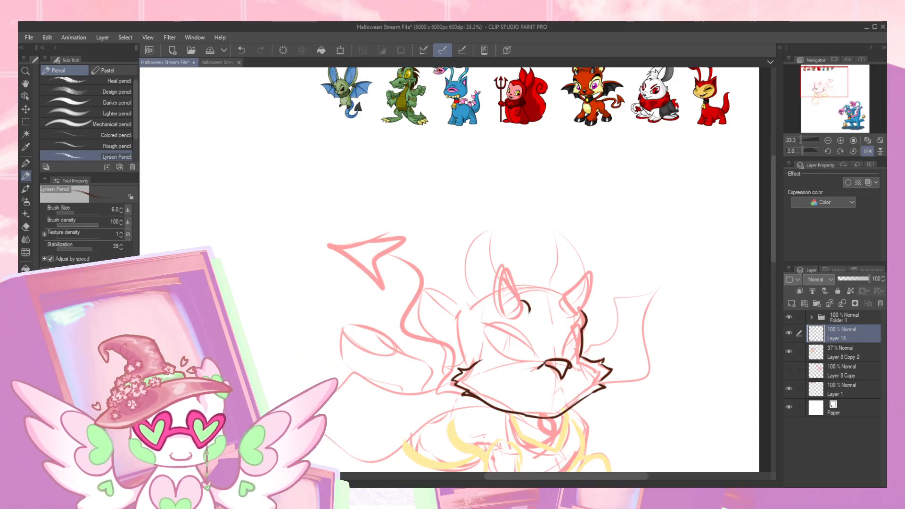
- Draw short dark brown crease strokes beside the nose and return the canvas view to its unmirrored orientation
{"action": "key", "text": "ctrl+z"}
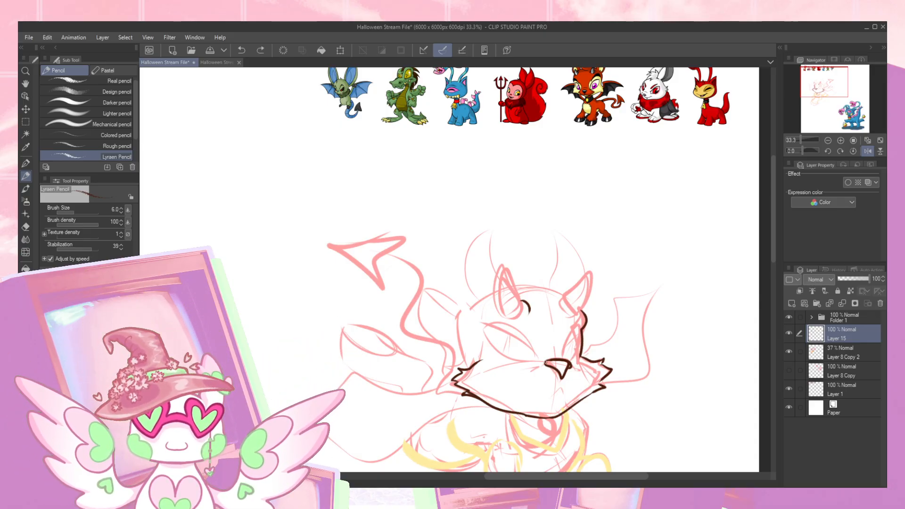
{"action": "left_click_drag", "start_coordinate": [523, 366], "coordinate": [542, 364]}
{"action": "left_click_drag", "start_coordinate": [629, 310], "coordinate": [614, 321]}
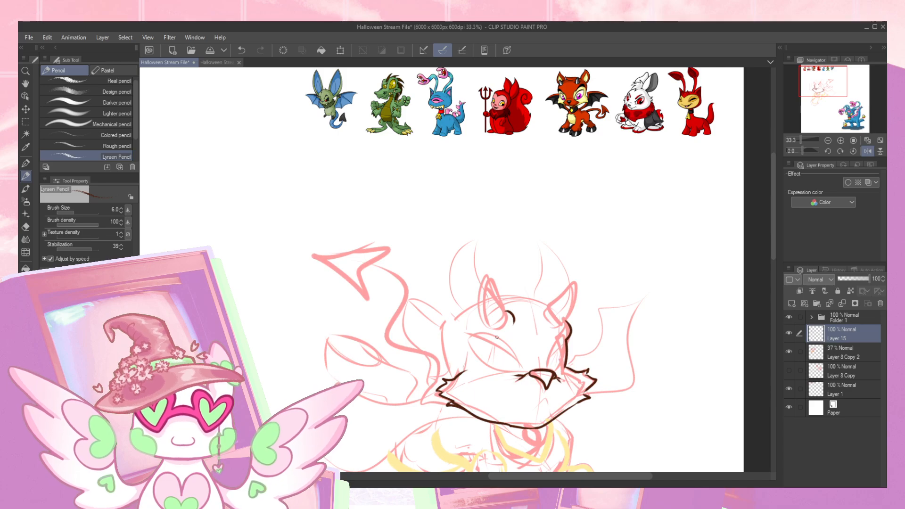
{"action": "left_click", "coordinate": [863, 151]}
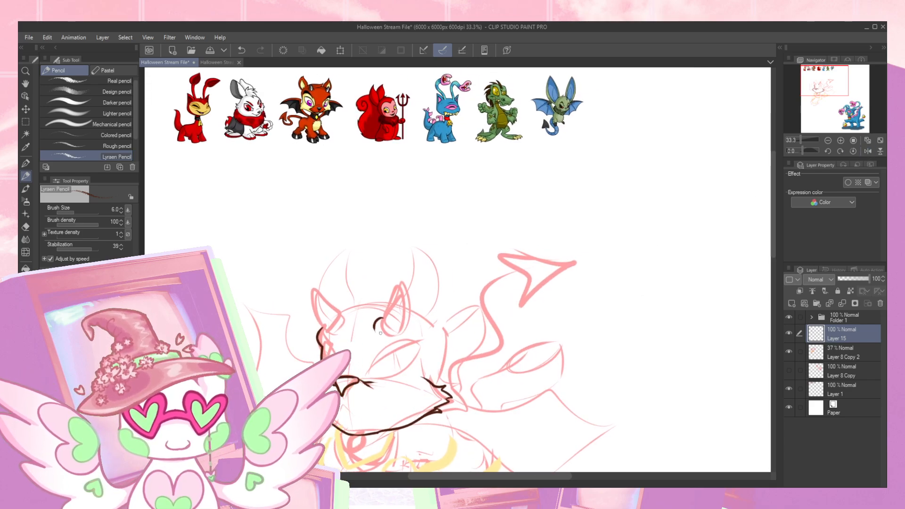
- Outline the socket around the larger eye and the inner edge of the far eye in dark brown
{"action": "left_click_drag", "start_coordinate": [323, 350], "coordinate": [325, 407]}
{"action": "key", "text": "e"}
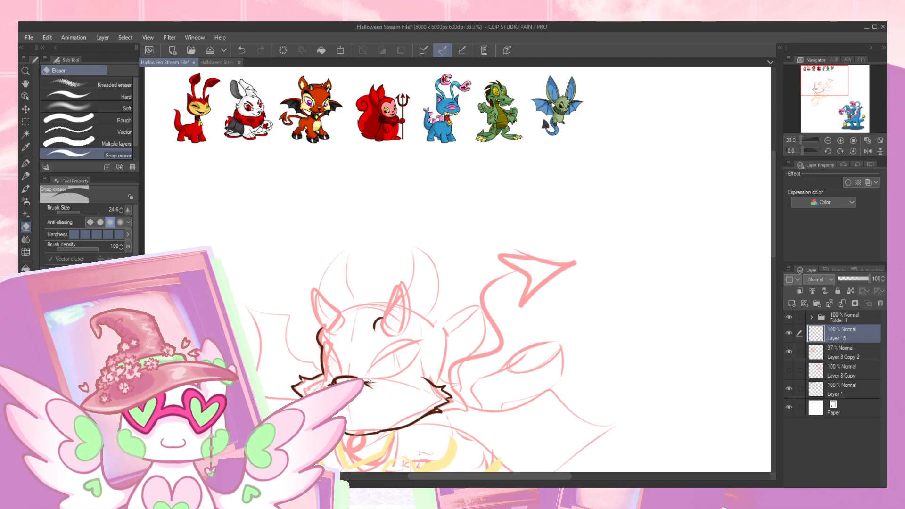
{"action": "key", "text": "ctrl+z"}
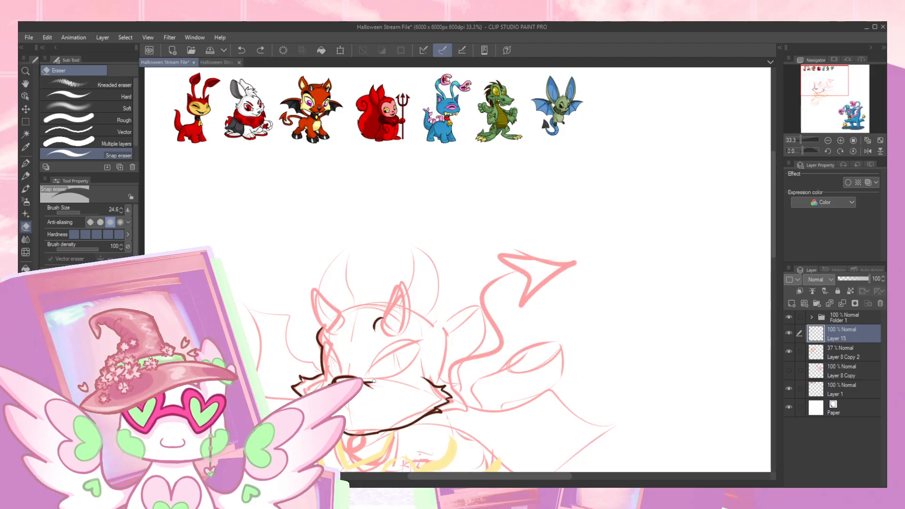
{"action": "key", "text": "p"}
{"action": "mouse_move", "coordinate": [365, 360]}
{"action": "left_mouse_down"}
{"action": "mouse_move", "coordinate": [383, 341]}
{"action": "mouse_move", "coordinate": [422, 331]}
{"action": "mouse_move", "coordinate": [419, 377]}
{"action": "left_mouse_up"}
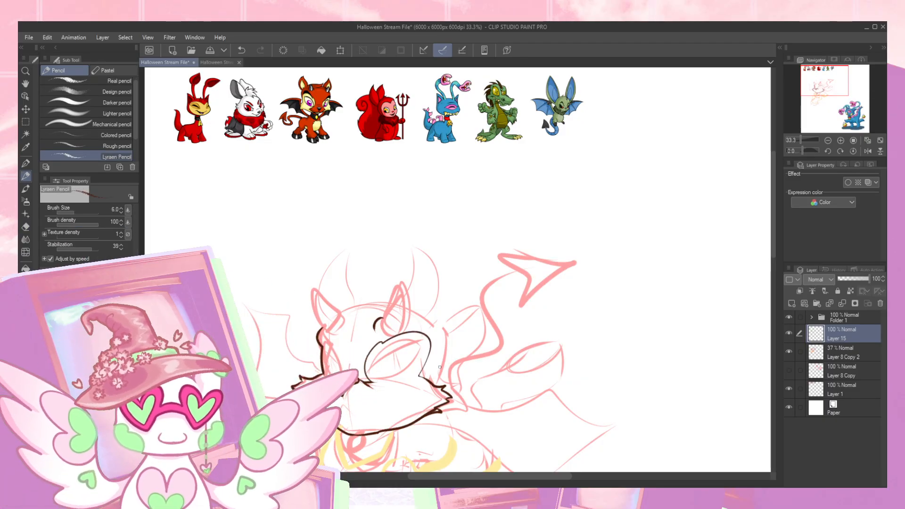
{"action": "left_click_drag", "start_coordinate": [343, 369], "coordinate": [329, 349]}
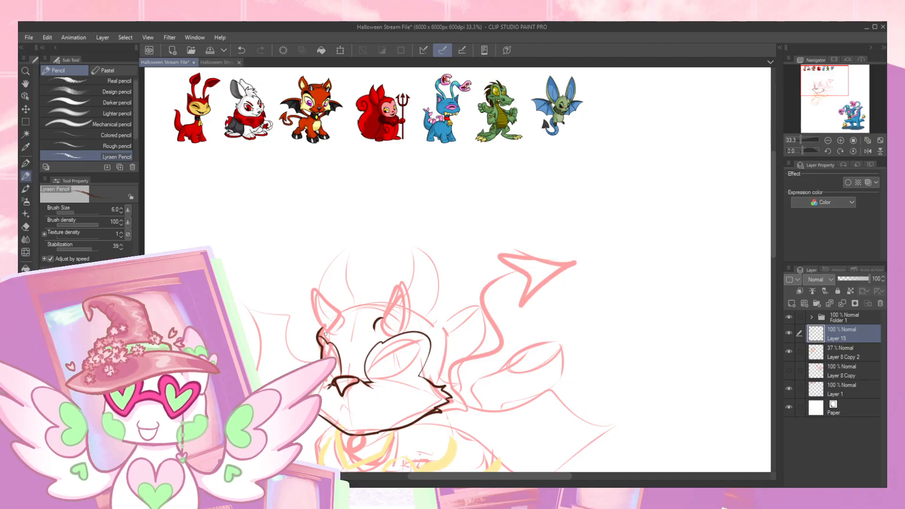
- Draw both slanted almond-shaped eyes inside their sockets with thick upper lids, round irises and small pupils
{"action": "key", "text": "e"}
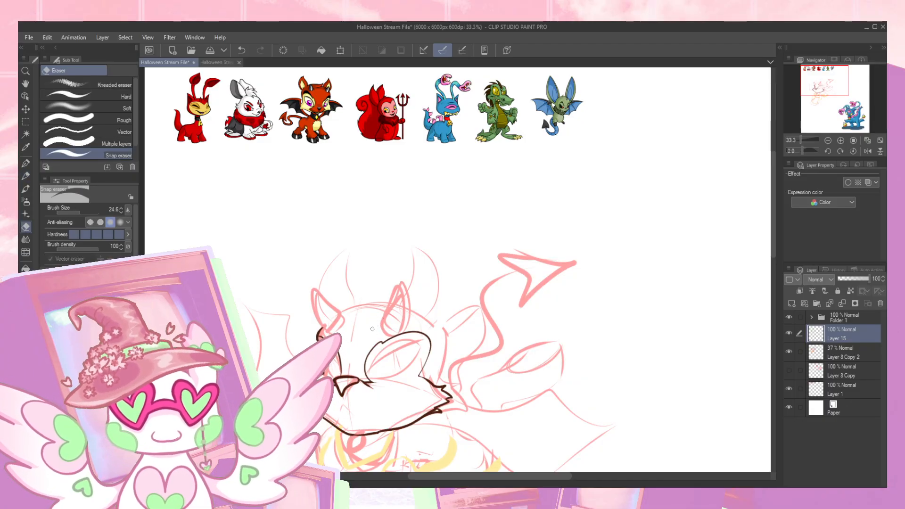
{"action": "key", "text": "p"}
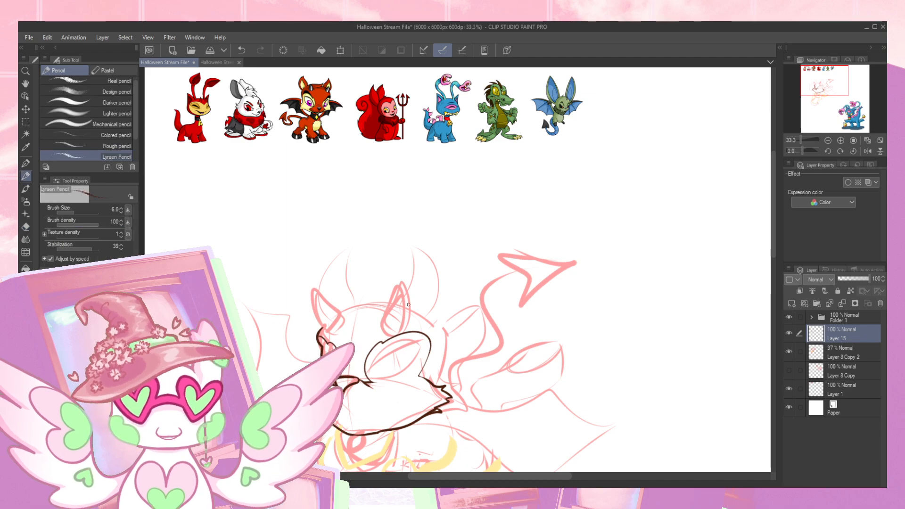
{"action": "mouse_move", "coordinate": [370, 376]}
{"action": "left_mouse_down"}
{"action": "mouse_move", "coordinate": [406, 343]}
{"action": "mouse_move", "coordinate": [422, 349]}
{"action": "mouse_move", "coordinate": [380, 377]}
{"action": "left_mouse_up"}
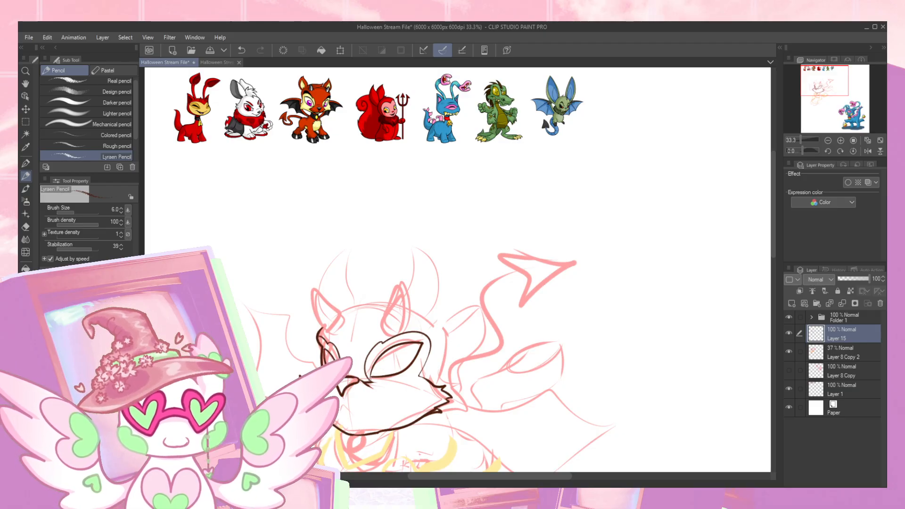
{"action": "left_click_drag", "start_coordinate": [383, 358], "coordinate": [420, 343]}
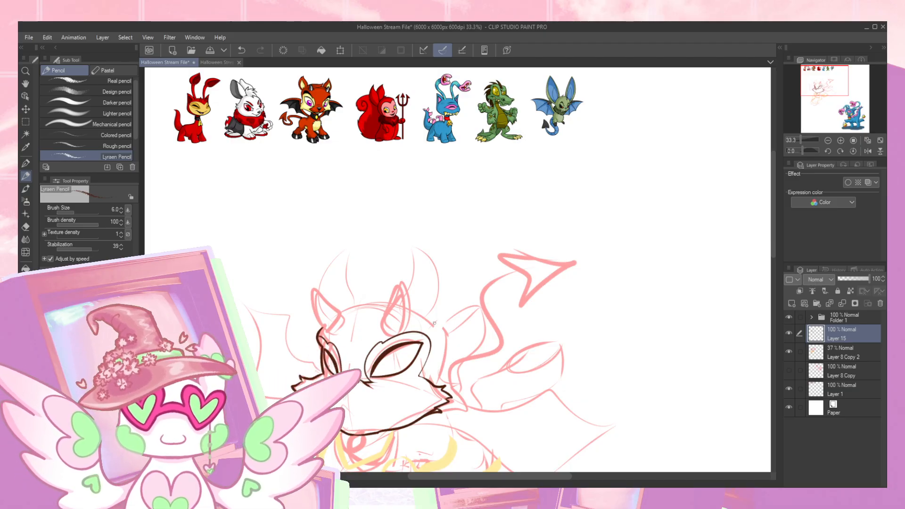
{"action": "left_click_drag", "start_coordinate": [383, 364], "coordinate": [405, 370]}
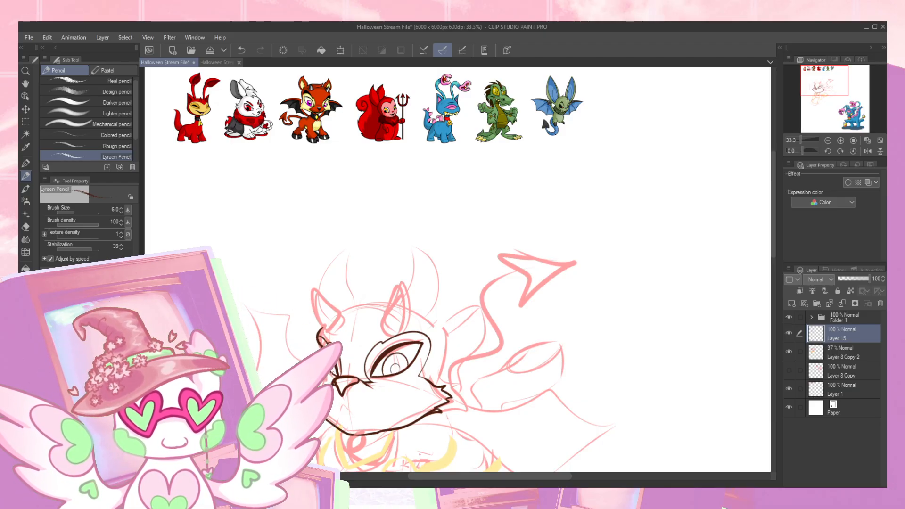
{"action": "key", "text": "ctrl+z"}
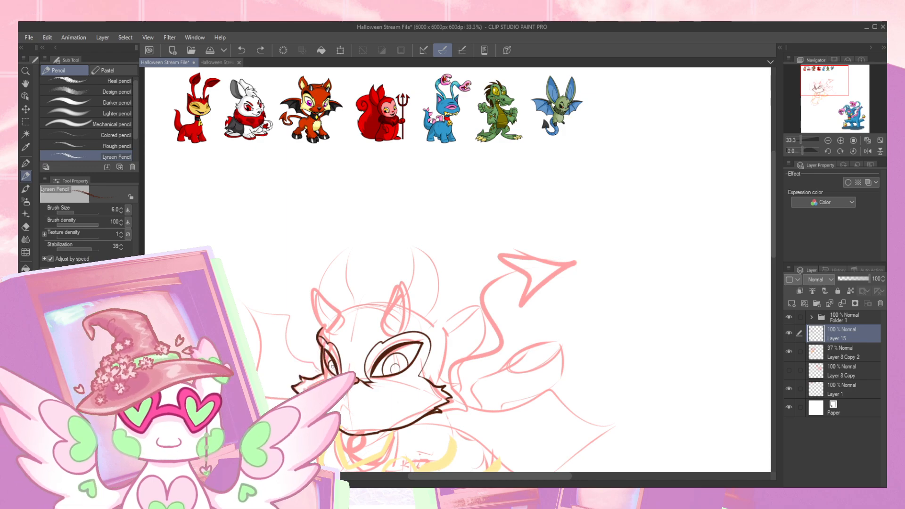
{"action": "key", "text": "ctrl+z"}
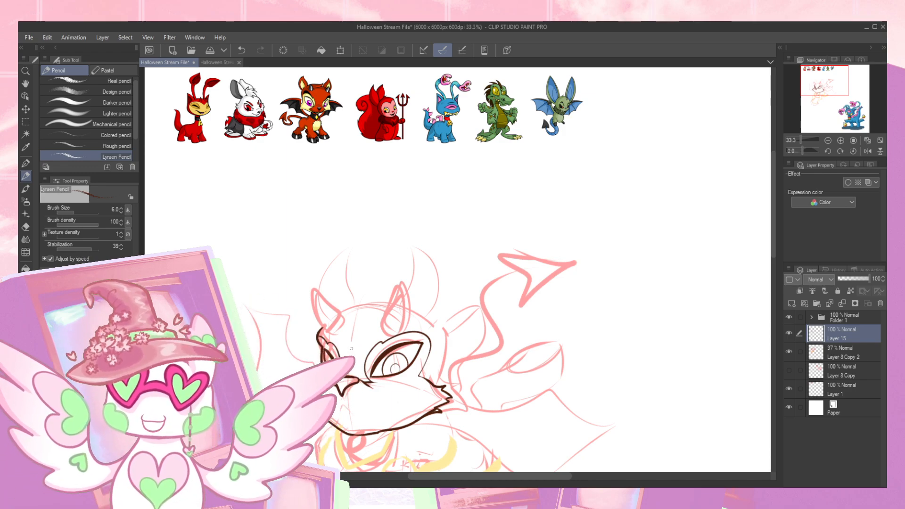
- Zoom the view to 50% and draw the peaked center of the mouth with a small chin mark below it
{"action": "left_click_drag", "start_coordinate": [400, 399], "coordinate": [514, 288]}
{"action": "left_click_drag", "start_coordinate": [827, 93], "coordinate": [827, 94]}
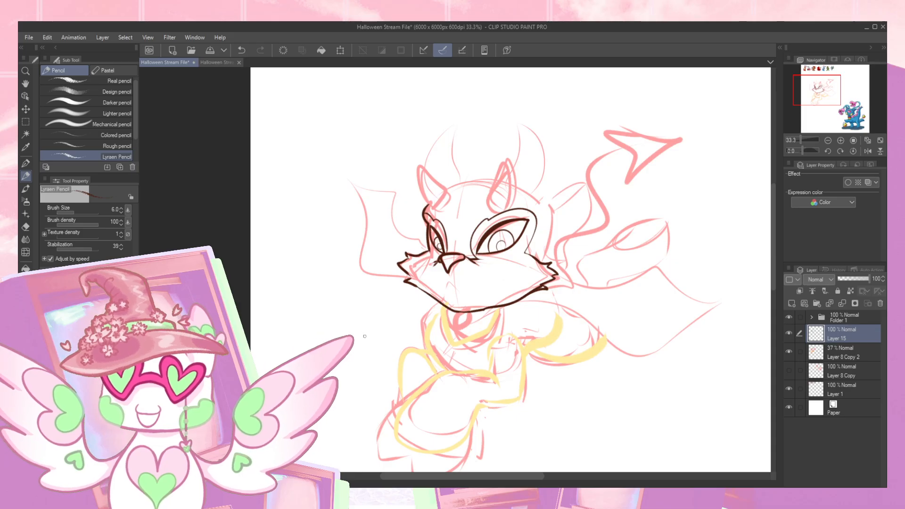
{"action": "left_click", "coordinate": [840, 141]}
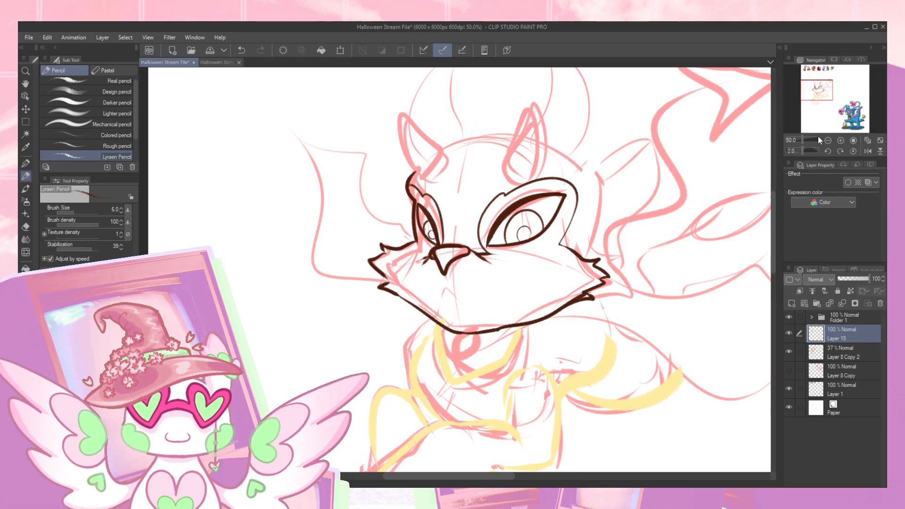
{"action": "mouse_move", "coordinate": [441, 302]}
{"action": "left_mouse_down"}
{"action": "mouse_move", "coordinate": [455, 293]}
{"action": "mouse_move", "coordinate": [464, 303]}
{"action": "mouse_move", "coordinate": [455, 308]}
{"action": "left_mouse_up"}
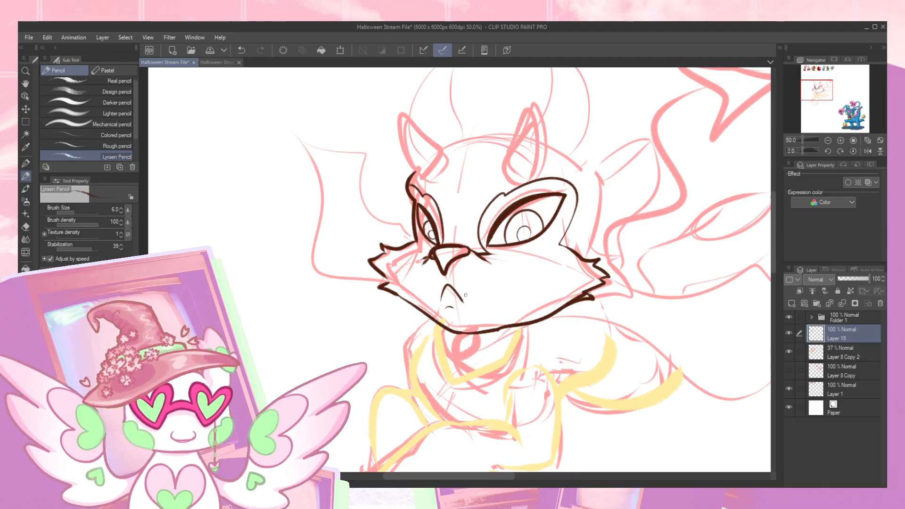
- Draw two curved frown creases between the eyes and an arched brow line over the larger eye
{"action": "mouse_move", "coordinate": [474, 187]}
{"action": "left_mouse_down"}
{"action": "mouse_move", "coordinate": [476, 200]}
{"action": "mouse_move", "coordinate": [503, 193]}
{"action": "left_mouse_up"}
{"action": "key", "text": "ctrl+z"}
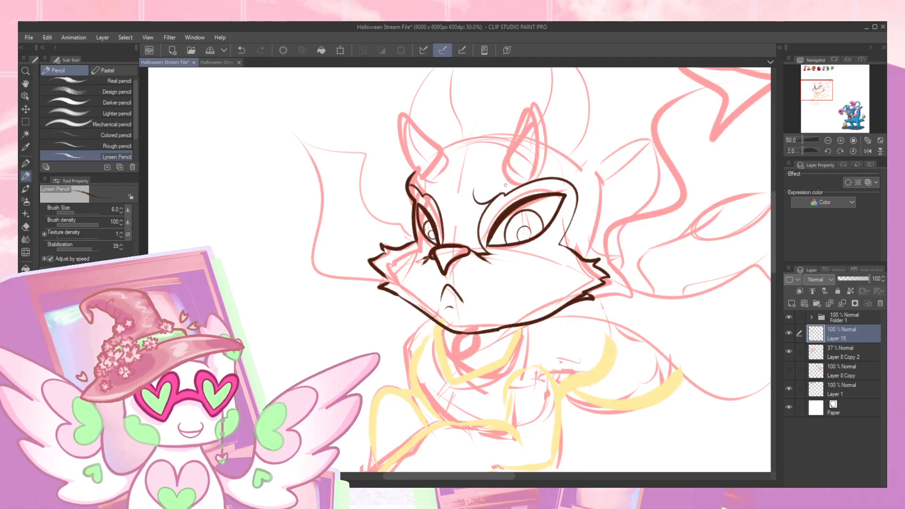
{"action": "mouse_move", "coordinate": [448, 203]}
{"action": "left_mouse_down"}
{"action": "mouse_move", "coordinate": [430, 193]}
{"action": "mouse_move", "coordinate": [489, 202]}
{"action": "mouse_move", "coordinate": [440, 205]}
{"action": "left_mouse_up"}
{"action": "key", "text": "ctrl+z"}
{"action": "key", "text": "ctrl+z"}
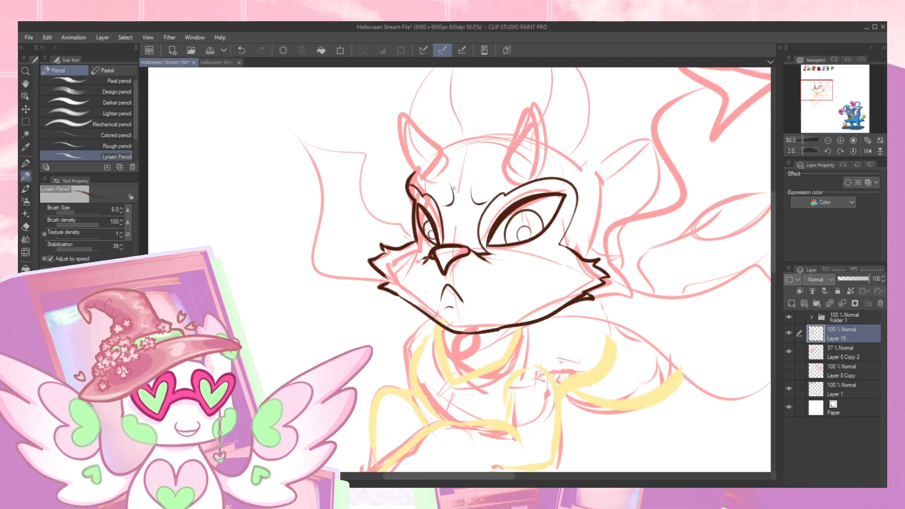
{"action": "mouse_move", "coordinate": [507, 192]}
{"action": "left_mouse_down"}
{"action": "mouse_move", "coordinate": [565, 167]}
{"action": "mouse_move", "coordinate": [576, 202]}
{"action": "left_mouse_up"}
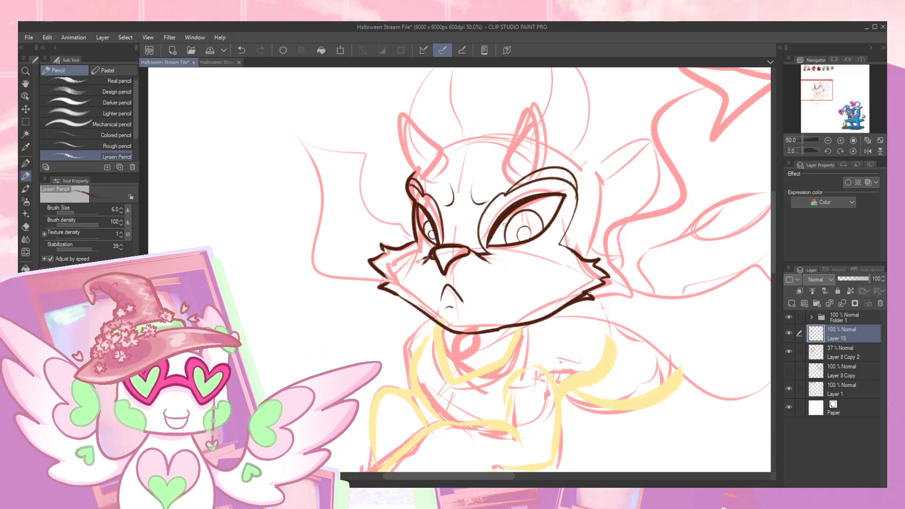
- Draw the muzzle line from the nose under the larger eye, curving back at a pointed mouth corner
{"action": "mouse_move", "coordinate": [819, 96]}
{"action": "left_mouse_down"}
{"action": "mouse_move", "coordinate": [821, 81]}
{"action": "mouse_move", "coordinate": [819, 92]}
{"action": "left_mouse_up"}
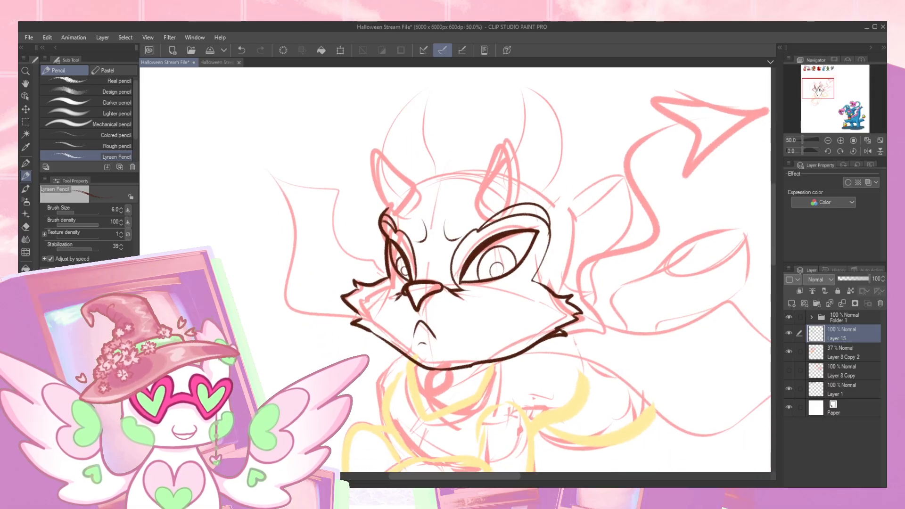
{"action": "mouse_move", "coordinate": [462, 290]}
{"action": "left_mouse_down"}
{"action": "mouse_move", "coordinate": [514, 303]}
{"action": "mouse_move", "coordinate": [478, 332]}
{"action": "left_mouse_up"}
{"action": "mouse_move", "coordinate": [830, 92]}
{"action": "left_mouse_down"}
{"action": "mouse_move", "coordinate": [830, 81]}
{"action": "mouse_move", "coordinate": [830, 97]}
{"action": "left_mouse_up"}
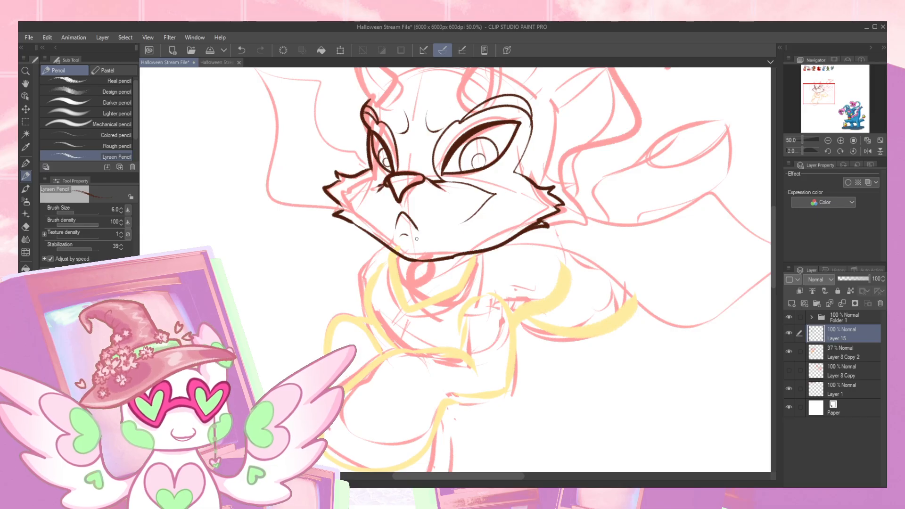
- Try drawing the smile line from the peaked mouth center out to both sides of the muzzle
{"action": "left_click_drag", "start_coordinate": [425, 233], "coordinate": [482, 208]}
{"action": "key", "text": "ctrl+z"}
{"action": "mouse_move", "coordinate": [391, 229]}
{"action": "left_mouse_down"}
{"action": "mouse_move", "coordinate": [352, 196]}
{"action": "mouse_move", "coordinate": [387, 180]}
{"action": "mouse_move", "coordinate": [356, 187]}
{"action": "mouse_move", "coordinate": [394, 228]}
{"action": "mouse_move", "coordinate": [371, 225]}
{"action": "mouse_move", "coordinate": [356, 190]}
{"action": "mouse_move", "coordinate": [393, 176]}
{"action": "left_mouse_up"}
{"action": "key", "text": "ctrl+z"}
{"action": "key", "text": "ctrl+z"}
{"action": "key", "text": "ctrl+z"}
{"action": "key", "text": "ctrl+z"}
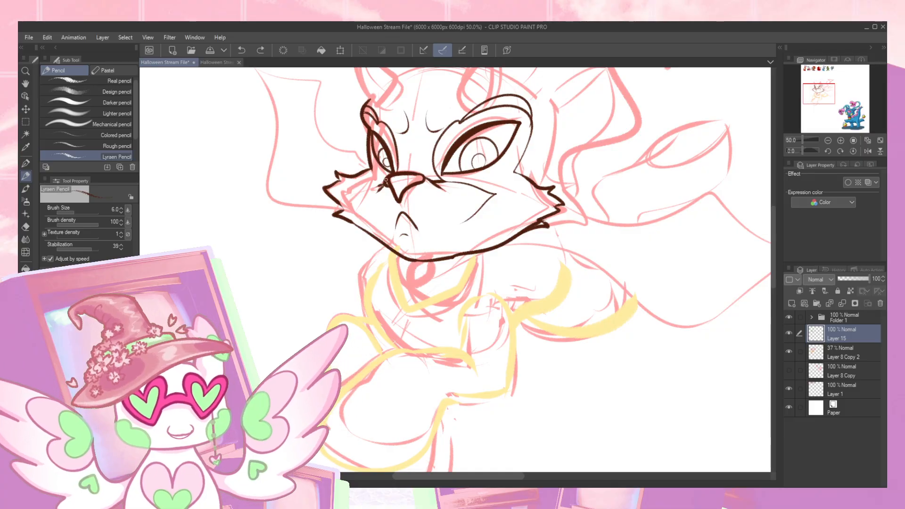
- Draw the far cheek line and a curved smile joining the peaked mouth center to both muzzle corners, then refine it
{"action": "mouse_move", "coordinate": [369, 180]}
{"action": "left_mouse_down"}
{"action": "mouse_move", "coordinate": [370, 217]}
{"action": "mouse_move", "coordinate": [395, 229]}
{"action": "mouse_move", "coordinate": [470, 218]}
{"action": "mouse_move", "coordinate": [482, 202]}
{"action": "left_mouse_up"}
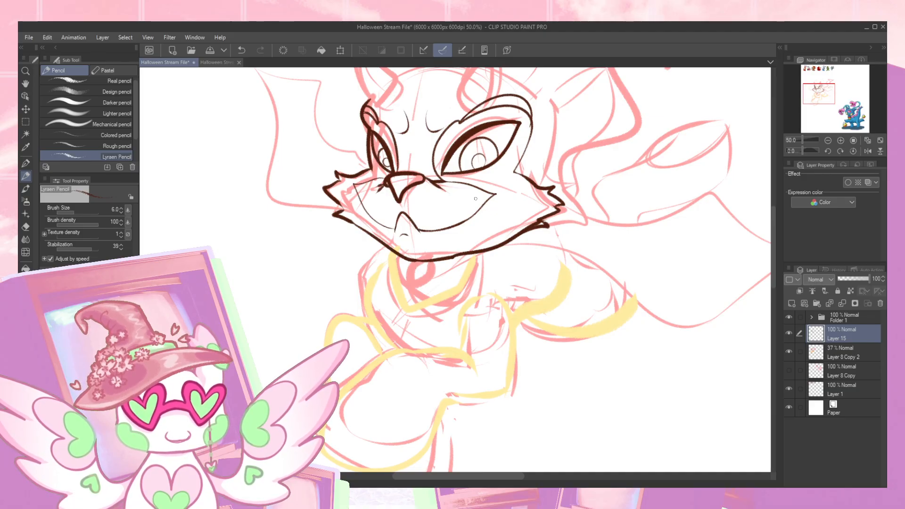
{"action": "mouse_move", "coordinate": [378, 225]}
{"action": "left_mouse_down"}
{"action": "mouse_move", "coordinate": [364, 208]}
{"action": "mouse_move", "coordinate": [377, 227]}
{"action": "mouse_move", "coordinate": [443, 235]}
{"action": "mouse_move", "coordinate": [462, 215]}
{"action": "left_mouse_up"}
{"action": "key", "text": "ctrl+z"}
{"action": "key", "text": "e"}
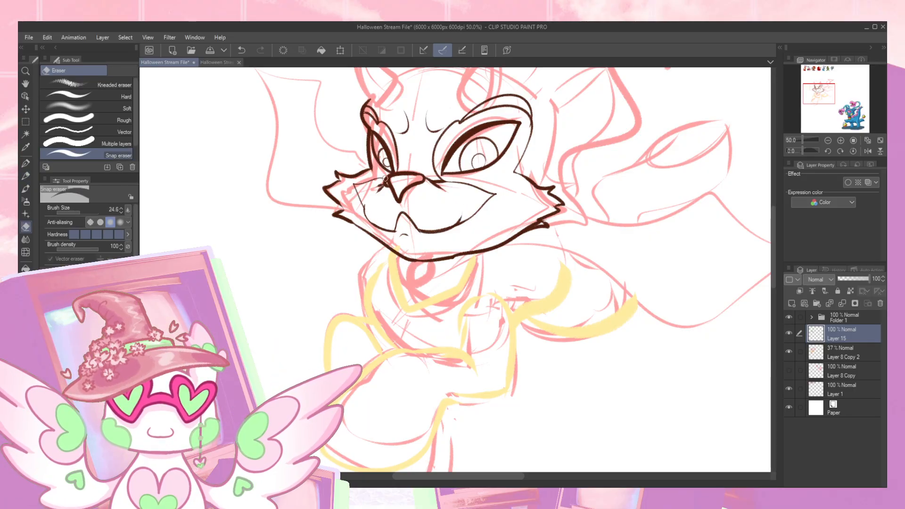
{"action": "key", "text": "p"}
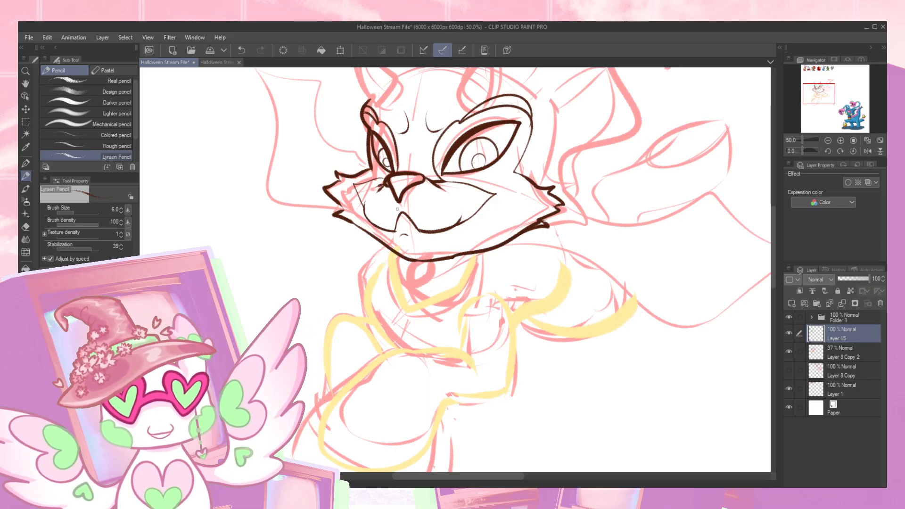
- Try redrawing the muzzle line under the larger eye with a jagged fur tuft at its corner
{"action": "mouse_move", "coordinate": [828, 95]}
{"action": "left_mouse_down"}
{"action": "mouse_move", "coordinate": [828, 76]}
{"action": "mouse_move", "coordinate": [828, 94]}
{"action": "left_mouse_up"}
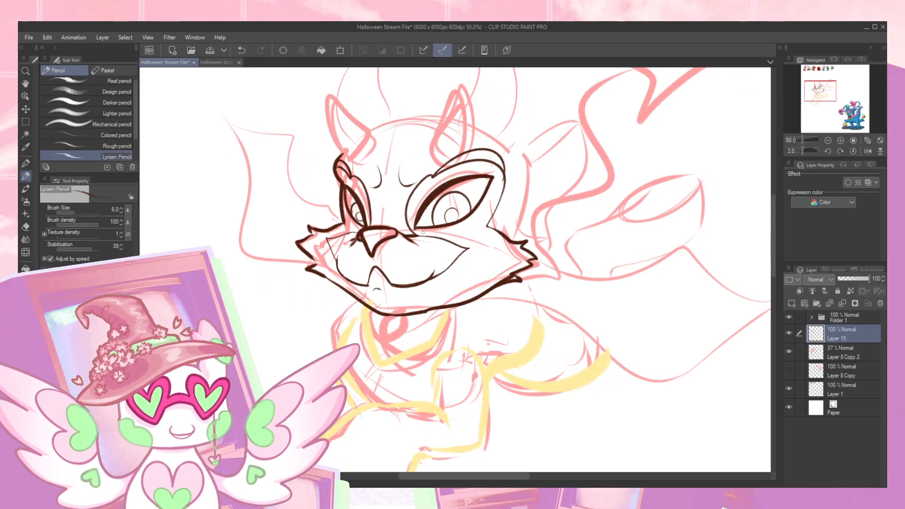
{"action": "left_click_drag", "start_coordinate": [411, 232], "coordinate": [478, 233]}
{"action": "key", "text": "ctrl+z"}
{"action": "mouse_move", "coordinate": [419, 233]}
{"action": "left_mouse_down"}
{"action": "mouse_move", "coordinate": [471, 234]}
{"action": "mouse_move", "coordinate": [456, 245]}
{"action": "left_mouse_up"}
{"action": "left_click_drag", "start_coordinate": [360, 229], "coordinate": [341, 231]}
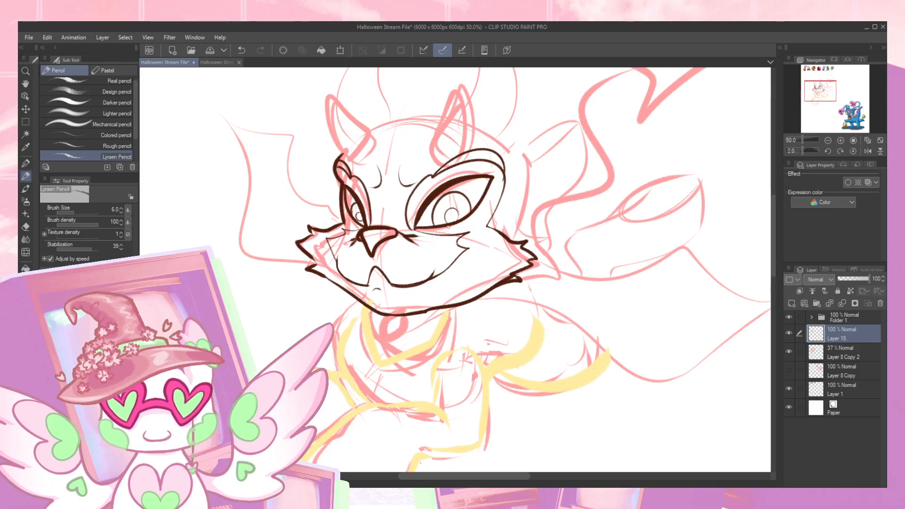
{"action": "left_click_drag", "start_coordinate": [408, 229], "coordinate": [440, 236]}
{"action": "key", "text": "ctrl+z"}
{"action": "key", "text": "ctrl+z"}
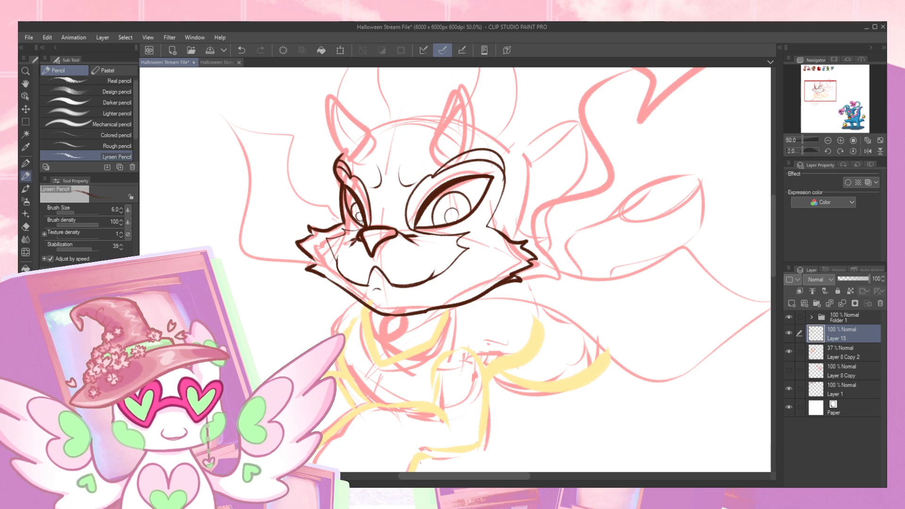
{"action": "key", "text": "ctrl+z"}
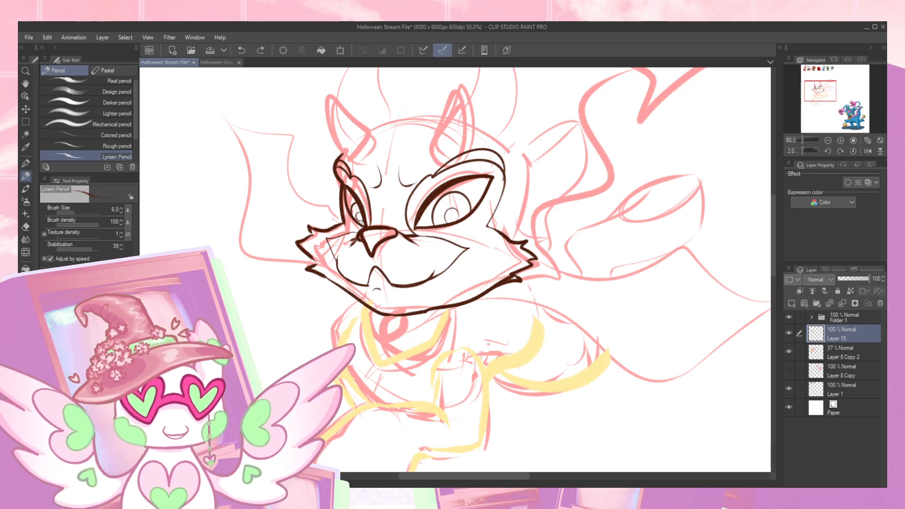
- Round the muzzle by curving lines from beside the nose down to the ends of the smile on both sides
{"action": "mouse_move", "coordinate": [822, 100]}
{"action": "left_mouse_down"}
{"action": "mouse_move", "coordinate": [821, 85]}
{"action": "mouse_move", "coordinate": [824, 98]}
{"action": "left_mouse_up"}
{"action": "left_click_drag", "start_coordinate": [333, 243], "coordinate": [372, 274]}
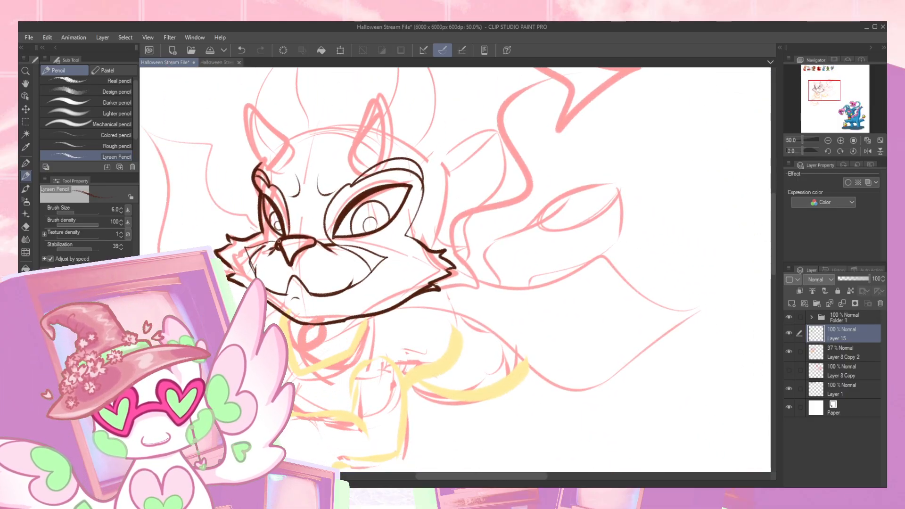
{"action": "key", "text": "ctrl+z"}
{"action": "key", "text": "ctrl+z"}
{"action": "mouse_move", "coordinate": [332, 244]}
{"action": "left_mouse_down"}
{"action": "mouse_move", "coordinate": [352, 253]}
{"action": "mouse_move", "coordinate": [355, 274]}
{"action": "left_mouse_up"}
{"action": "key", "text": "ctrl+z"}
{"action": "left_click_drag", "start_coordinate": [335, 244], "coordinate": [358, 282]}
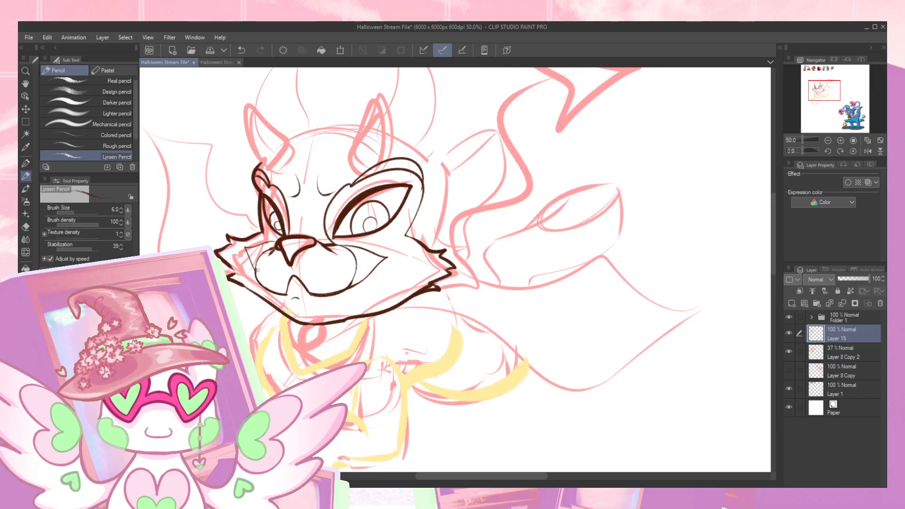
{"action": "left_click_drag", "start_coordinate": [263, 254], "coordinate": [257, 262]}
- Erase the old pointed muzzle corners and stray lines outside the rounded muzzle, then ready the Lyraen Pencil again
{"action": "key", "text": "e"}
{"action": "left_click_drag", "start_coordinate": [340, 243], "coordinate": [358, 248]}
{"action": "left_click_drag", "start_coordinate": [358, 284], "coordinate": [352, 289]}
{"action": "mouse_move", "coordinate": [363, 248]}
{"action": "left_mouse_down"}
{"action": "mouse_move", "coordinate": [373, 276]}
{"action": "mouse_move", "coordinate": [385, 262]}
{"action": "left_mouse_up"}
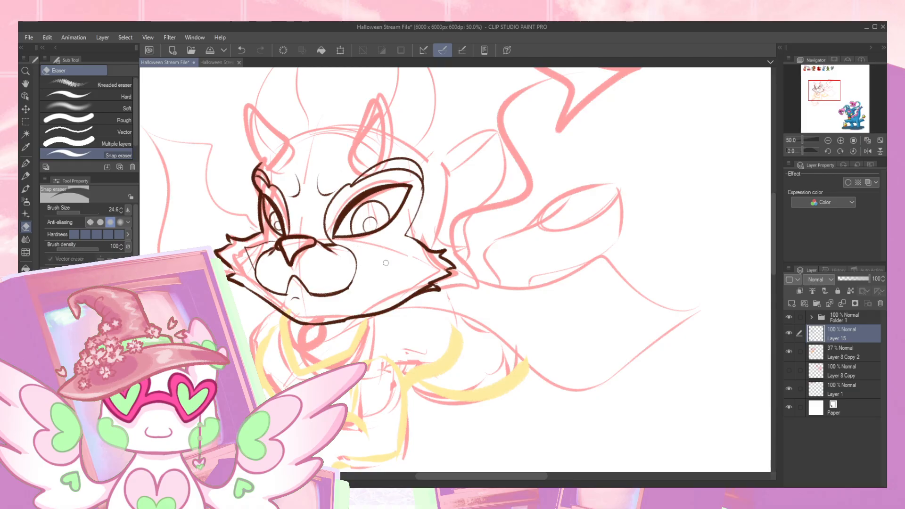
{"action": "mouse_move", "coordinate": [251, 270]}
{"action": "left_mouse_down"}
{"action": "mouse_move", "coordinate": [272, 241]}
{"action": "mouse_move", "coordinate": [248, 255]}
{"action": "left_mouse_up"}
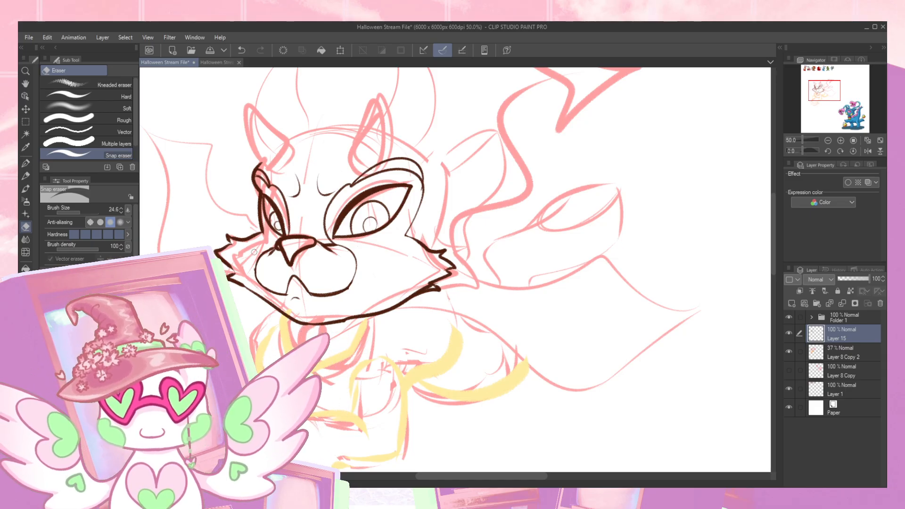
{"action": "key", "text": "p"}
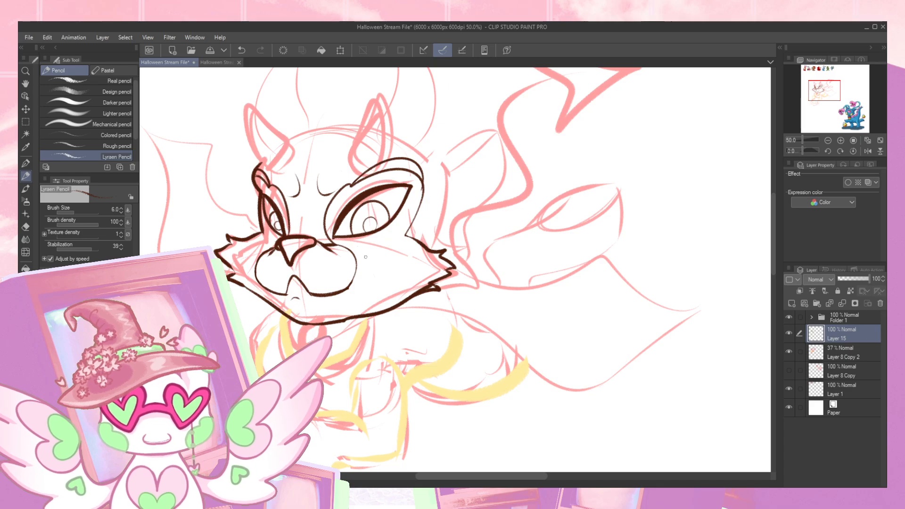
- Redraw the near side of the muzzle and finish the smile's corner with a small pointed cheek crease
{"action": "left_click_drag", "start_coordinate": [340, 245], "coordinate": [341, 293]}
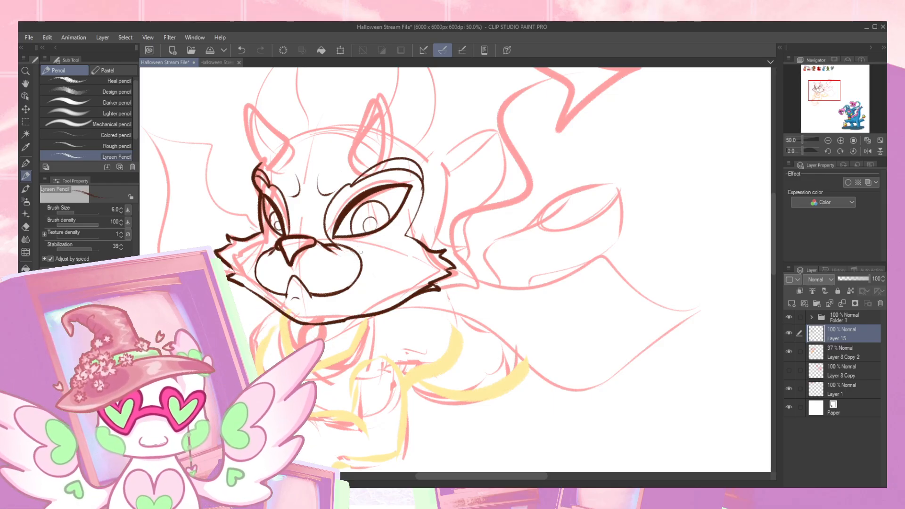
{"action": "left_click_drag", "start_coordinate": [361, 257], "coordinate": [365, 274]}
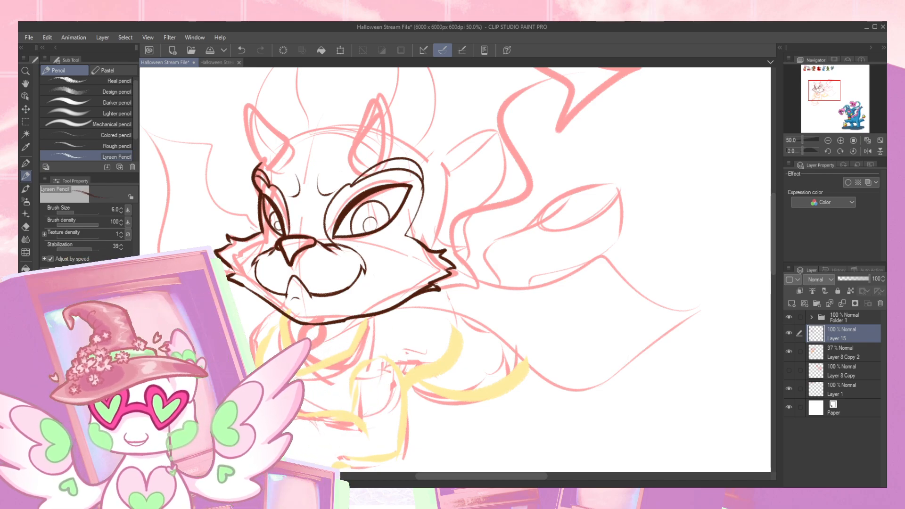
- Outline the far horn over the sketch, with short curved strokes around its base
{"action": "mouse_move", "coordinate": [822, 94]}
{"action": "left_mouse_down"}
{"action": "mouse_move", "coordinate": [813, 95]}
{"action": "mouse_move", "coordinate": [821, 91]}
{"action": "mouse_move", "coordinate": [813, 74]}
{"action": "mouse_move", "coordinate": [816, 89]}
{"action": "left_mouse_up"}
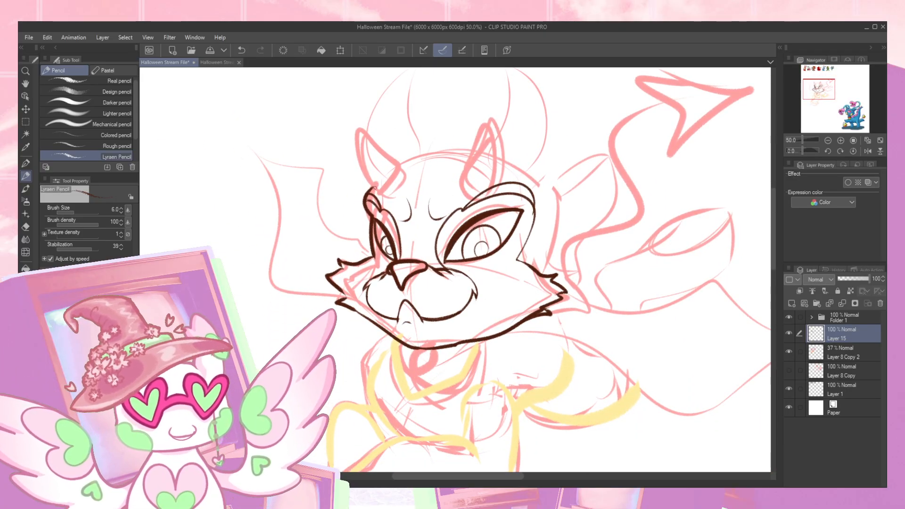
{"action": "left_click_drag", "start_coordinate": [368, 169], "coordinate": [402, 173]}
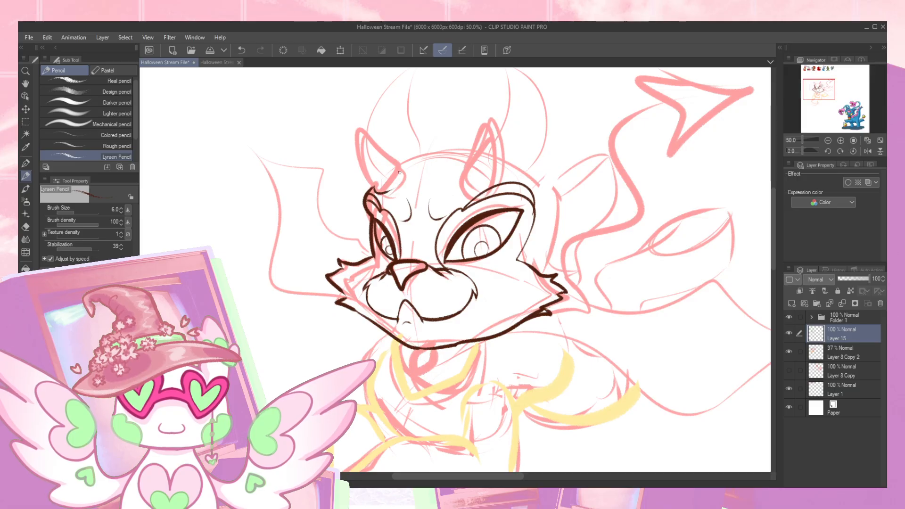
{"action": "left_click_drag", "start_coordinate": [359, 149], "coordinate": [359, 122]}
{"action": "key", "text": "ctrl+z"}
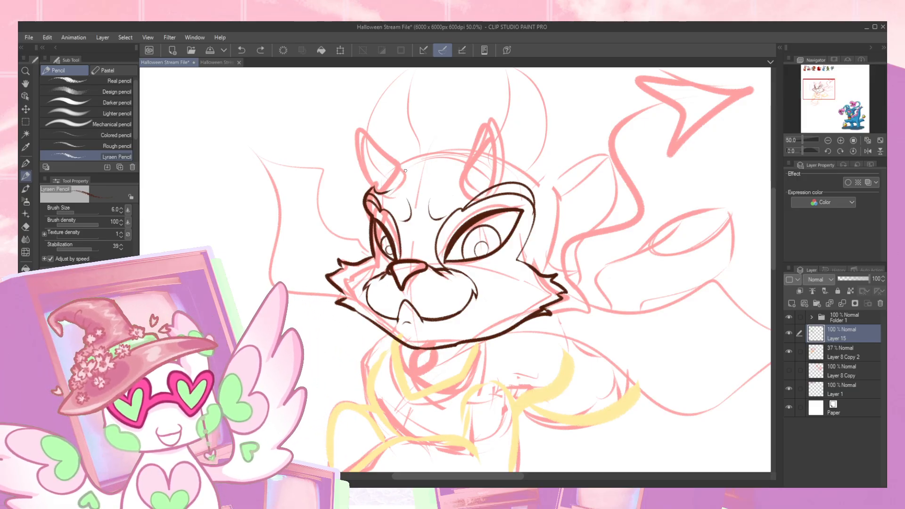
{"action": "mouse_move", "coordinate": [406, 172]}
{"action": "left_mouse_down"}
{"action": "mouse_move", "coordinate": [360, 120]}
{"action": "mouse_move", "coordinate": [407, 167]}
{"action": "mouse_move", "coordinate": [389, 183]}
{"action": "left_mouse_up"}
{"action": "key", "text": "ctrl+z"}
{"action": "mouse_move", "coordinate": [365, 147]}
{"action": "left_mouse_down"}
{"action": "mouse_move", "coordinate": [378, 127]}
{"action": "mouse_move", "coordinate": [408, 159]}
{"action": "left_mouse_up"}
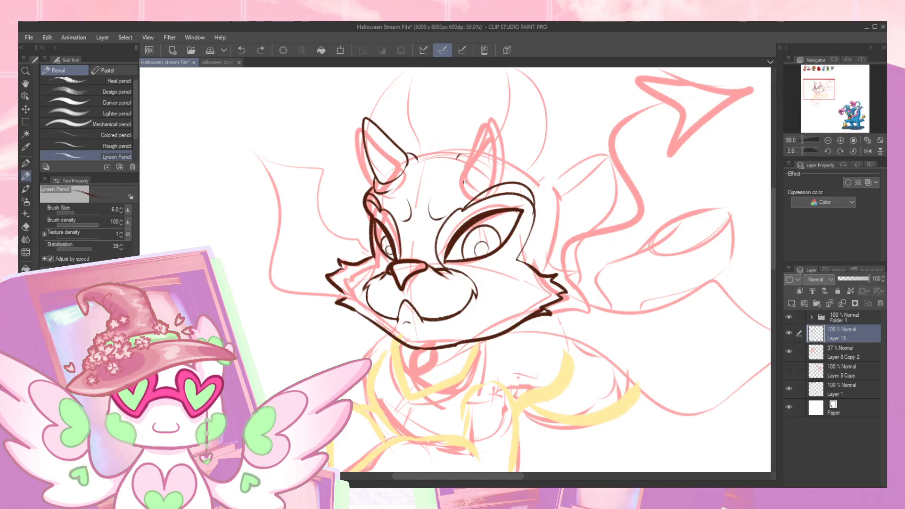
- Flip the canvas view horizontally to outline the near horn as a rounded cone, then restore the normal view
{"action": "mouse_move", "coordinate": [464, 189]}
{"action": "left_mouse_down"}
{"action": "mouse_move", "coordinate": [501, 176]}
{"action": "mouse_move", "coordinate": [499, 123]}
{"action": "mouse_move", "coordinate": [477, 135]}
{"action": "mouse_move", "coordinate": [474, 180]}
{"action": "mouse_move", "coordinate": [499, 123]}
{"action": "mouse_move", "coordinate": [472, 141]}
{"action": "mouse_move", "coordinate": [467, 179]}
{"action": "left_mouse_up"}
{"action": "key", "text": "ctrl+z"}
{"action": "key", "text": "ctrl+z"}
{"action": "key", "text": "ctrl+z"}
{"action": "left_click", "coordinate": [867, 151]}
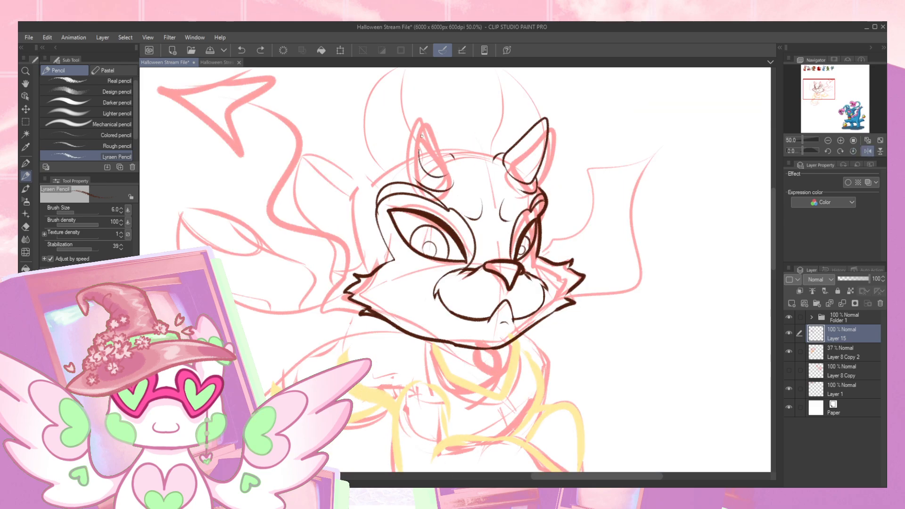
{"action": "left_click_drag", "start_coordinate": [441, 118], "coordinate": [447, 137]}
{"action": "key", "text": "ctrl+z"}
{"action": "mouse_move", "coordinate": [446, 176]}
{"action": "left_mouse_down"}
{"action": "mouse_move", "coordinate": [422, 176]}
{"action": "mouse_move", "coordinate": [415, 154]}
{"action": "mouse_move", "coordinate": [436, 116]}
{"action": "mouse_move", "coordinate": [446, 176]}
{"action": "left_mouse_up"}
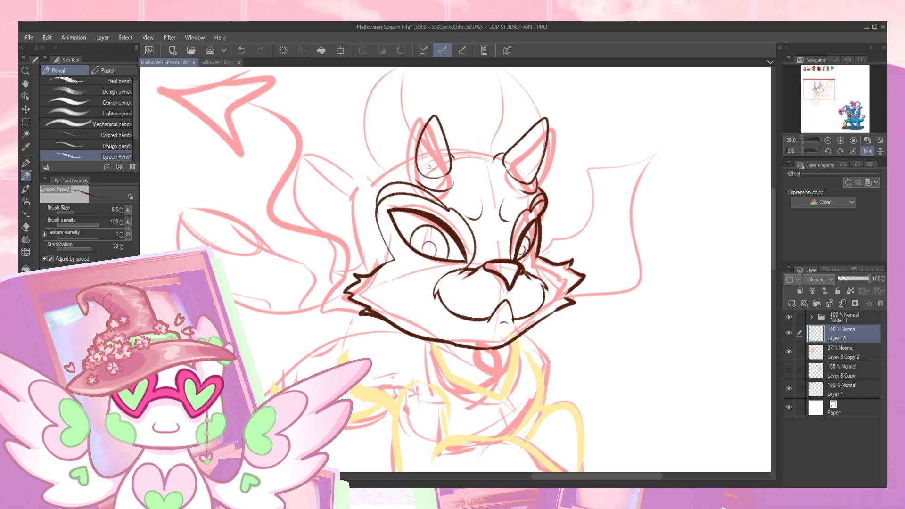
{"action": "left_click", "coordinate": [867, 151]}
- Lasso the near horn and transform it to be slightly larger and tilted outward
{"action": "left_click_drag", "start_coordinate": [679, 170], "coordinate": [671, 169]}
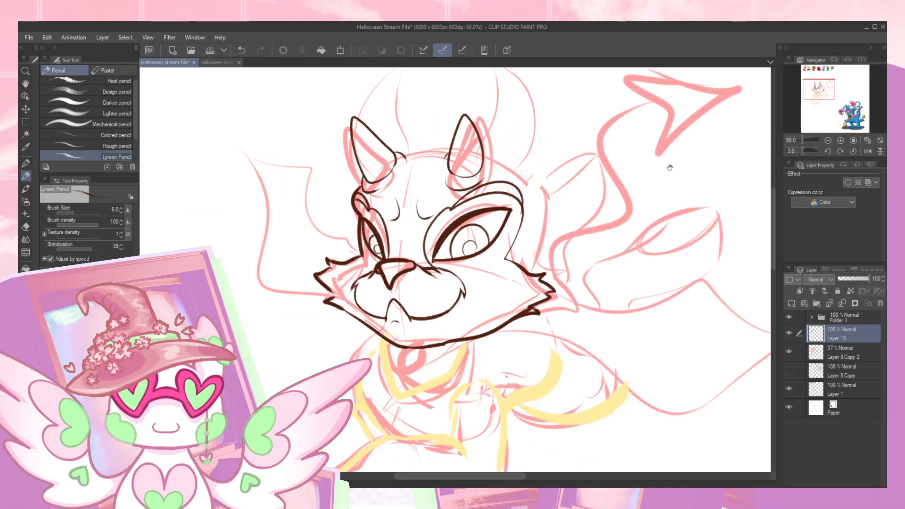
{"action": "key", "text": "m"}
{"action": "mouse_move", "coordinate": [445, 174]}
{"action": "left_mouse_down"}
{"action": "mouse_move", "coordinate": [472, 103]}
{"action": "mouse_move", "coordinate": [464, 177]}
{"action": "left_mouse_up"}
{"action": "key", "text": "ctrl+t"}
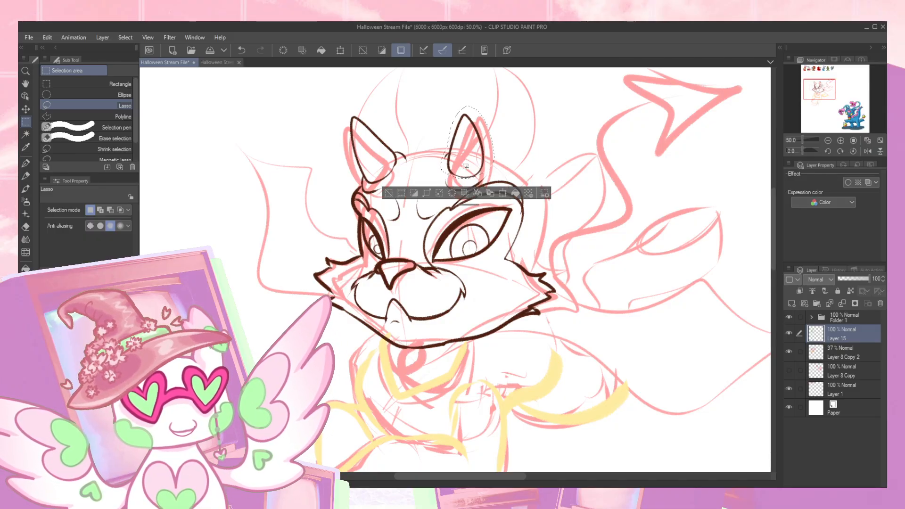
{"action": "left_click_drag", "start_coordinate": [496, 106], "coordinate": [494, 134]}
{"action": "left_click_drag", "start_coordinate": [516, 105], "coordinate": [492, 141]}
{"action": "left_click_drag", "start_coordinate": [467, 185], "coordinate": [467, 188]}
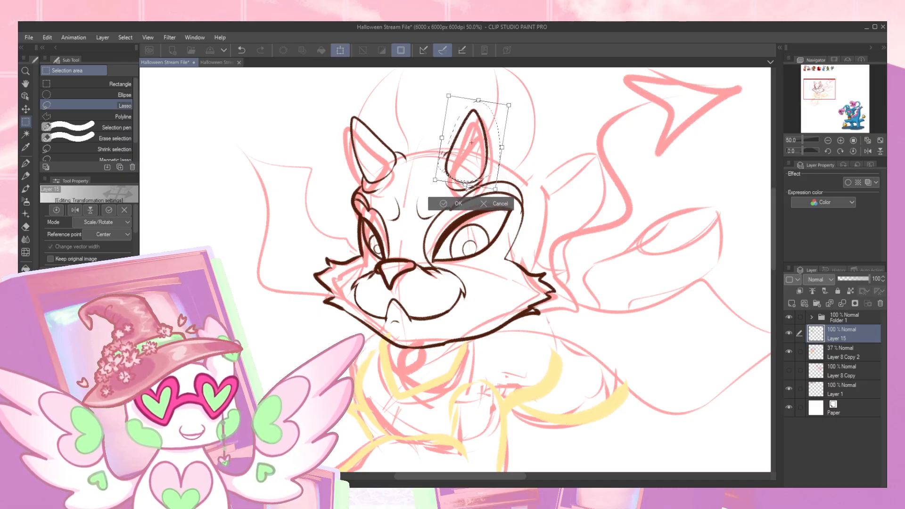
{"action": "left_click_drag", "start_coordinate": [503, 147], "coordinate": [501, 147]}
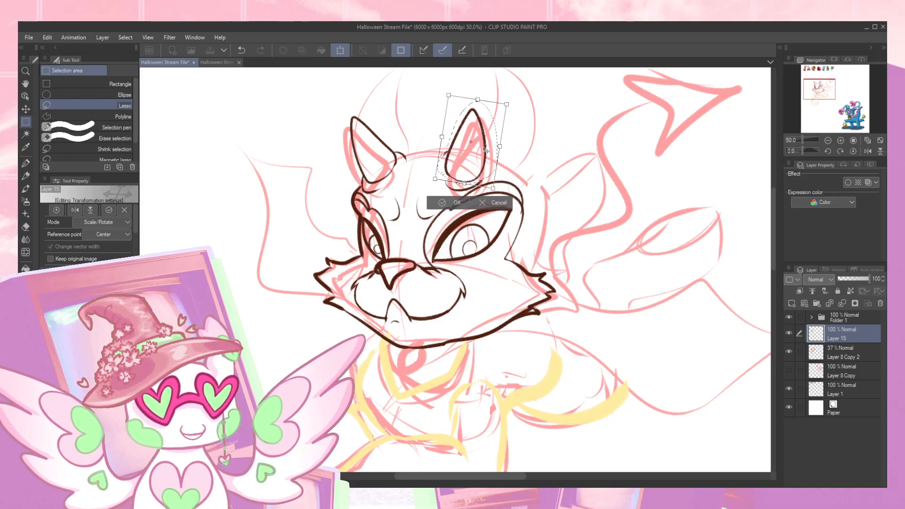
{"action": "key", "text": "Return"}
- Draw a curved line with the Lyraen Pencil beneath the near horn's base, between the horn and the brow
{"action": "key", "text": "e"}
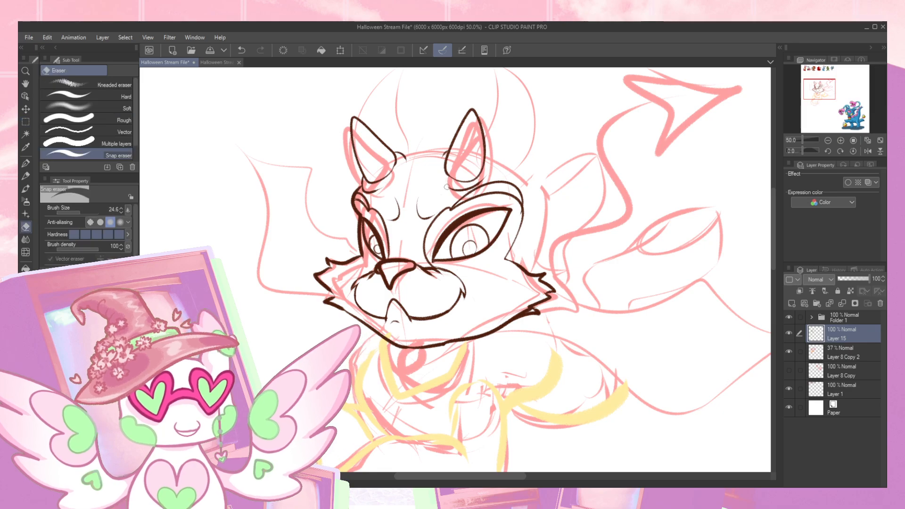
{"action": "key", "text": "p"}
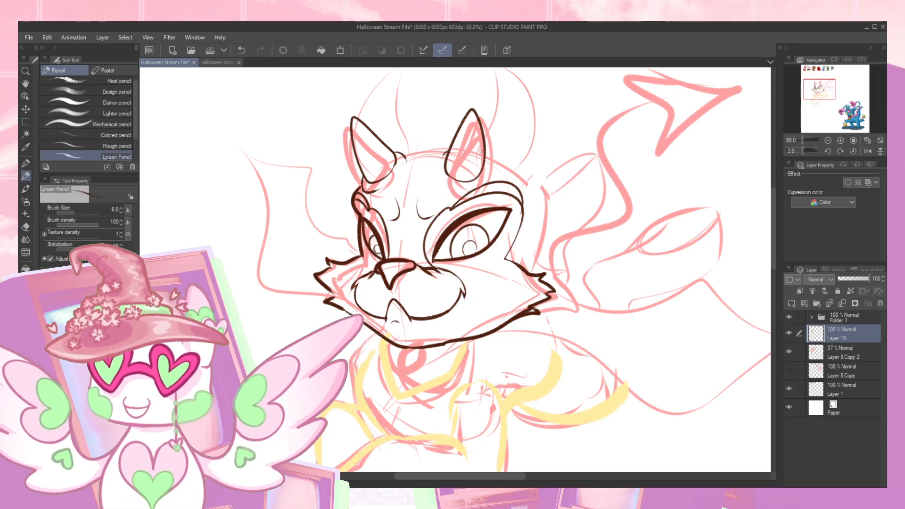
{"action": "key", "text": "ctrl+z"}
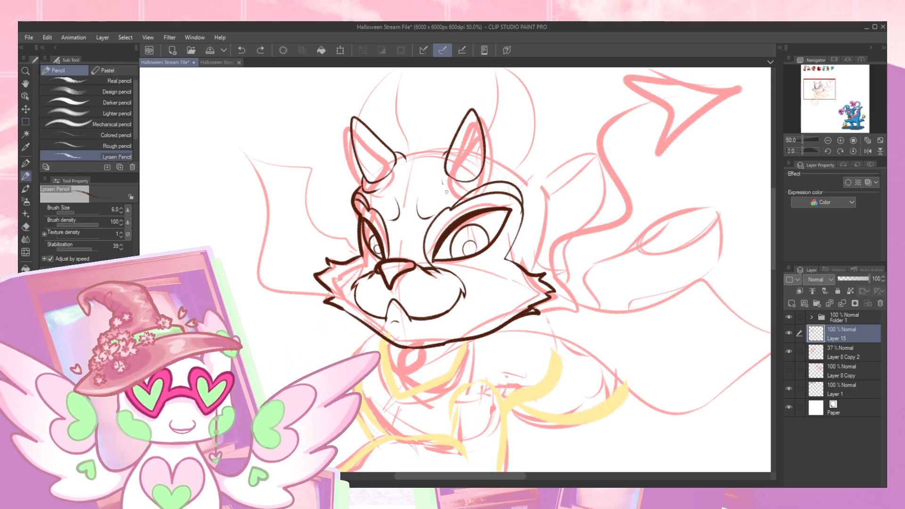
{"action": "key", "text": "ctrl+z"}
{"action": "left_click_drag", "start_coordinate": [441, 182], "coordinate": [492, 172]}
{"action": "key", "text": "ctrl+z"}
{"action": "mouse_move", "coordinate": [441, 181]}
{"action": "left_mouse_down"}
{"action": "mouse_move", "coordinate": [476, 193]}
{"action": "mouse_move", "coordinate": [494, 171]}
{"action": "left_mouse_up"}
{"action": "key", "text": "ctrl+z"}
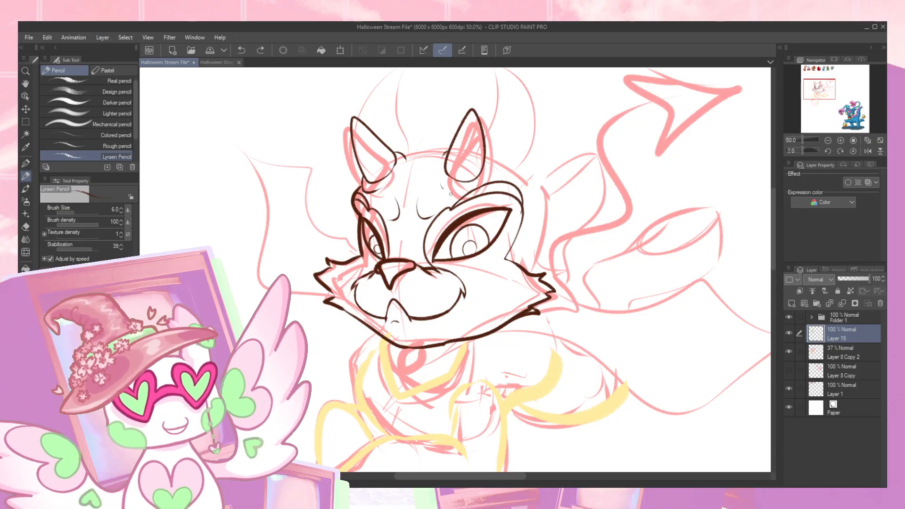
{"action": "left_click_drag", "start_coordinate": [441, 182], "coordinate": [489, 178]}
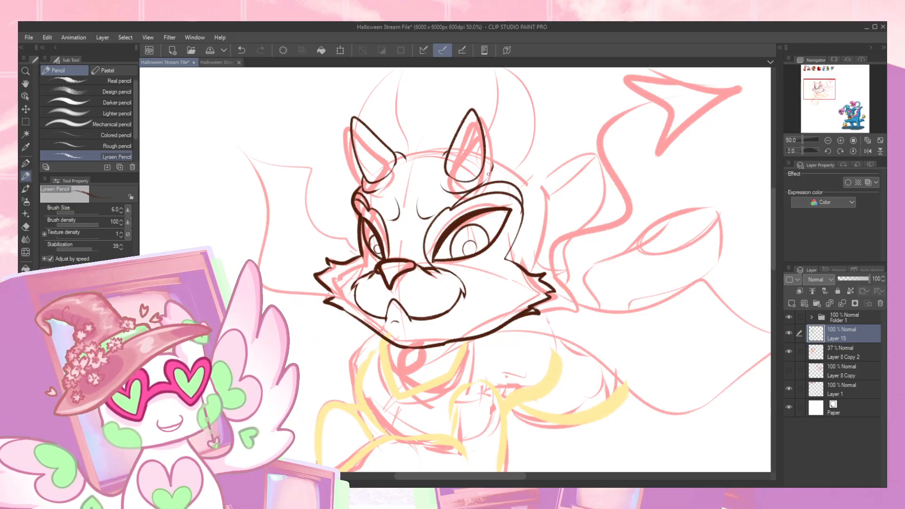
- Draw the top of the head between the horns as a raised hairline with a curled tuft beside the far horn
{"action": "left_click_drag", "start_coordinate": [398, 154], "coordinate": [454, 139]}
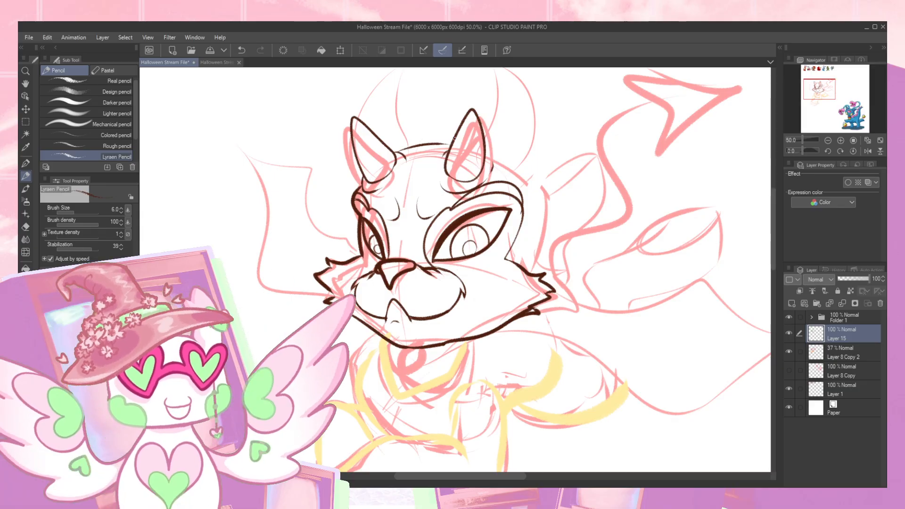
{"action": "mouse_move", "coordinate": [826, 86]}
{"action": "left_mouse_down"}
{"action": "mouse_move", "coordinate": [824, 72]}
{"action": "mouse_move", "coordinate": [831, 92]}
{"action": "mouse_move", "coordinate": [829, 84]}
{"action": "left_mouse_up"}
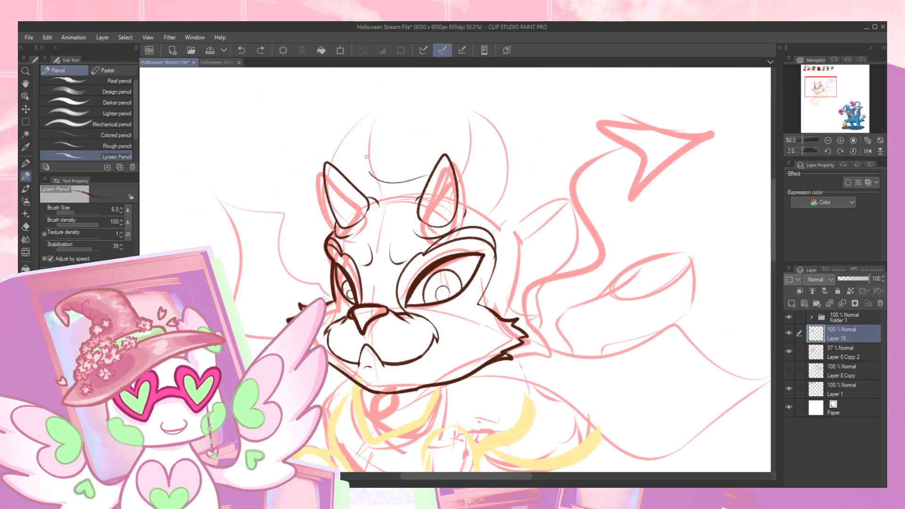
{"action": "left_click_drag", "start_coordinate": [368, 157], "coordinate": [374, 189]}
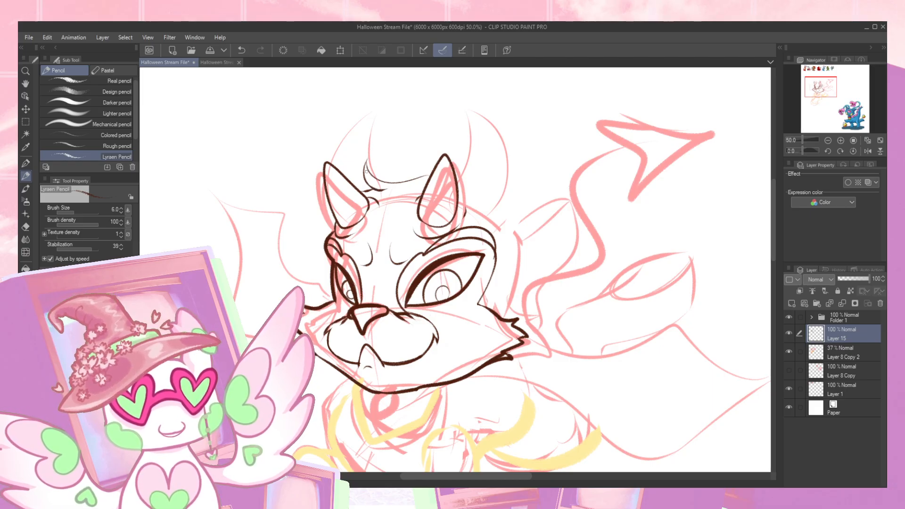
{"action": "mouse_move", "coordinate": [367, 164]}
{"action": "left_mouse_down"}
{"action": "mouse_move", "coordinate": [383, 182]}
{"action": "mouse_move", "coordinate": [434, 162]}
{"action": "mouse_move", "coordinate": [371, 175]}
{"action": "mouse_move", "coordinate": [410, 182]}
{"action": "mouse_move", "coordinate": [432, 172]}
{"action": "left_mouse_up"}
{"action": "key", "text": "ctrl+z"}
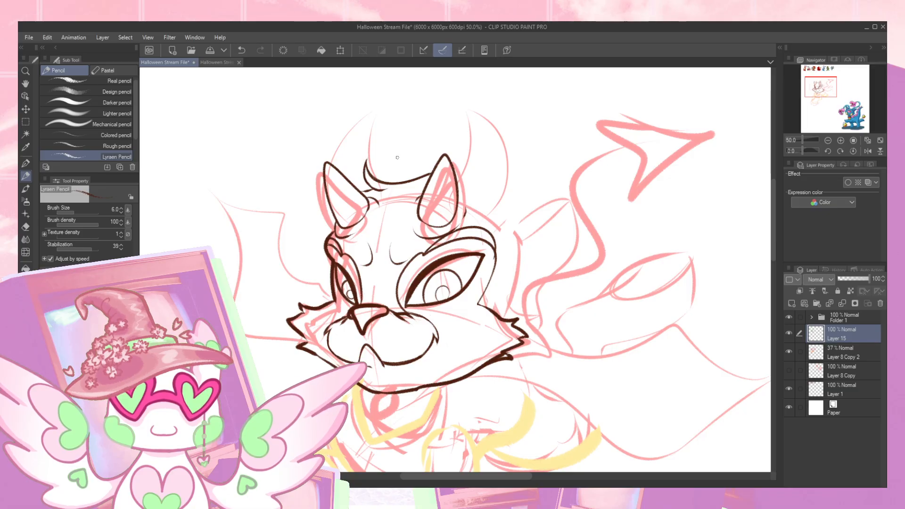
{"action": "key", "text": "ctrl+z"}
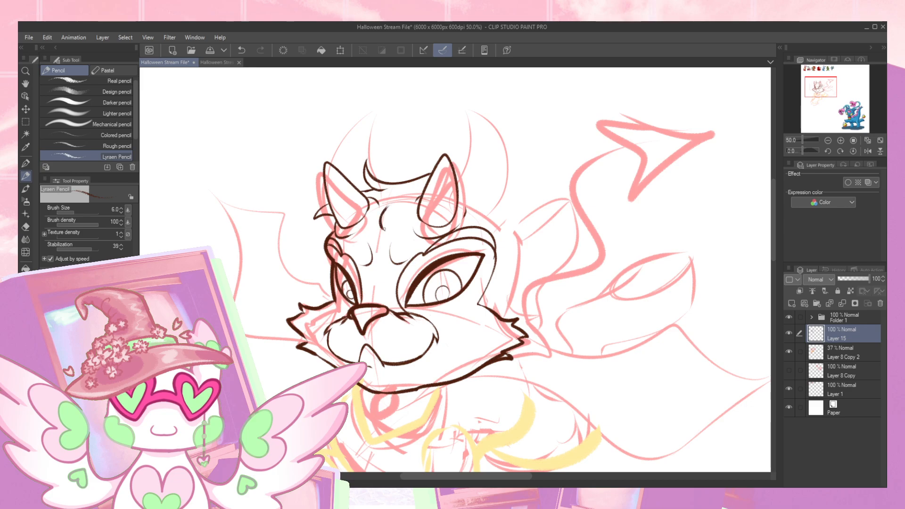
- Draw a curled lock of hair falling onto the forehead between the two horns
{"action": "left_click_drag", "start_coordinate": [384, 223], "coordinate": [409, 208]}
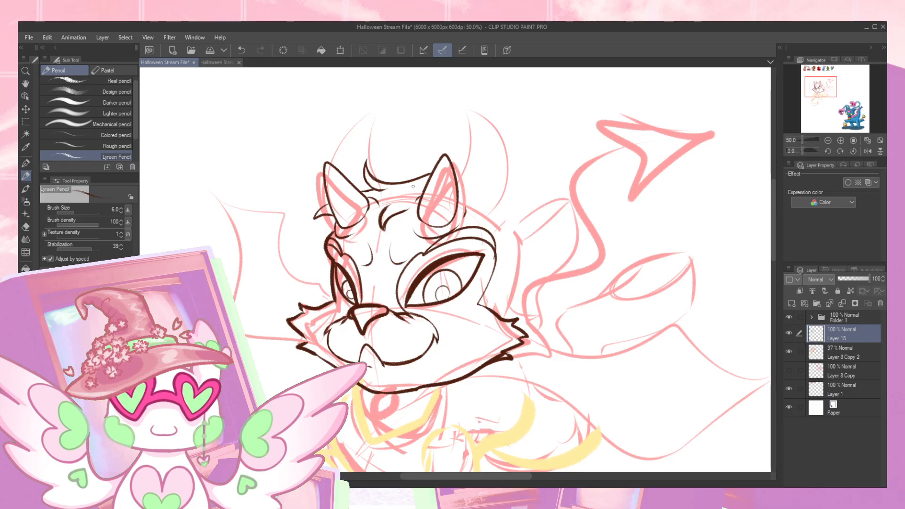
{"action": "key", "text": "ctrl+z"}
{"action": "key", "text": "ctrl+z"}
{"action": "key", "text": "ctrl+z"}
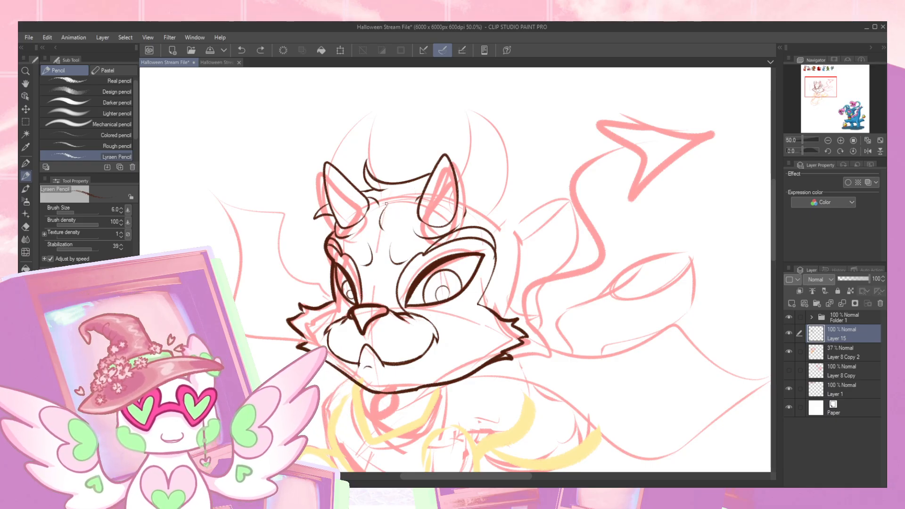
{"action": "mouse_move", "coordinate": [379, 207]}
{"action": "left_mouse_down"}
{"action": "mouse_move", "coordinate": [378, 235]}
{"action": "mouse_move", "coordinate": [390, 239]}
{"action": "mouse_move", "coordinate": [388, 202]}
{"action": "left_mouse_up"}
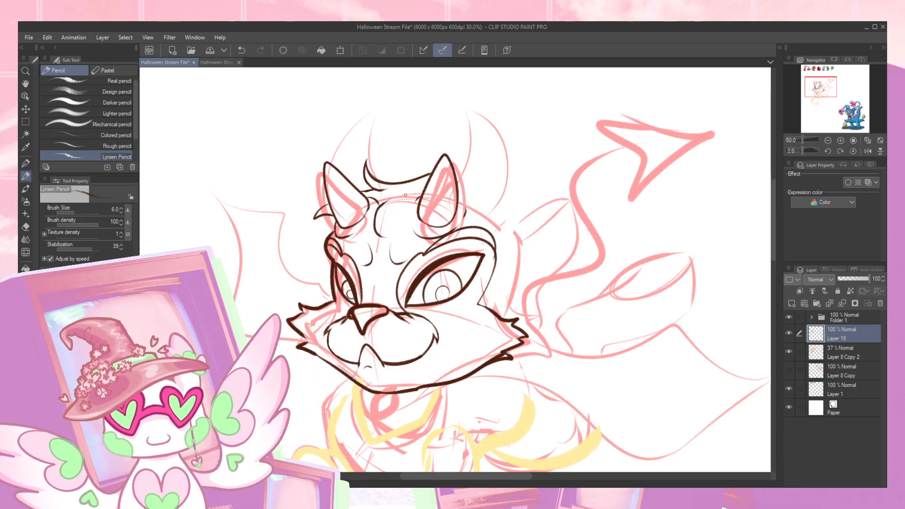
{"action": "mouse_move", "coordinate": [381, 234]}
{"action": "left_mouse_down"}
{"action": "mouse_move", "coordinate": [416, 200]}
{"action": "mouse_move", "coordinate": [416, 182]}
{"action": "mouse_move", "coordinate": [373, 219]}
{"action": "mouse_move", "coordinate": [389, 199]}
{"action": "left_mouse_up"}
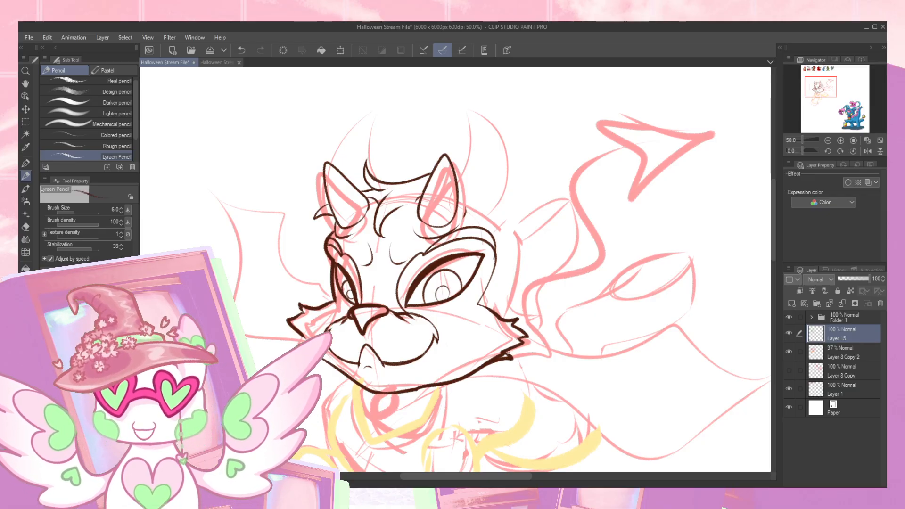
- Draw the side of the head down to the cheek fur and a tall upright ear with a split, tufted tip
{"action": "left_click_drag", "start_coordinate": [486, 238], "coordinate": [555, 205]}
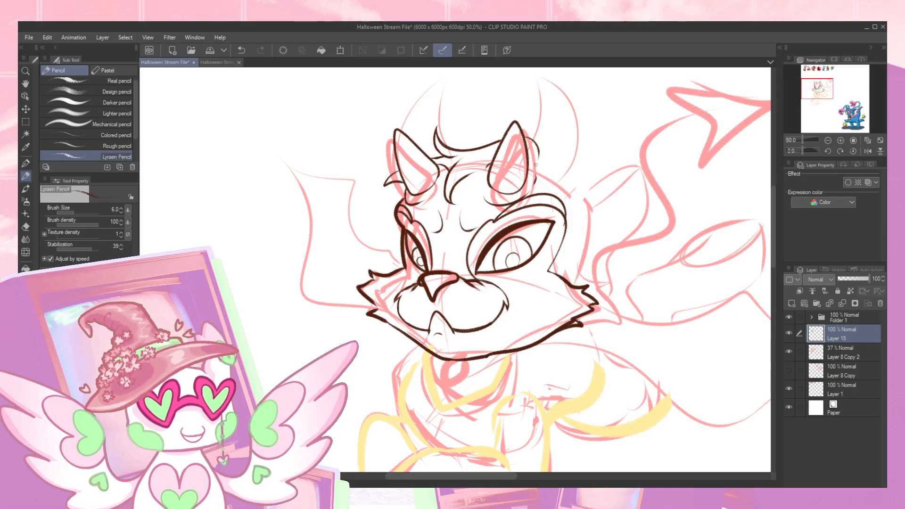
{"action": "left_click_drag", "start_coordinate": [602, 152], "coordinate": [576, 151]}
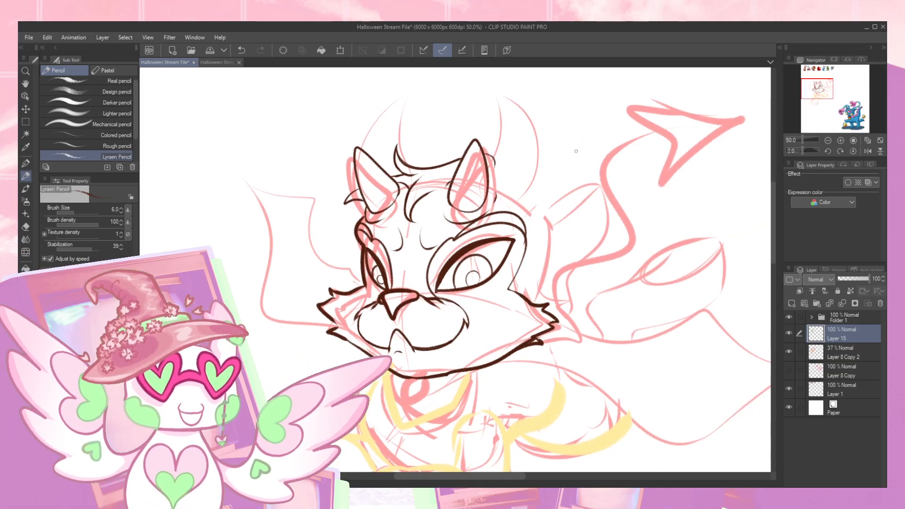
{"action": "mouse_move", "coordinate": [823, 94]}
{"action": "left_mouse_down"}
{"action": "mouse_move", "coordinate": [824, 81]}
{"action": "mouse_move", "coordinate": [829, 91]}
{"action": "left_mouse_up"}
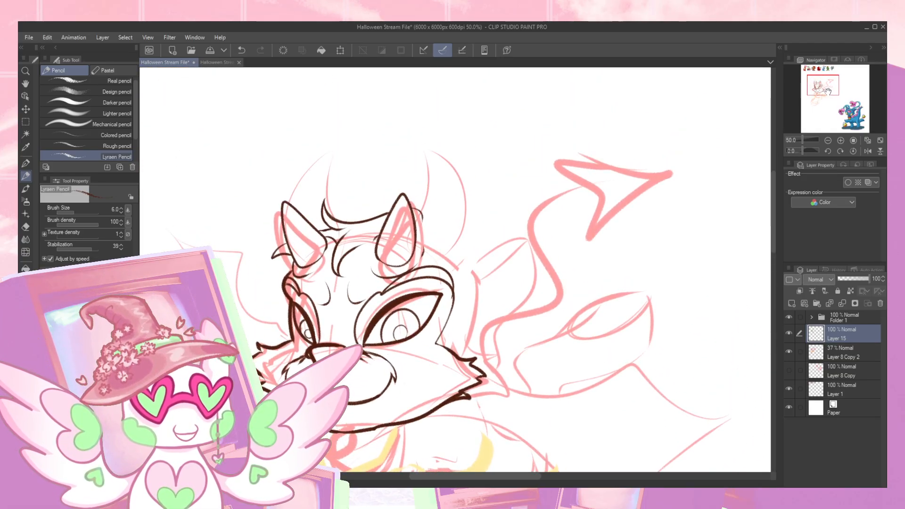
{"action": "mouse_move", "coordinate": [467, 261]}
{"action": "left_mouse_down"}
{"action": "mouse_move", "coordinate": [478, 318]}
{"action": "mouse_move", "coordinate": [466, 349]}
{"action": "left_mouse_up"}
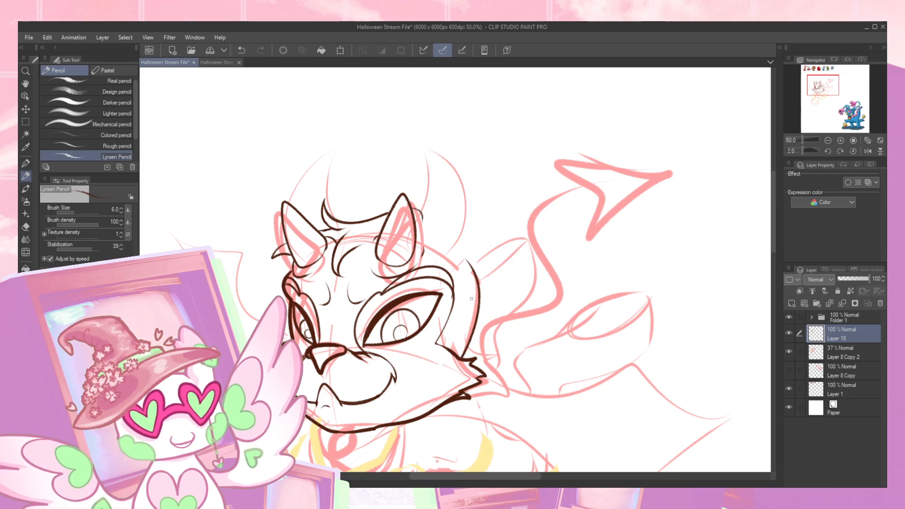
{"action": "mouse_move", "coordinate": [426, 218]}
{"action": "left_mouse_down"}
{"action": "mouse_move", "coordinate": [490, 111]}
{"action": "mouse_move", "coordinate": [500, 137]}
{"action": "mouse_move", "coordinate": [494, 244]}
{"action": "mouse_move", "coordinate": [468, 258]}
{"action": "mouse_move", "coordinate": [507, 152]}
{"action": "mouse_move", "coordinate": [522, 207]}
{"action": "mouse_move", "coordinate": [470, 260]}
{"action": "left_mouse_up"}
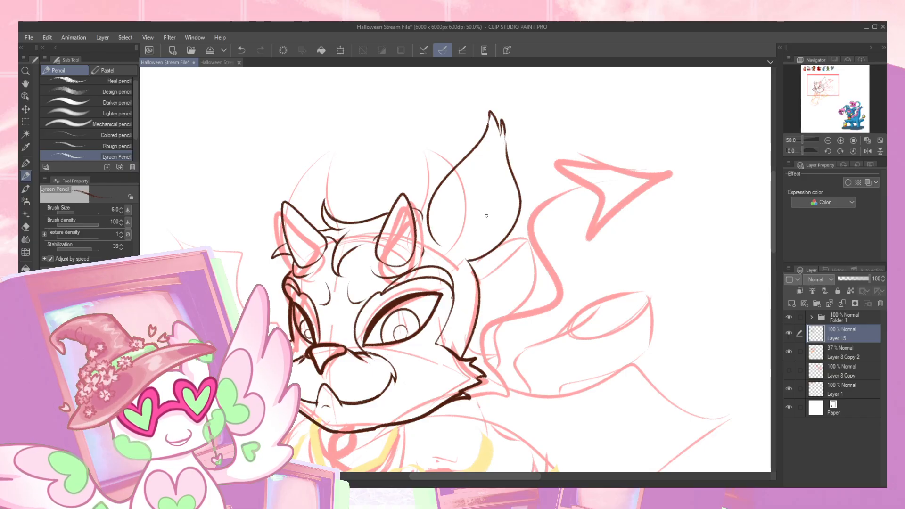
- Draw the inner ear outline as a pointed leaf shape tapering to the ear's base
{"action": "left_click_drag", "start_coordinate": [492, 148], "coordinate": [465, 208]}
{"action": "key", "text": "ctrl+z"}
{"action": "mouse_move", "coordinate": [829, 105]}
{"action": "left_mouse_down"}
{"action": "mouse_move", "coordinate": [821, 78]}
{"action": "mouse_move", "coordinate": [823, 90]}
{"action": "left_mouse_up"}
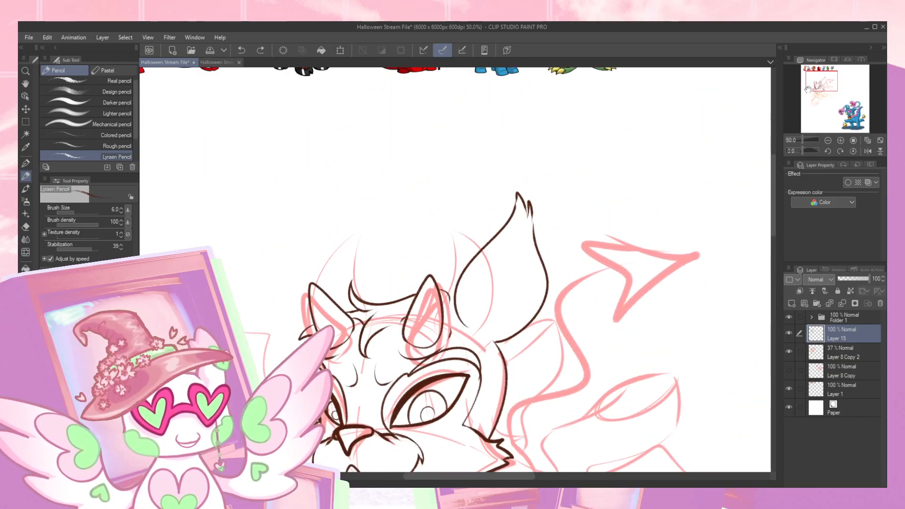
{"action": "mouse_move", "coordinate": [517, 245]}
{"action": "left_mouse_down"}
{"action": "mouse_move", "coordinate": [484, 305]}
{"action": "mouse_move", "coordinate": [484, 340]}
{"action": "mouse_move", "coordinate": [527, 275]}
{"action": "mouse_move", "coordinate": [489, 332]}
{"action": "left_mouse_up"}
{"action": "mouse_move", "coordinate": [518, 229]}
{"action": "left_mouse_down"}
{"action": "mouse_move", "coordinate": [484, 302]}
{"action": "mouse_move", "coordinate": [484, 339]}
{"action": "left_mouse_up"}
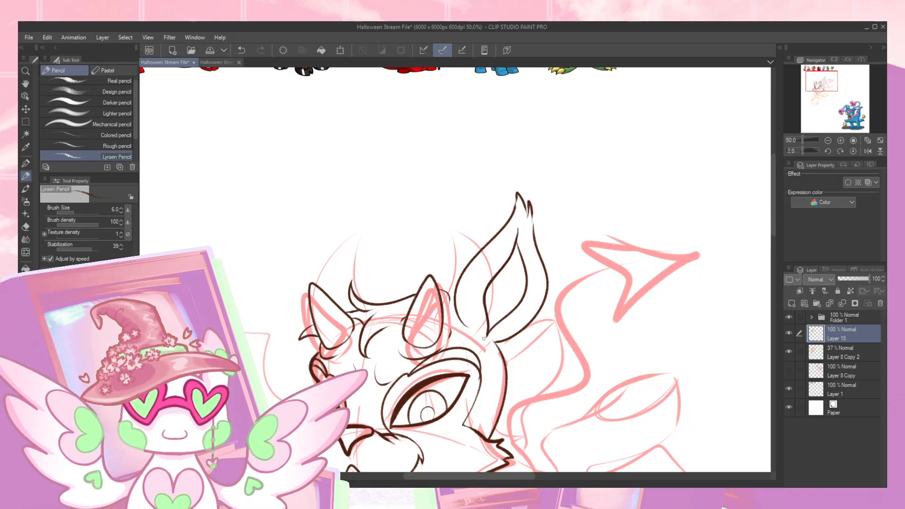
{"action": "left_click_drag", "start_coordinate": [522, 260], "coordinate": [524, 275]}
{"action": "key", "text": "ctrl+z"}
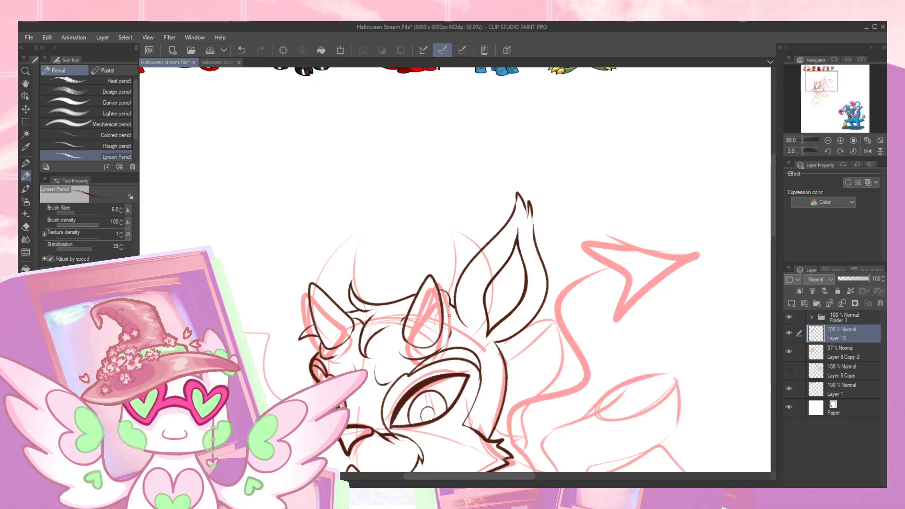
{"action": "left_click_drag", "start_coordinate": [821, 89], "coordinate": [815, 83]}
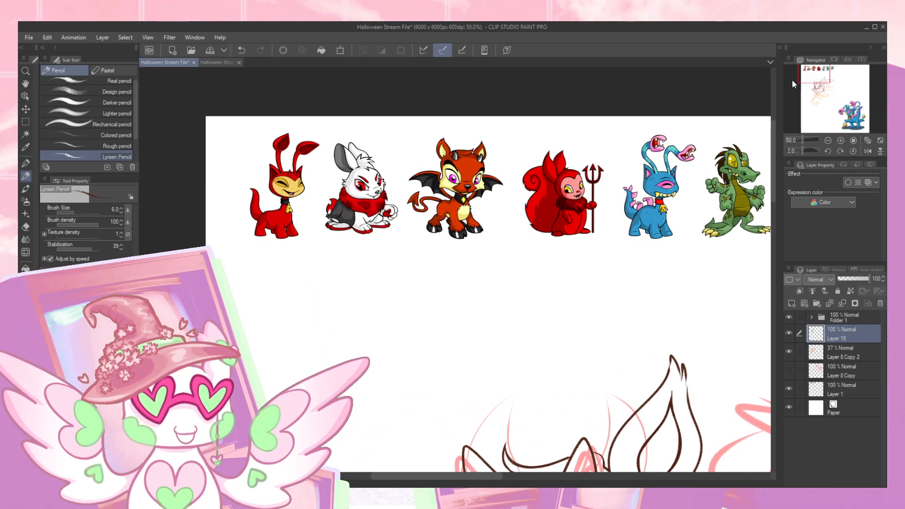
{"action": "left_click_drag", "start_coordinate": [369, 297], "coordinate": [403, 285]}
{"action": "mouse_move", "coordinate": [377, 332]}
{"action": "left_mouse_down"}
{"action": "mouse_move", "coordinate": [374, 273]}
{"action": "mouse_move", "coordinate": [409, 268]}
{"action": "left_mouse_up"}
{"action": "left_click_drag", "start_coordinate": [397, 331], "coordinate": [395, 379]}
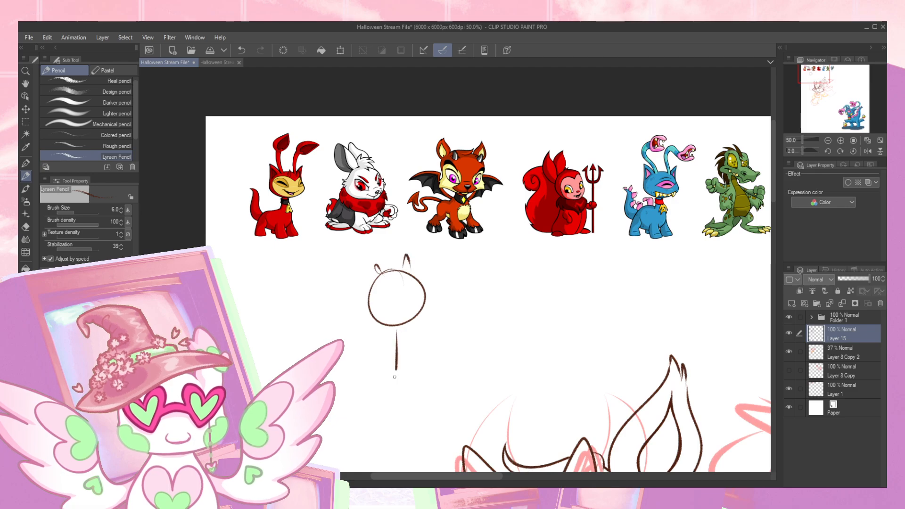
{"action": "left_click_drag", "start_coordinate": [398, 345], "coordinate": [441, 336]}
{"action": "mouse_move", "coordinate": [399, 373]}
{"action": "left_mouse_down"}
{"action": "mouse_move", "coordinate": [460, 349]}
{"action": "mouse_move", "coordinate": [445, 352]}
{"action": "mouse_move", "coordinate": [465, 363]}
{"action": "left_mouse_up"}
{"action": "mouse_move", "coordinate": [395, 372]}
{"action": "left_mouse_down"}
{"action": "mouse_move", "coordinate": [387, 401]}
{"action": "mouse_move", "coordinate": [351, 428]}
{"action": "left_mouse_up"}
{"action": "mouse_move", "coordinate": [396, 377]}
{"action": "left_mouse_down"}
{"action": "mouse_move", "coordinate": [395, 424]}
{"action": "mouse_move", "coordinate": [400, 407]}
{"action": "left_mouse_up"}
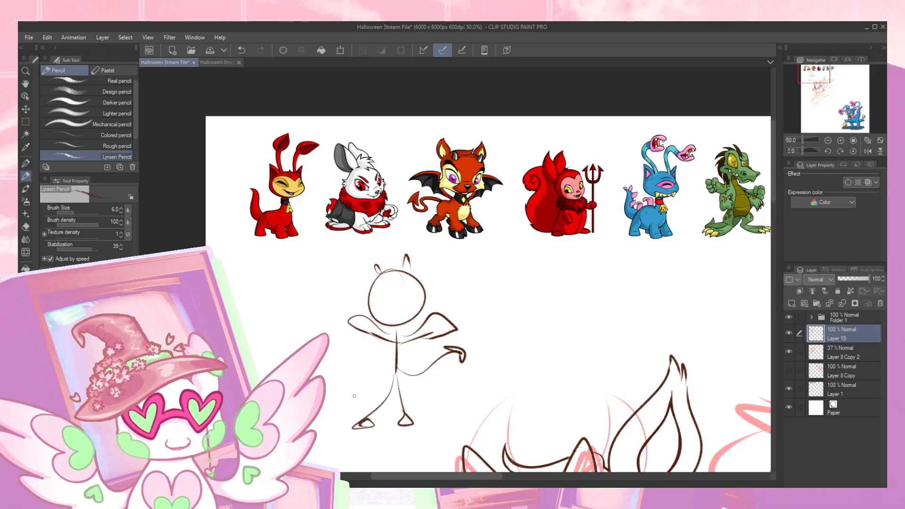
{"action": "left_click_drag", "start_coordinate": [347, 393], "coordinate": [365, 378]}
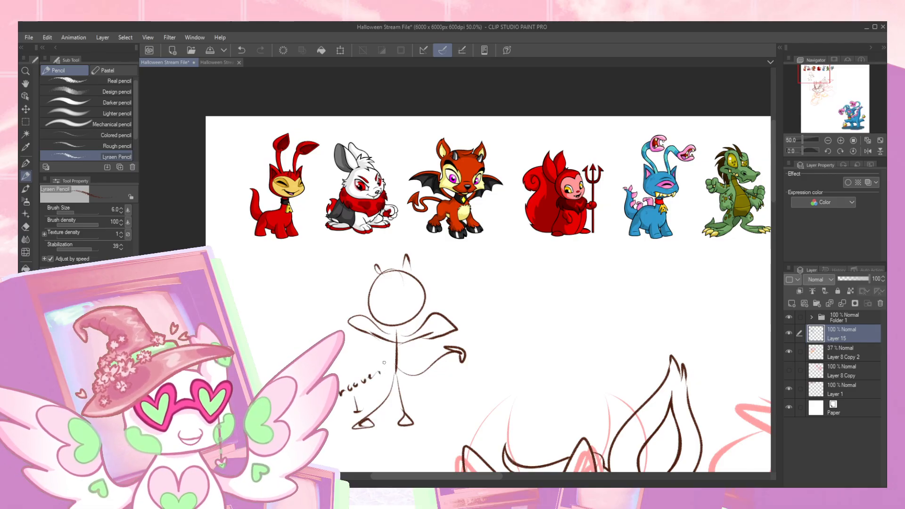
{"action": "key", "text": "ctrl+z"}
{"action": "key", "text": "ctrl+z"}
{"action": "key", "text": "ctrl+z"}
{"action": "key", "text": "ctrl+z"}
{"action": "key", "text": "ctrl+z"}
{"action": "key", "text": "ctrl+z"}
{"action": "key", "text": "ctrl+z"}
{"action": "key", "text": "ctrl+z"}
{"action": "key", "text": "ctrl+z"}
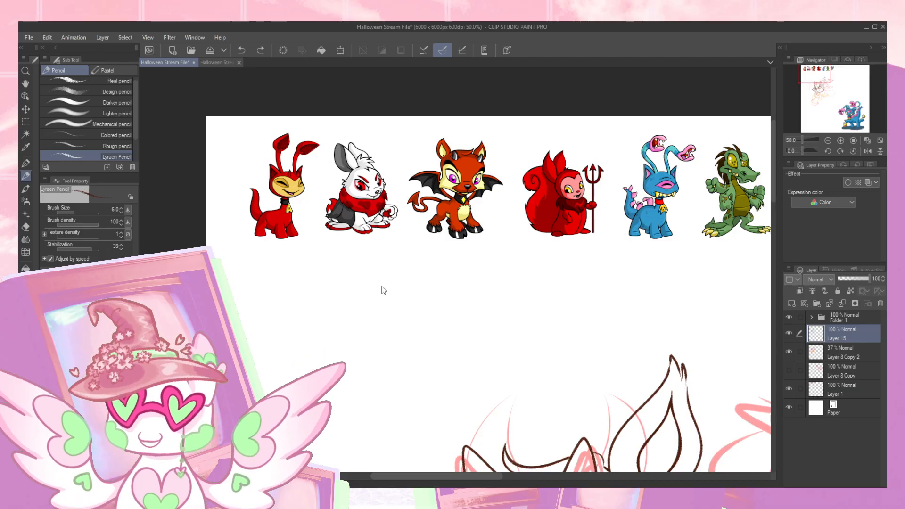
- Draw the outline of the far ear behind the far horn as a tall, upright leaf shape with a split tip
{"action": "left_click_drag", "start_coordinate": [523, 368], "coordinate": [446, 261]}
{"action": "left_click_drag", "start_coordinate": [508, 290], "coordinate": [489, 206]}
{"action": "mouse_move", "coordinate": [602, 265]}
{"action": "left_mouse_down"}
{"action": "mouse_move", "coordinate": [608, 194]}
{"action": "mouse_move", "coordinate": [564, 173]}
{"action": "left_mouse_up"}
{"action": "left_click_drag", "start_coordinate": [395, 125], "coordinate": [398, 225]}
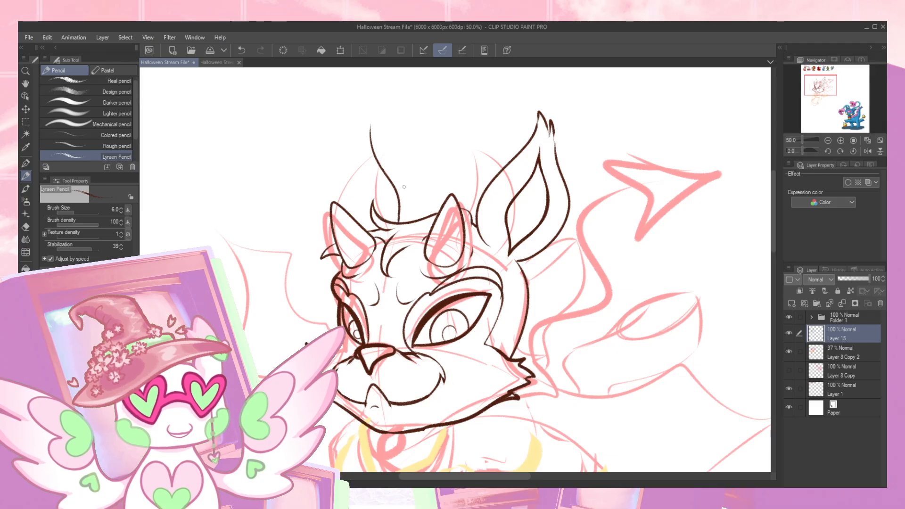
{"action": "mouse_move", "coordinate": [361, 124]}
{"action": "left_mouse_down"}
{"action": "mouse_move", "coordinate": [334, 174]}
{"action": "mouse_move", "coordinate": [323, 226]}
{"action": "left_mouse_up"}
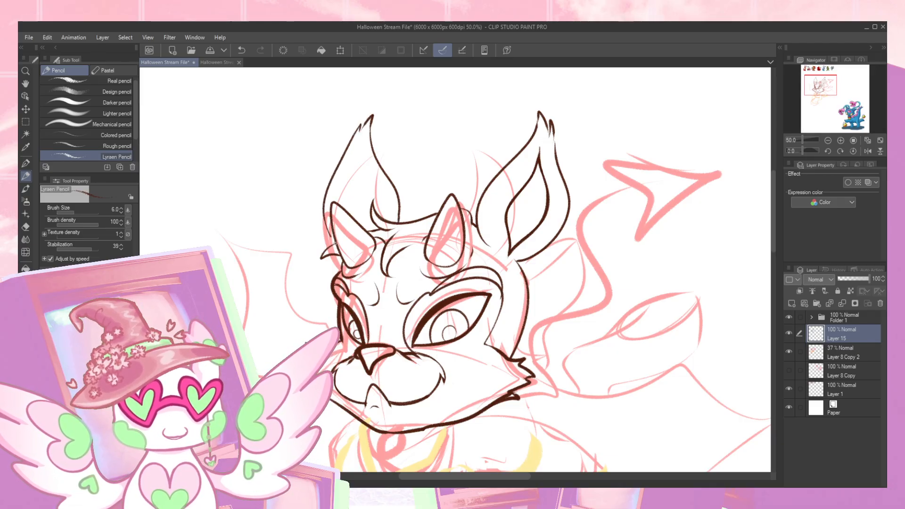
- Draw the far ear's inner outline as a narrow pointed shape running down behind the far horn
{"action": "left_click_drag", "start_coordinate": [357, 156], "coordinate": [371, 211]}
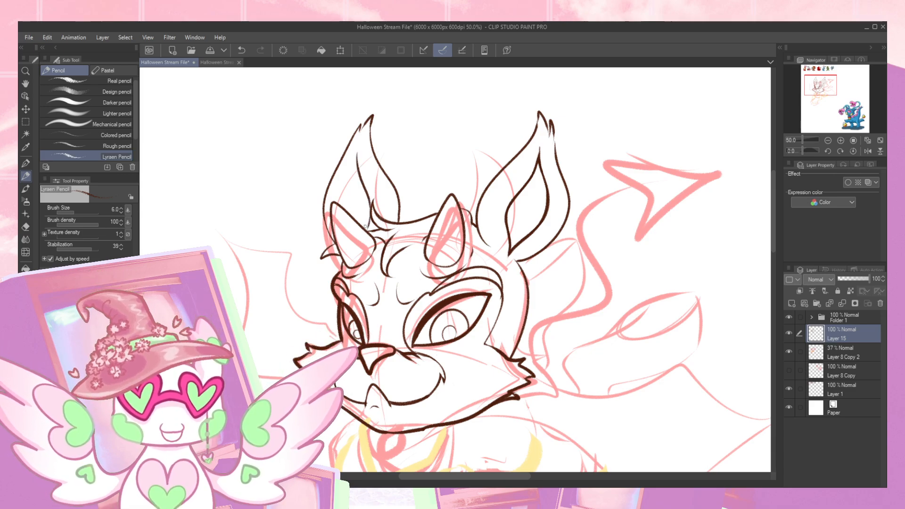
{"action": "left_click_drag", "start_coordinate": [356, 160], "coordinate": [342, 205]}
{"action": "key", "text": "ctrl+z"}
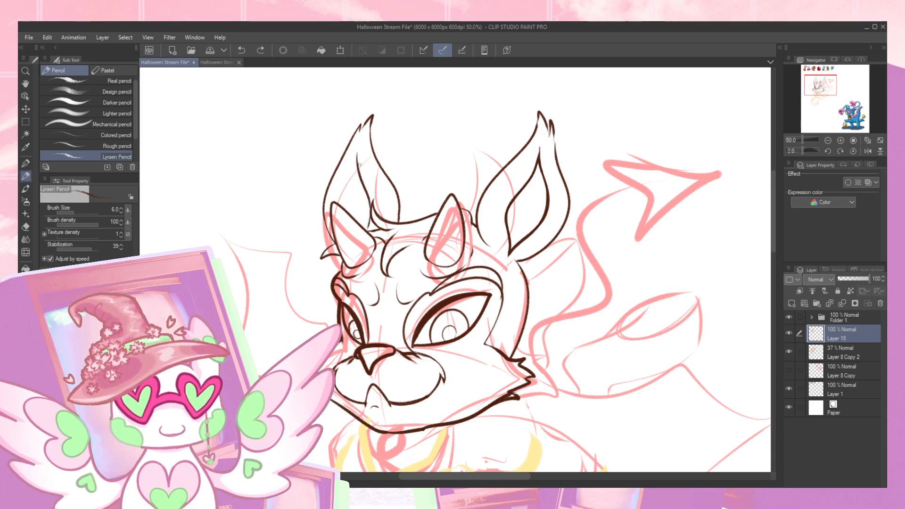
{"action": "left_click_drag", "start_coordinate": [352, 168], "coordinate": [341, 198]}
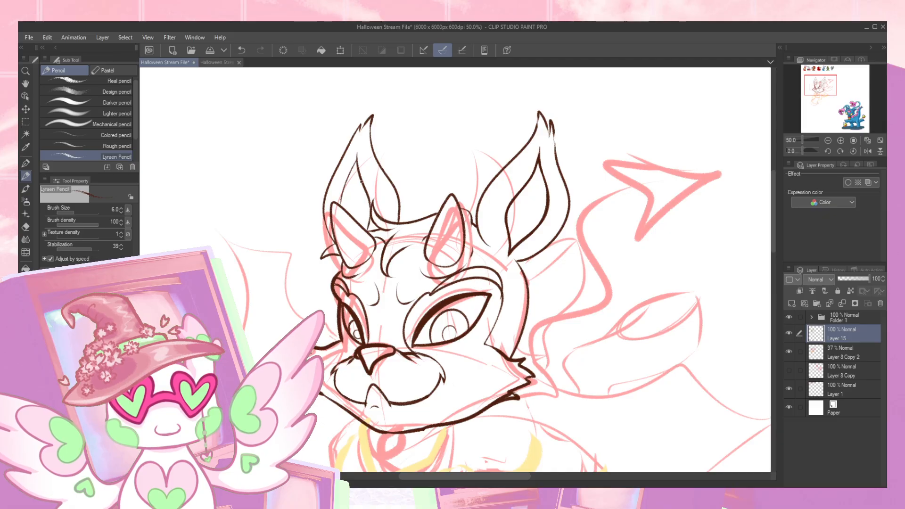
{"action": "left_click_drag", "start_coordinate": [348, 176], "coordinate": [341, 208]}
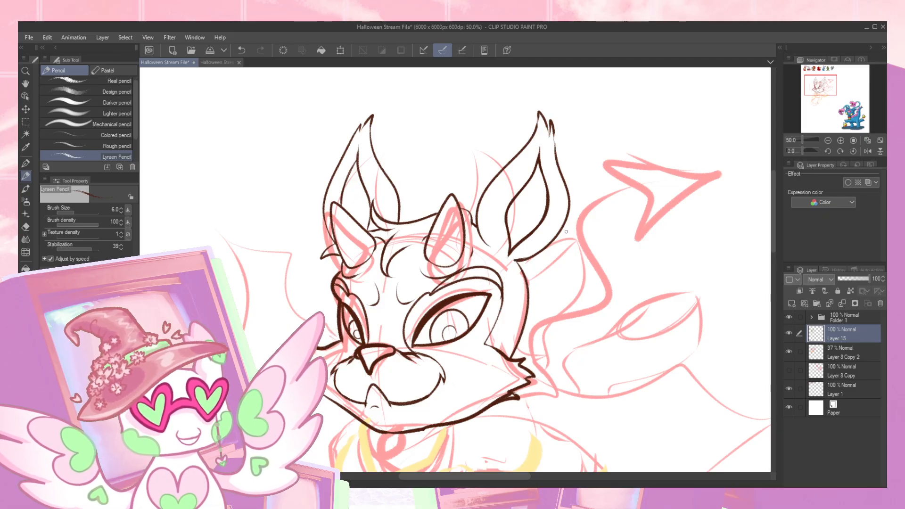
- Draw jagged fur tufts at the base of both inner ears
{"action": "left_click_drag", "start_coordinate": [559, 291], "coordinate": [542, 214]}
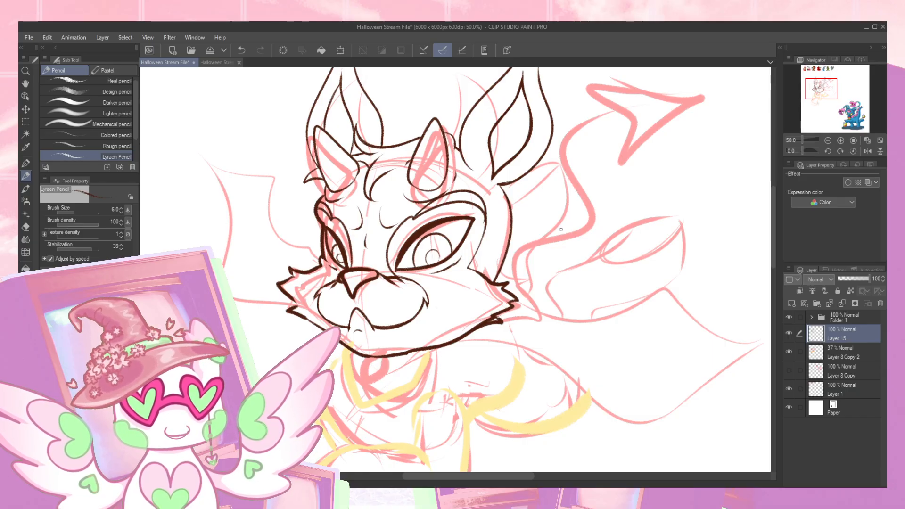
{"action": "left_click_drag", "start_coordinate": [561, 230], "coordinate": [536, 277]}
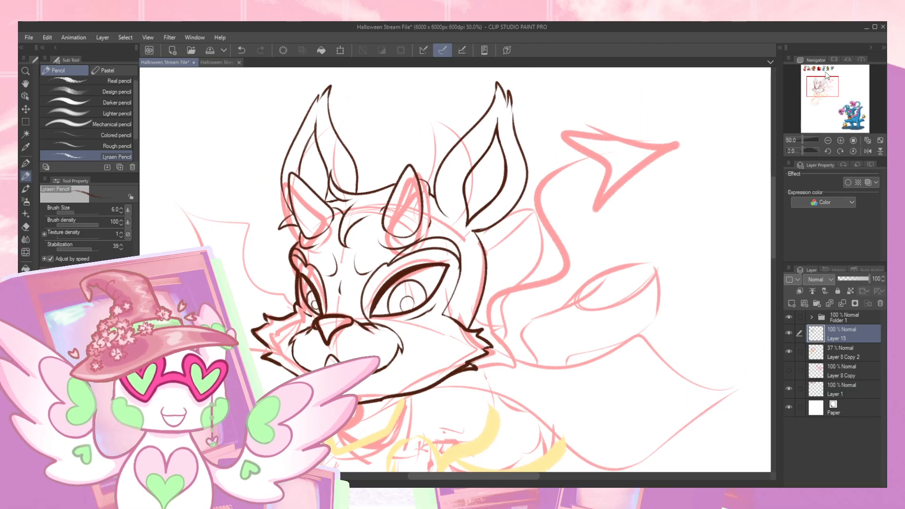
{"action": "left_click", "coordinate": [826, 74]}
{"action": "left_click", "coordinate": [818, 85]}
{"action": "left_click_drag", "start_coordinate": [575, 202], "coordinate": [587, 179]}
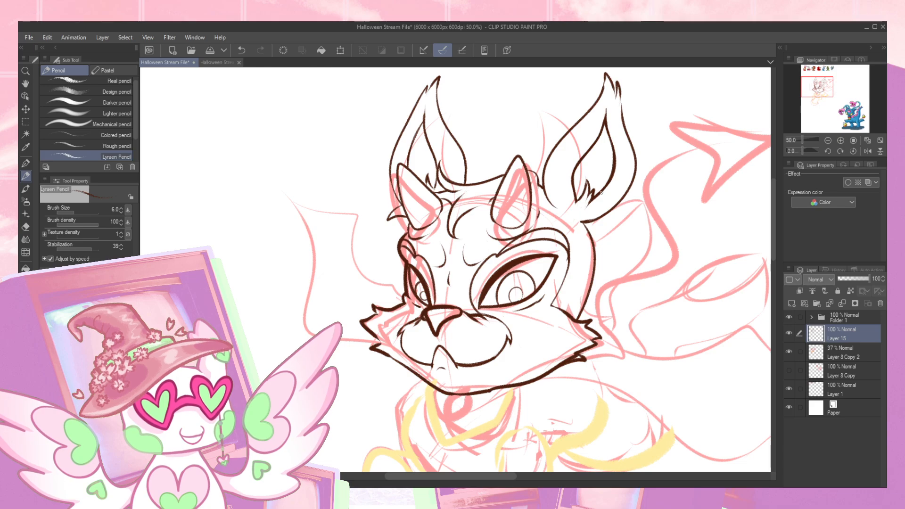
{"action": "left_click_drag", "start_coordinate": [583, 225], "coordinate": [611, 212]}
{"action": "key", "text": "ctrl+z"}
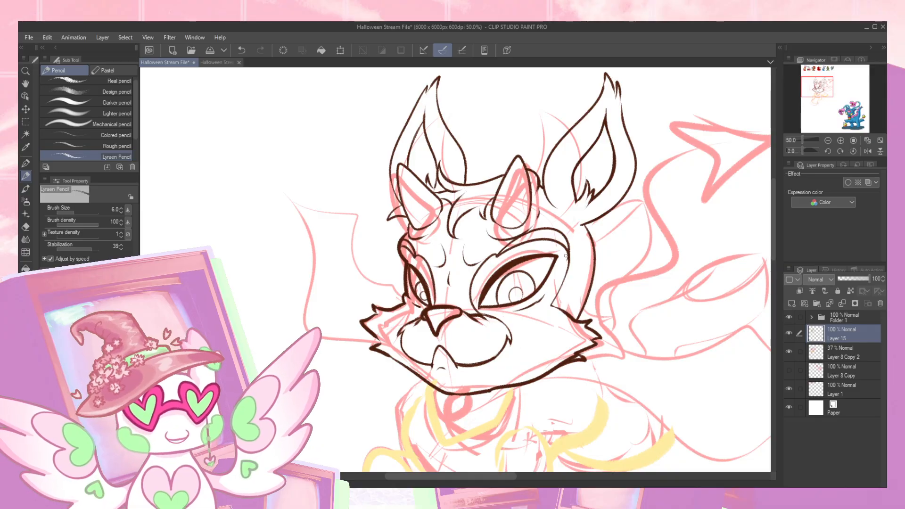
- Hide the faded sketch layer Layer 8 Copy 2 and mirror the canvas view horizontally to check the head
{"action": "left_click", "coordinate": [789, 352]}
{"action": "left_click_drag", "start_coordinate": [647, 321], "coordinate": [570, 306]}
{"action": "left_click", "coordinate": [868, 151]}
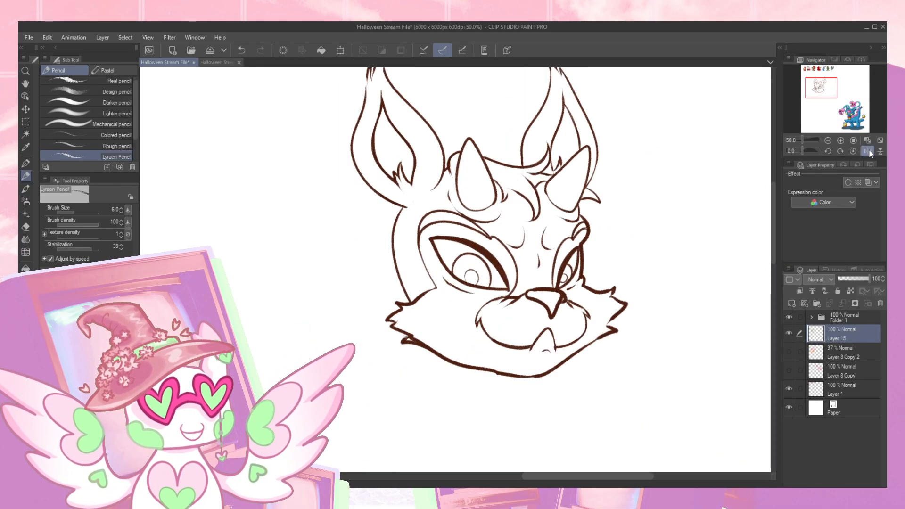
{"action": "left_click_drag", "start_coordinate": [697, 186], "coordinate": [663, 194]}
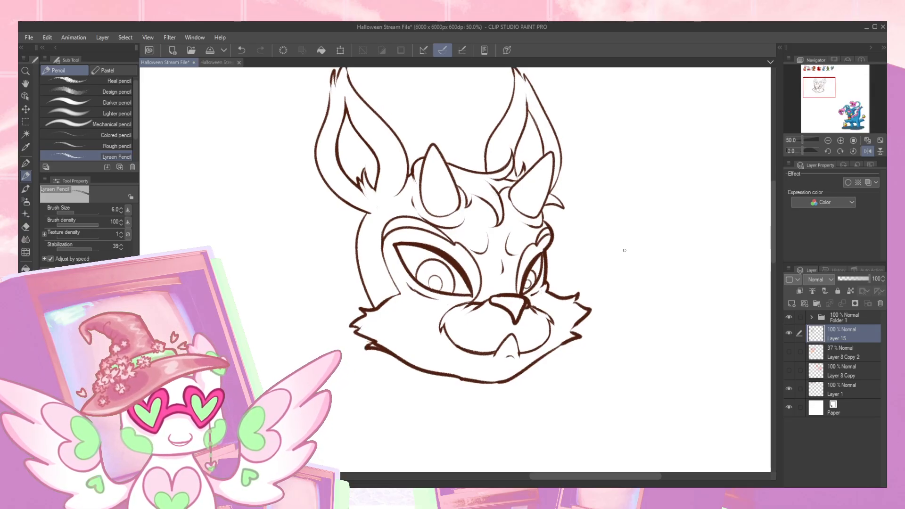
- Skew the head line art slightly sideways by its lower edge and return the mirrored canvas view to normal
{"action": "key", "text": "ctrl+t"}
{"action": "left_click_drag", "start_coordinate": [453, 384], "coordinate": [437, 382]}
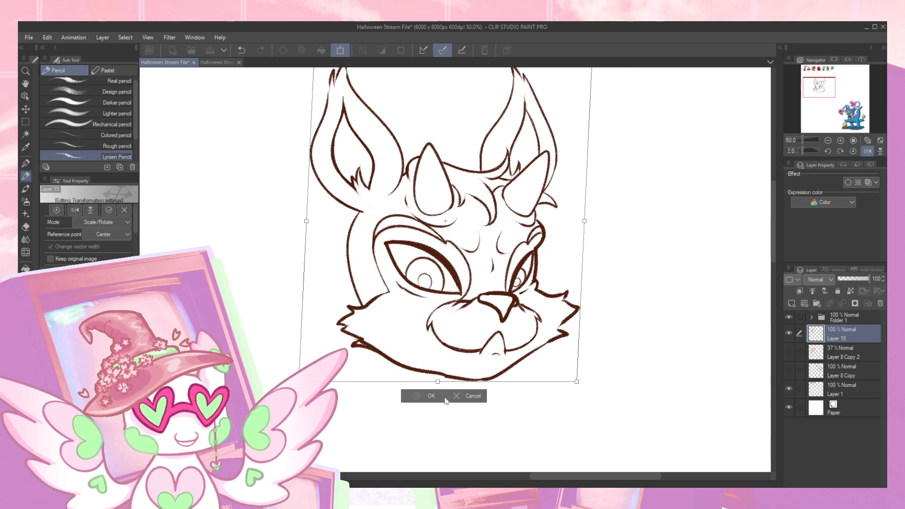
{"action": "left_click", "coordinate": [431, 397]}
{"action": "left_click", "coordinate": [867, 151]}
{"action": "mouse_move", "coordinate": [636, 238]}
{"action": "left_mouse_down"}
{"action": "mouse_move", "coordinate": [566, 232]}
{"action": "mouse_move", "coordinate": [590, 209]}
{"action": "left_mouse_up"}
{"action": "key", "text": "ctrl+t"}
{"action": "left_click", "coordinate": [373, 413]}
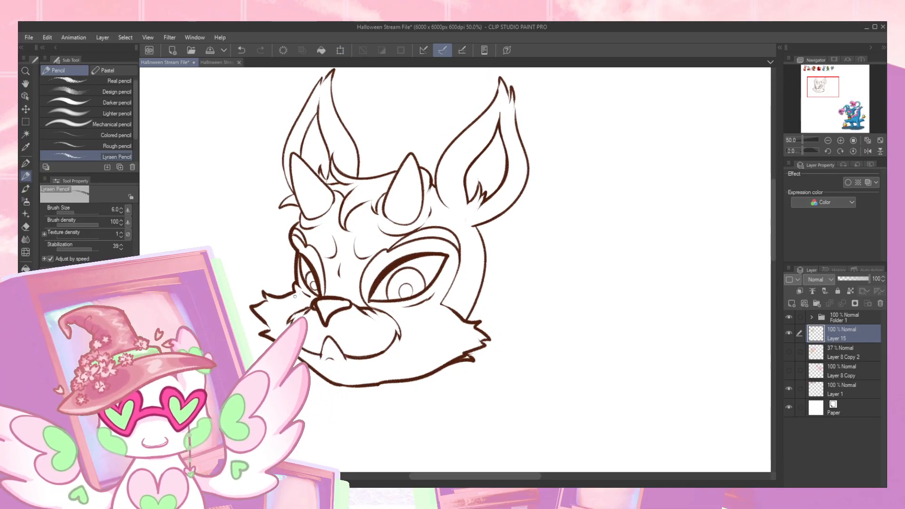
- Lasso the far cheek fur, shift it slightly inward toward the muzzle, and clear the selection
{"action": "key", "text": "m"}
{"action": "mouse_move", "coordinate": [297, 288]}
{"action": "left_mouse_down"}
{"action": "mouse_move", "coordinate": [262, 277]}
{"action": "mouse_move", "coordinate": [282, 330]}
{"action": "left_mouse_up"}
{"action": "key", "text": "ctrl+t"}
{"action": "left_click_drag", "start_coordinate": [266, 277], "coordinate": [306, 270]}
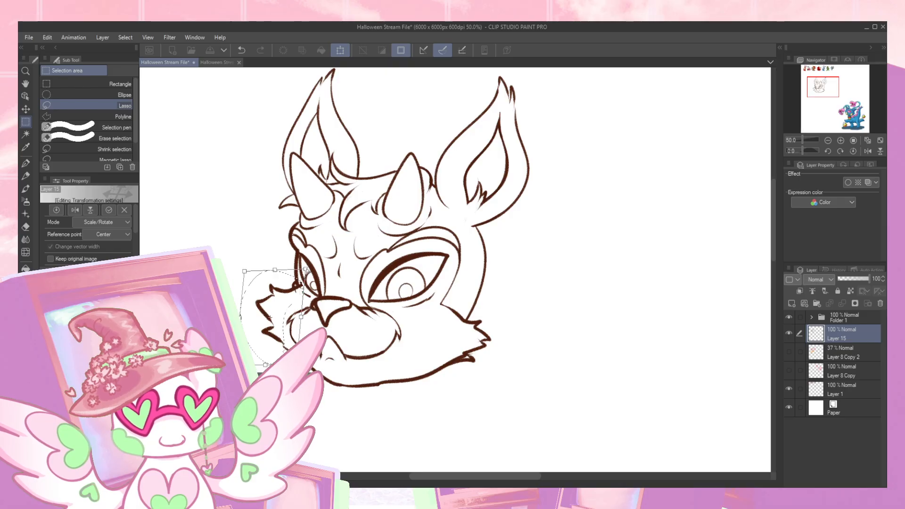
{"action": "key", "text": "Return"}
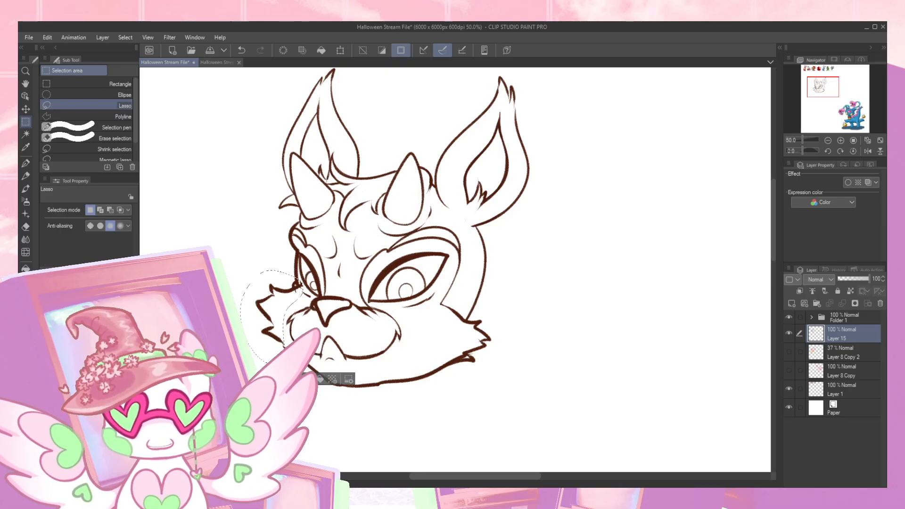
{"action": "key", "text": "ctrl+d"}
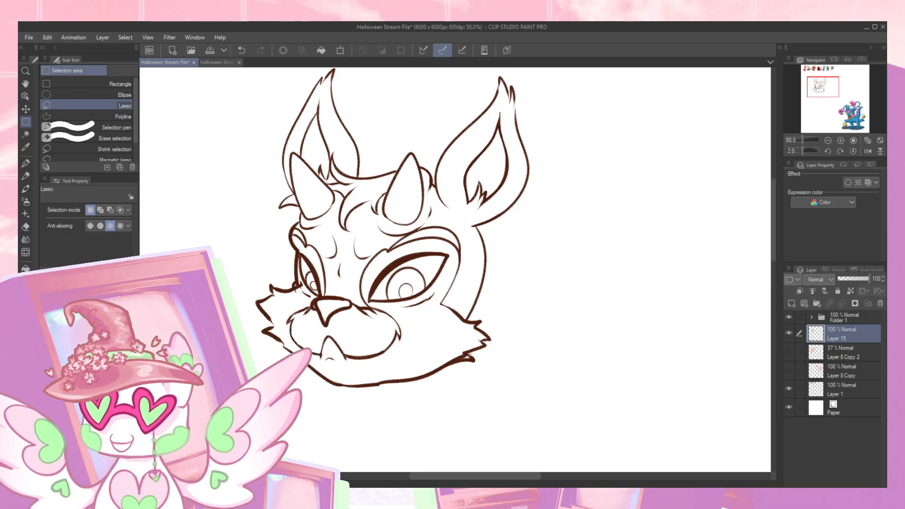
{"action": "key", "text": "p"}
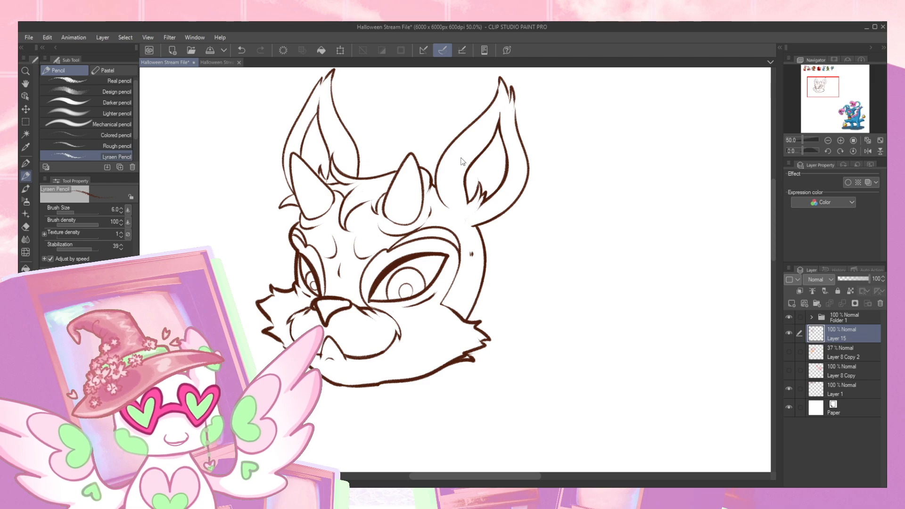
{"action": "left_click", "coordinate": [444, 166]}
{"action": "left_click", "coordinate": [447, 165]}
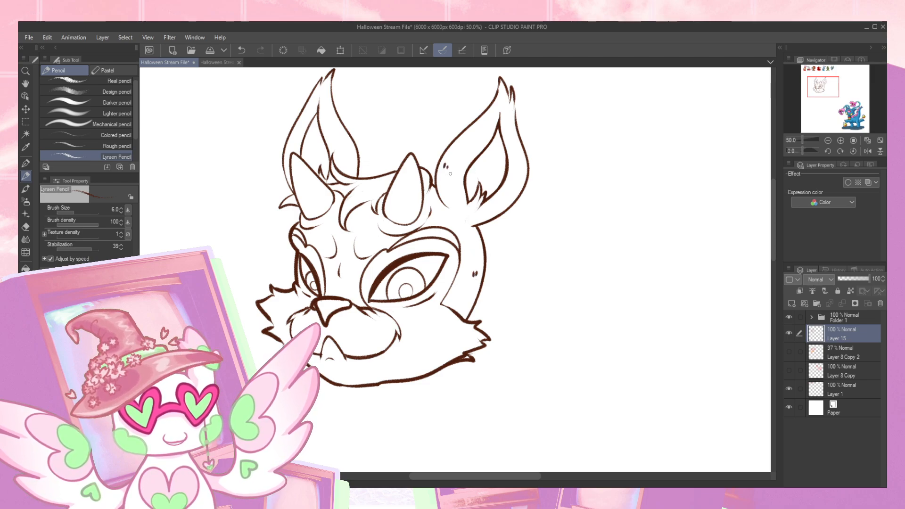
{"action": "left_click", "coordinate": [334, 129]}
{"action": "left_click", "coordinate": [336, 129]}
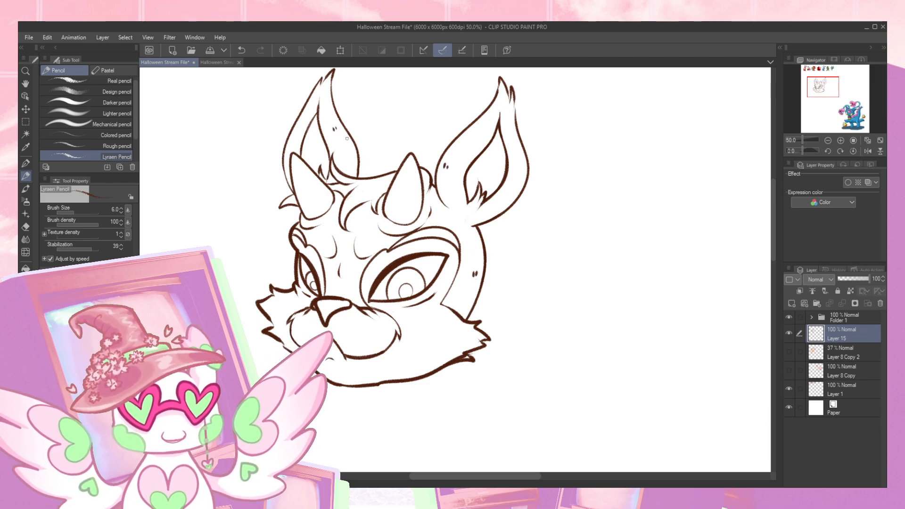
{"action": "key", "text": "ctrl+z"}
{"action": "key", "text": "ctrl+z"}
{"action": "key", "text": "ctrl+z"}
{"action": "key", "text": "ctrl+z"}
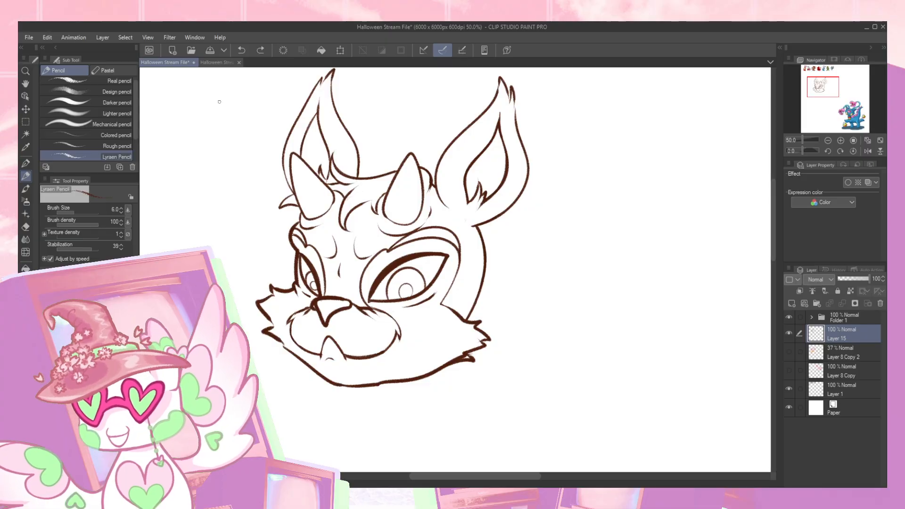
- Switch to the Halloween Stream File Mutant Aisha document and play its animation from the timeline
{"action": "left_click", "coordinate": [220, 64]}
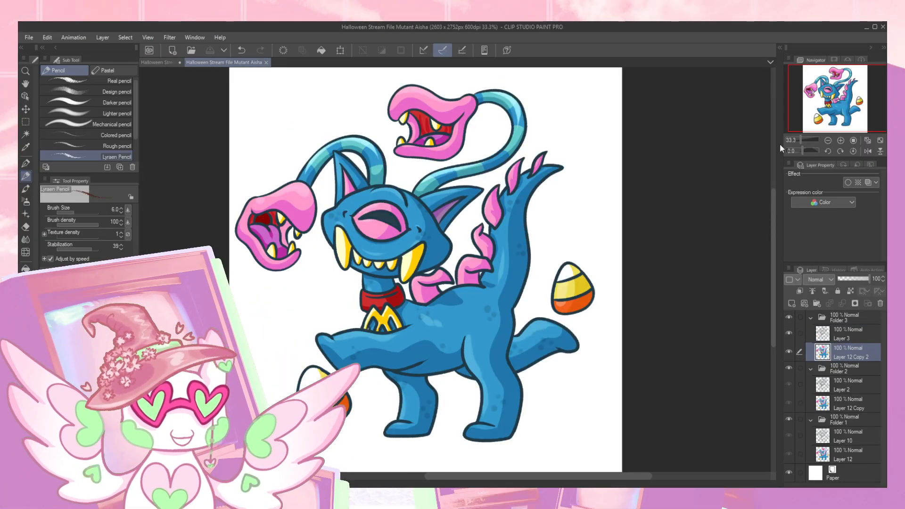
{"action": "left_click", "coordinate": [145, 484]}
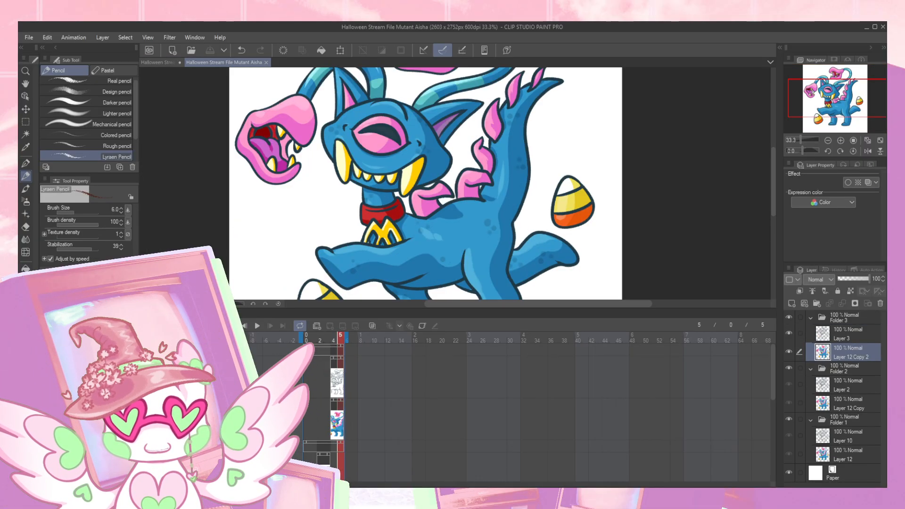
{"action": "left_click", "coordinate": [257, 326]}
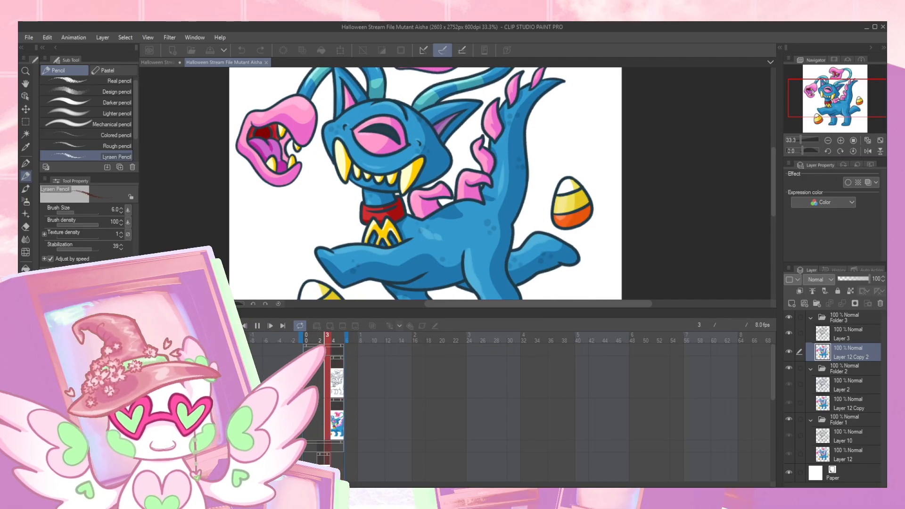
{"action": "left_click", "coordinate": [144, 314]}
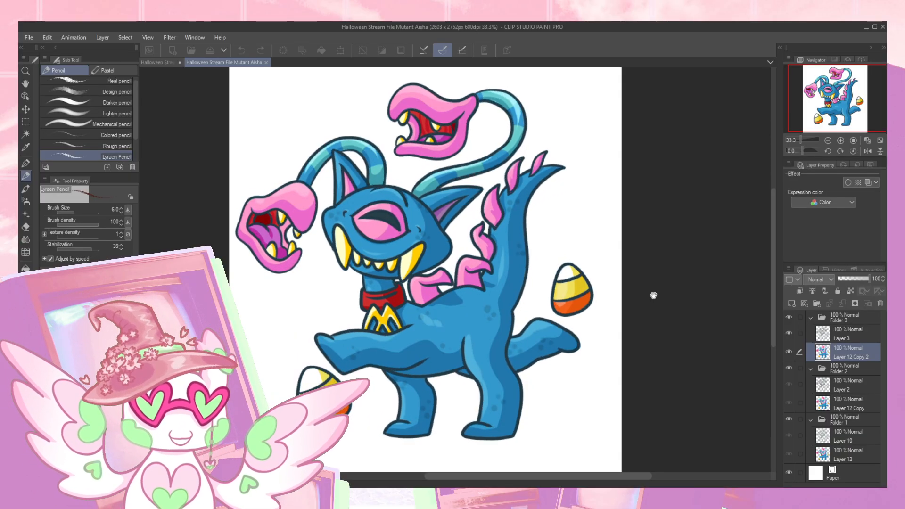
- Compare the new head line art with the finished Mutant Aisha document and play the Mutant Aisha animation again
{"action": "left_click", "coordinate": [160, 64]}
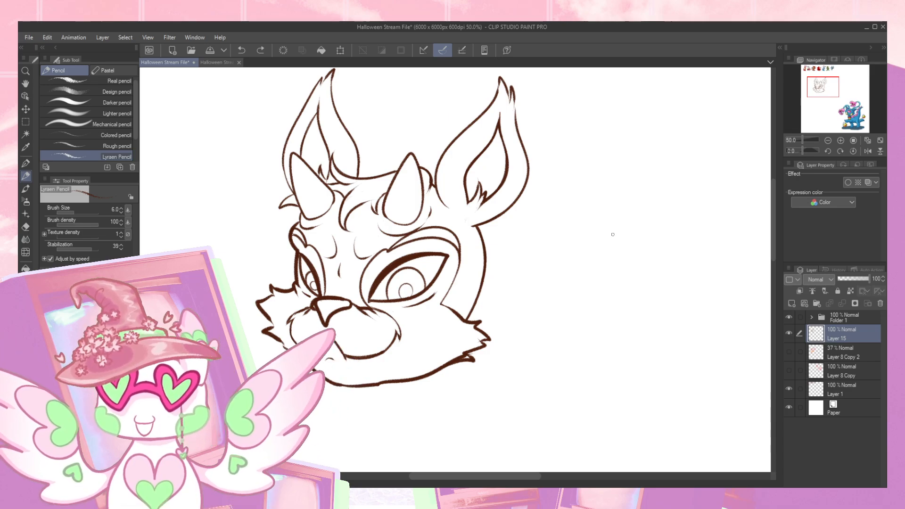
{"action": "left_click", "coordinate": [220, 62]}
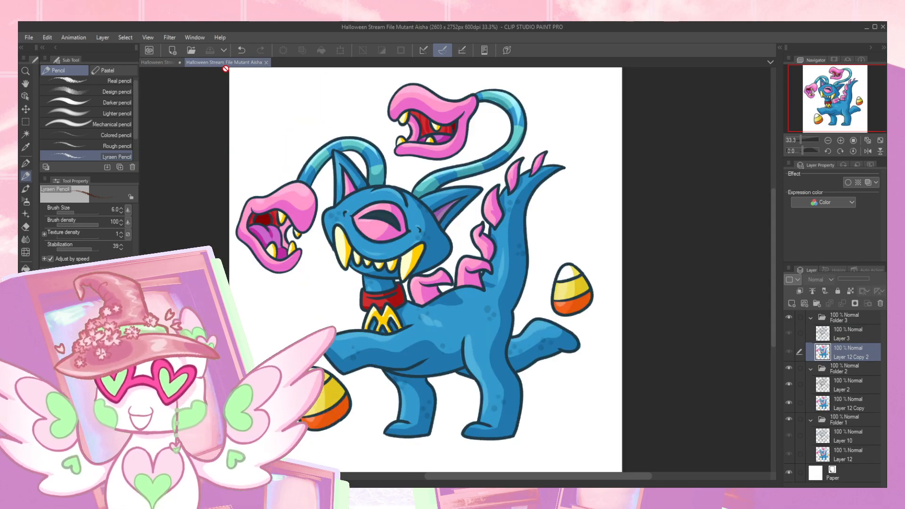
{"action": "left_click", "coordinate": [162, 63]}
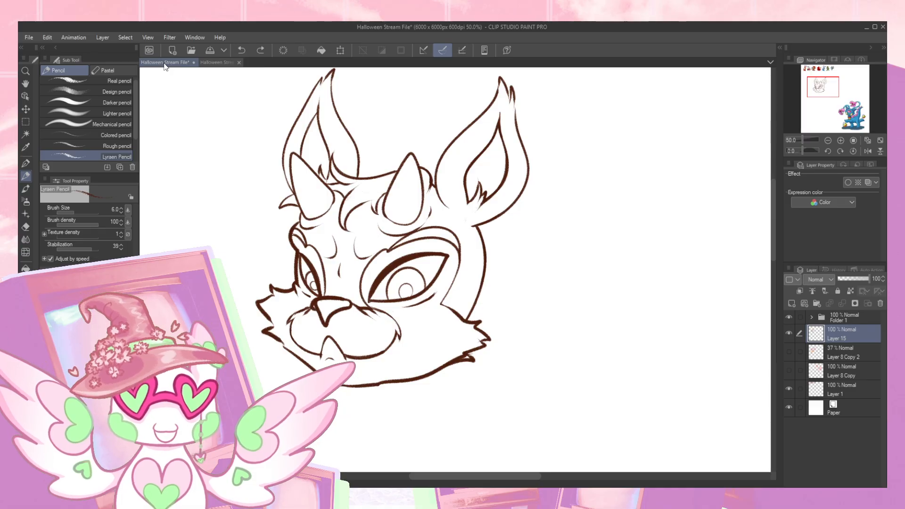
{"action": "left_click", "coordinate": [222, 64]}
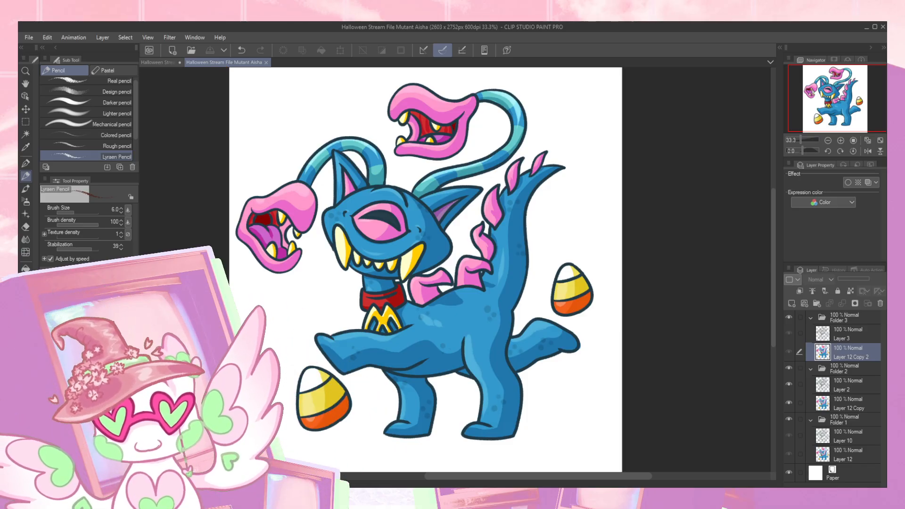
{"action": "left_click", "coordinate": [143, 484]}
{"action": "left_click", "coordinate": [257, 327]}
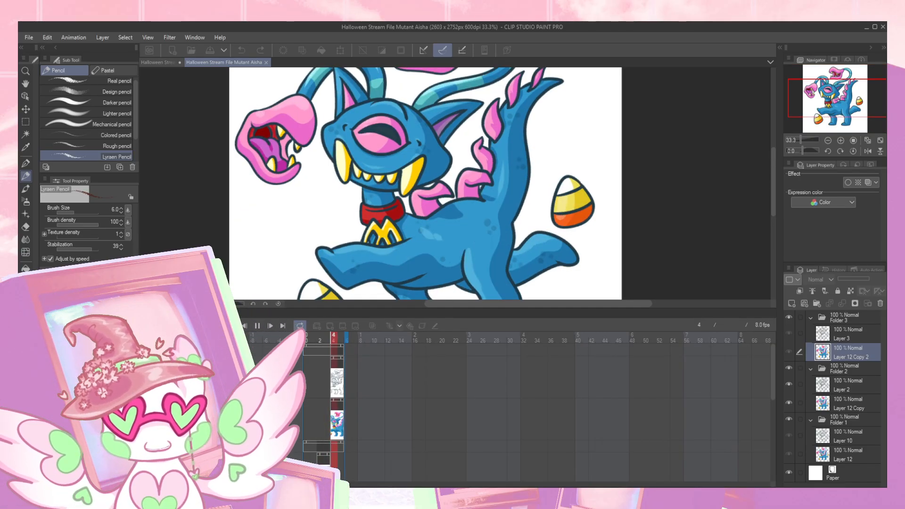
{"action": "left_click", "coordinate": [144, 312]}
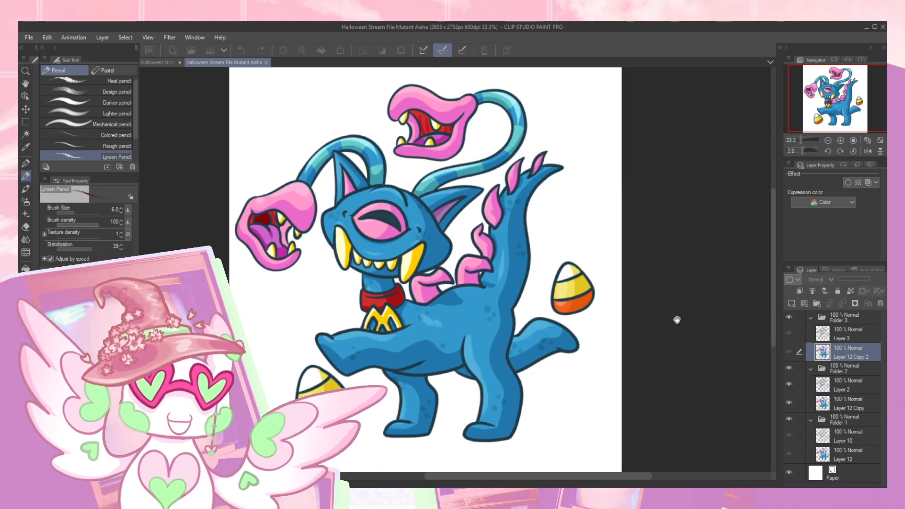
- Compare the horned character's head line art with the finished Mutant Aisha artwork by alternating between the two open documents
{"action": "left_click", "coordinate": [158, 64]}
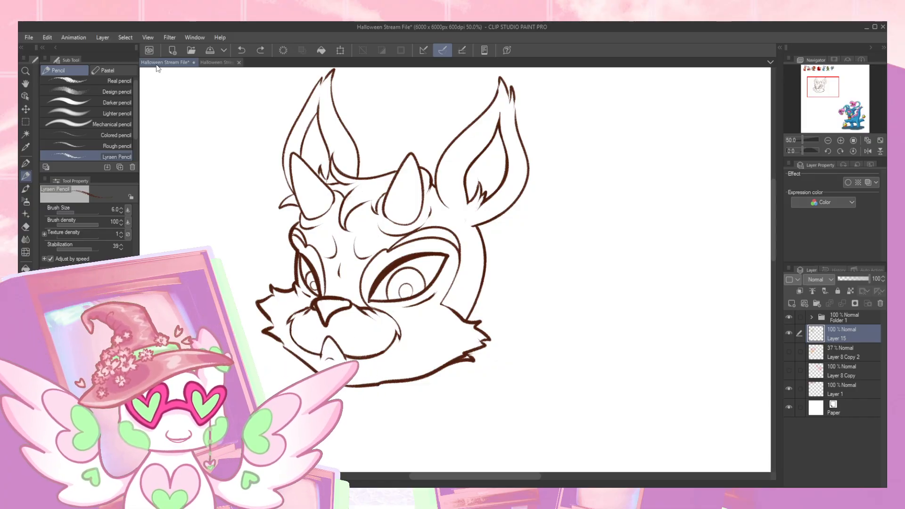
{"action": "left_click", "coordinate": [221, 62]}
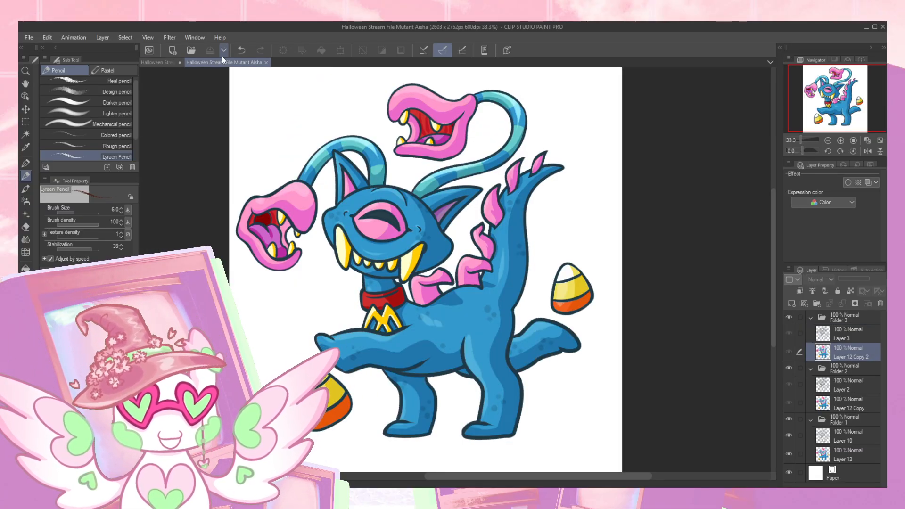
{"action": "left_click", "coordinate": [161, 62]}
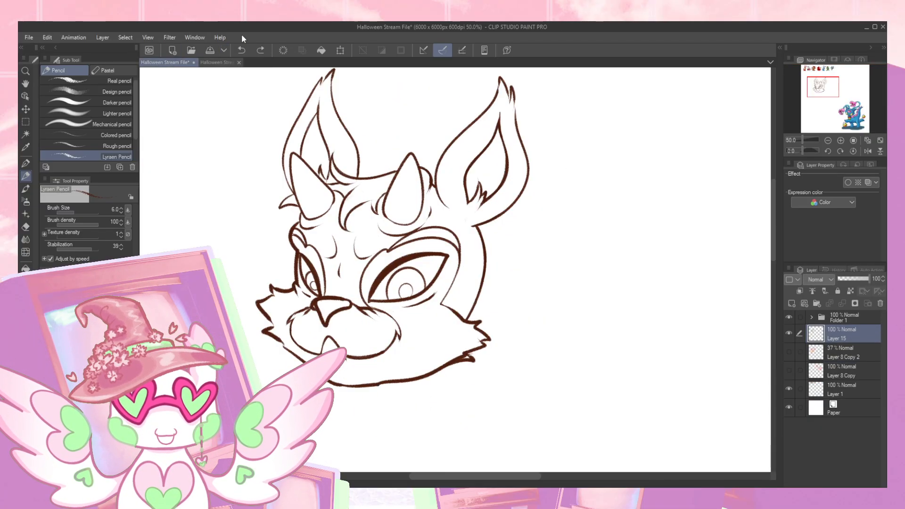
{"action": "left_click", "coordinate": [217, 63]}
{"action": "left_click", "coordinate": [161, 61]}
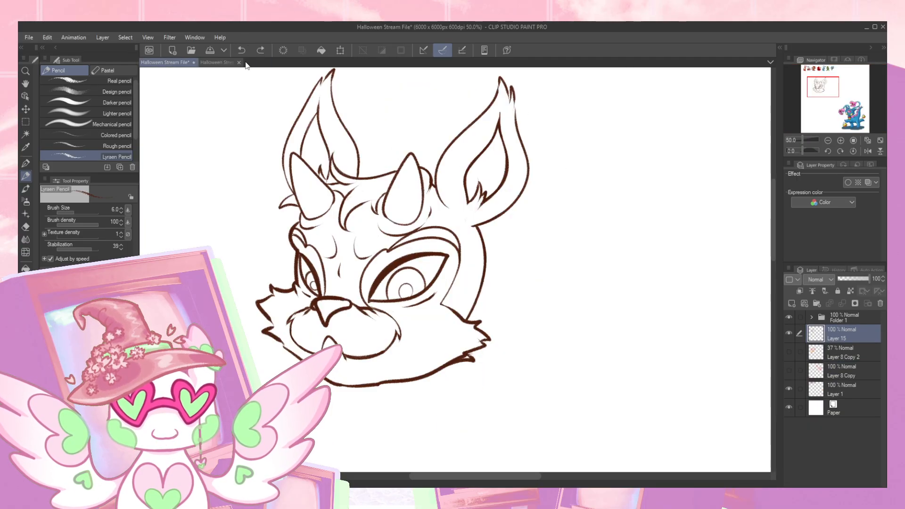
{"action": "left_click", "coordinate": [220, 64]}
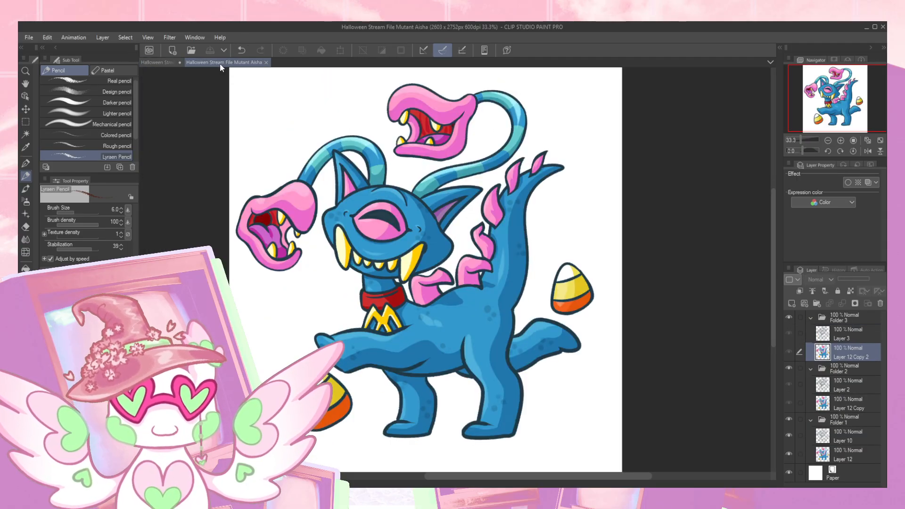
{"action": "left_click", "coordinate": [151, 64]}
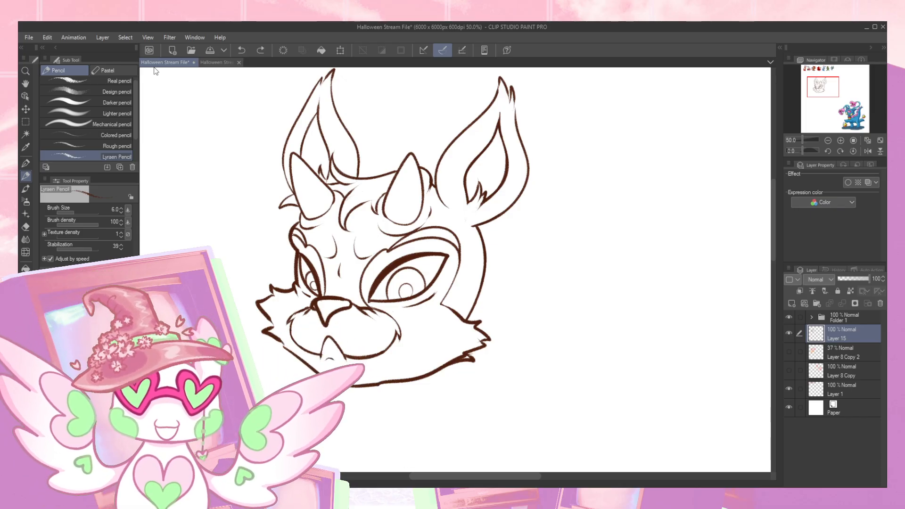
- Return to the Mutant Aisha document, play its animation from the timeline, and collapse the timeline to view the full figure
{"action": "left_click", "coordinate": [218, 62]}
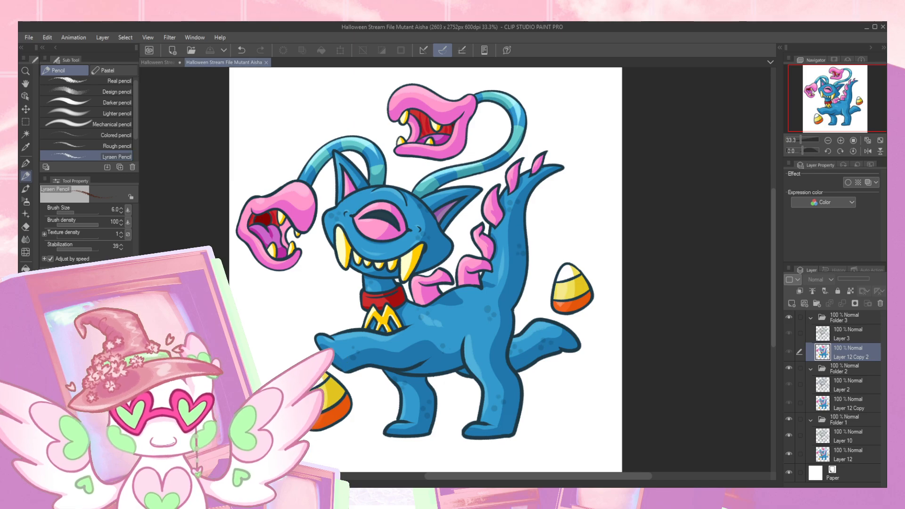
{"action": "left_click", "coordinate": [144, 483]}
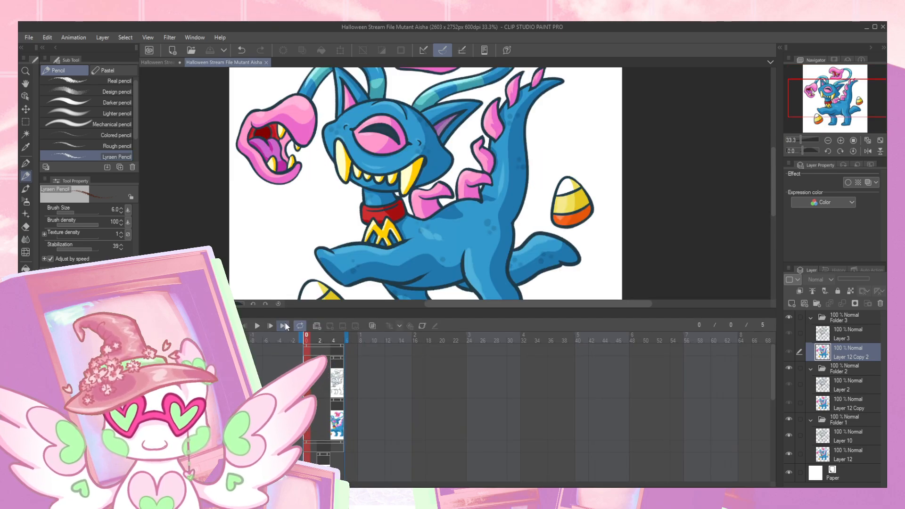
{"action": "left_click", "coordinate": [257, 326]}
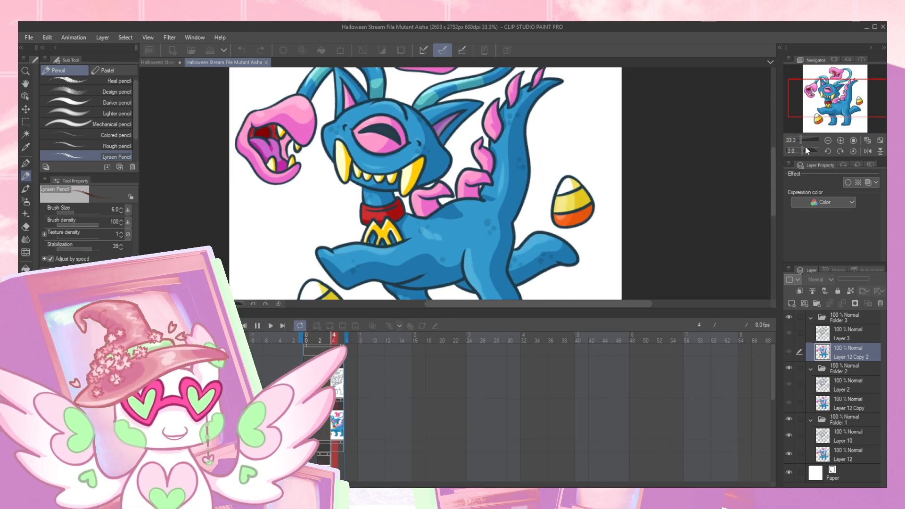
{"action": "left_click", "coordinate": [144, 313]}
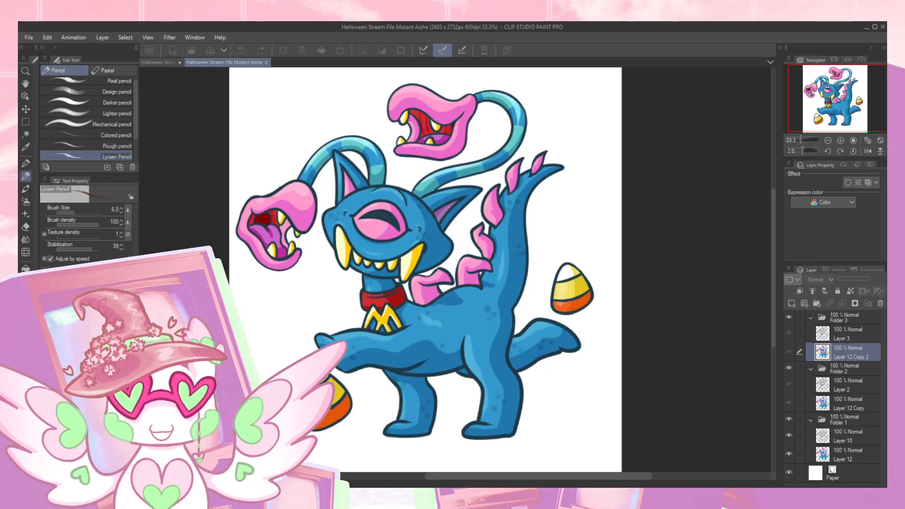